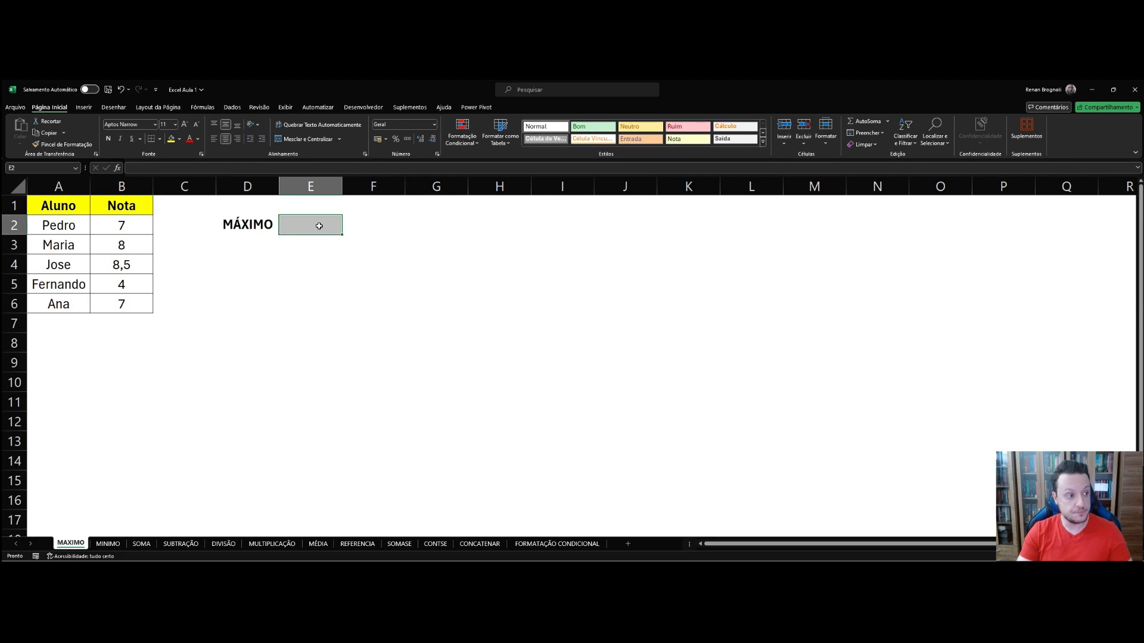
# Step: Calculate the highest grade in E2 of the MAXIMO sheet with the formula =MÁXIMO(B2:B6)
pyautogui.write('=')
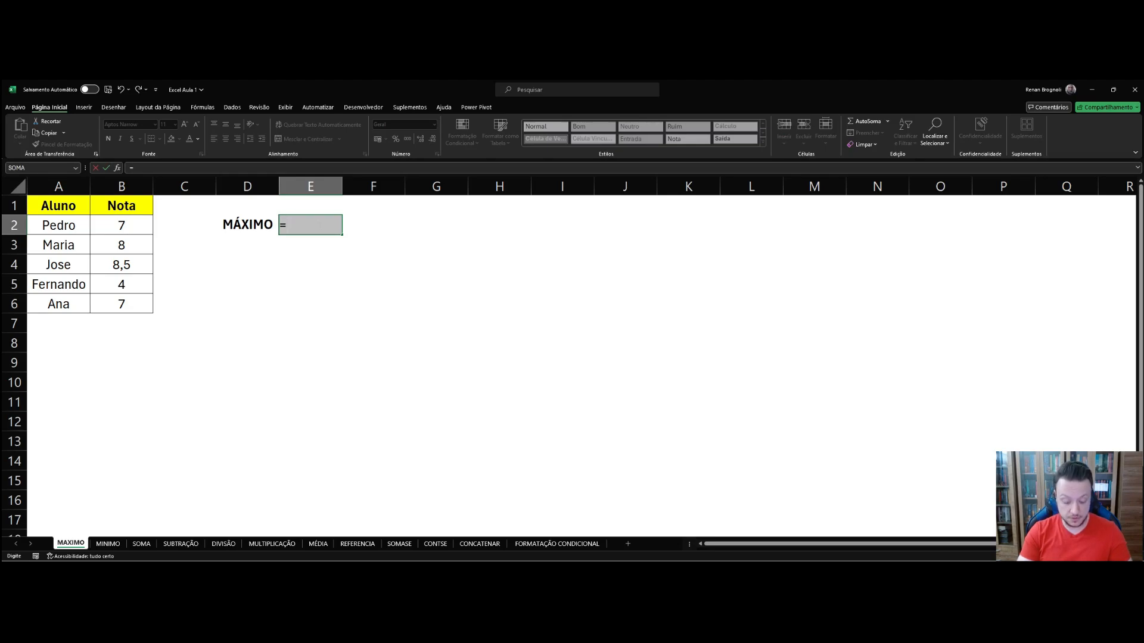
pyautogui.write('MÁ')
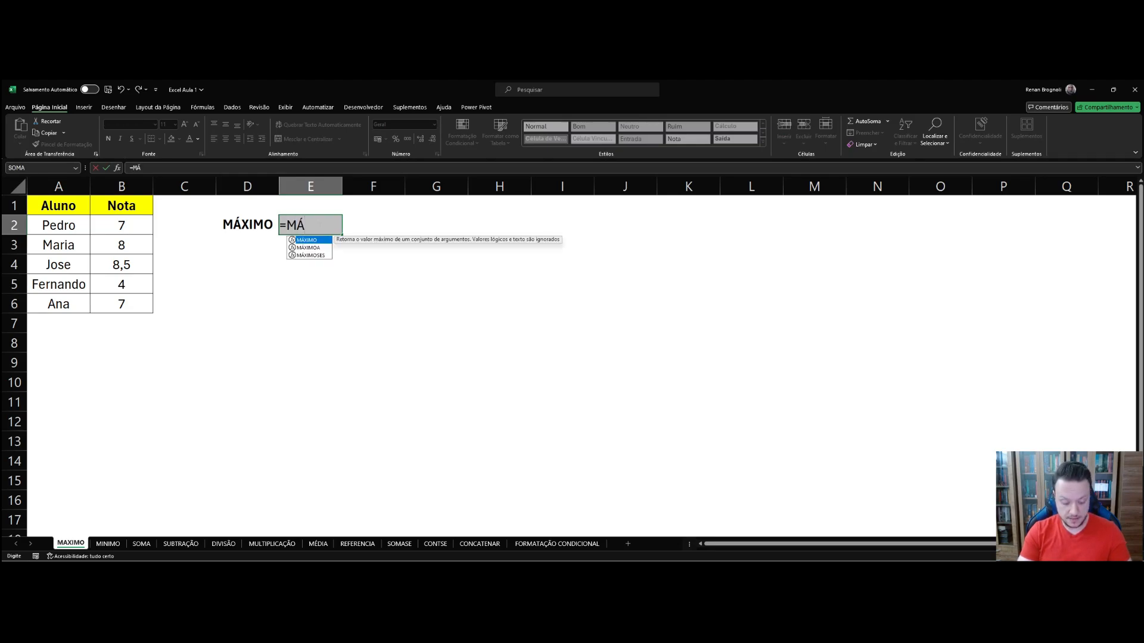
pyautogui.write('XIMO')
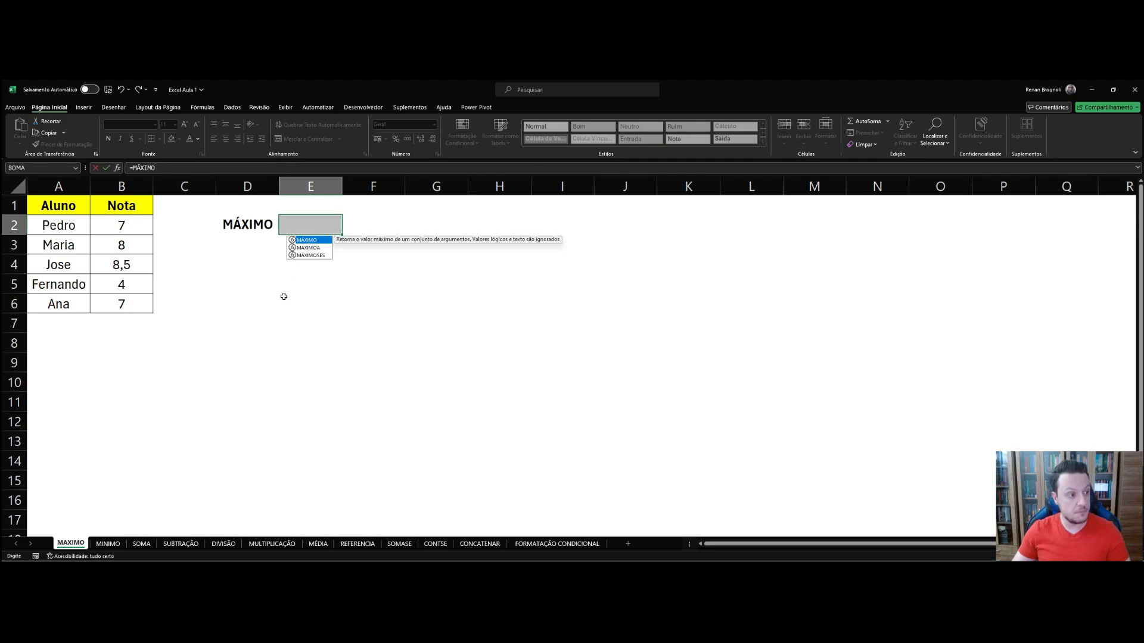
pyautogui.write('(')
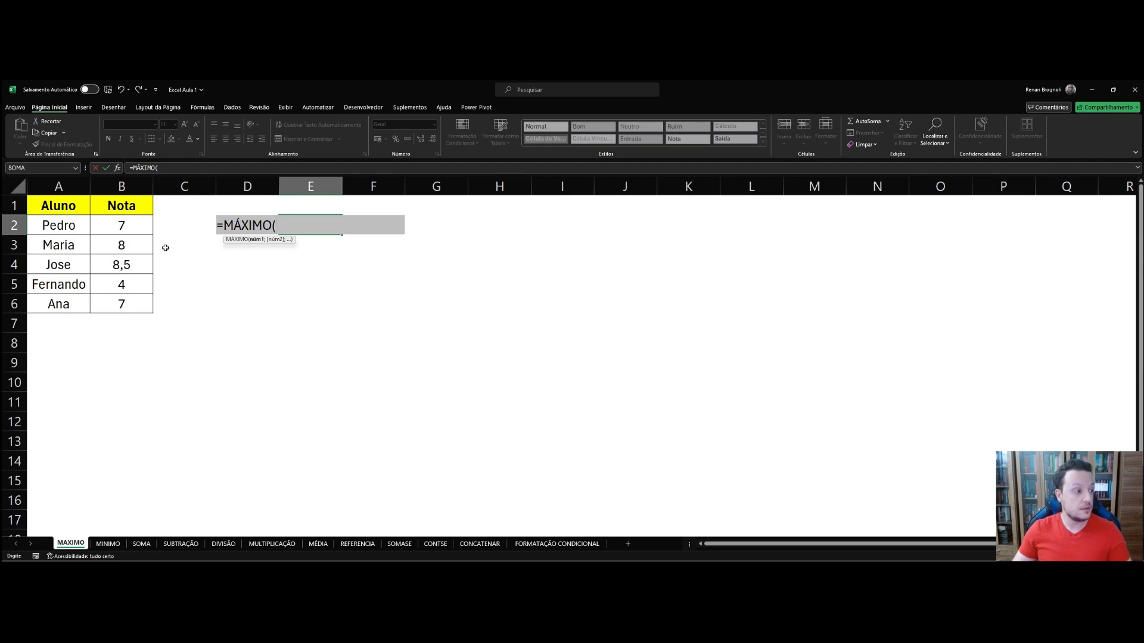
pyautogui.moveTo(121, 224); pyautogui.dragTo(127, 302)
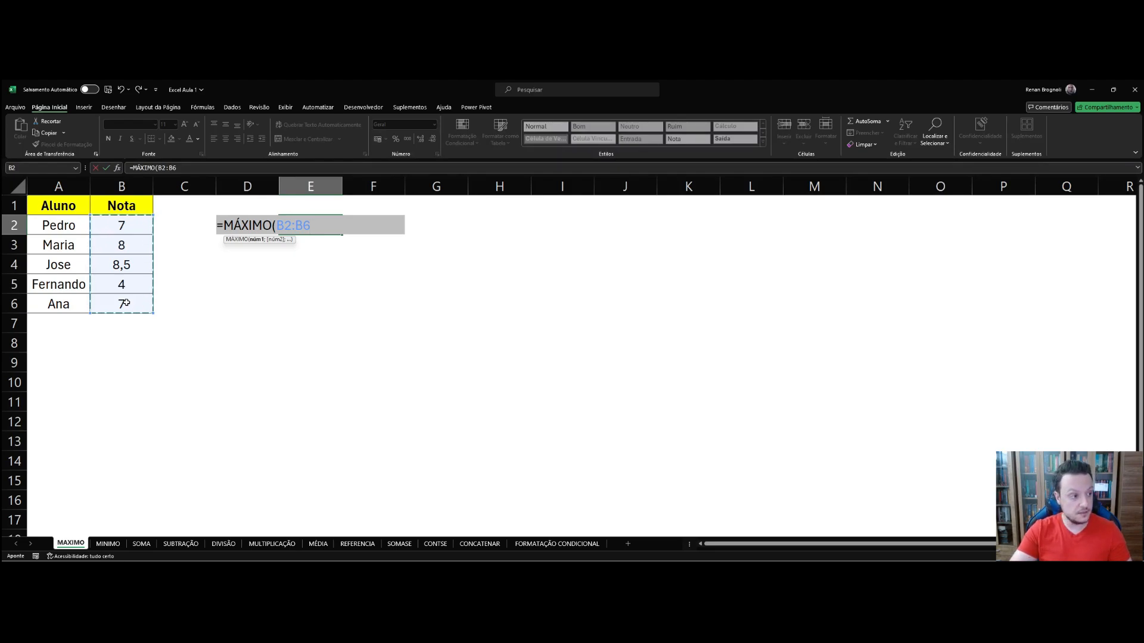
pyautogui.write(')')
pyautogui.press('Return')
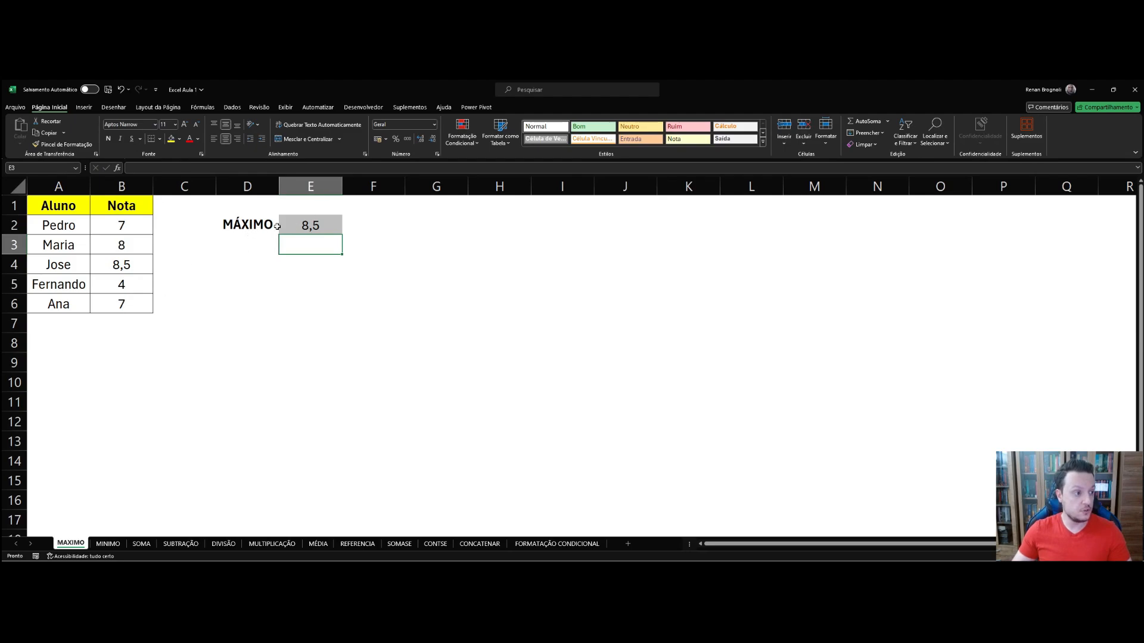
# Step: Compare the maximum in E2 with the grades in B2:B6 and the student record in row 4
pyautogui.click(313, 224)
pyautogui.click(131, 225)
pyautogui.moveTo(132, 225); pyautogui.dragTo(140, 301)
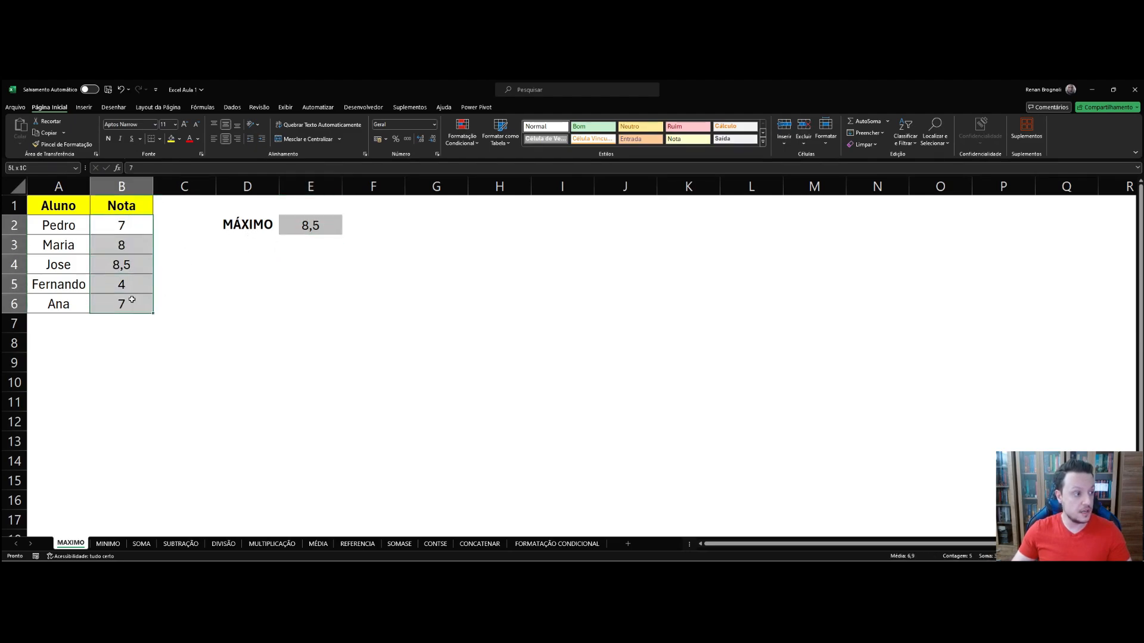
pyautogui.moveTo(59, 264); pyautogui.dragTo(126, 264)
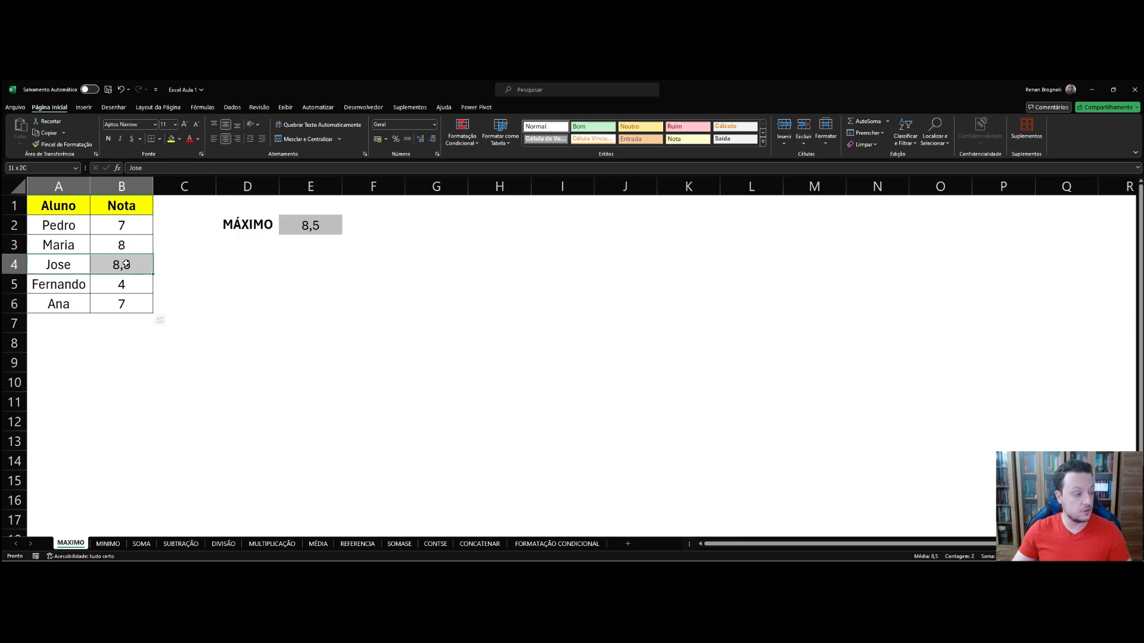
pyautogui.click(253, 273)
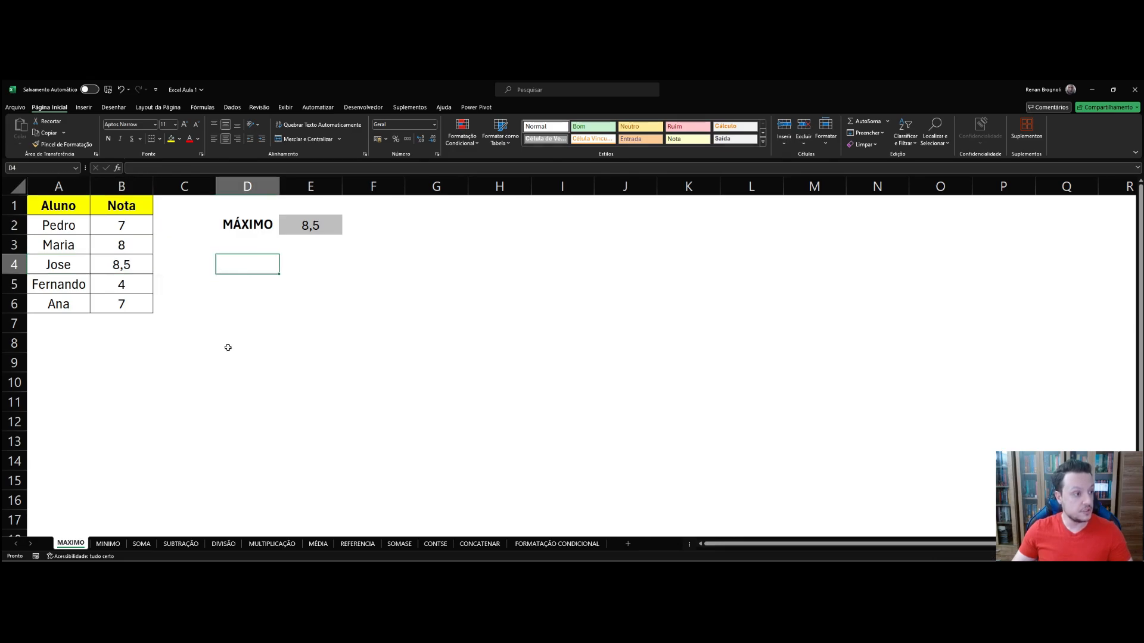
# Step: On the MINIMO sheet, calculate the lowest grade in E2 with the formula =MÍNIMO(B2:B6)
pyautogui.click(110, 544)
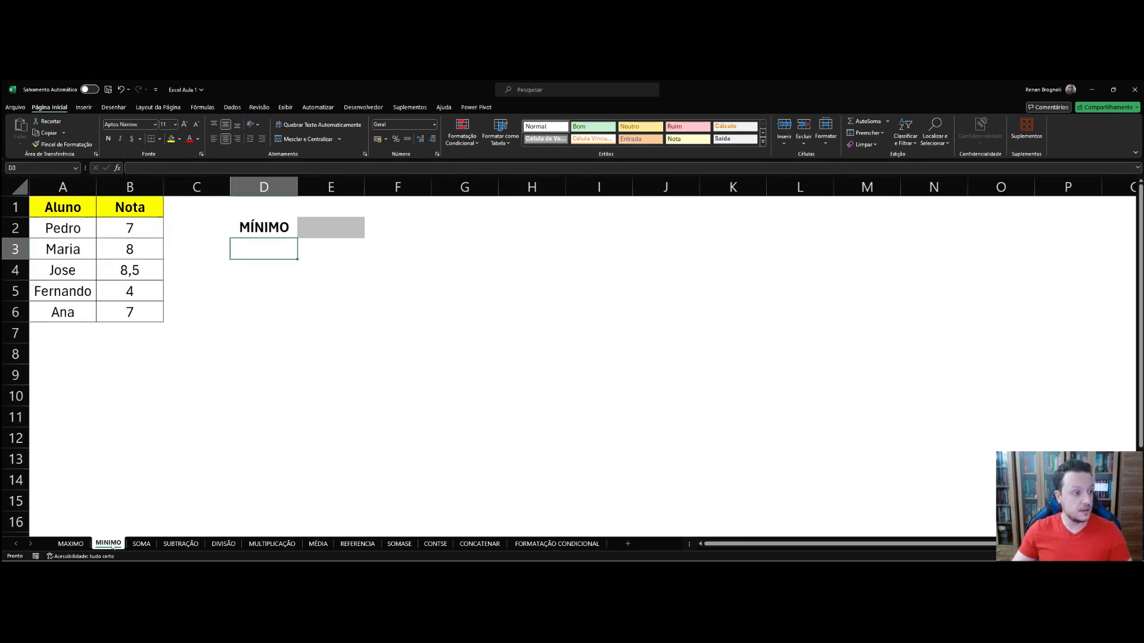
pyautogui.click(196, 350)
pyautogui.moveTo(132, 231); pyautogui.dragTo(125, 314)
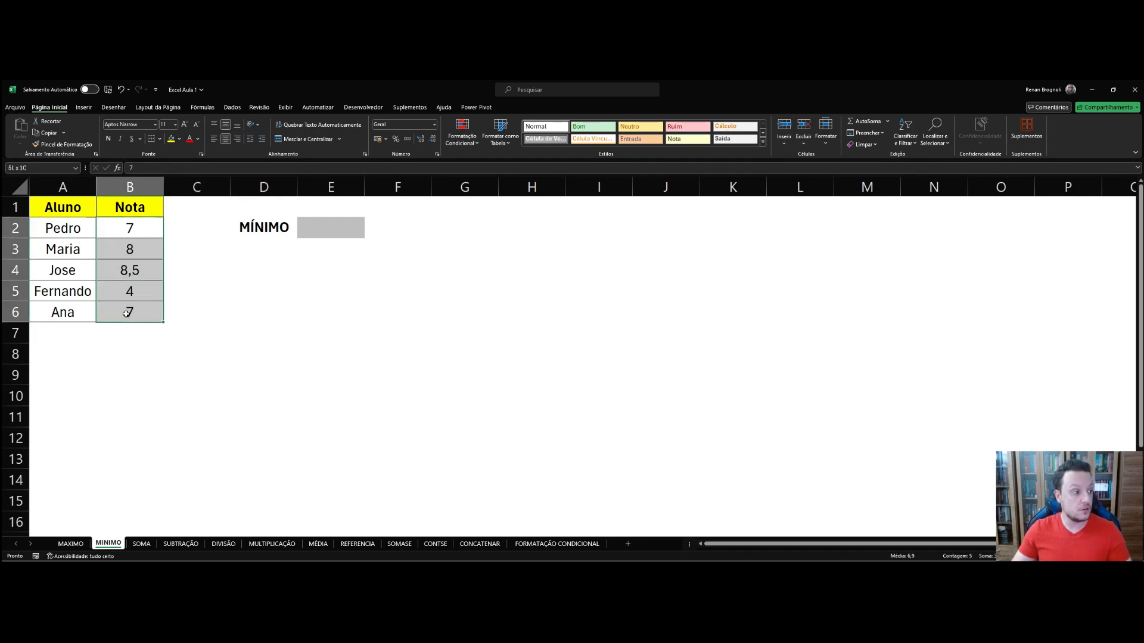
pyautogui.click(301, 273)
pyautogui.click(319, 228)
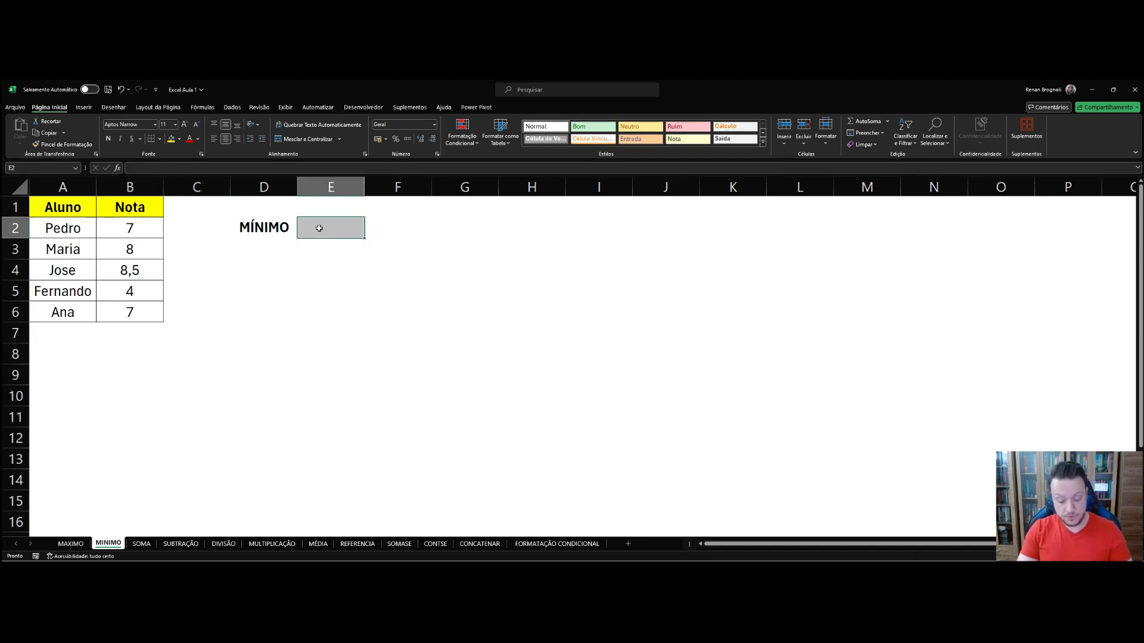
pyautogui.write('=')
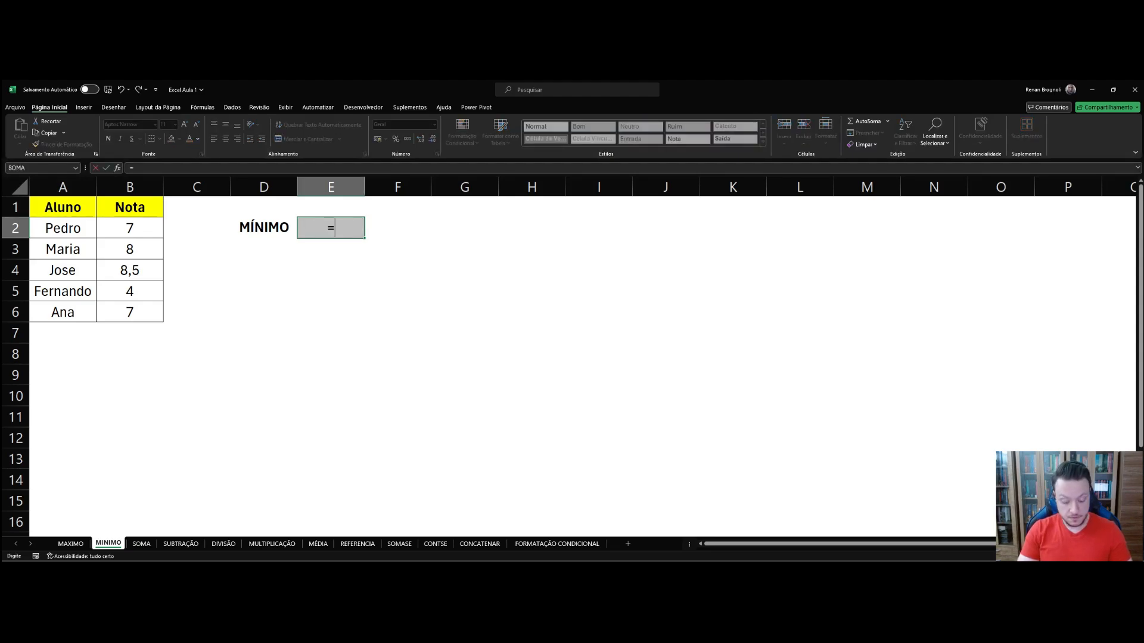
pyautogui.write('M[')
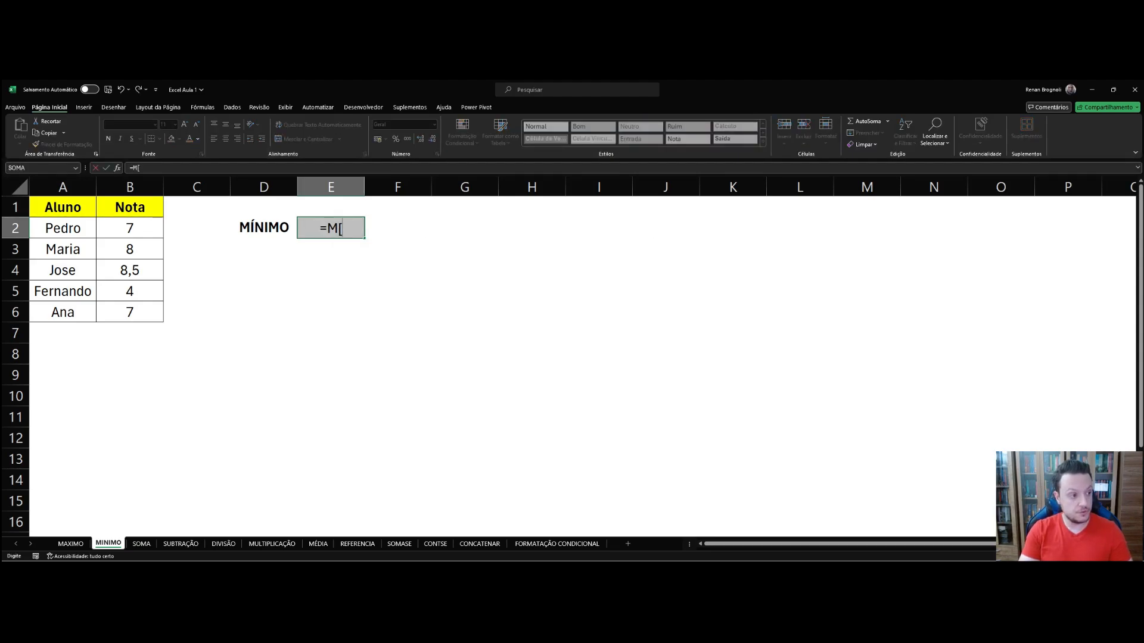
pyautogui.press('BackSpace')
pyautogui.write('ÍNIMO')
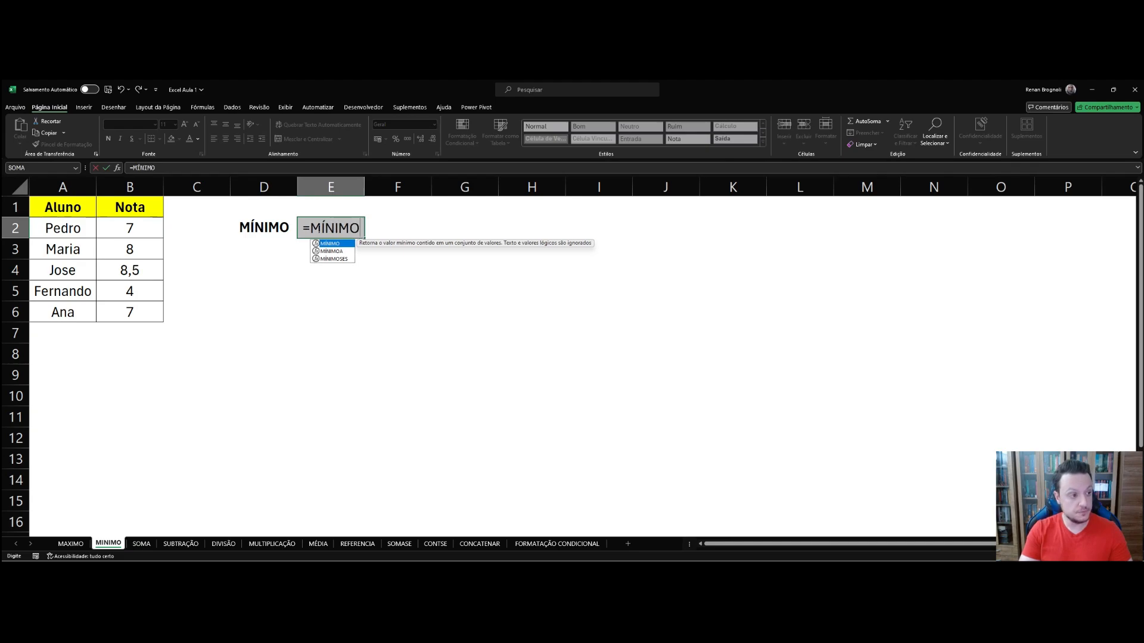
pyautogui.write('(')
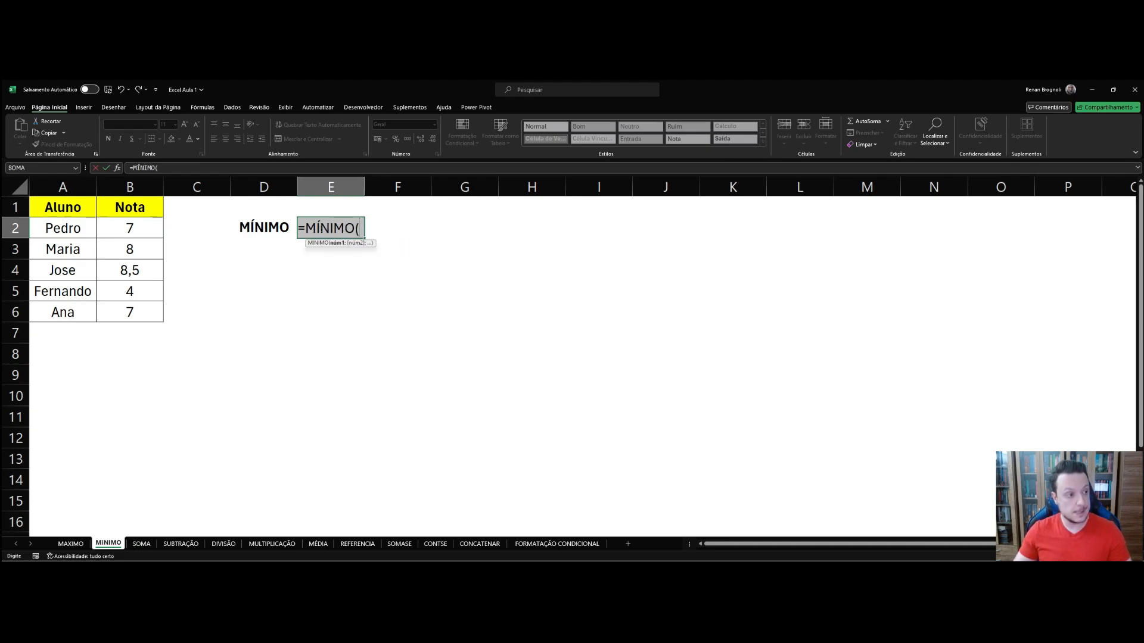
pyautogui.click(119, 229)
pyautogui.moveTo(120, 228); pyautogui.dragTo(127, 317)
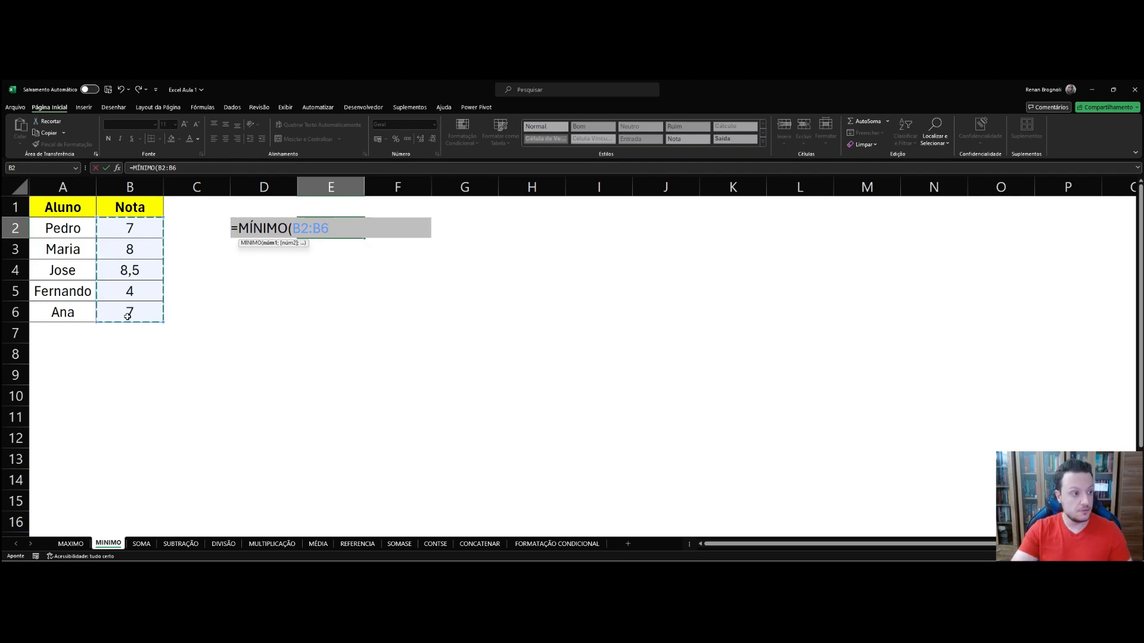
pyautogui.write(')')
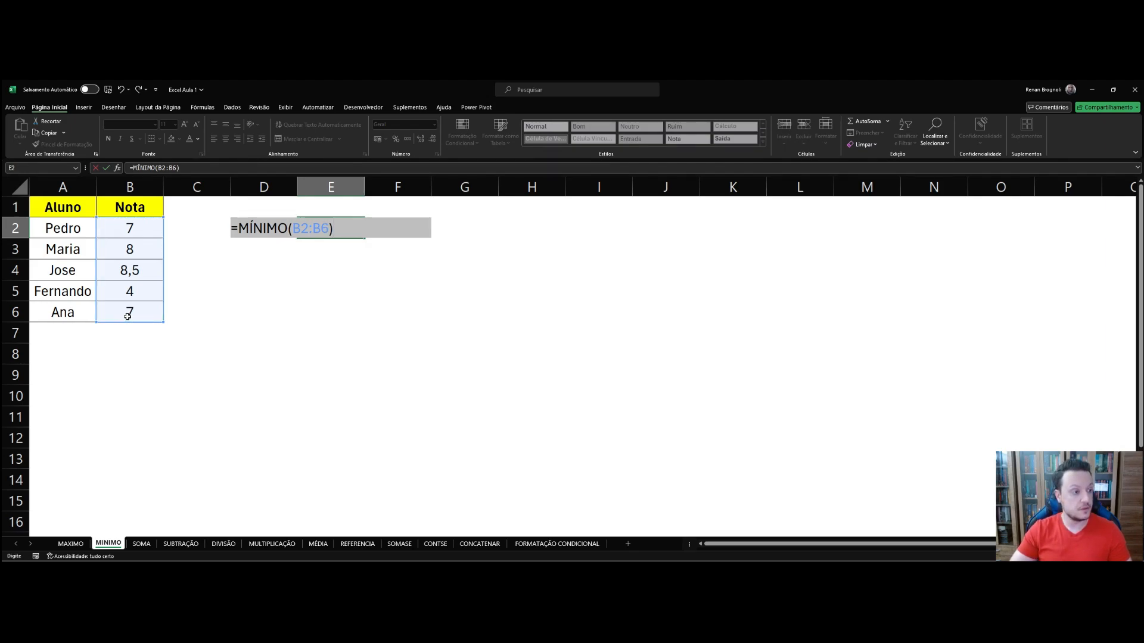
pyautogui.press('Return')
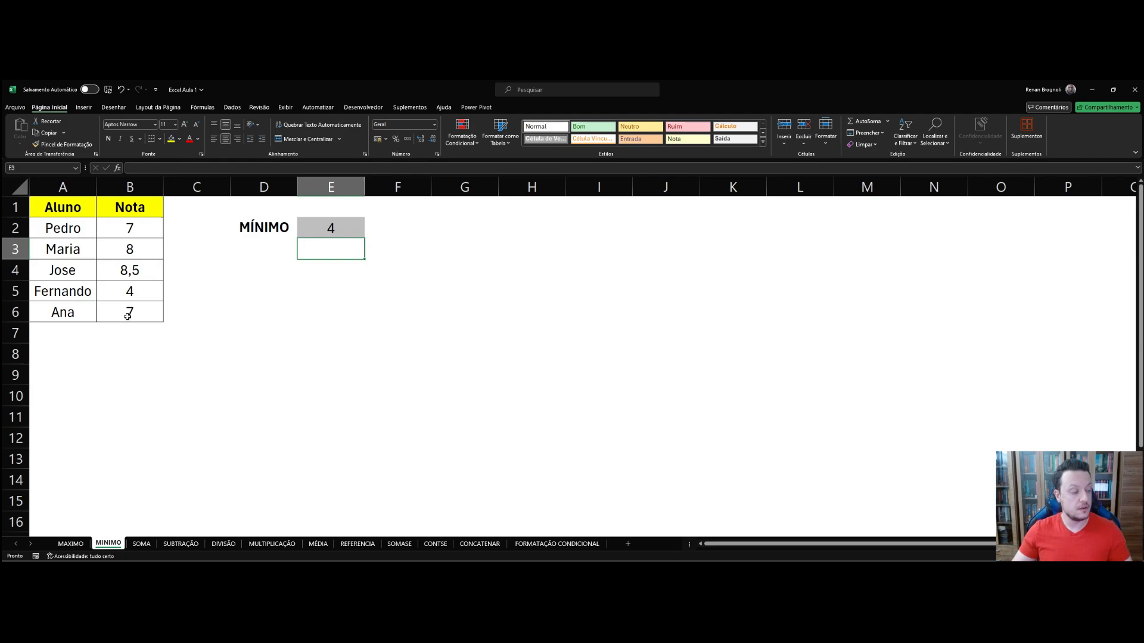
# Step: Compare the minimum in E2 with the student record in row 5
pyautogui.click(327, 230)
pyautogui.click(78, 293)
pyautogui.moveTo(78, 292); pyautogui.dragTo(128, 291)
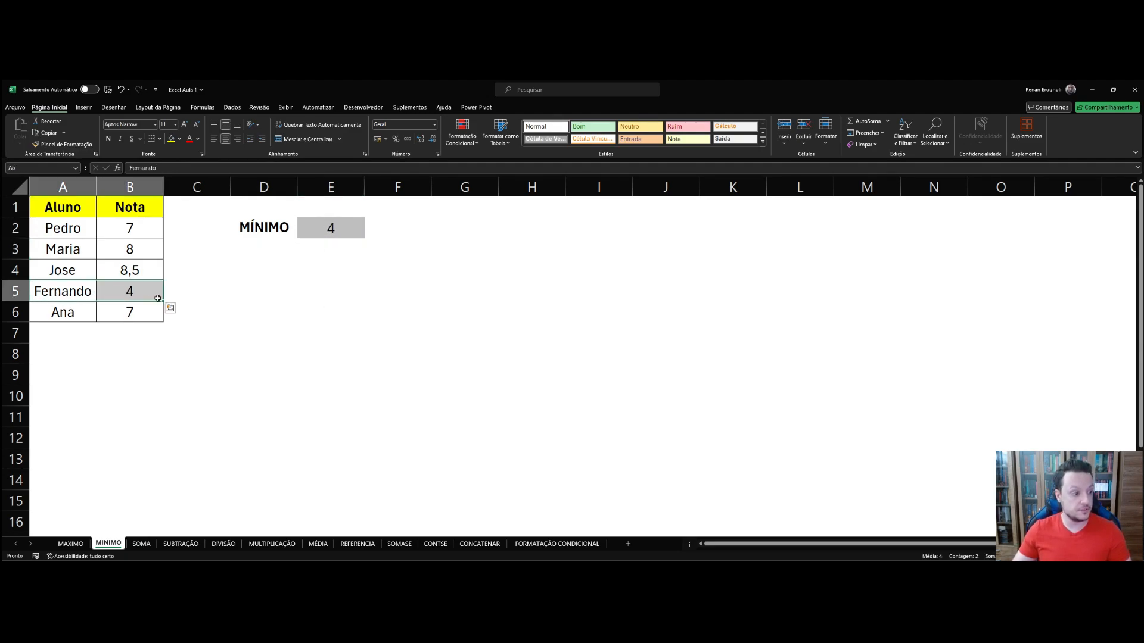
pyautogui.click(274, 295)
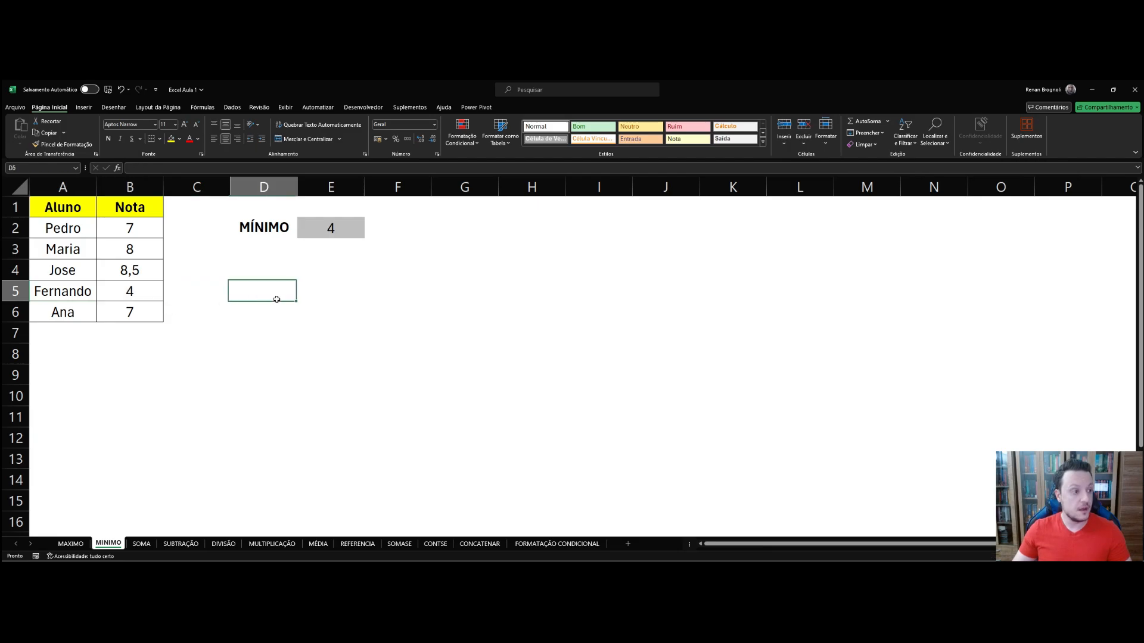
# Step: On the SOMA sheet, total the product values in E2 with =SOMA(B2:B4) and check the summed range
pyautogui.click(141, 545)
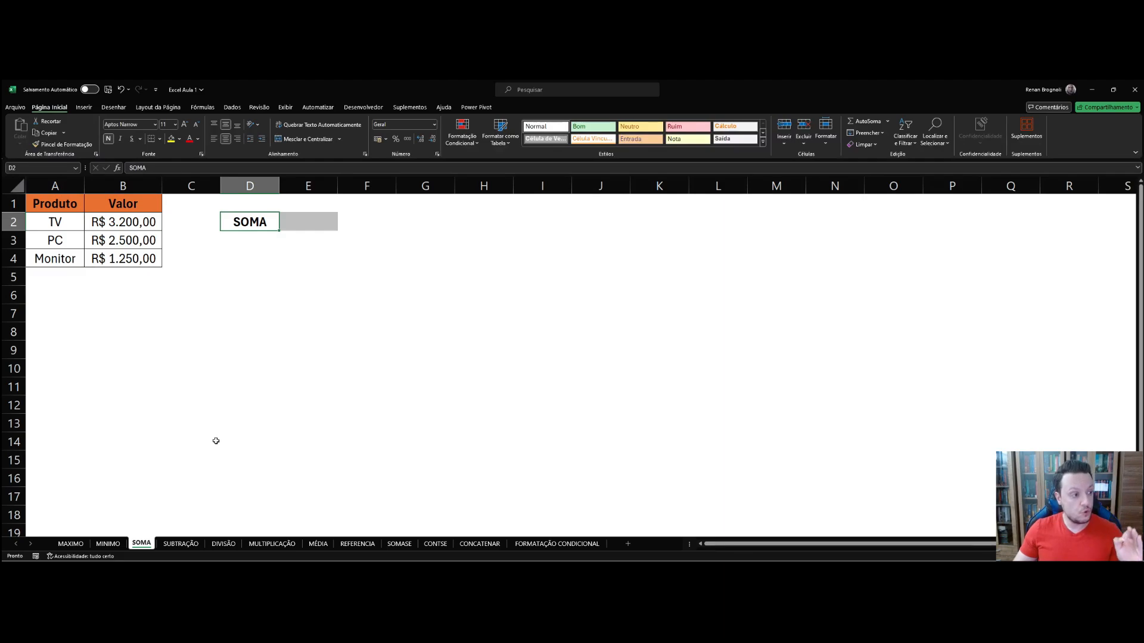
pyautogui.click(236, 363)
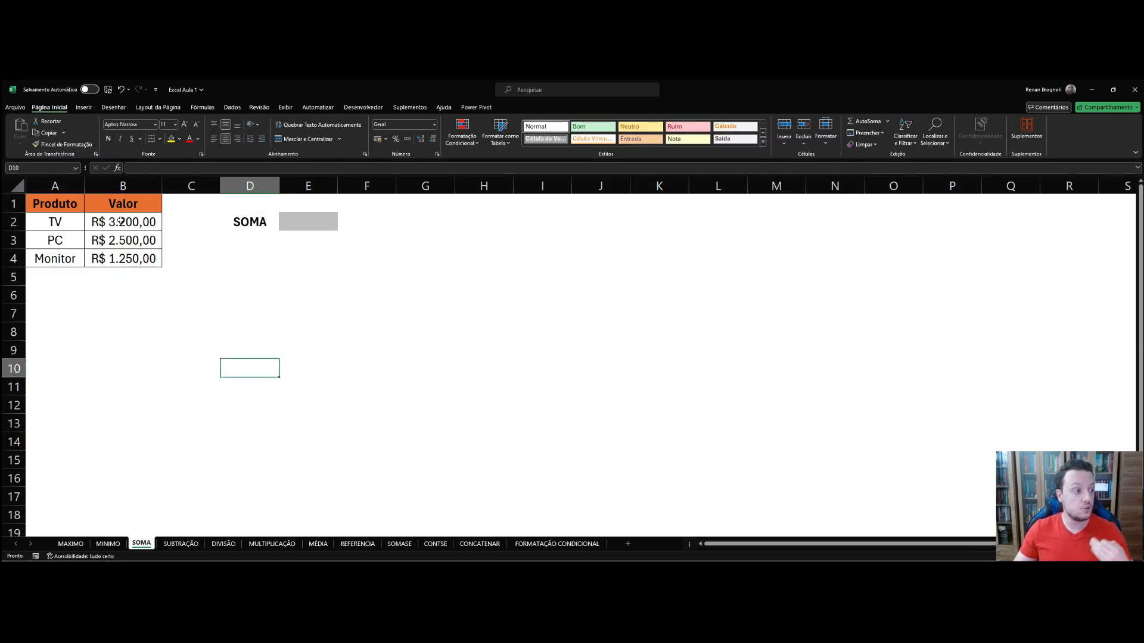
pyautogui.click(135, 290)
pyautogui.click(317, 220)
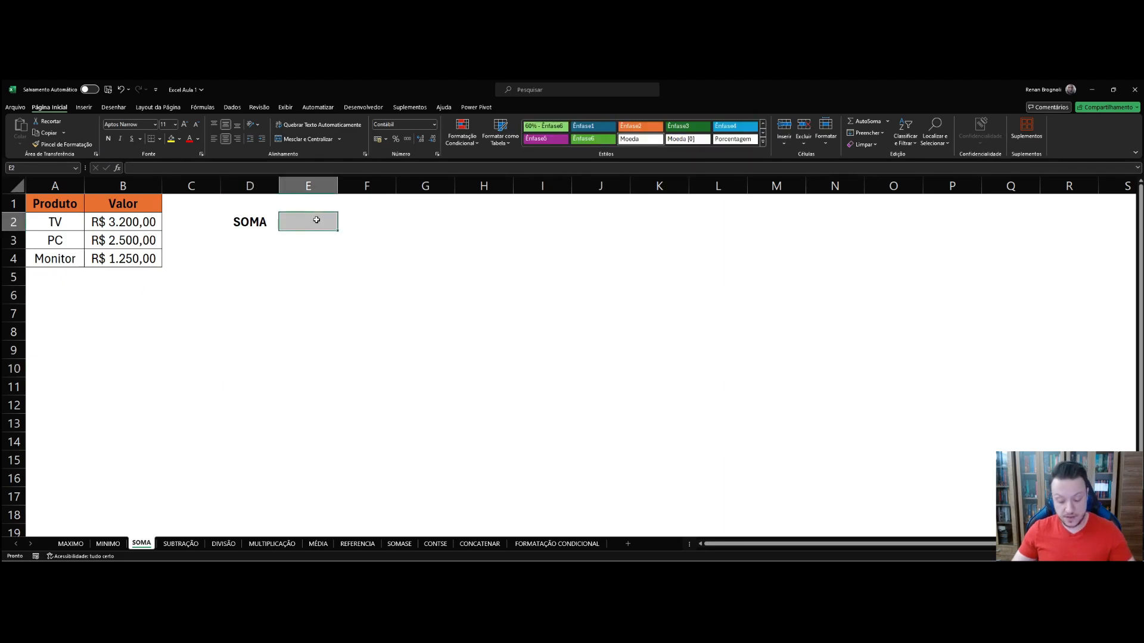
pyautogui.write('=')
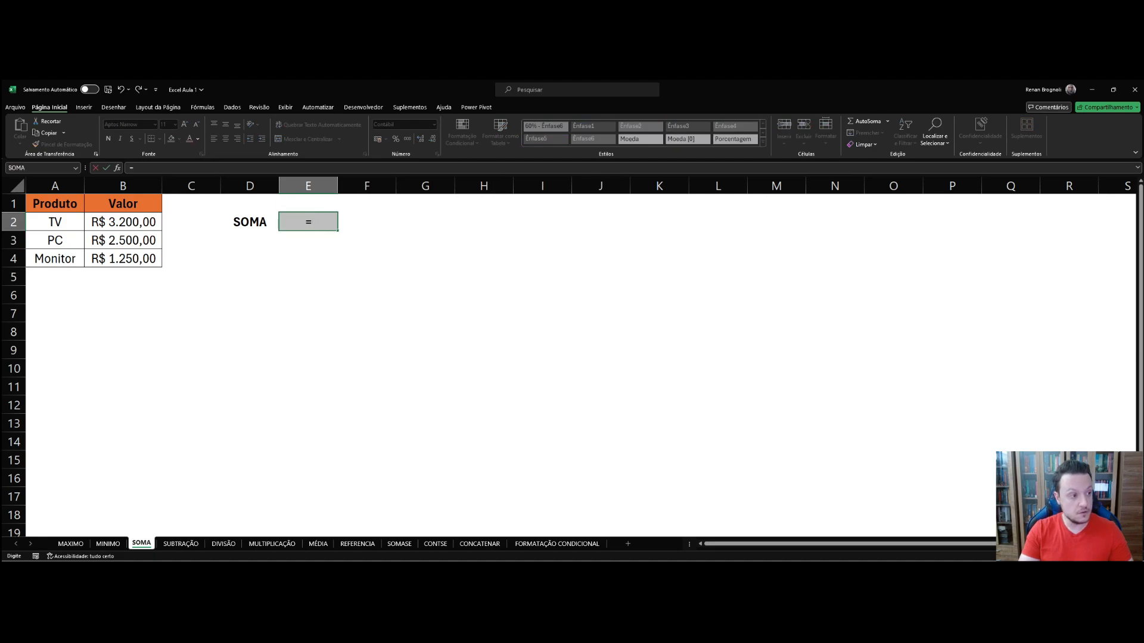
pyautogui.write('SOMA')
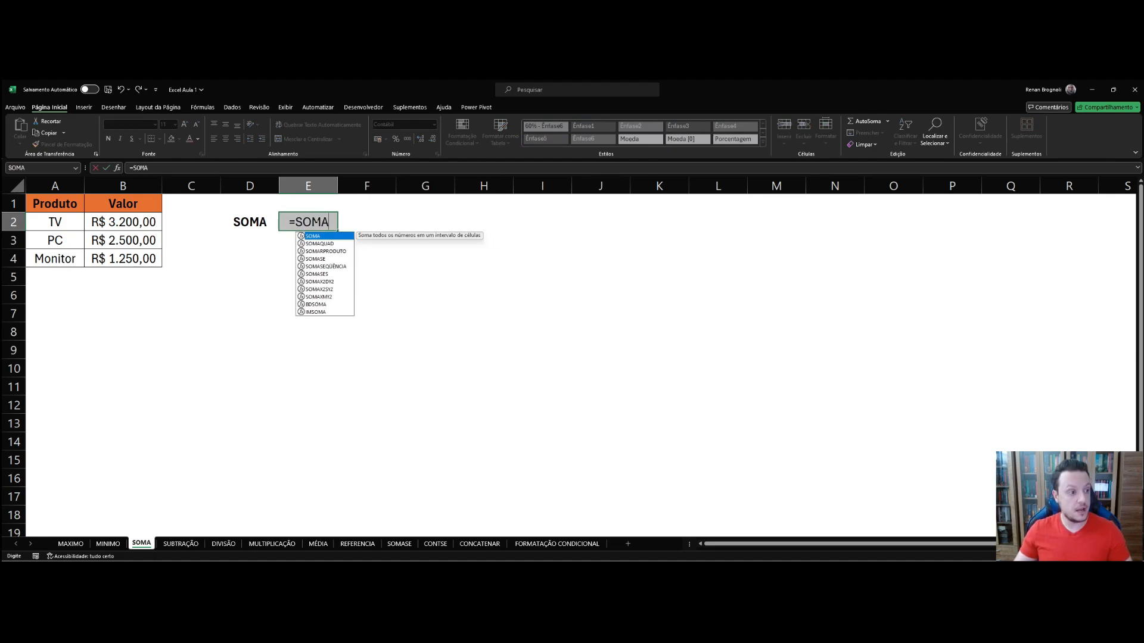
pyautogui.write('(')
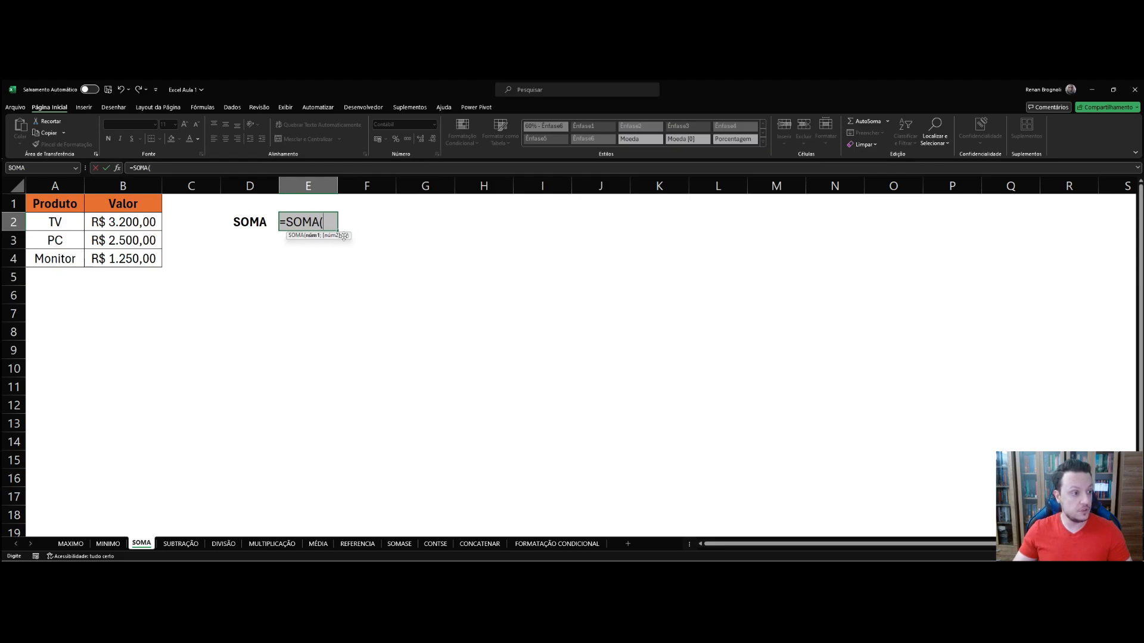
pyautogui.moveTo(125, 219); pyautogui.dragTo(129, 257)
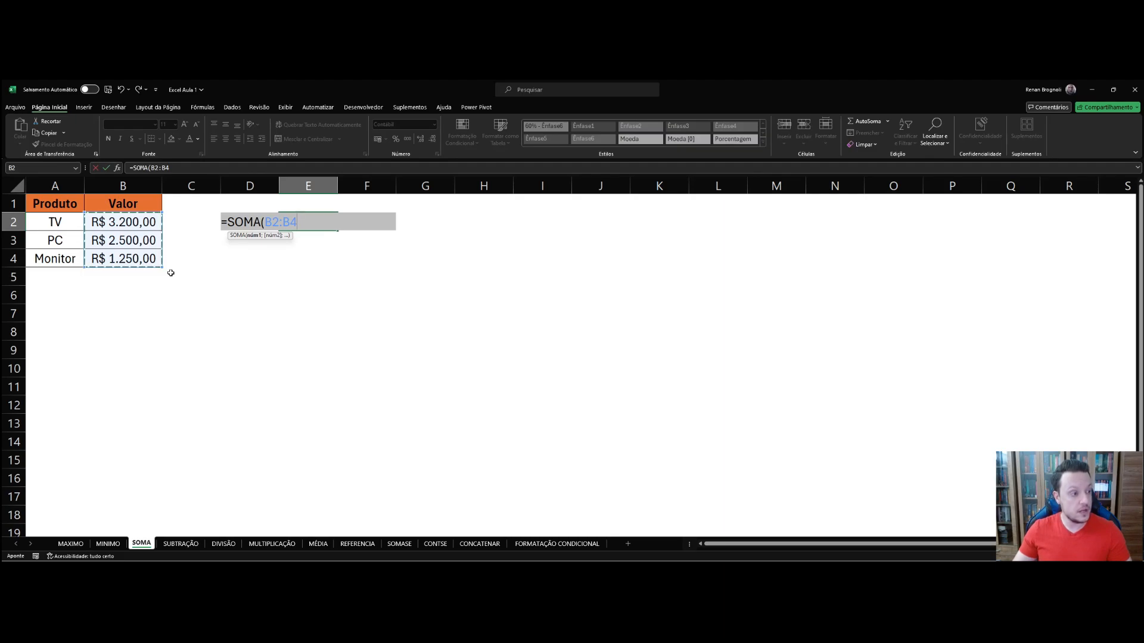
pyautogui.write(')')
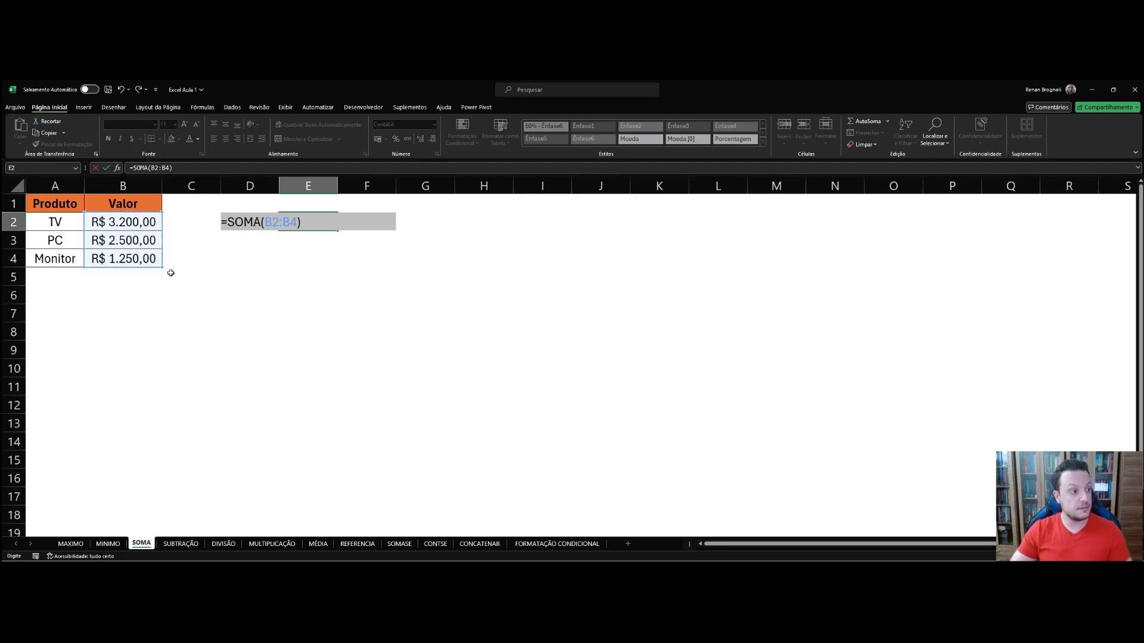
pyautogui.press('Return')
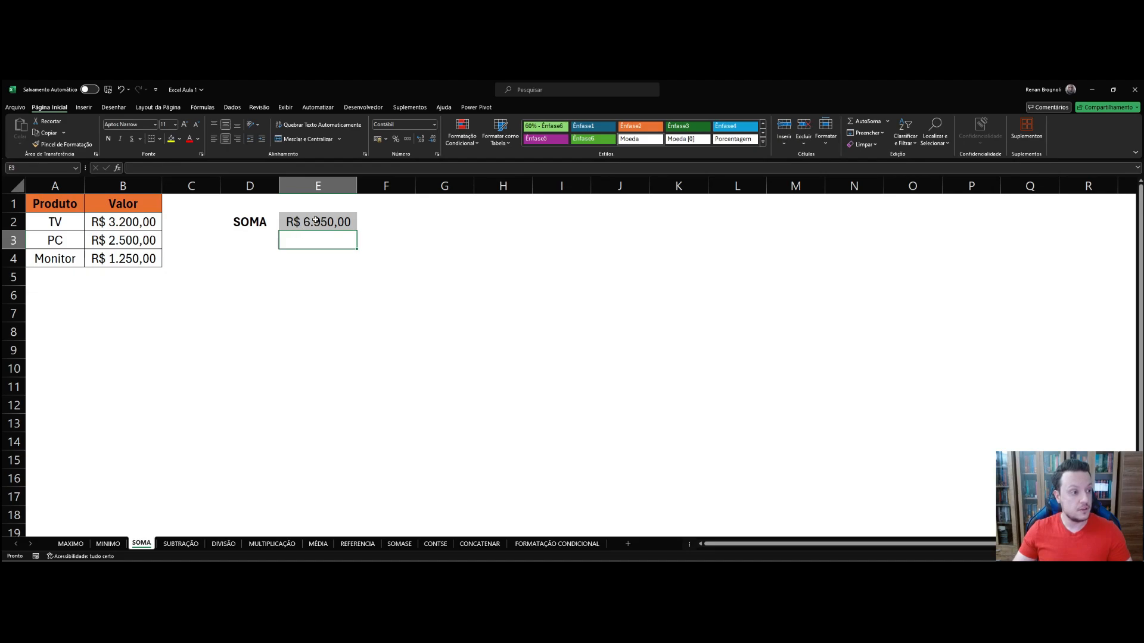
pyautogui.moveTo(122, 222); pyautogui.dragTo(126, 255)
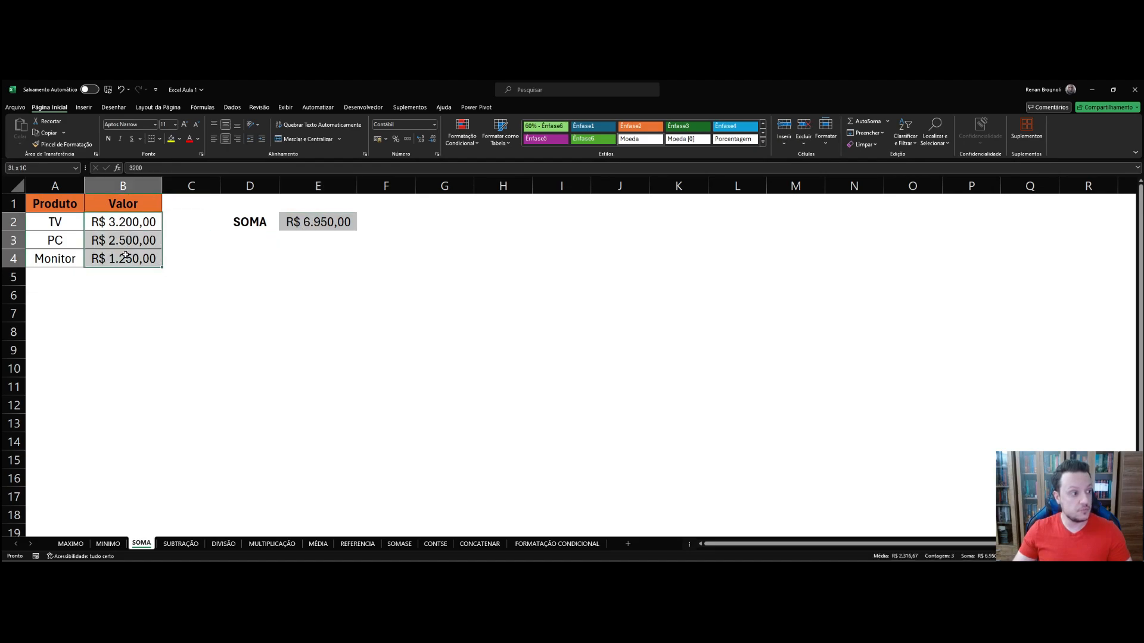
pyautogui.click(210, 332)
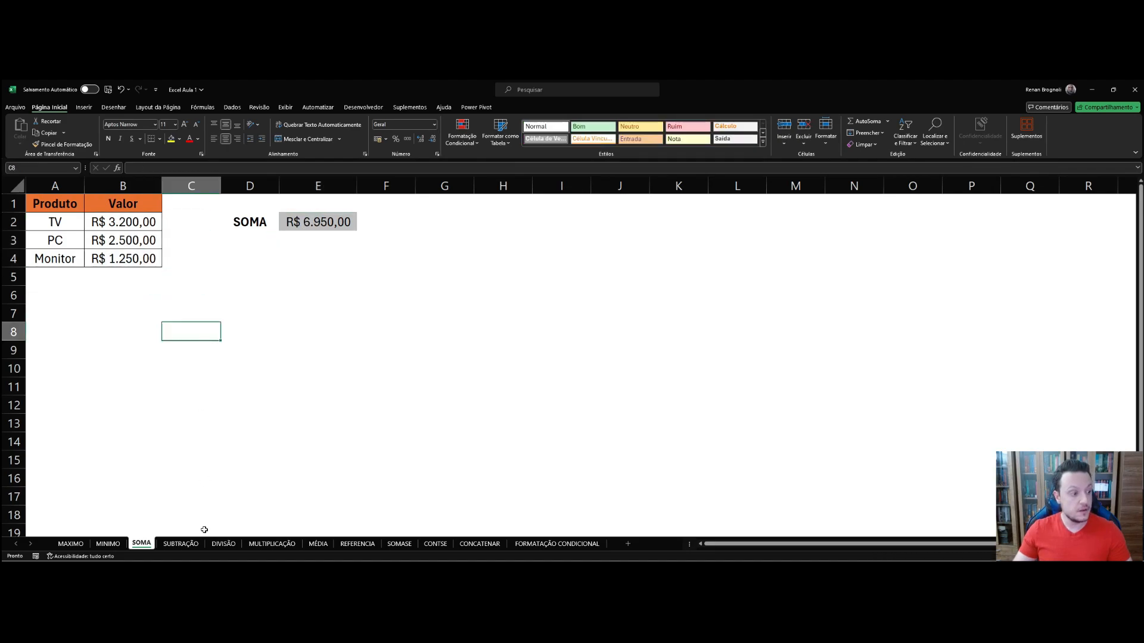
# Step: On the SUBTRAÇÃO sheet, subtract the TV's discount from its price in D2 with the formula =B2-C2
pyautogui.click(185, 545)
pyautogui.click(236, 348)
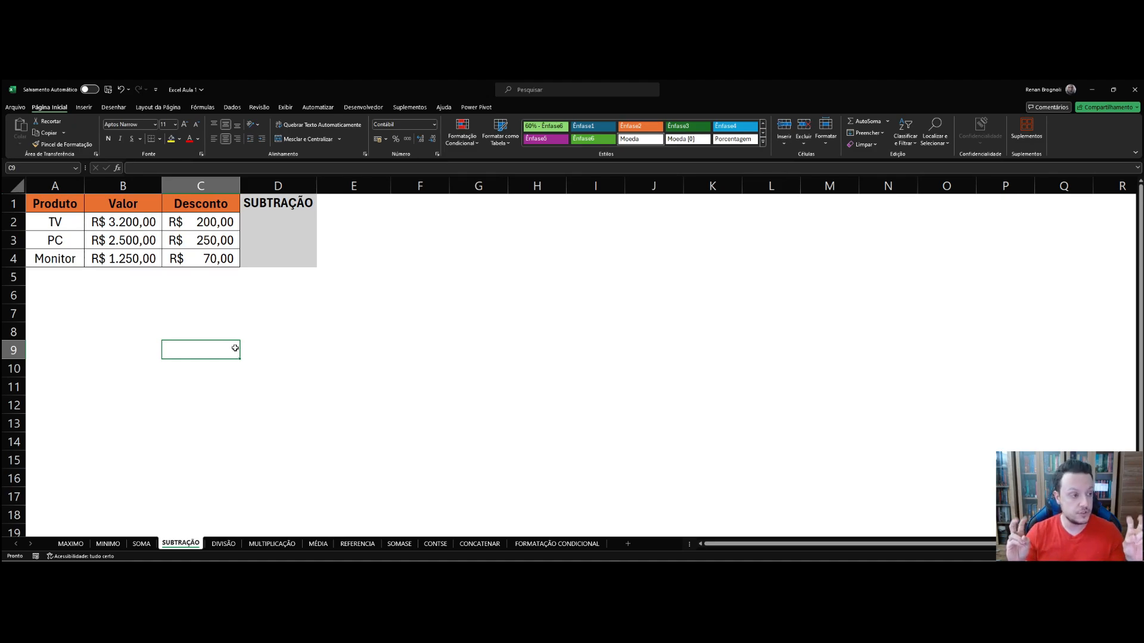
pyautogui.click(284, 222)
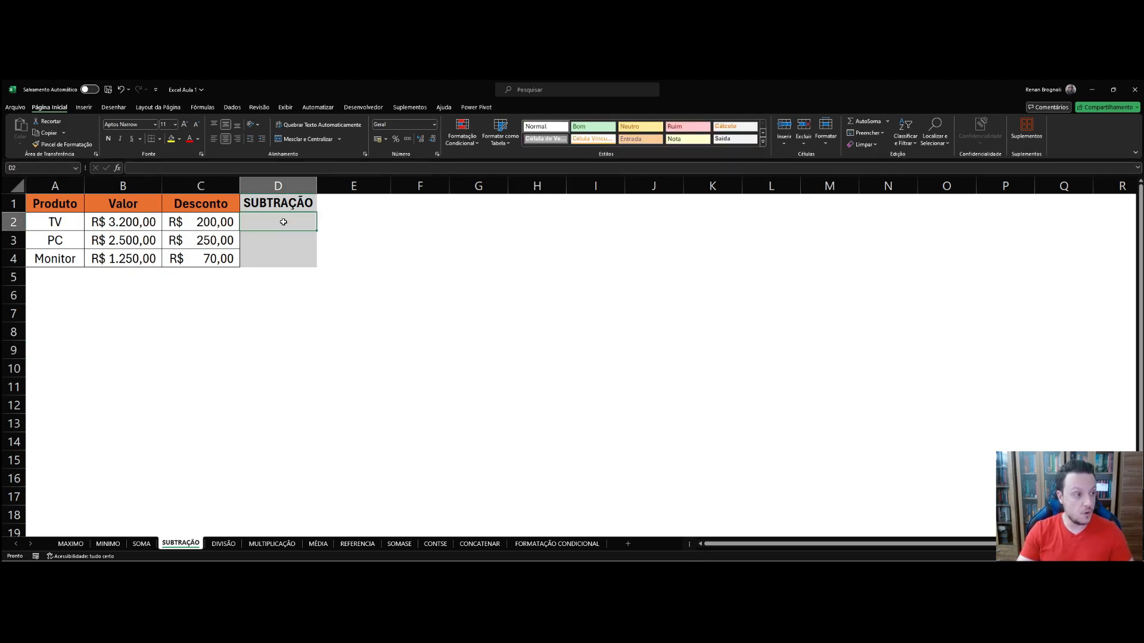
pyautogui.write('=')
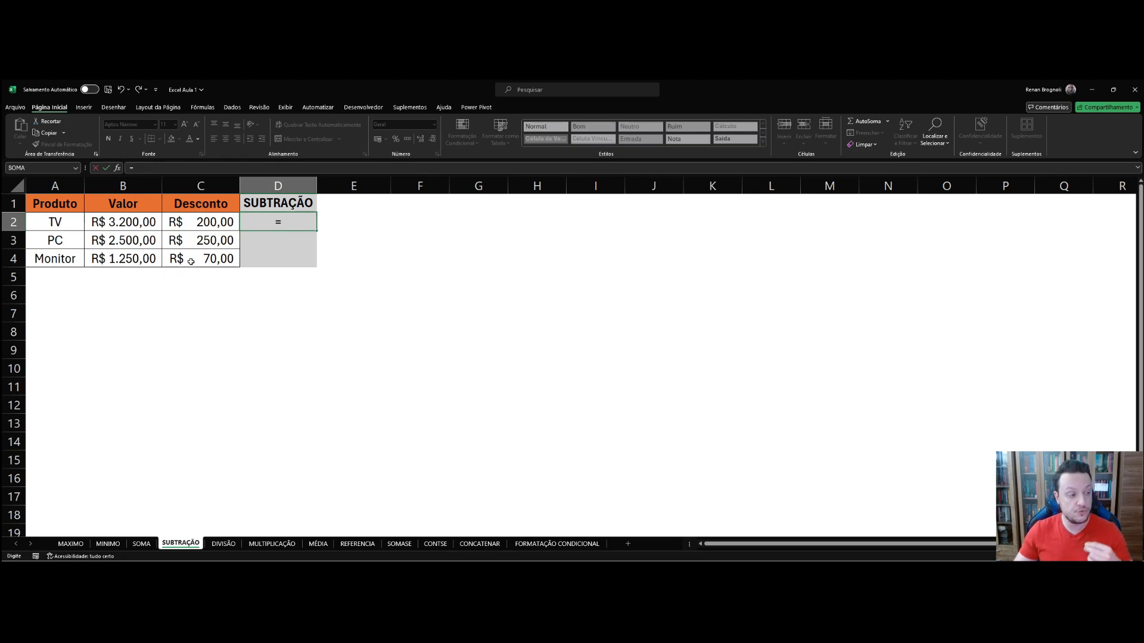
pyautogui.click(124, 224)
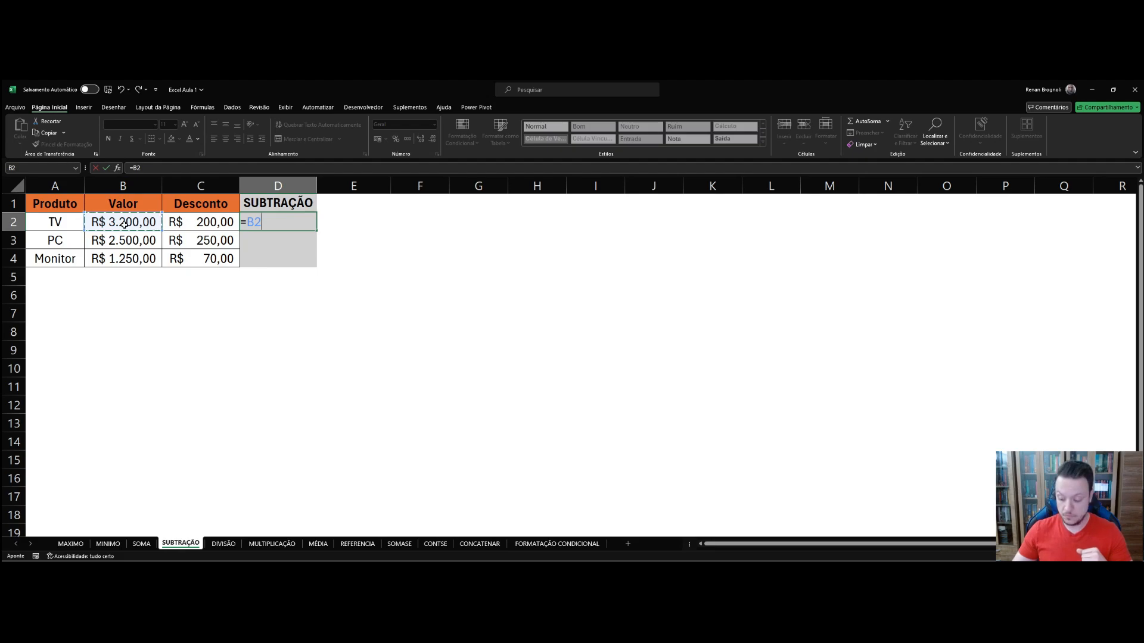
pyautogui.write('-')
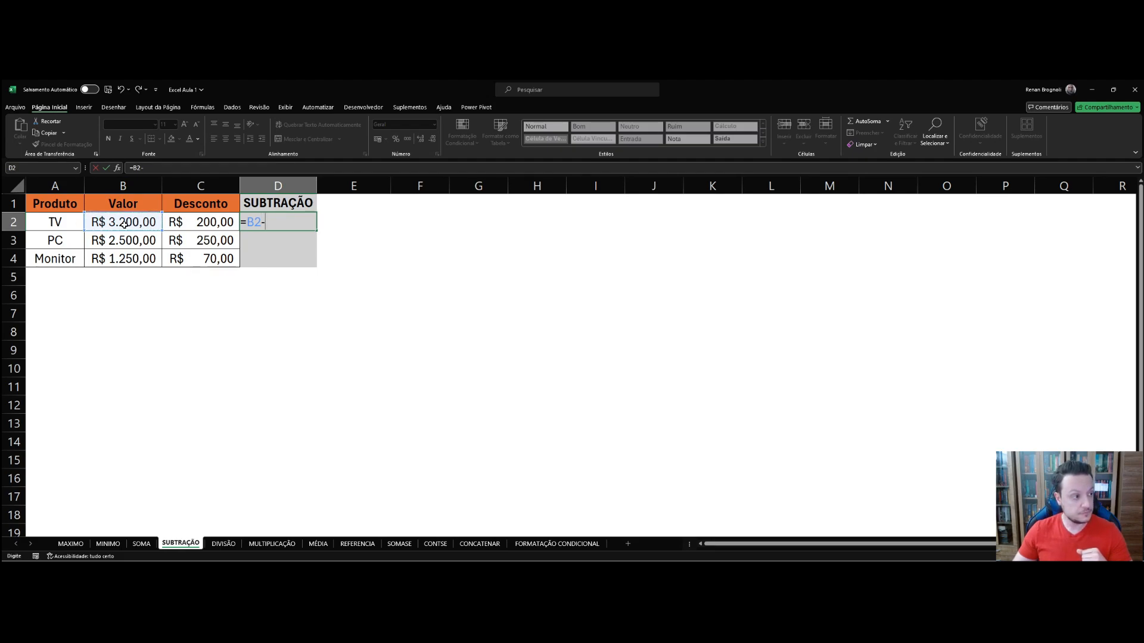
pyautogui.click(202, 222)
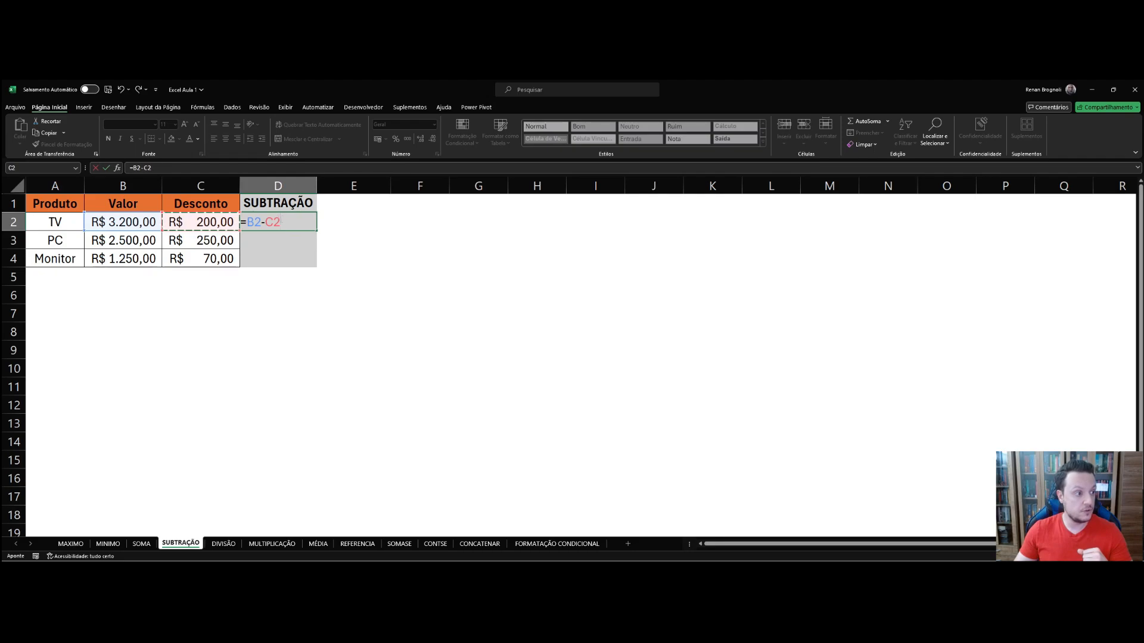
pyautogui.press('Return')
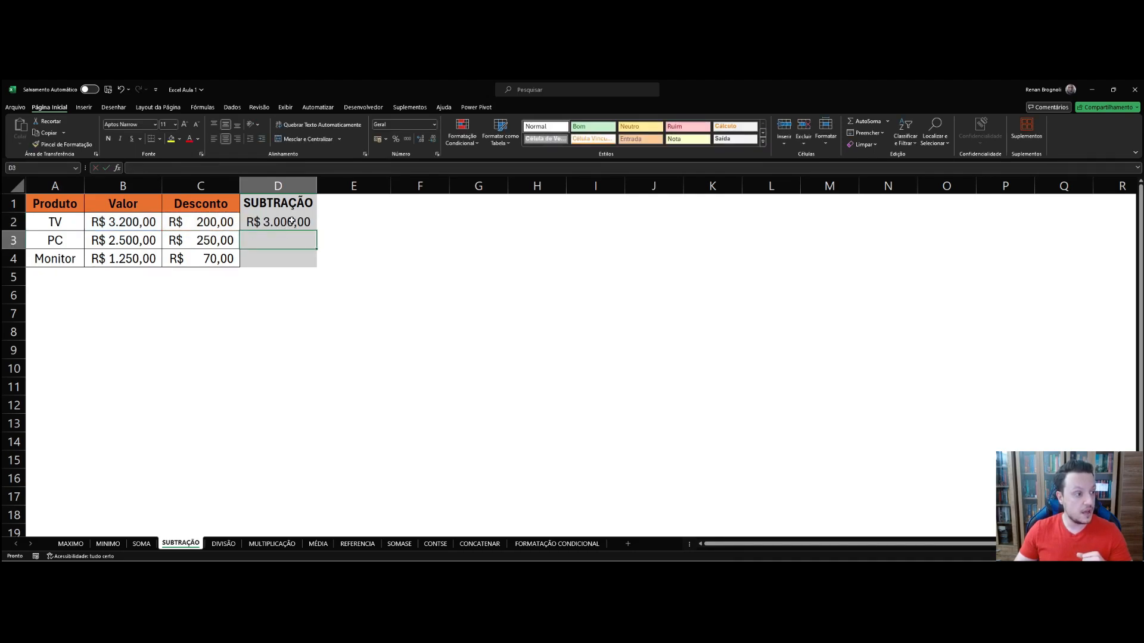
# Step: Fill the subtraction formula from D2 down to D4 and review the PC and Monitor rows
pyautogui.click(291, 222)
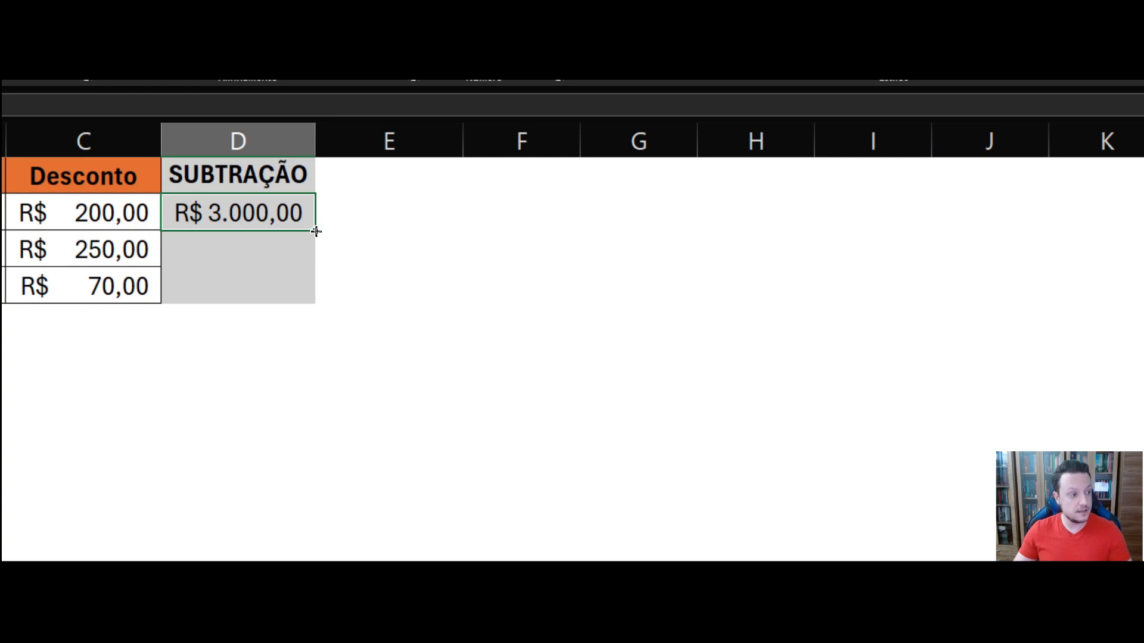
pyautogui.moveTo(315, 231); pyautogui.dragTo(306, 292)
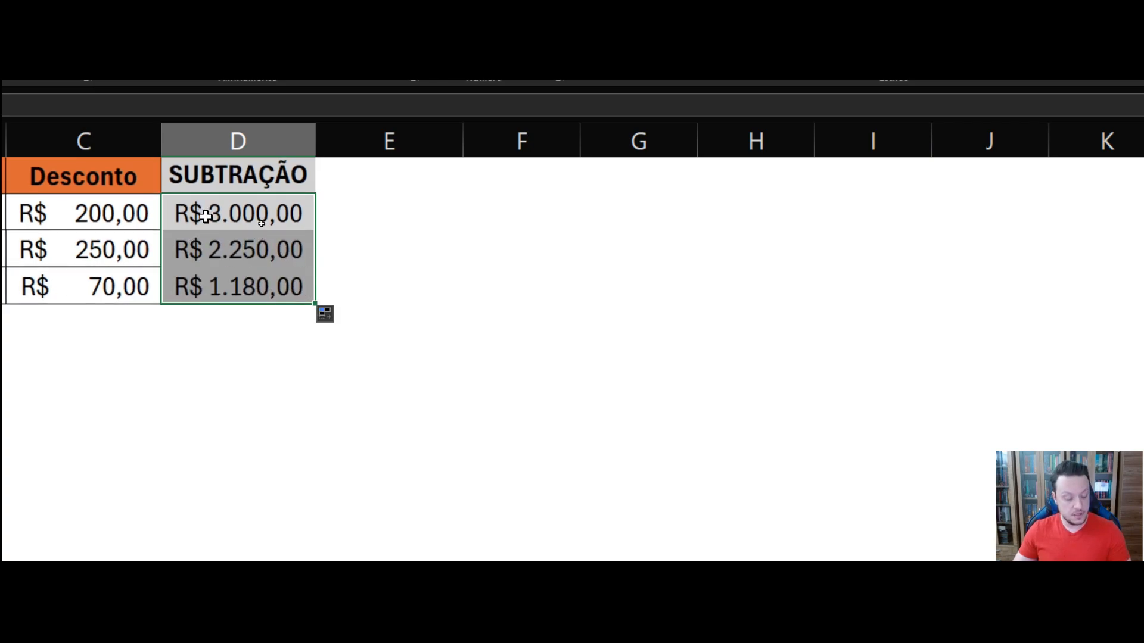
pyautogui.click(188, 356)
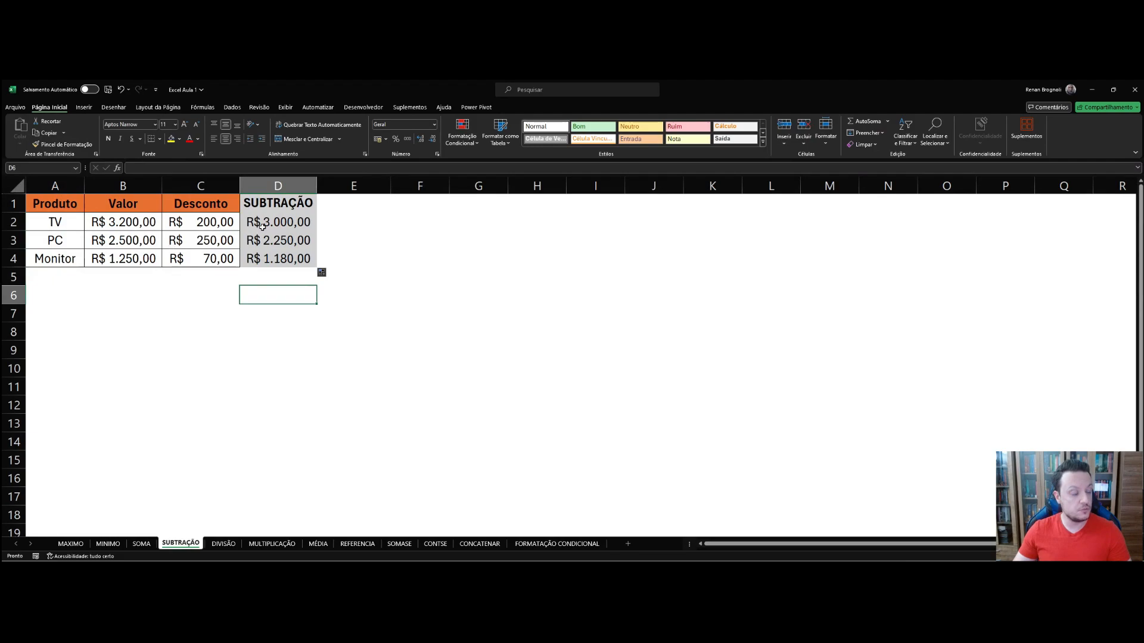
pyautogui.click(13, 240)
pyautogui.click(13, 258)
pyautogui.click(180, 291)
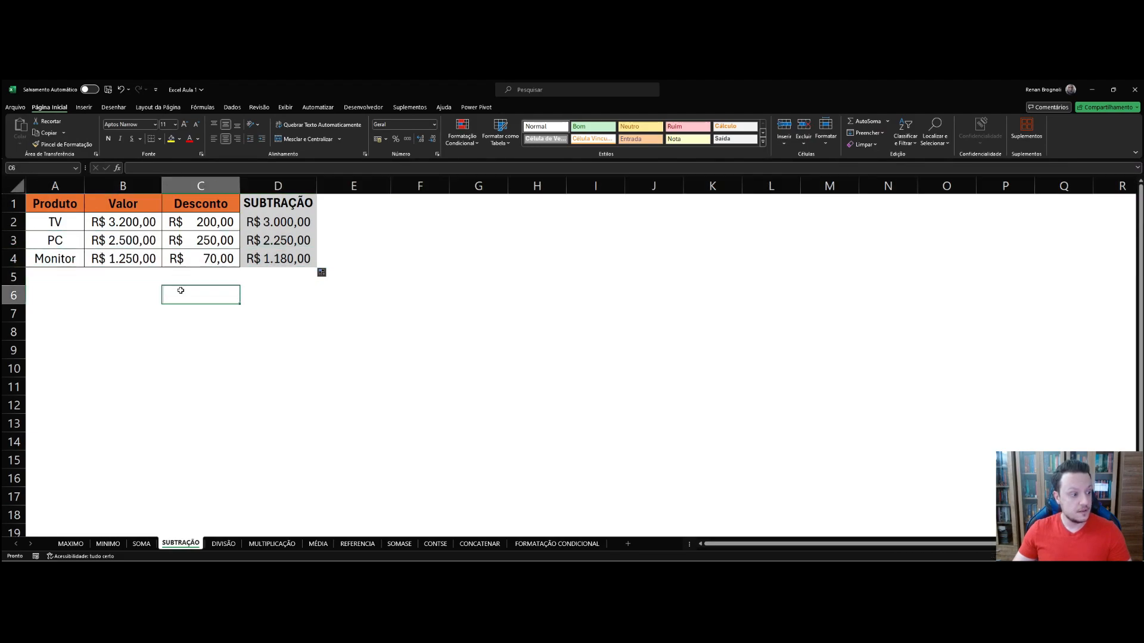
# Step: On the DIVISÃO sheet, calculate the TV's installment value in D2 with the formula =B2/C2
pyautogui.click(224, 544)
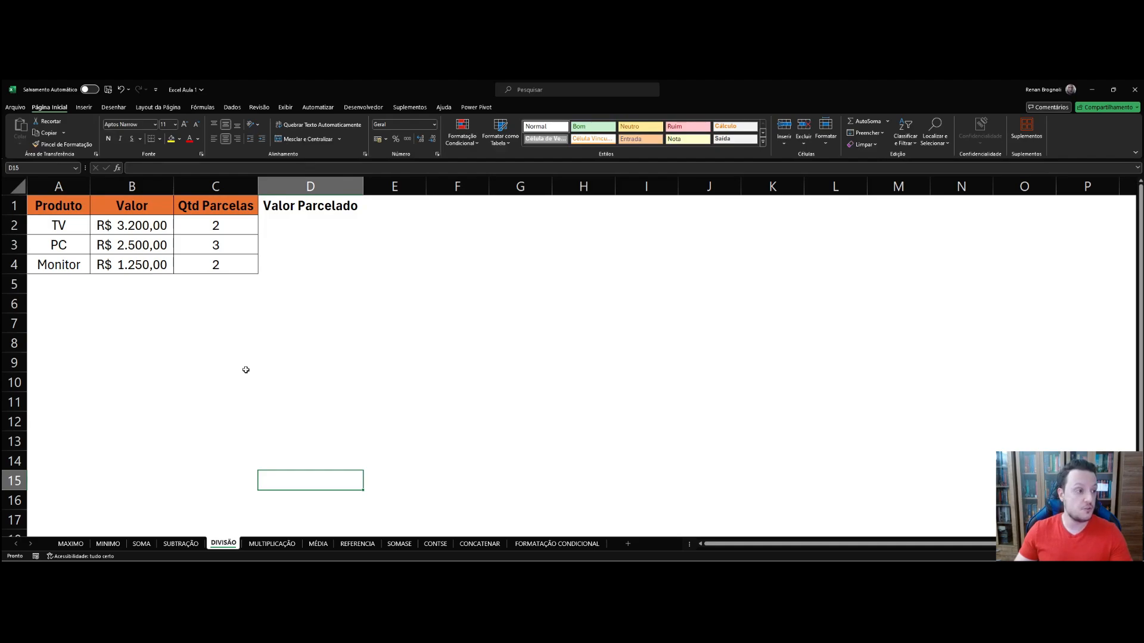
pyautogui.click(293, 226)
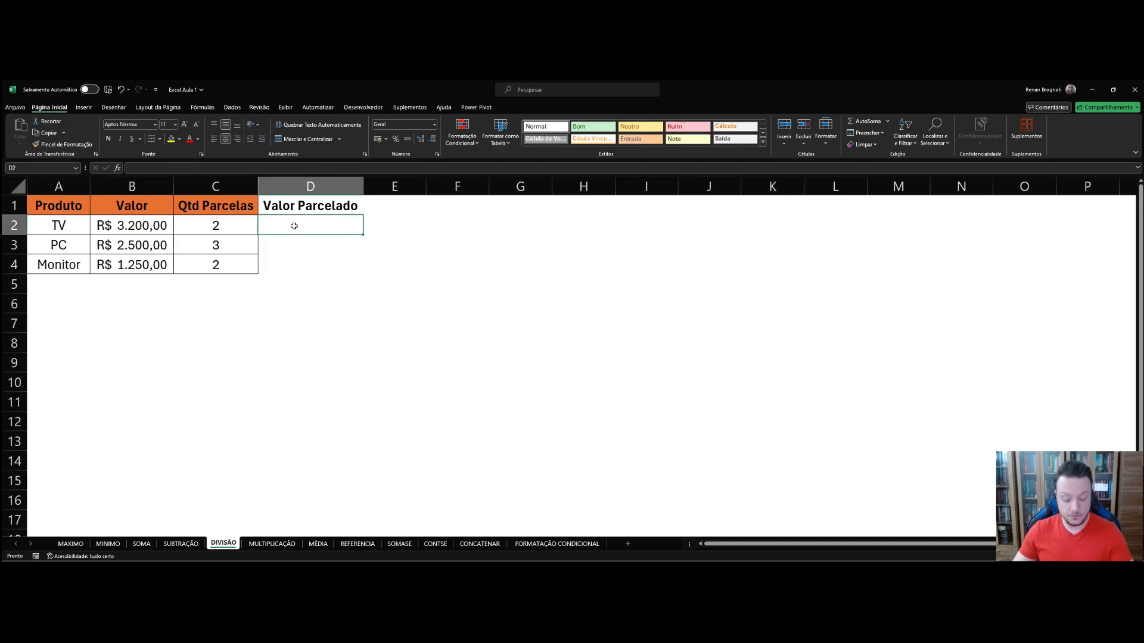
pyautogui.write('=')
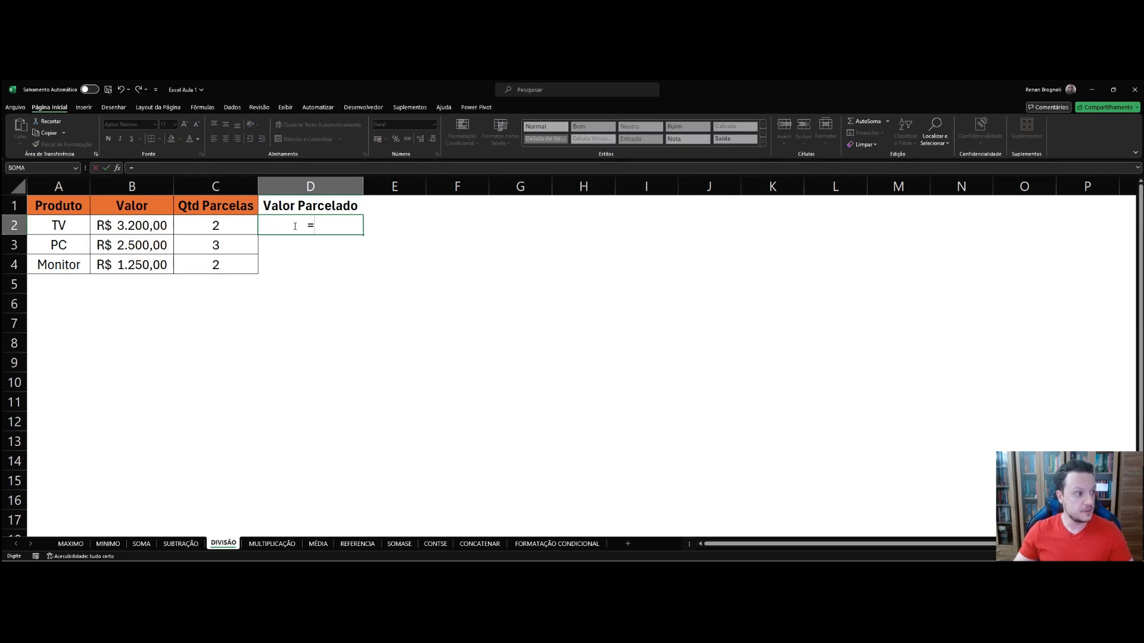
pyautogui.click(136, 226)
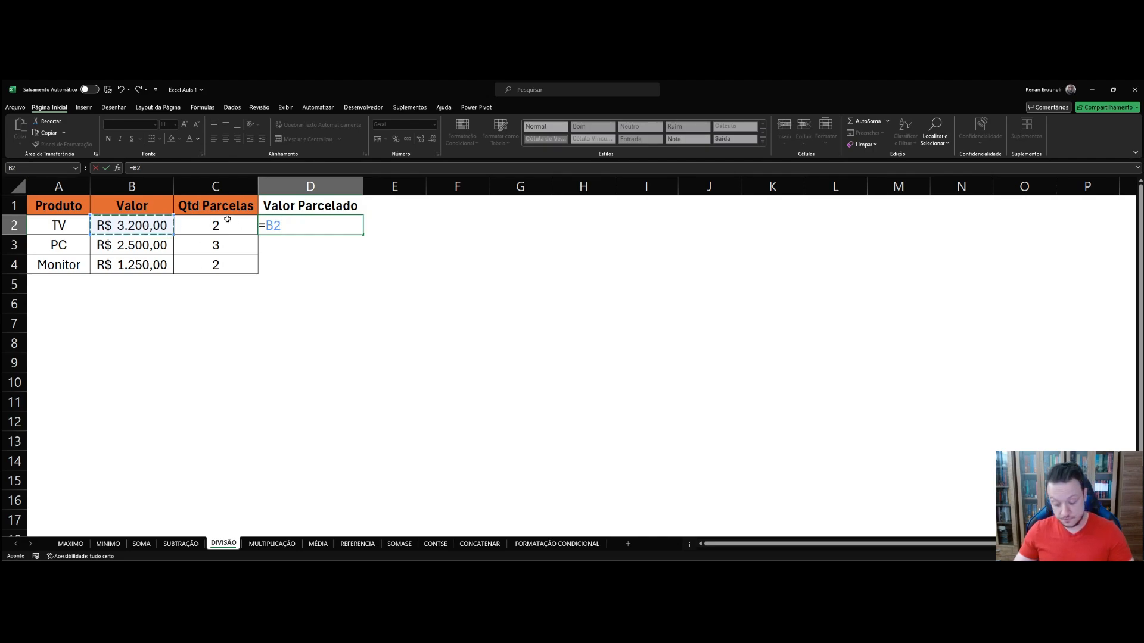
pyautogui.write('/')
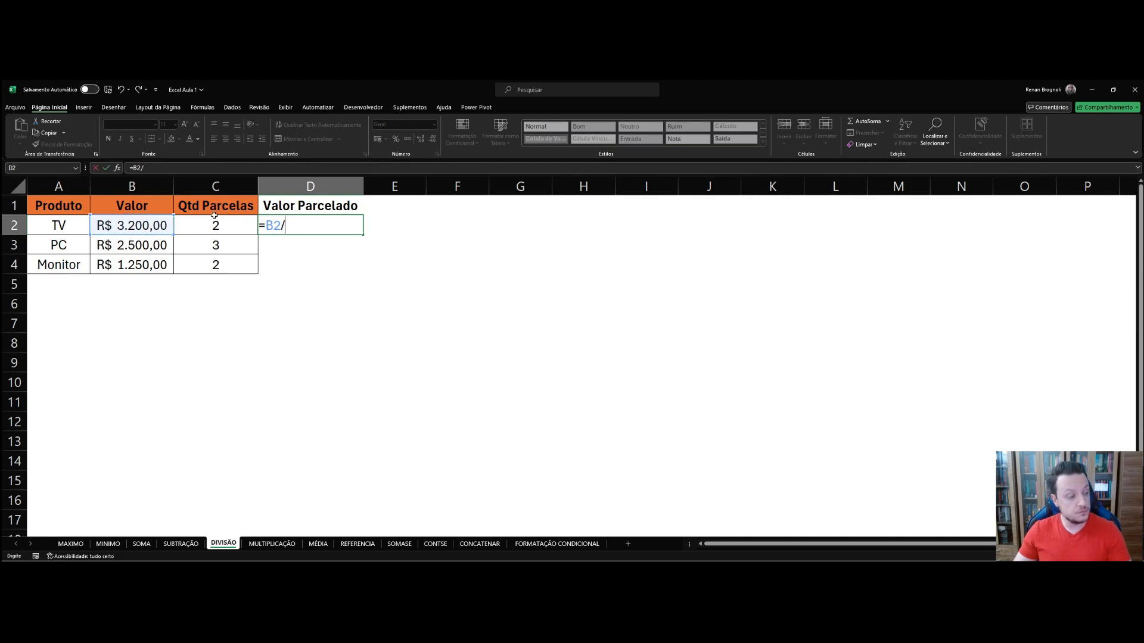
pyautogui.click(216, 225)
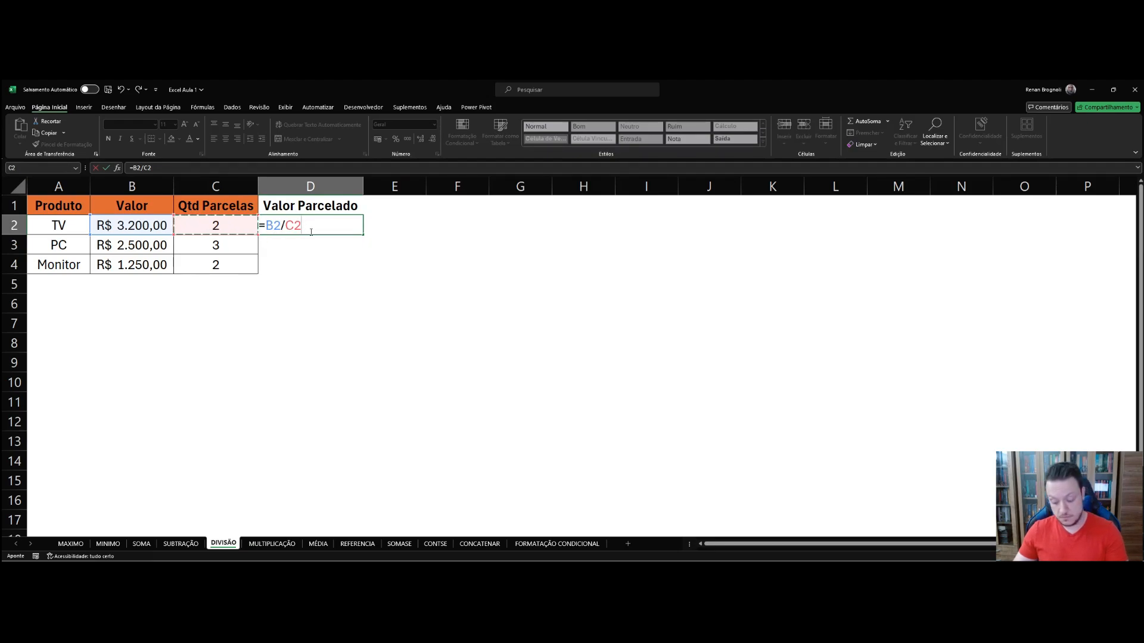
pyautogui.press('Return')
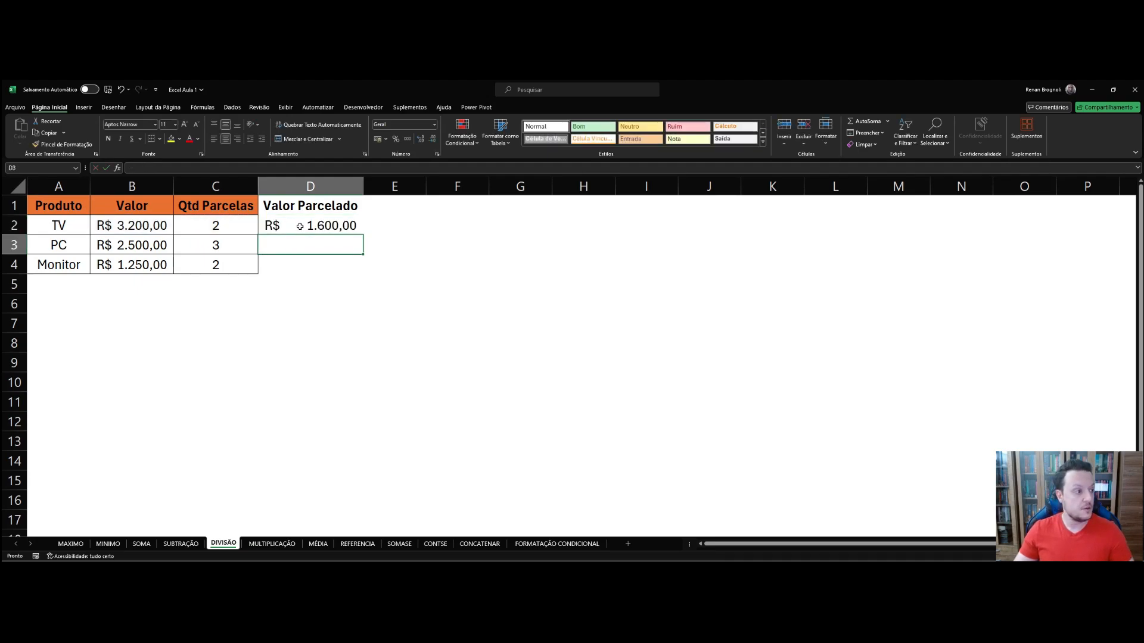
# Step: Check the TV's installment against its price and installment count, and fill the D2 formula down to D4
pyautogui.click(299, 225)
pyautogui.click(218, 224)
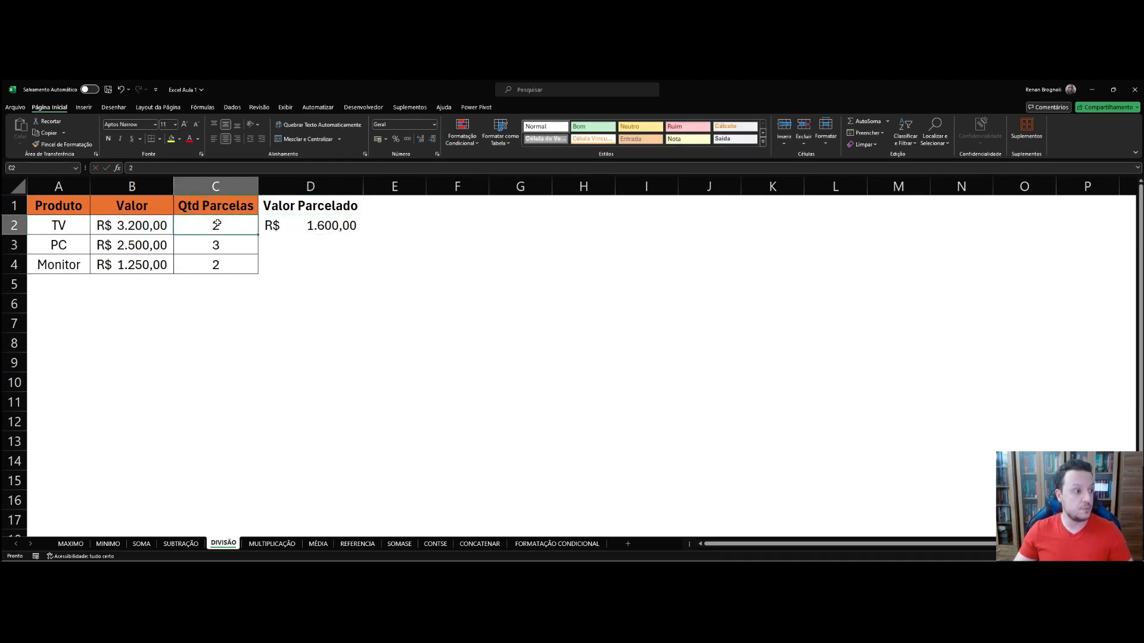
pyautogui.click(138, 225)
pyautogui.click(320, 227)
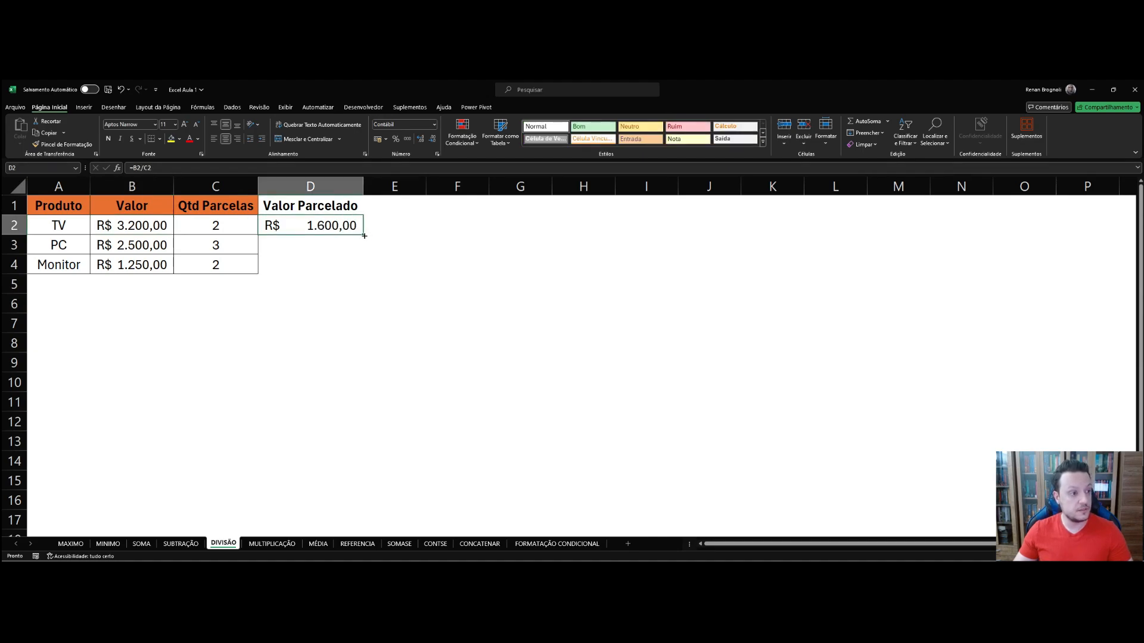
pyautogui.moveTo(364, 236); pyautogui.dragTo(363, 271)
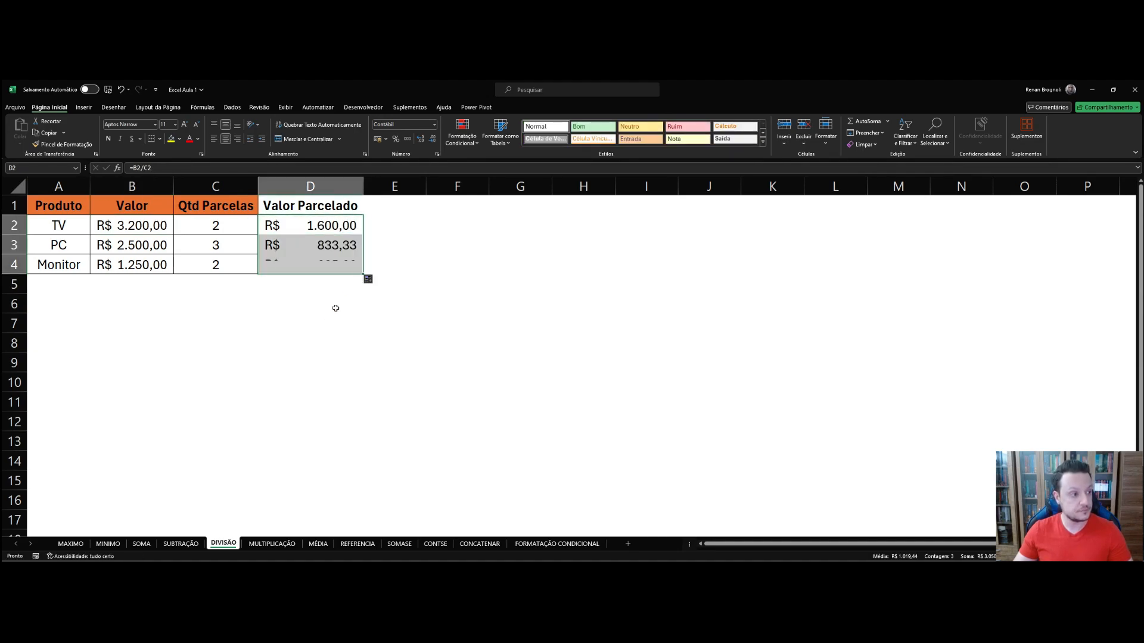
pyautogui.click(324, 319)
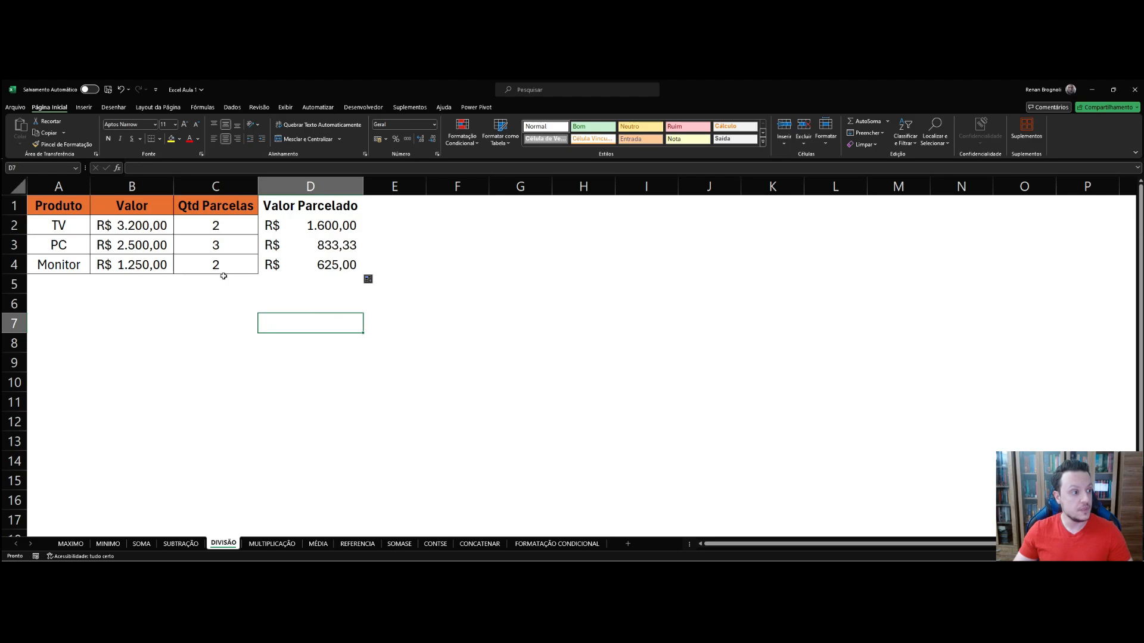
# Step: Compare the installment values in D3 and D4 with the PC and Monitor installment counts
pyautogui.click(54, 246)
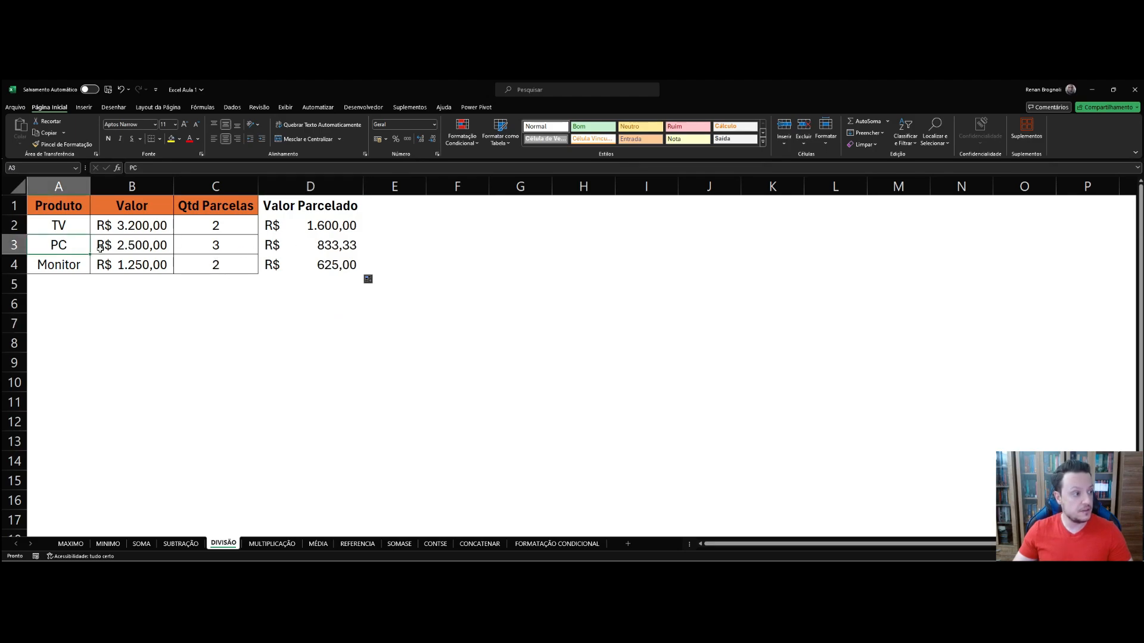
pyautogui.click(209, 246)
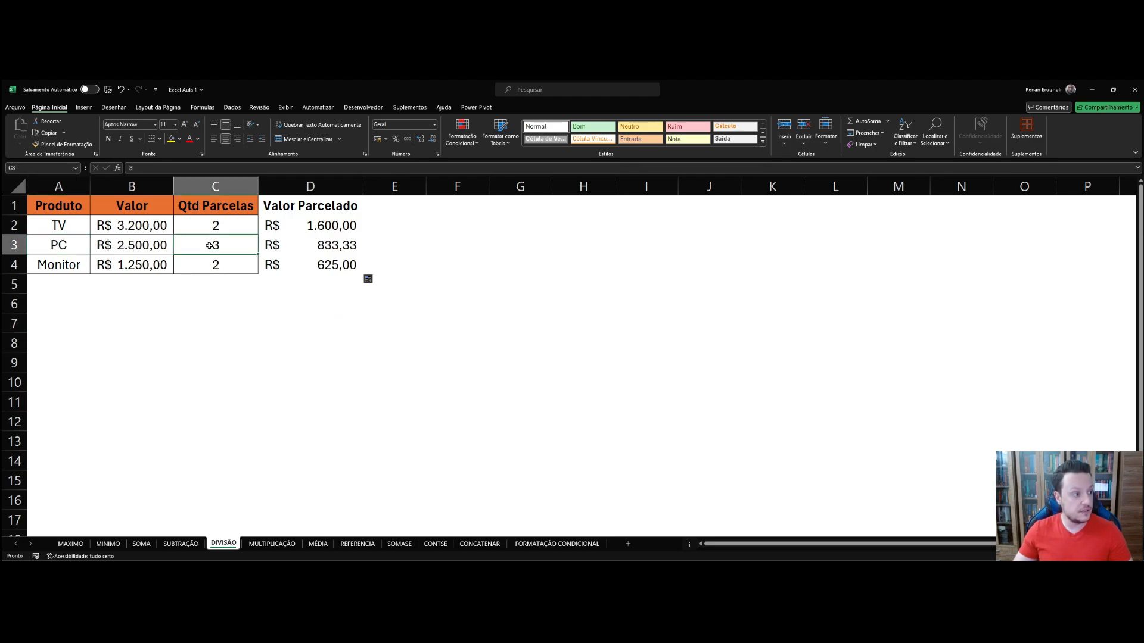
pyautogui.click(316, 244)
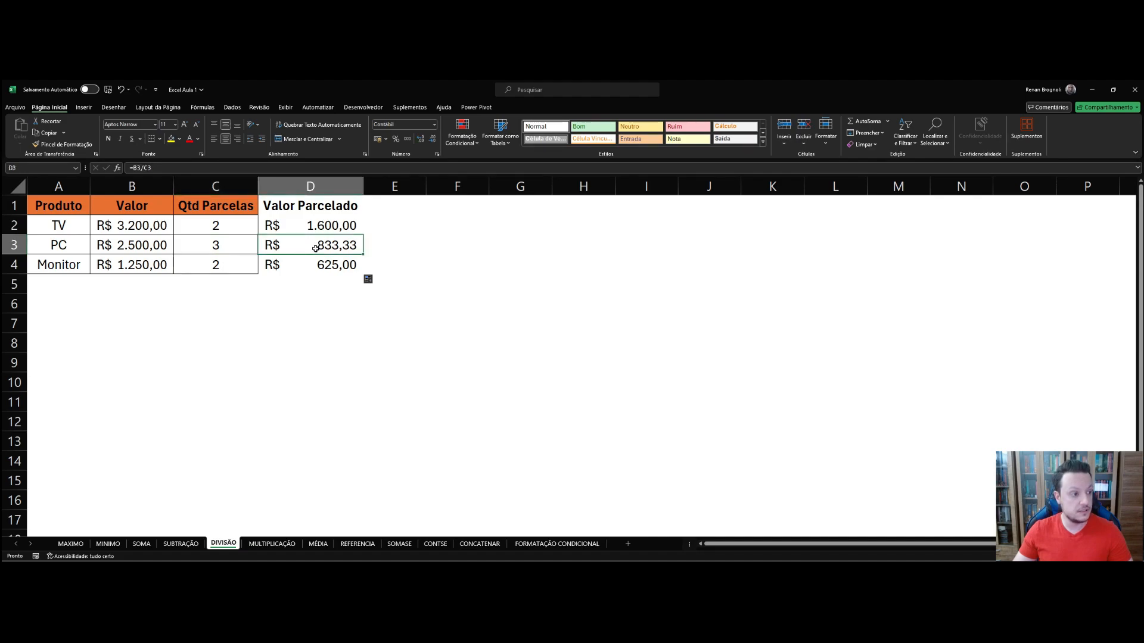
pyautogui.click(66, 268)
pyautogui.click(328, 266)
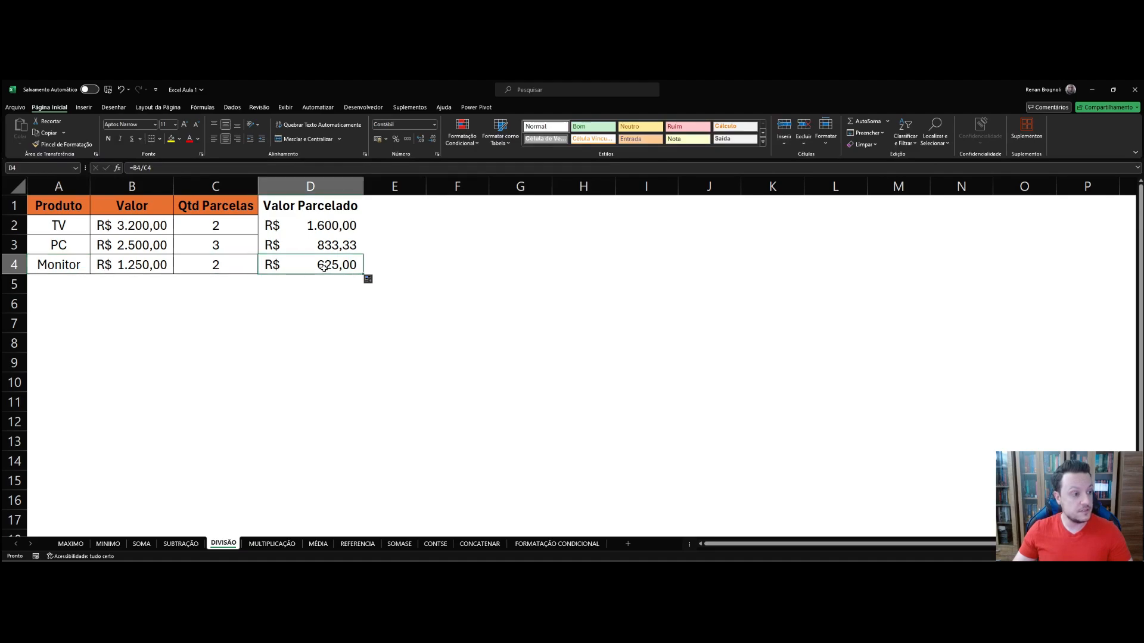
pyautogui.click(213, 266)
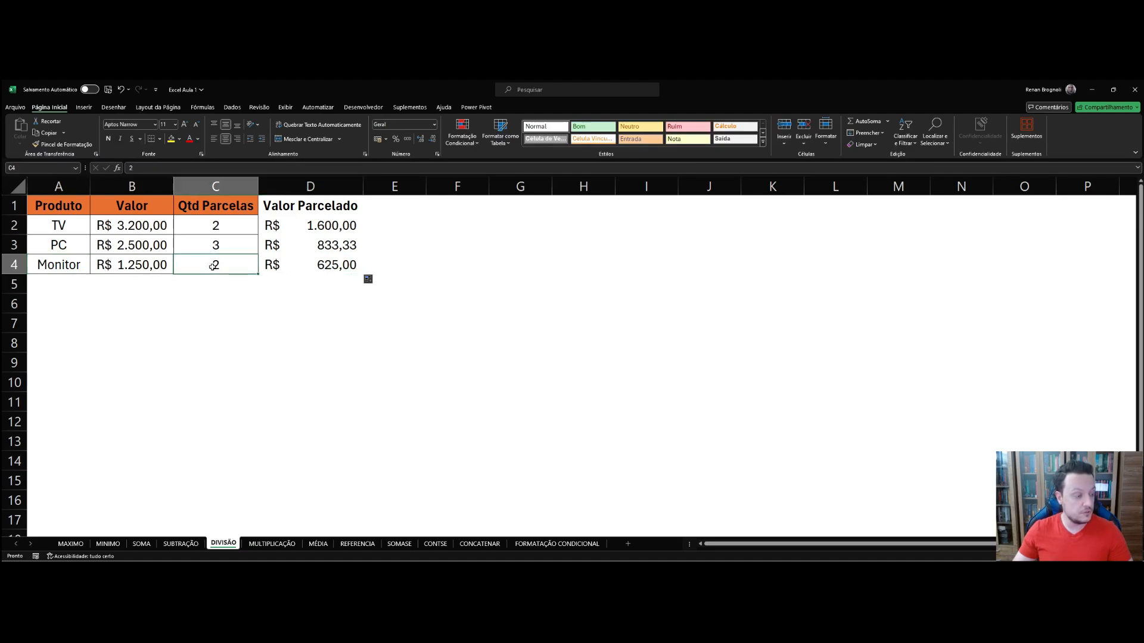
# Step: On the MULTIPLICAÇÃO sheet, calculate the TV's total value in D2 with the formula =B2*C2
pyautogui.click(265, 544)
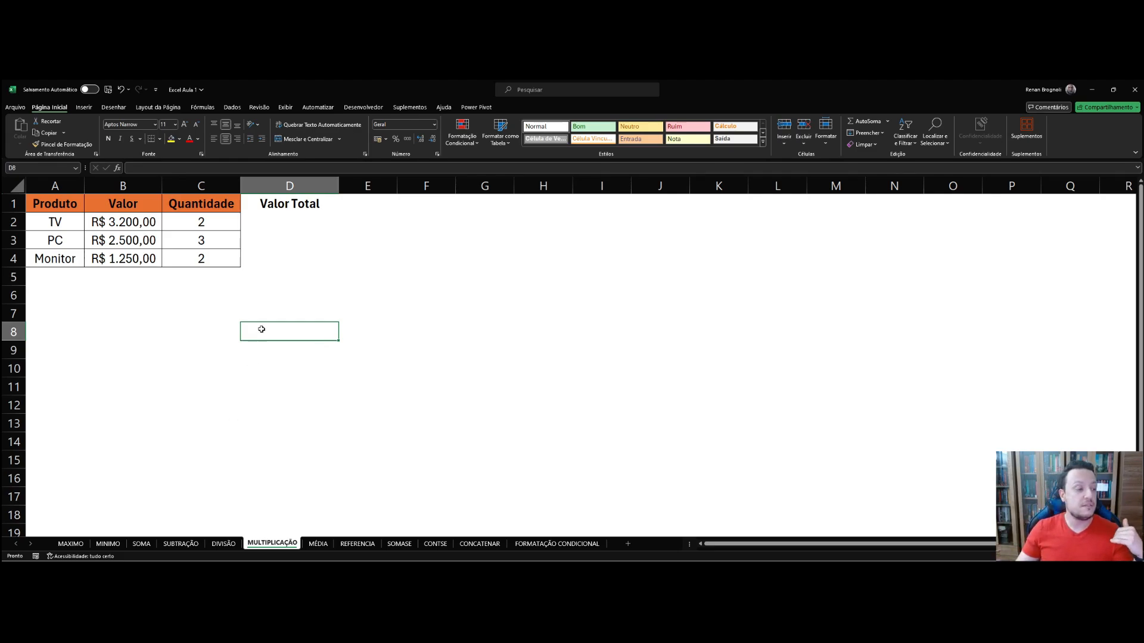
pyautogui.click(267, 302)
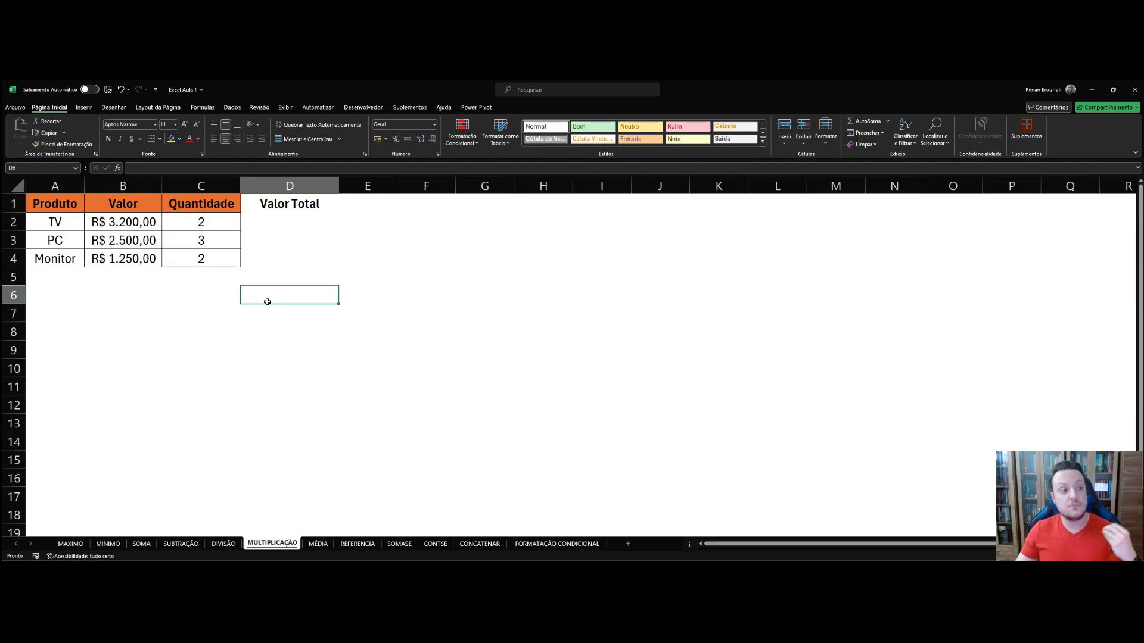
pyautogui.click(280, 224)
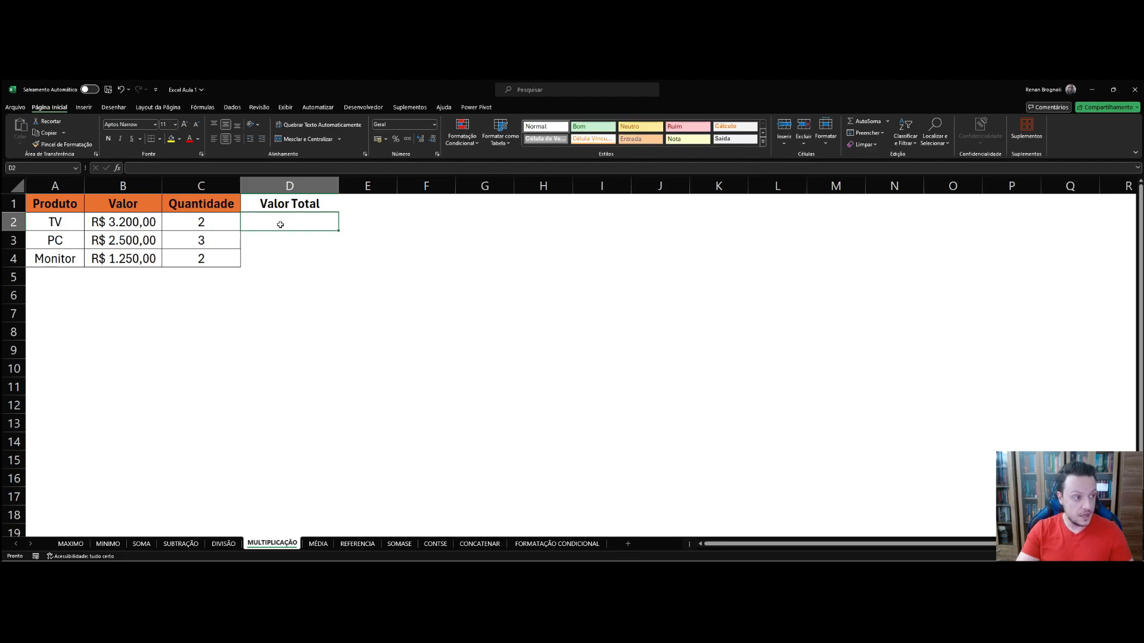
pyautogui.write('=')
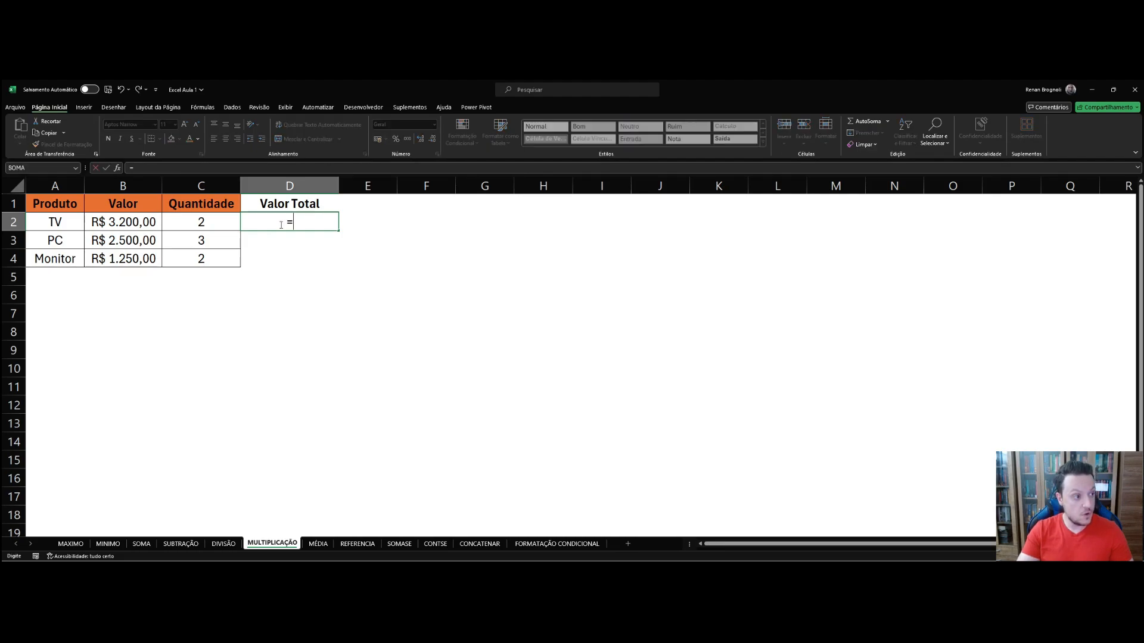
pyautogui.click(136, 222)
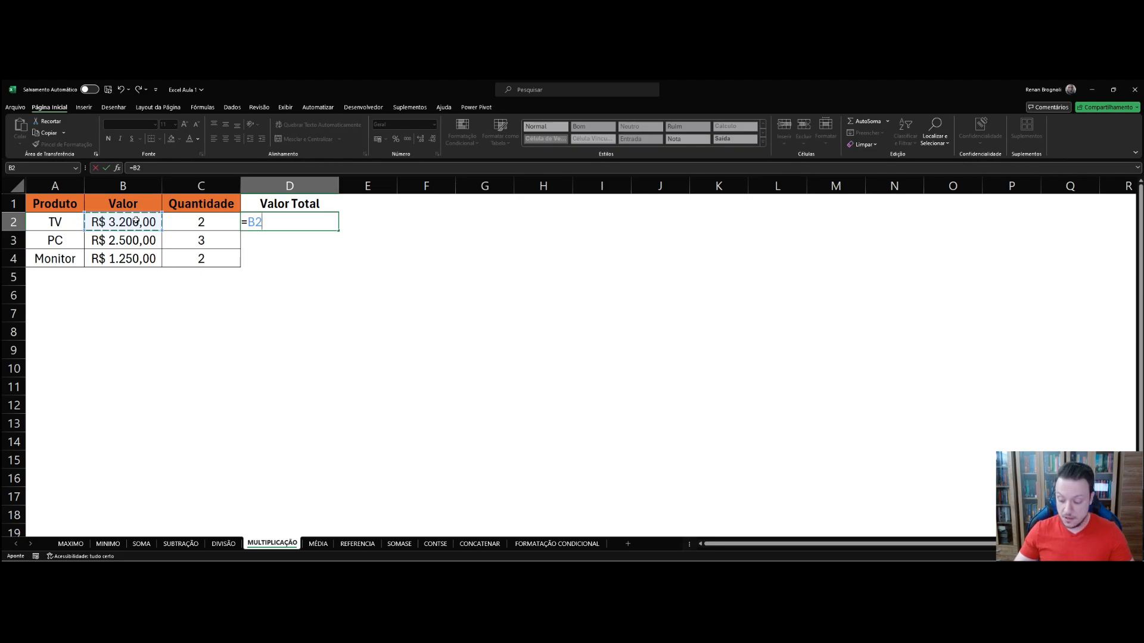
pyautogui.write('*')
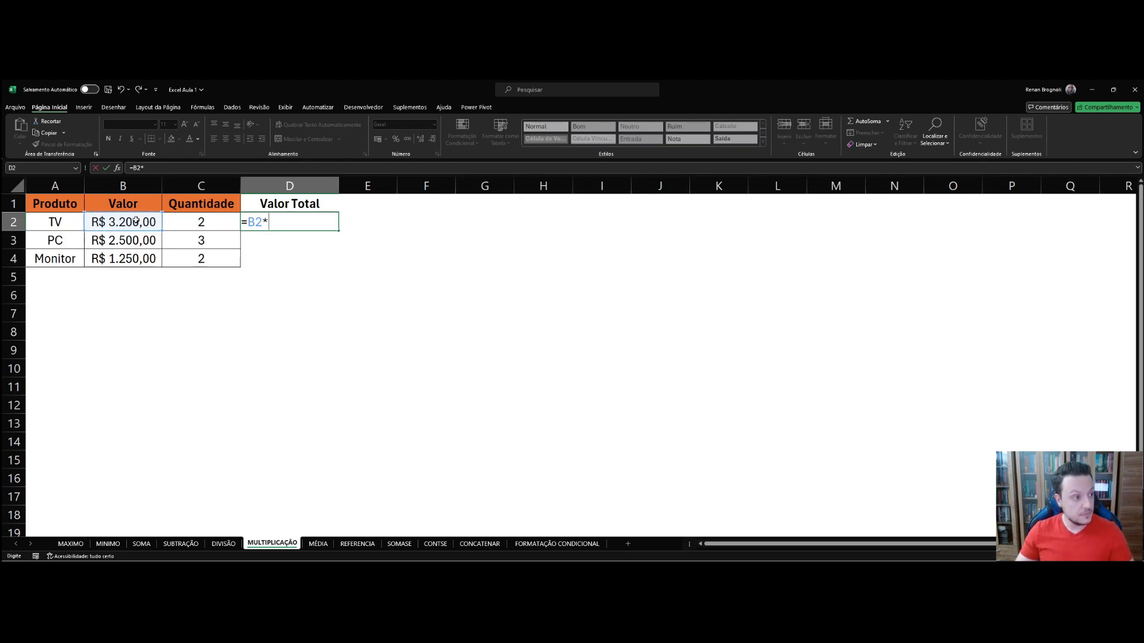
pyautogui.click(198, 227)
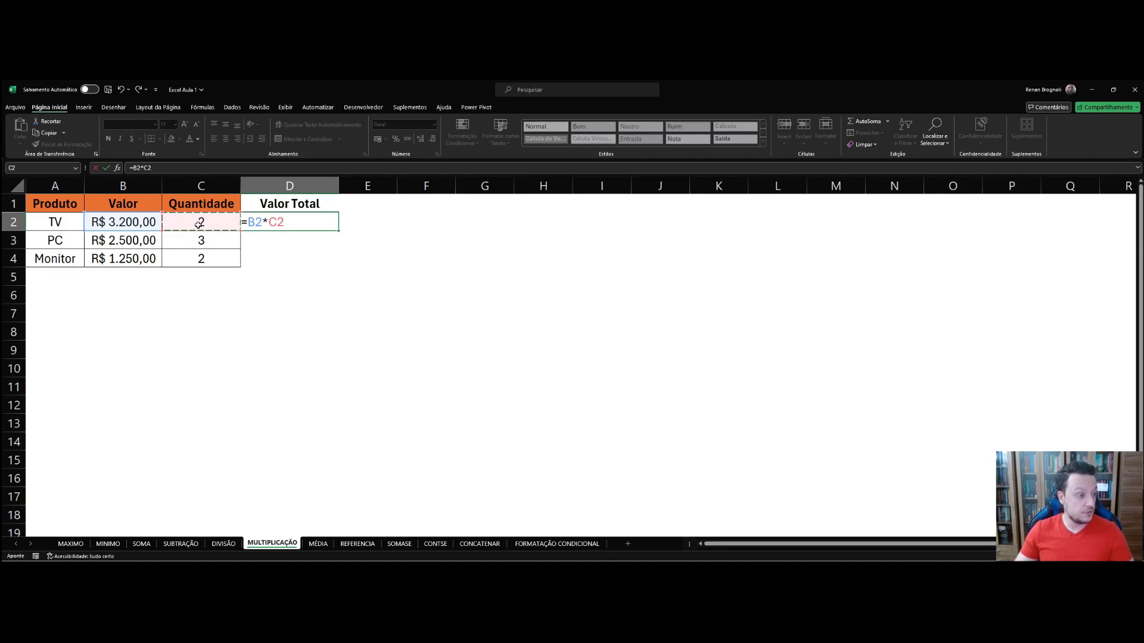
pyautogui.press('Return')
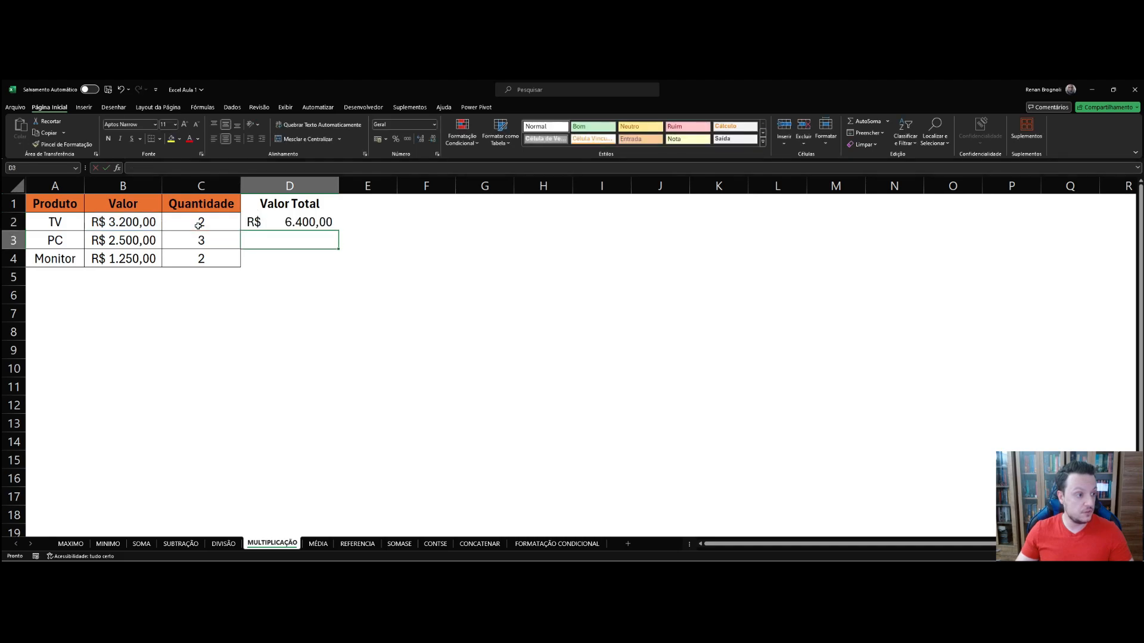
# Step: Fill the TV's Valor Total formula from D2 down through D4 for the PC and Monitor
pyautogui.click(292, 223)
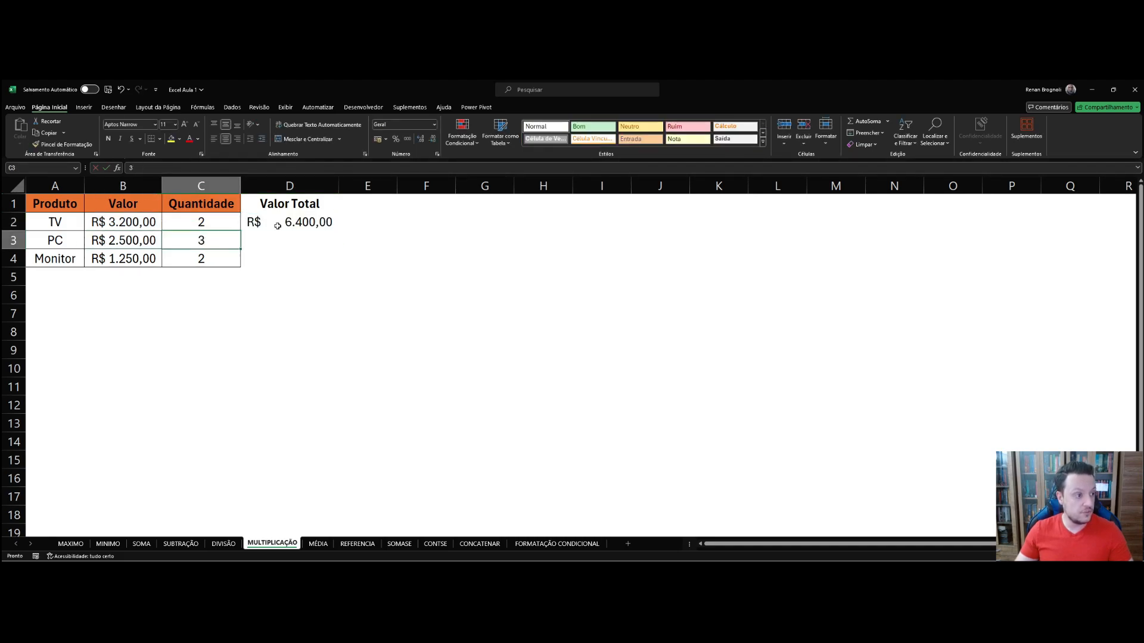
pyautogui.moveTo(338, 230); pyautogui.dragTo(335, 246)
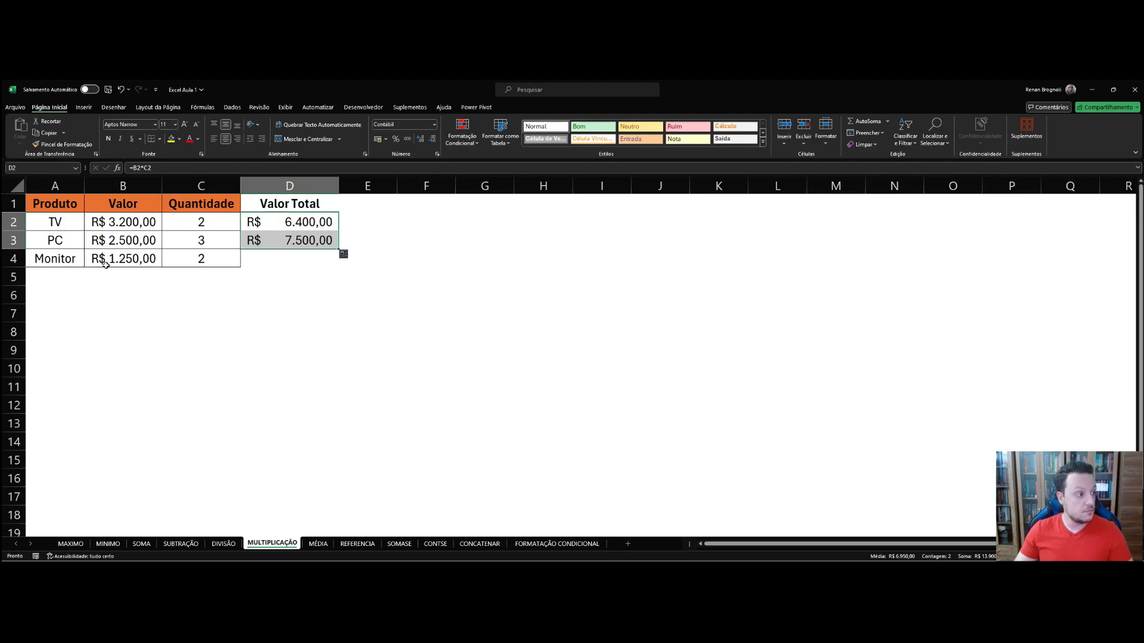
pyautogui.moveTo(338, 250); pyautogui.dragTo(337, 266)
pyautogui.click(251, 296)
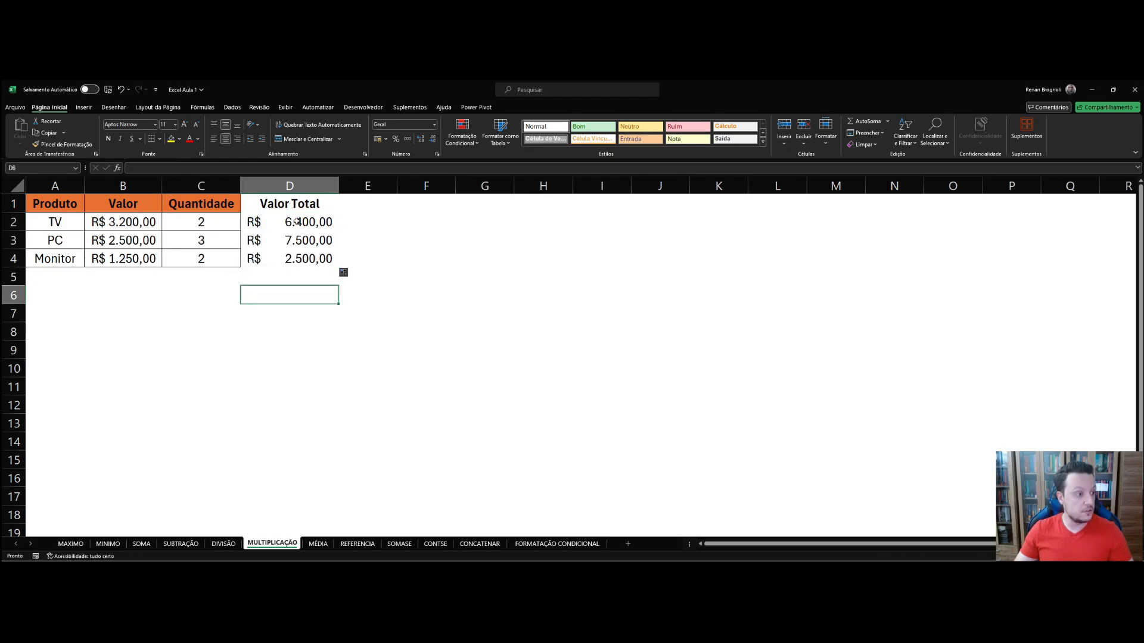
# Step: Inspect the formulas in D2, D3 and D4 to see how their row references change
pyautogui.click(297, 222)
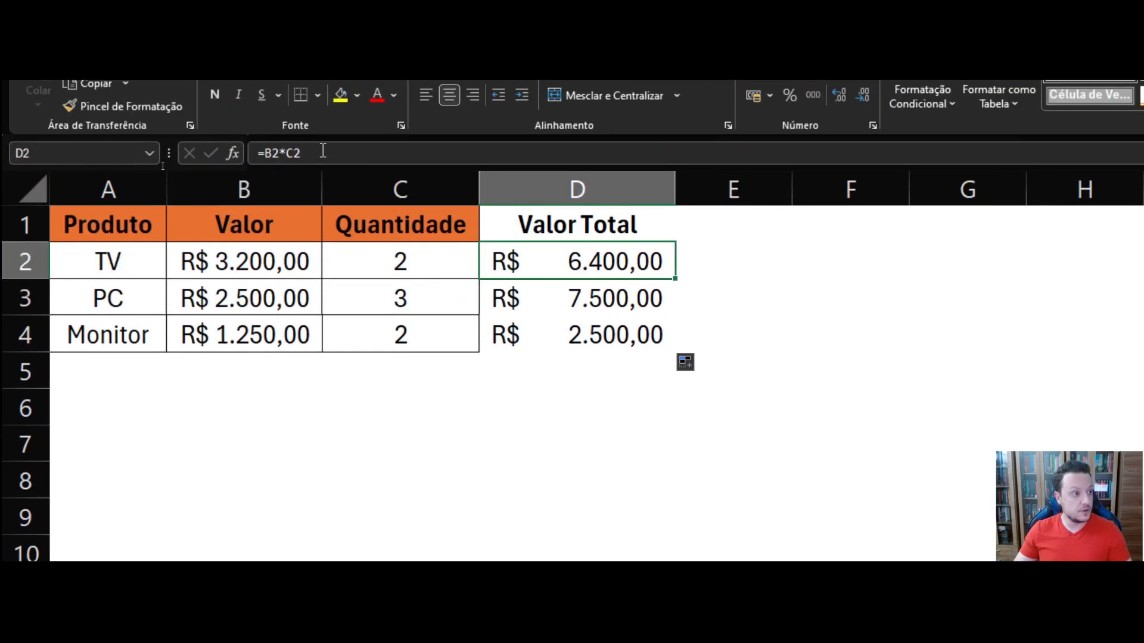
pyautogui.doubleClick(573, 252)
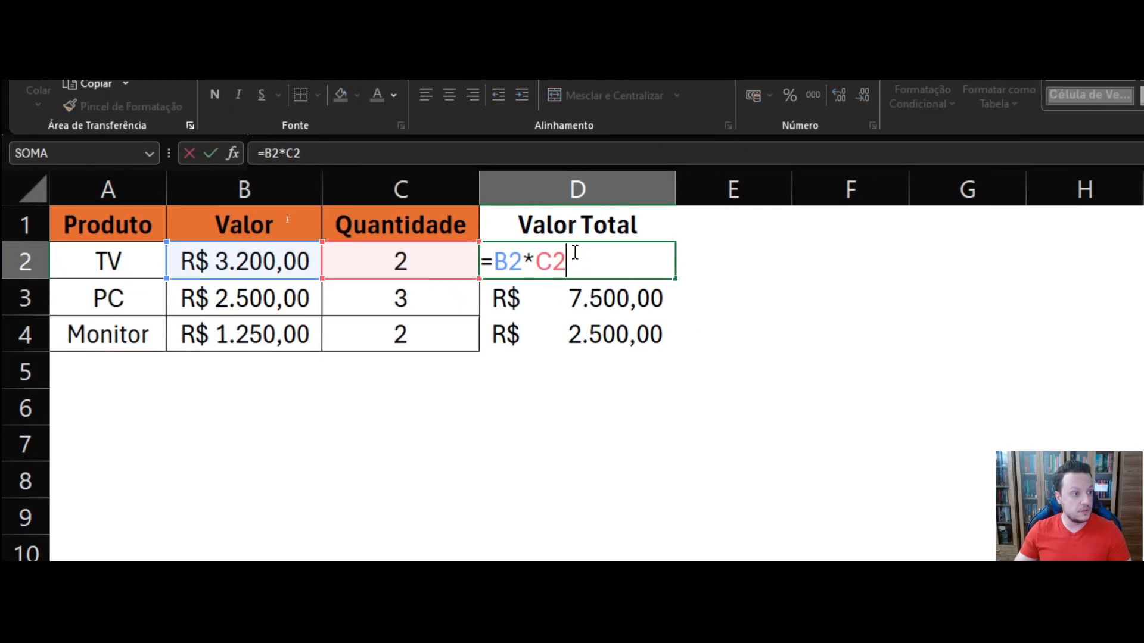
pyautogui.click(528, 393)
pyautogui.click(571, 293)
pyautogui.doubleClick(571, 294)
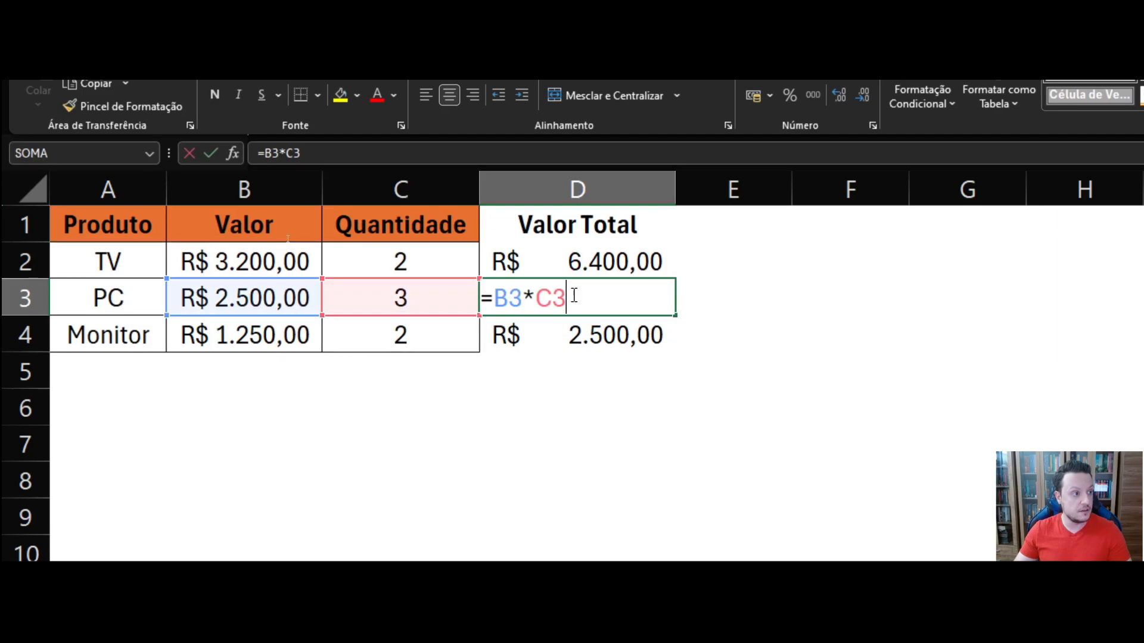
pyautogui.click(584, 353)
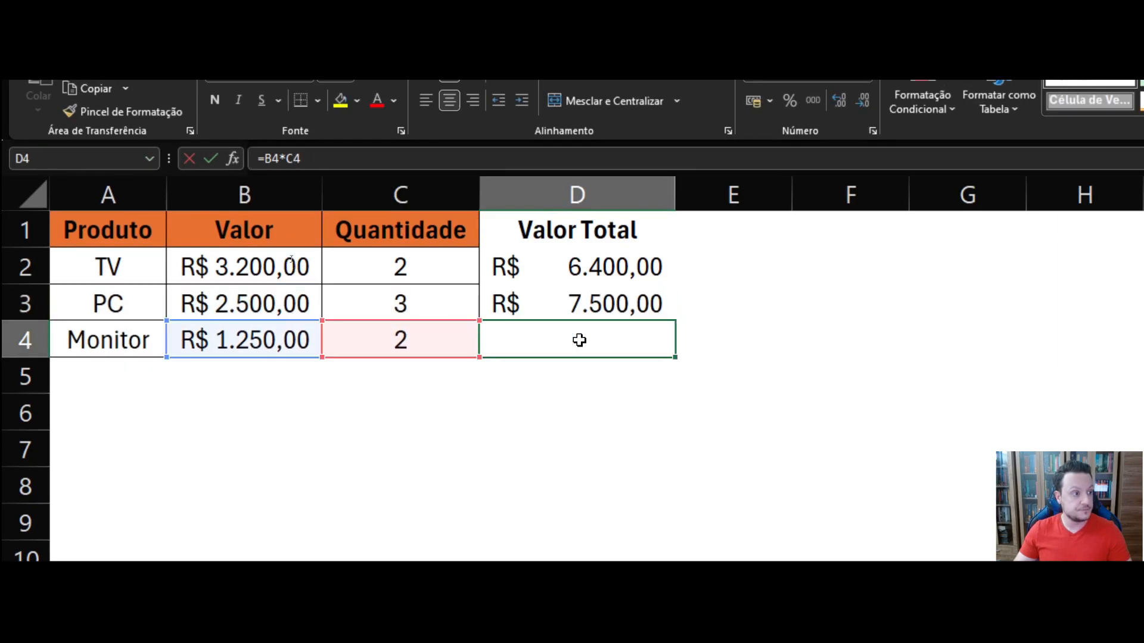
pyautogui.doubleClick(581, 341)
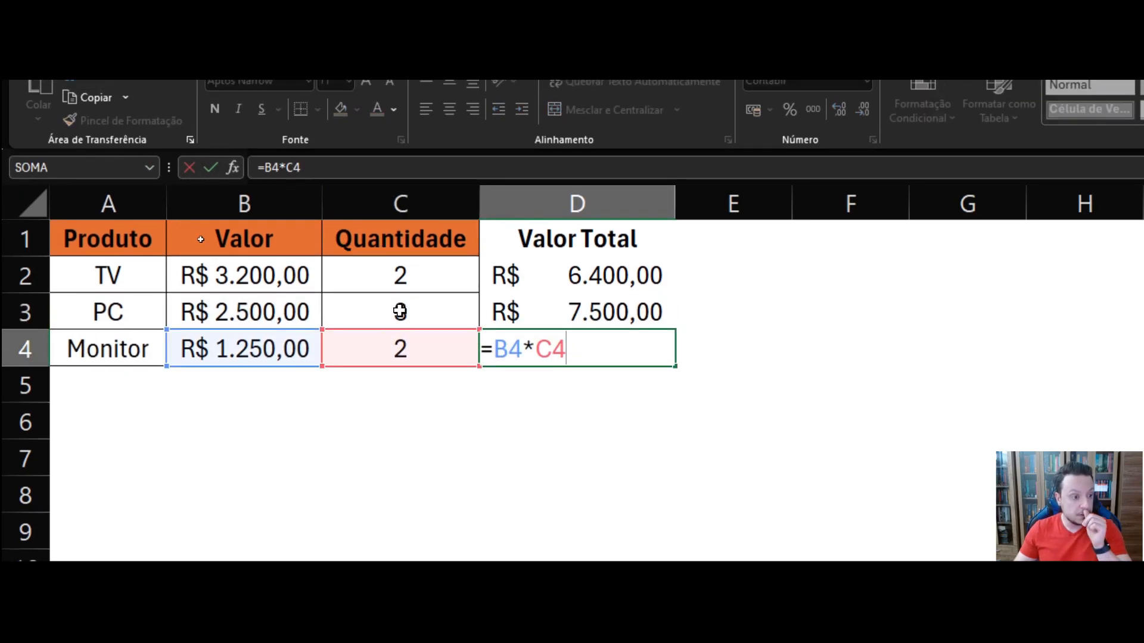
pyautogui.hotkey('ctrl', 'Return')
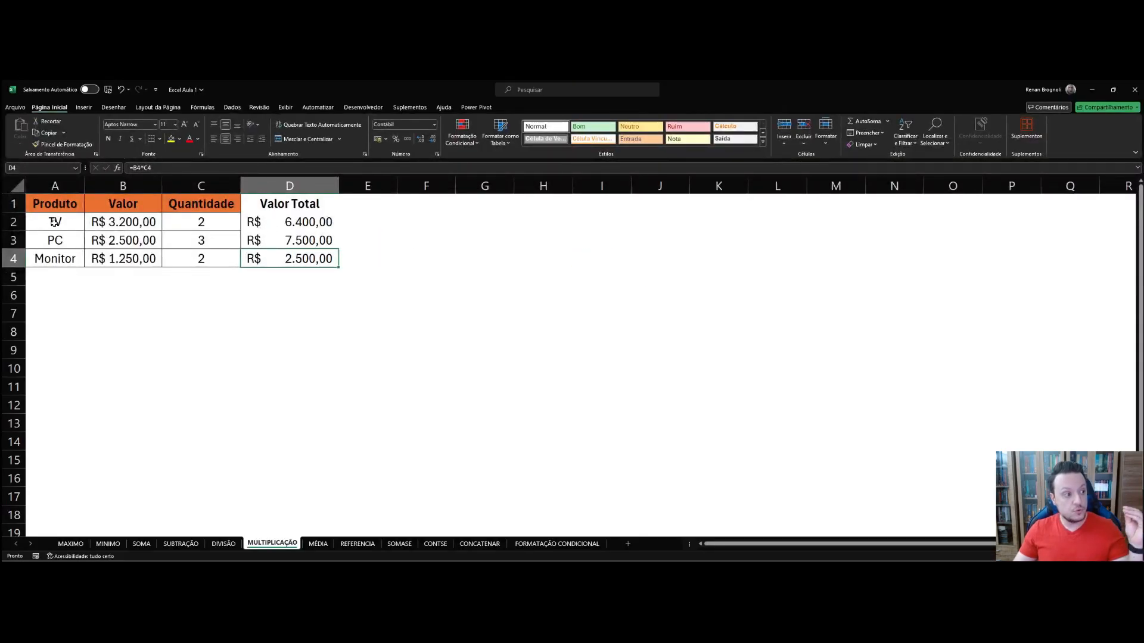
# Step: Repeat the downward fill of the multiplication formula from D2 to D4 across product rows 2 to 4
pyautogui.moveTo(13, 221); pyautogui.dragTo(12, 257)
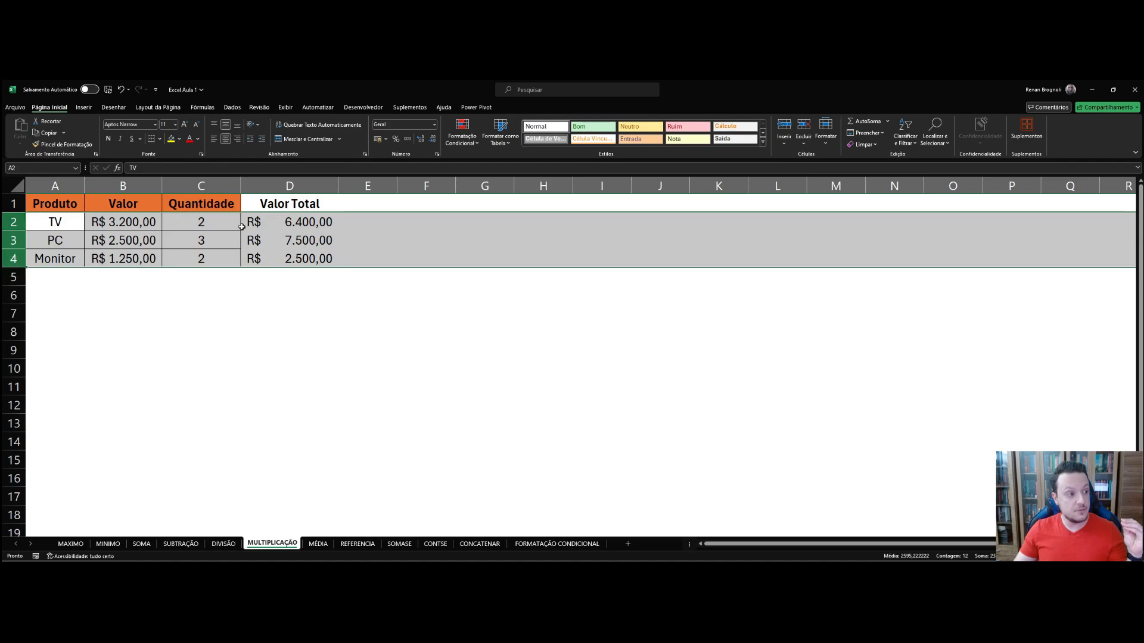
pyautogui.click(253, 221)
pyautogui.moveTo(337, 229); pyautogui.dragTo(335, 262)
pyautogui.click(297, 313)
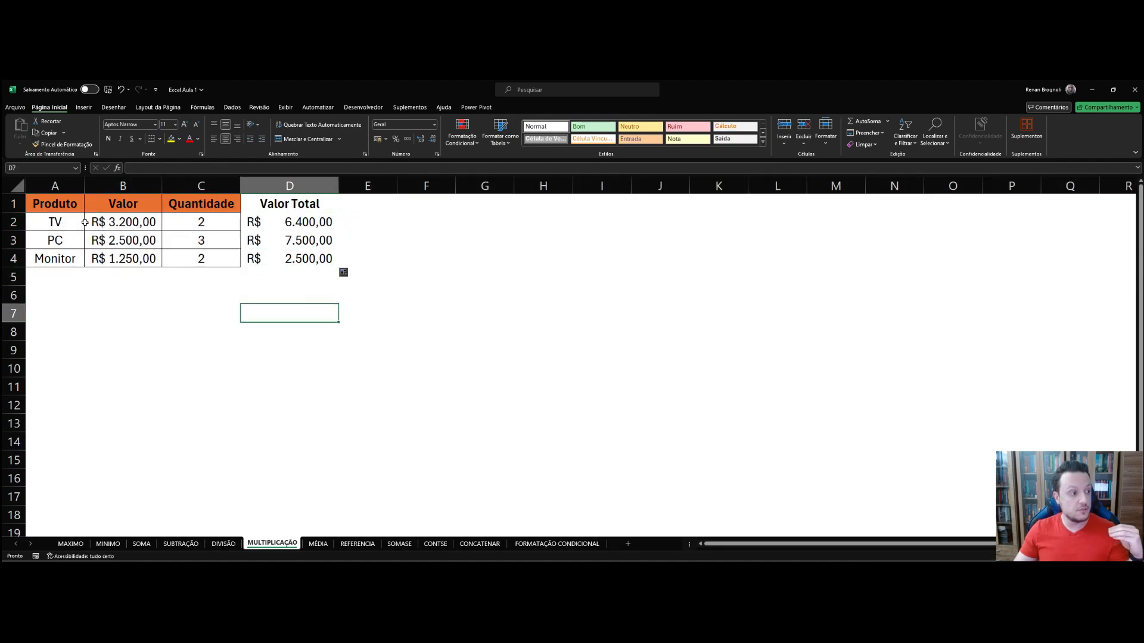
# Step: Fill the D2 formula one column across into E2 and fit column E's width to its content
pyautogui.click(290, 185)
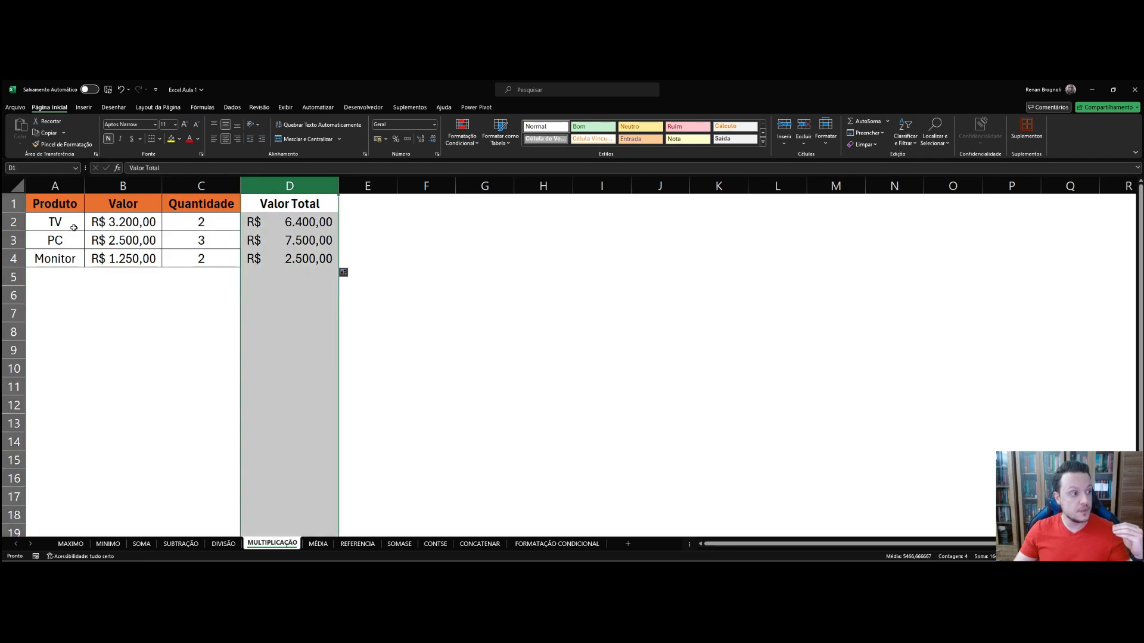
pyautogui.click(13, 222)
pyautogui.click(290, 221)
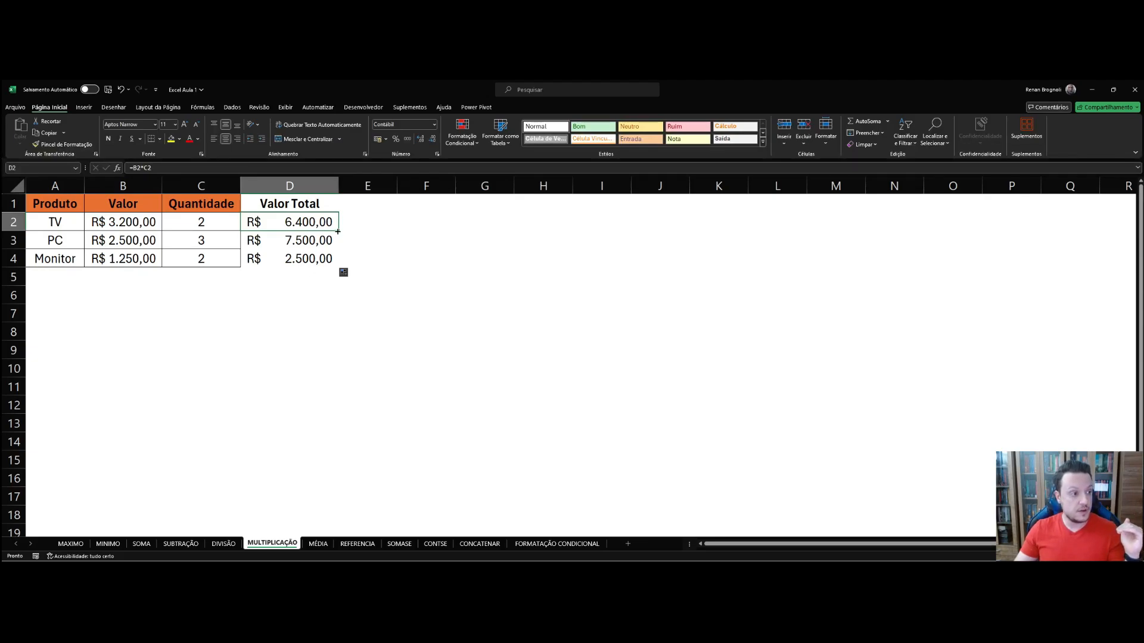
pyautogui.moveTo(338, 232); pyautogui.dragTo(384, 235)
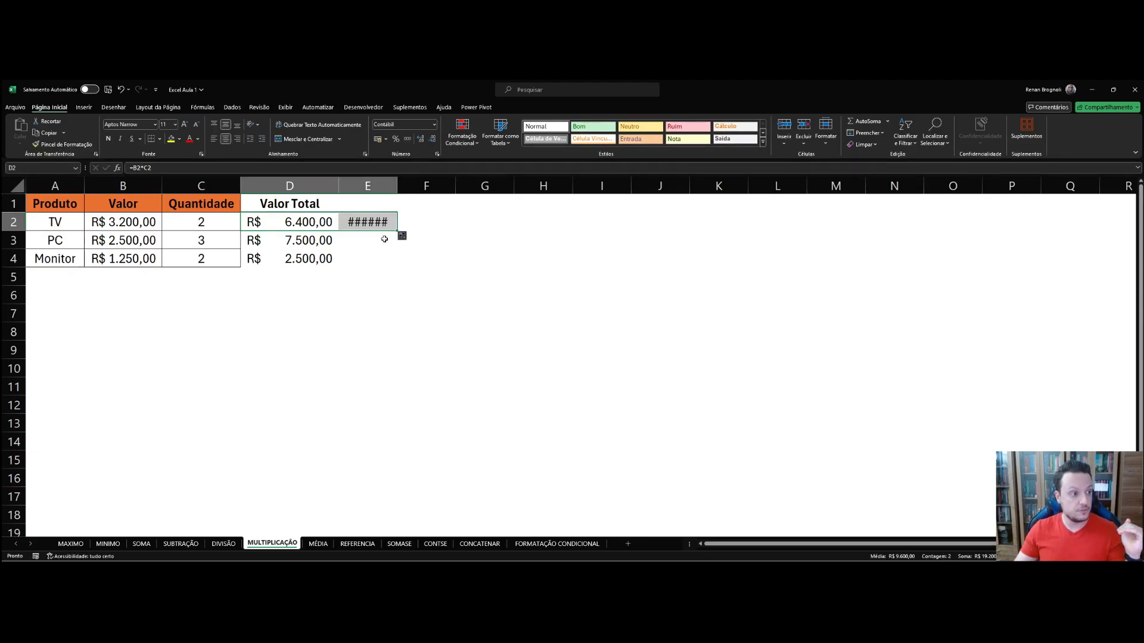
pyautogui.doubleClick(397, 187)
pyautogui.click(387, 262)
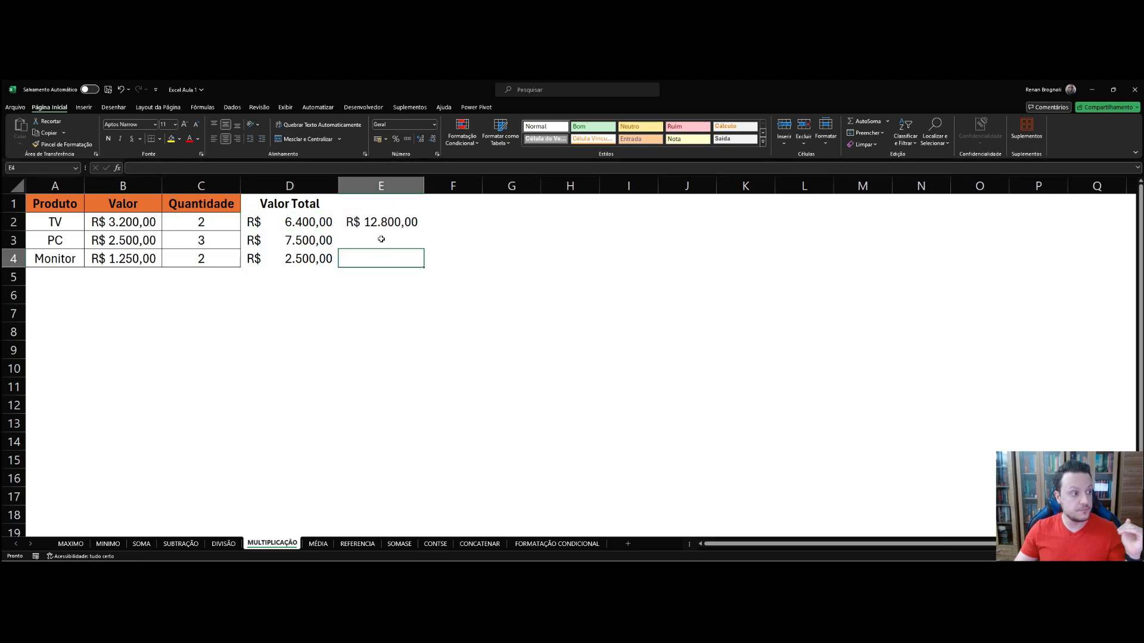
# Step: Compare the cell references in the formulas of E2 and D2 to see how they shift between columns
pyautogui.doubleClick(384, 221)
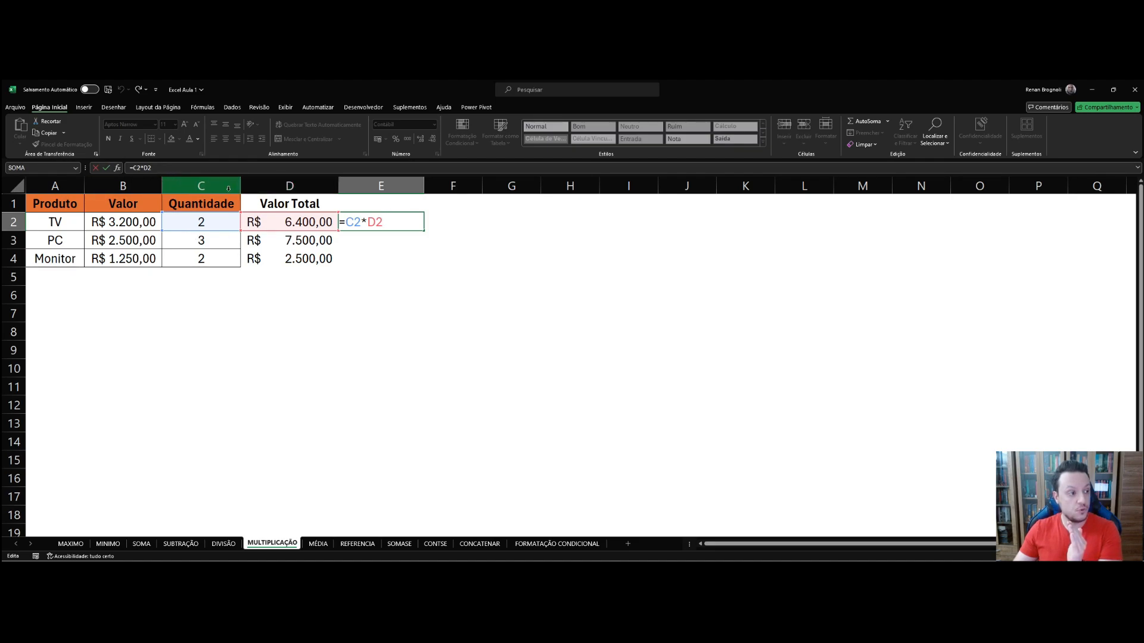
pyautogui.click(276, 297)
pyautogui.doubleClick(292, 222)
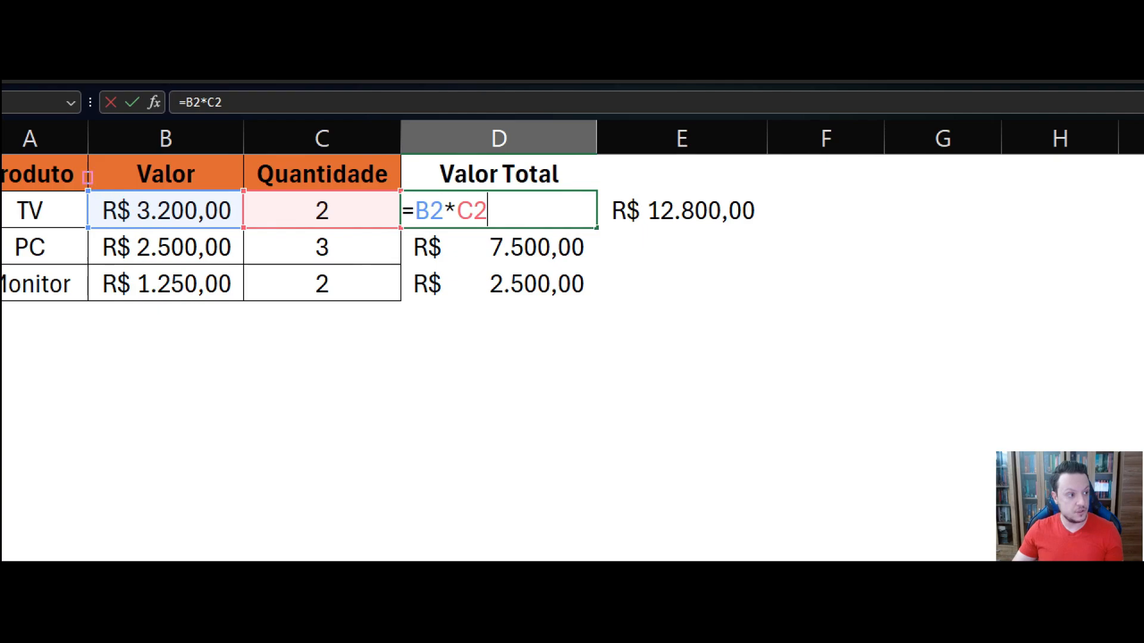
pyautogui.moveTo(80, 188)
pyautogui.mouseDown()
pyautogui.moveTo(418, 245)
pyautogui.moveTo(402, 250)
pyautogui.mouseUp()
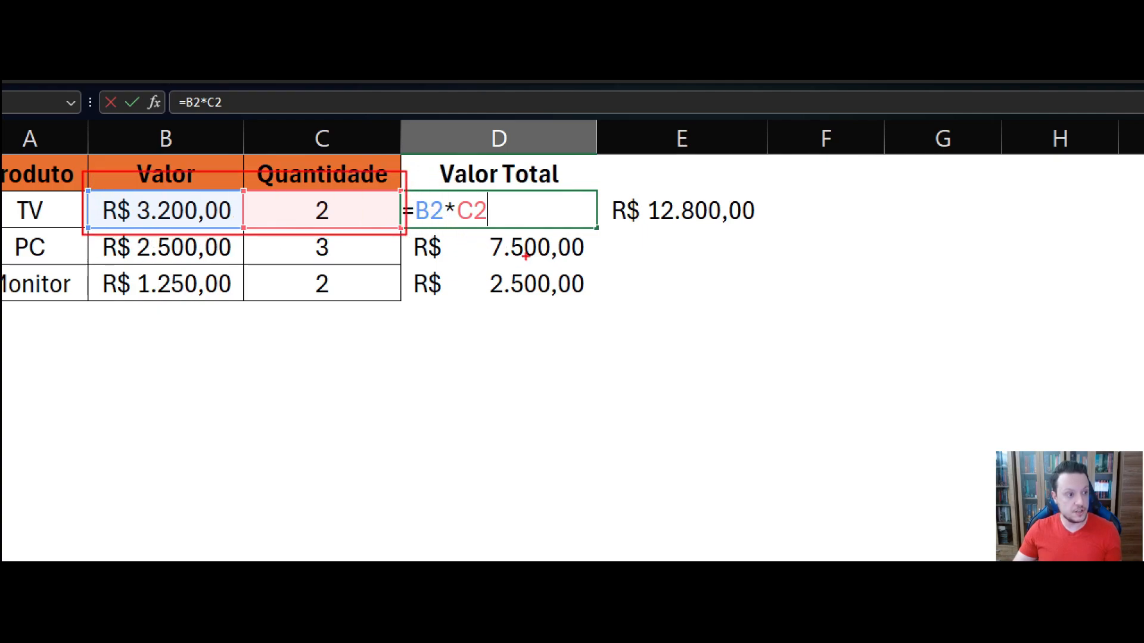
pyautogui.moveTo(322, 273); pyautogui.dragTo(535, 272)
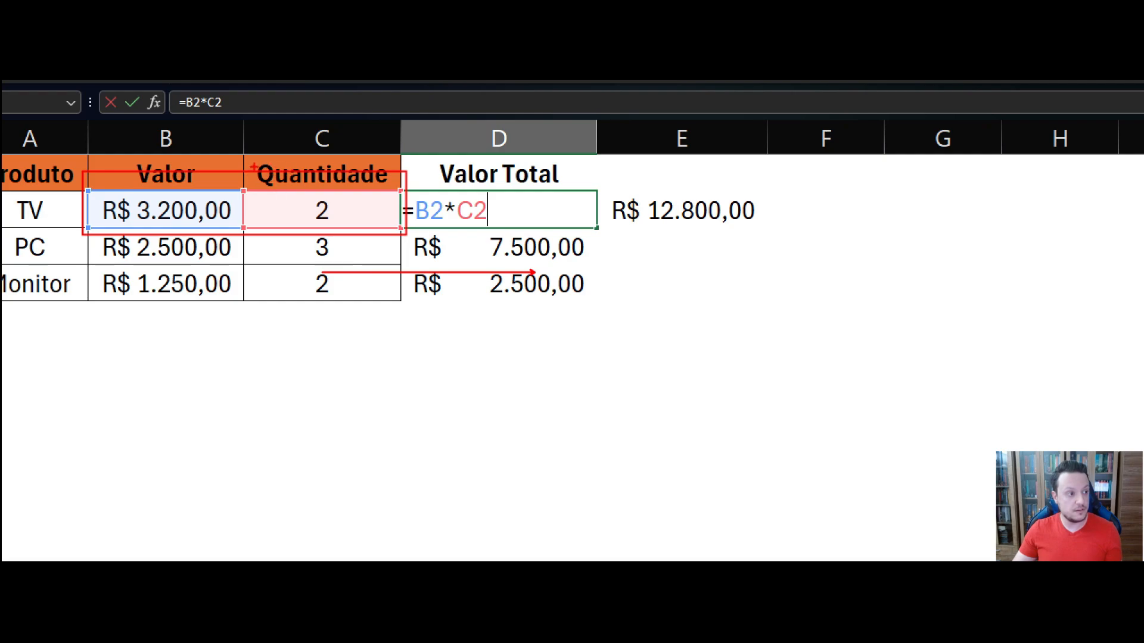
pyautogui.moveTo(252, 168)
pyautogui.mouseDown()
pyautogui.moveTo(427, 235)
pyautogui.moveTo(612, 234)
pyautogui.mouseUp()
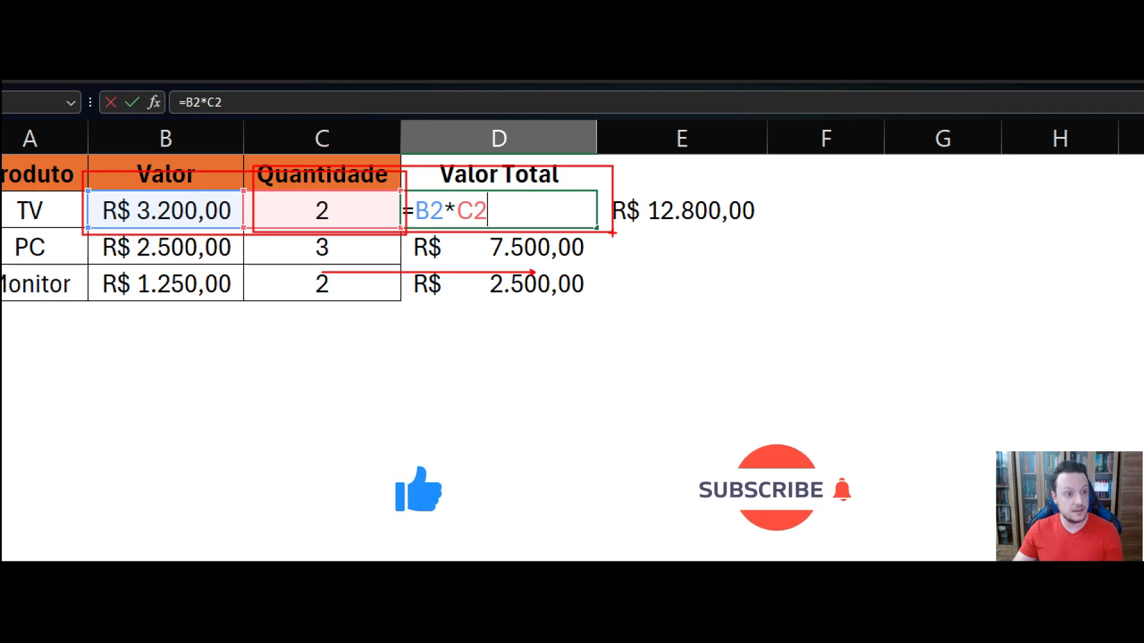
pyautogui.click(663, 214)
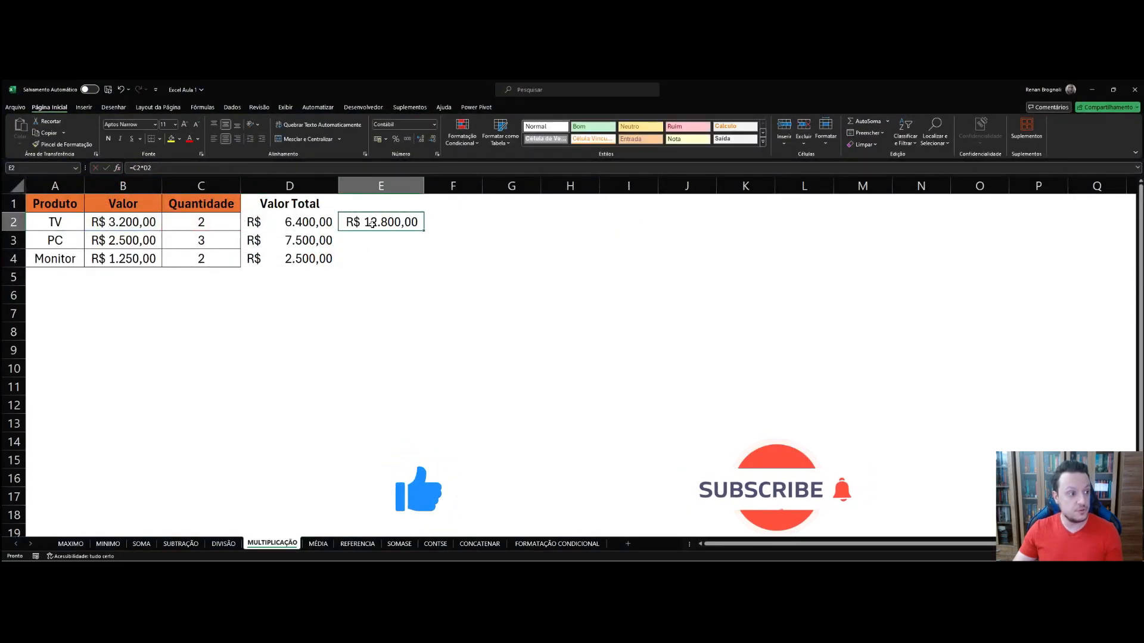
pyautogui.doubleClick(371, 224)
pyautogui.press('Escape')
pyautogui.click(377, 276)
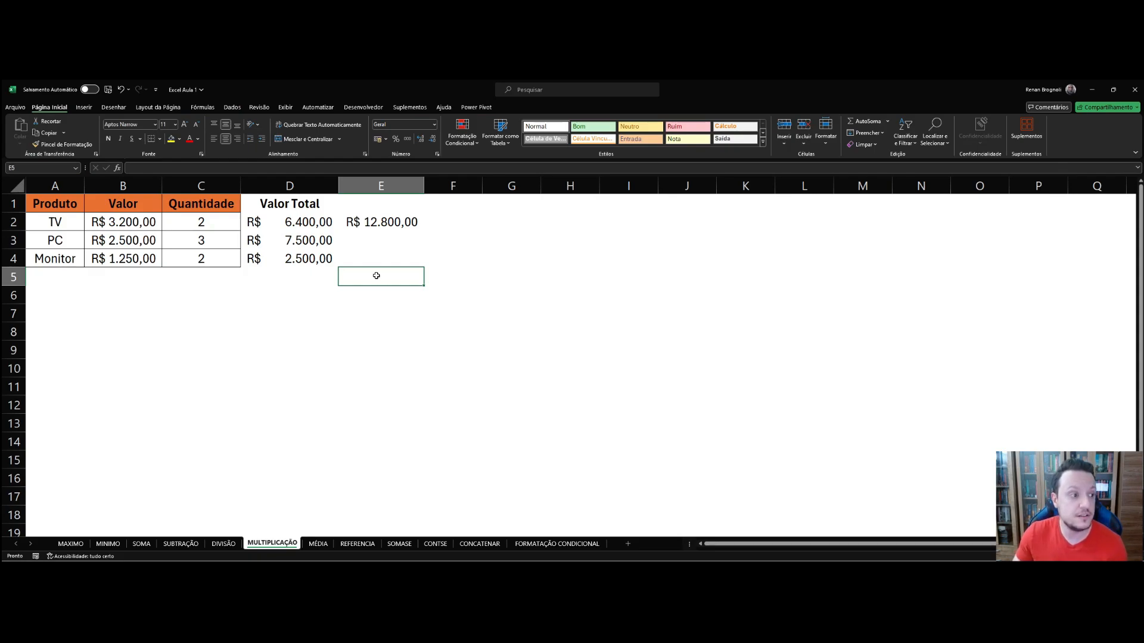
# Step: Clear the copied formula from E2
pyautogui.click(302, 221)
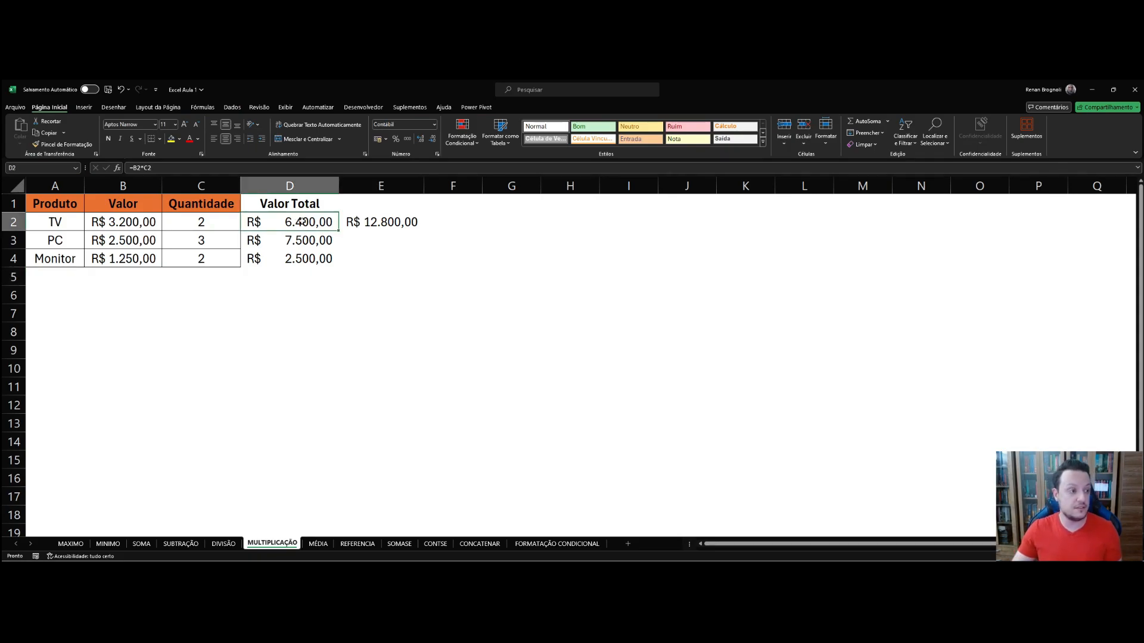
pyautogui.click(308, 275)
pyautogui.click(378, 223)
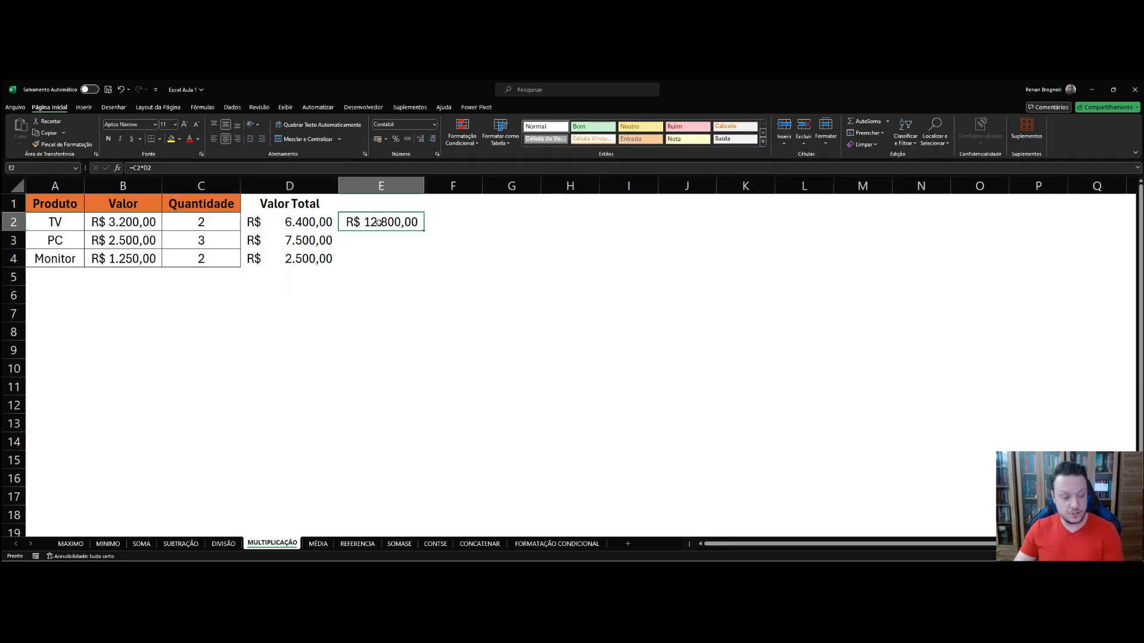
pyautogui.press('Delete')
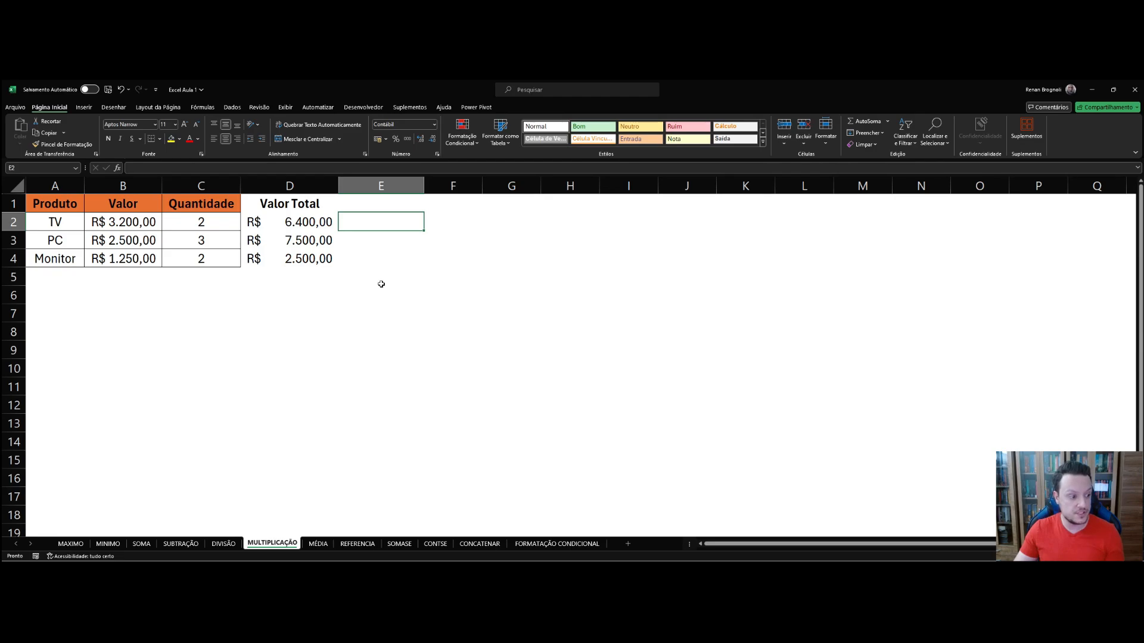
# Step: On the MÉDIA sheet, calculate the average of the students' grades in E2 with the formula =MÉDIA(B2:B6)
pyautogui.click(318, 544)
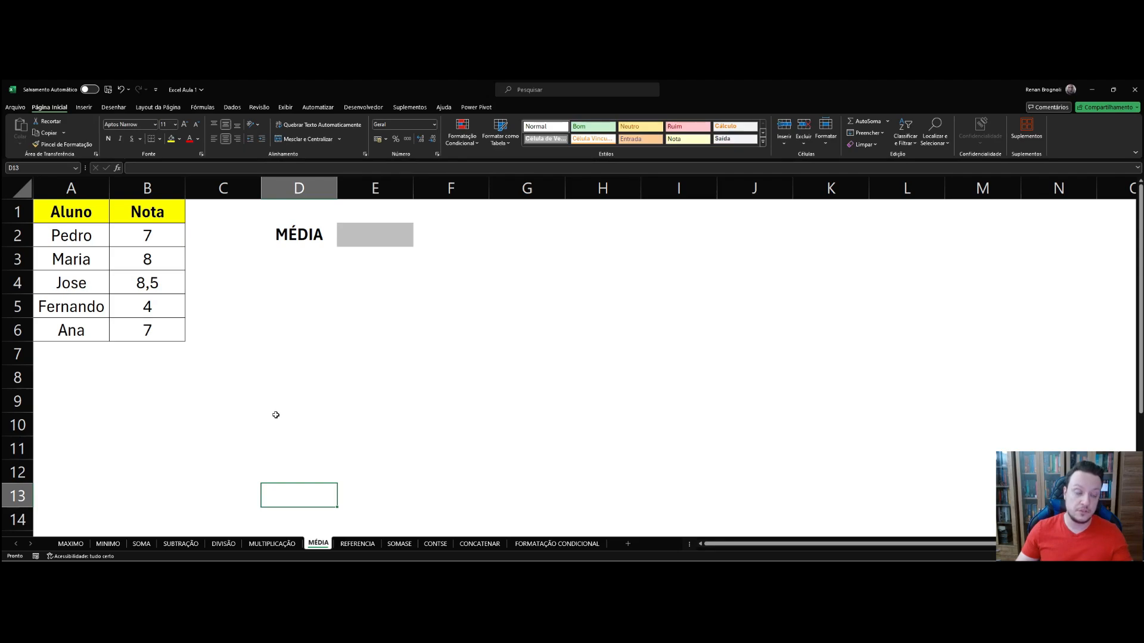
pyautogui.click(374, 241)
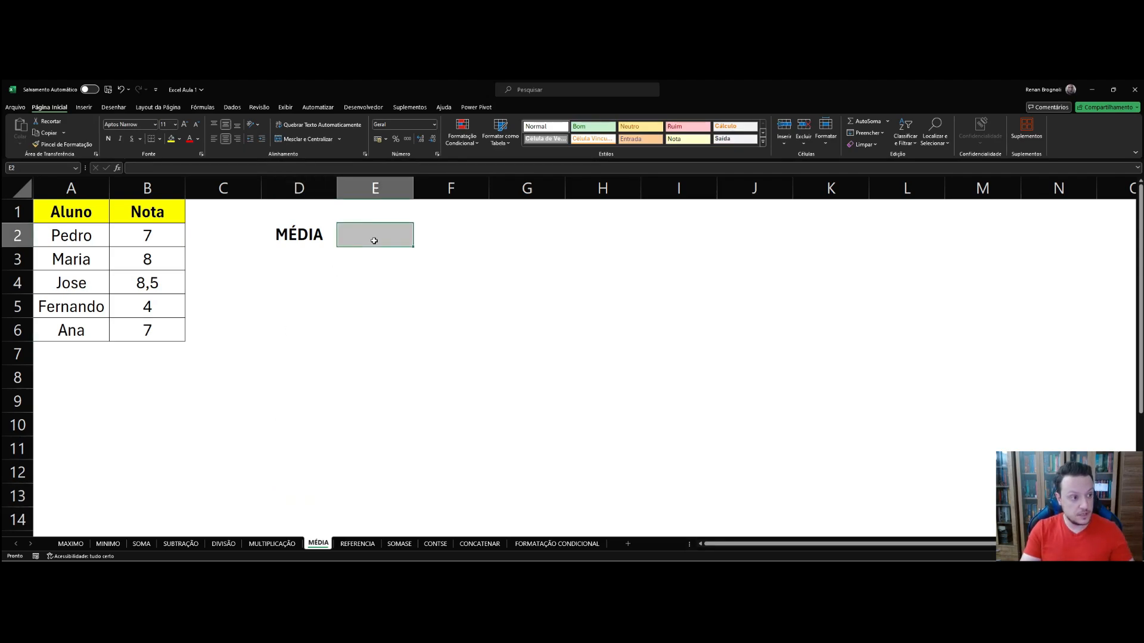
pyautogui.write('=M')
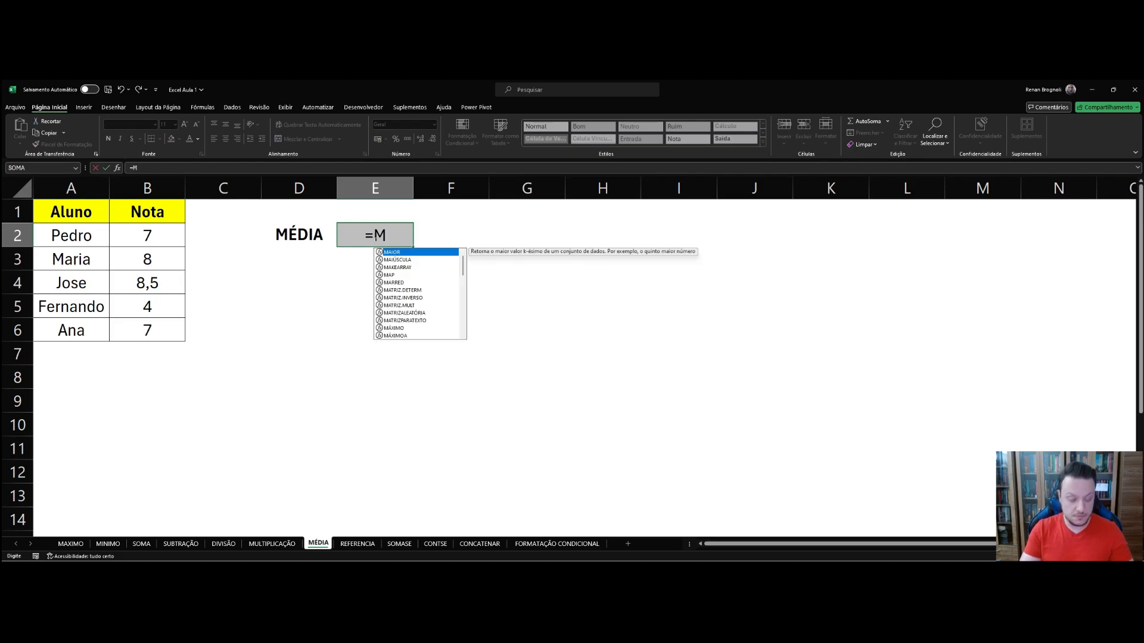
pyautogui.write('ÉDIA')
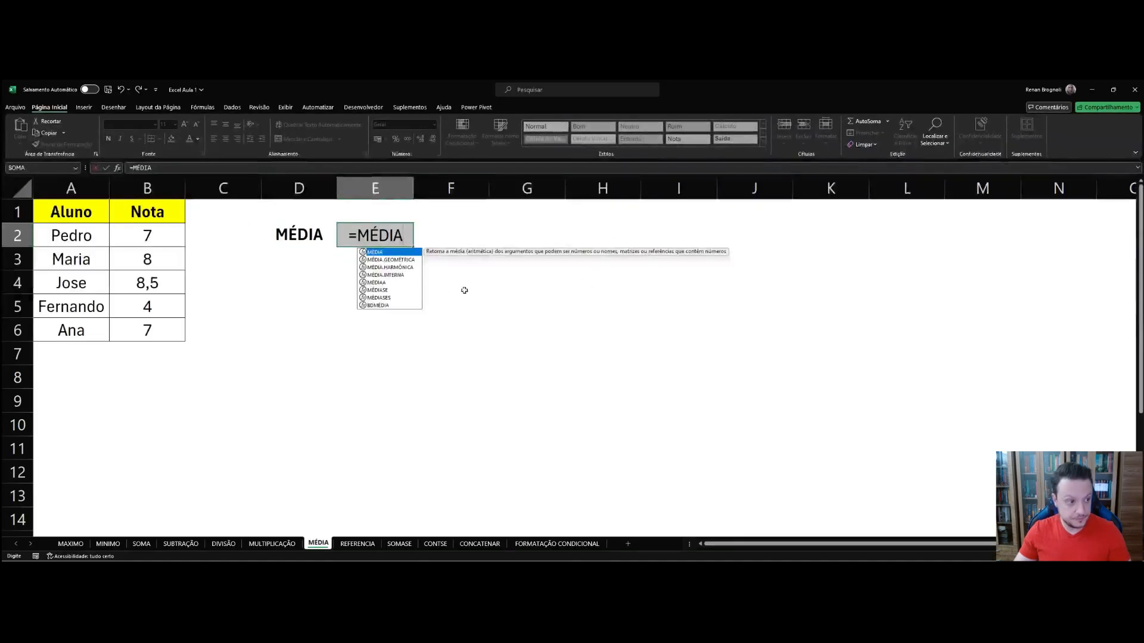
pyautogui.write('(')
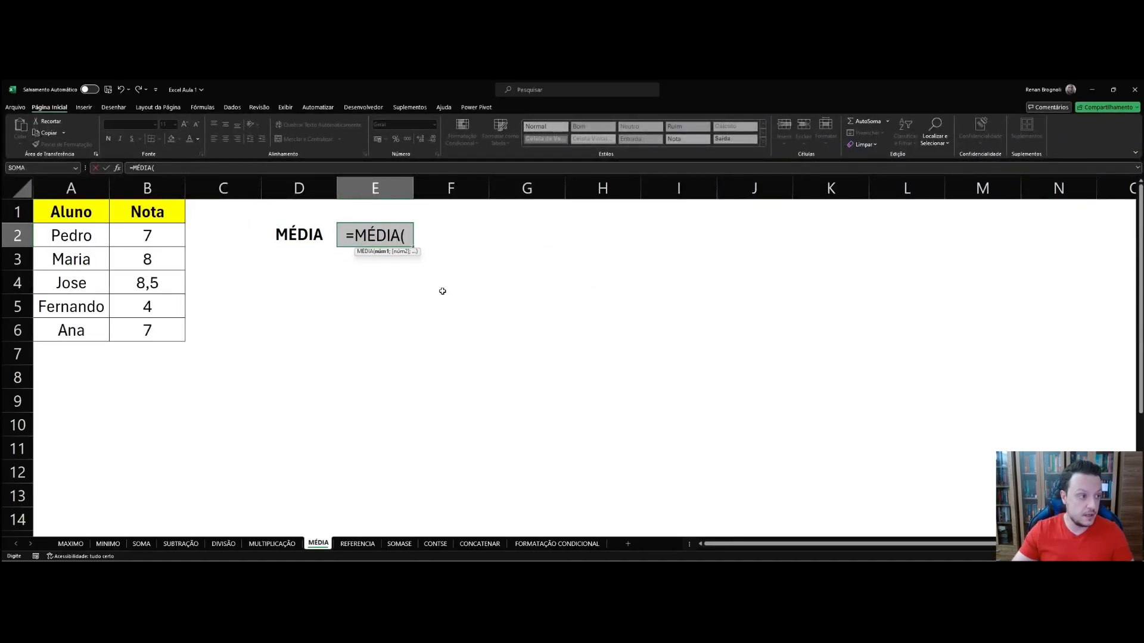
pyautogui.click(153, 237)
pyautogui.moveTo(153, 249); pyautogui.dragTo(154, 324)
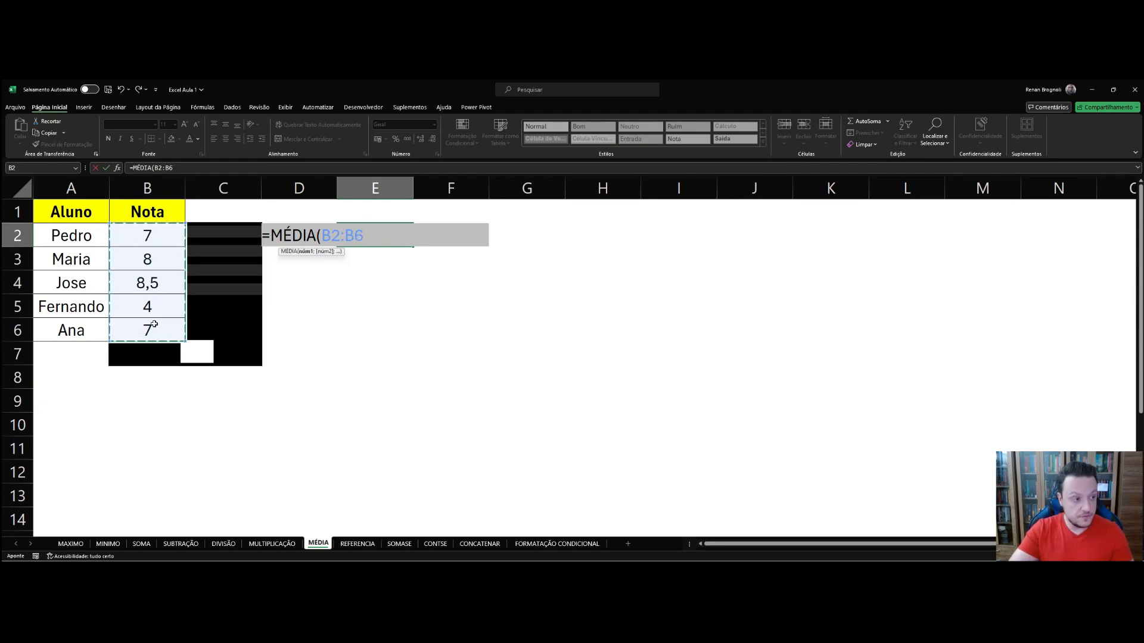
pyautogui.write(')')
pyautogui.press('Return')
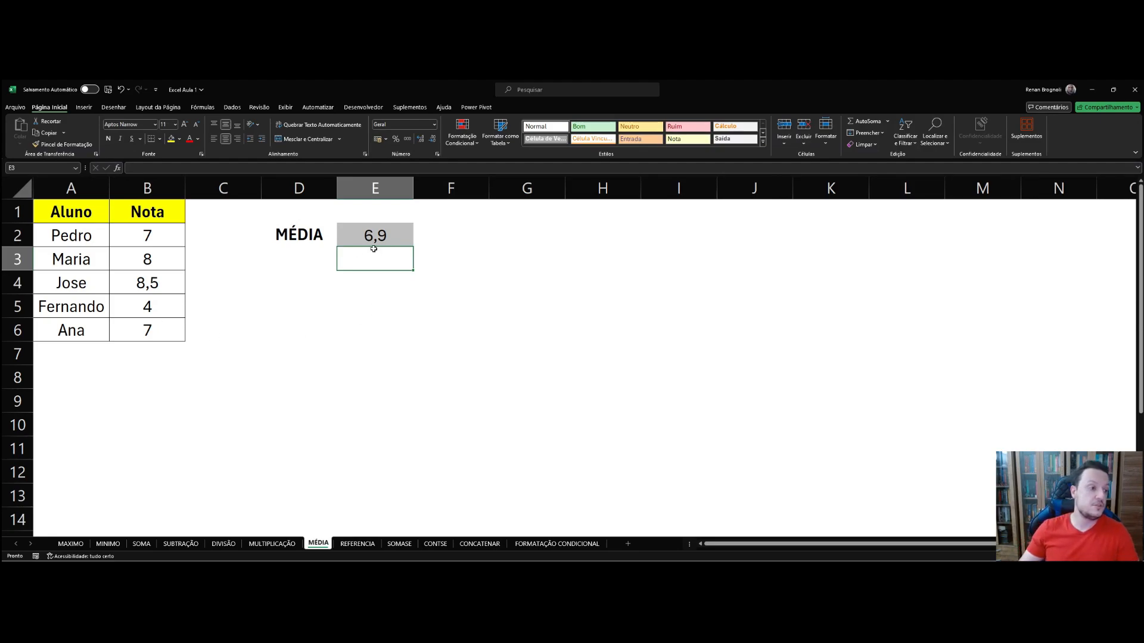
pyautogui.click(370, 236)
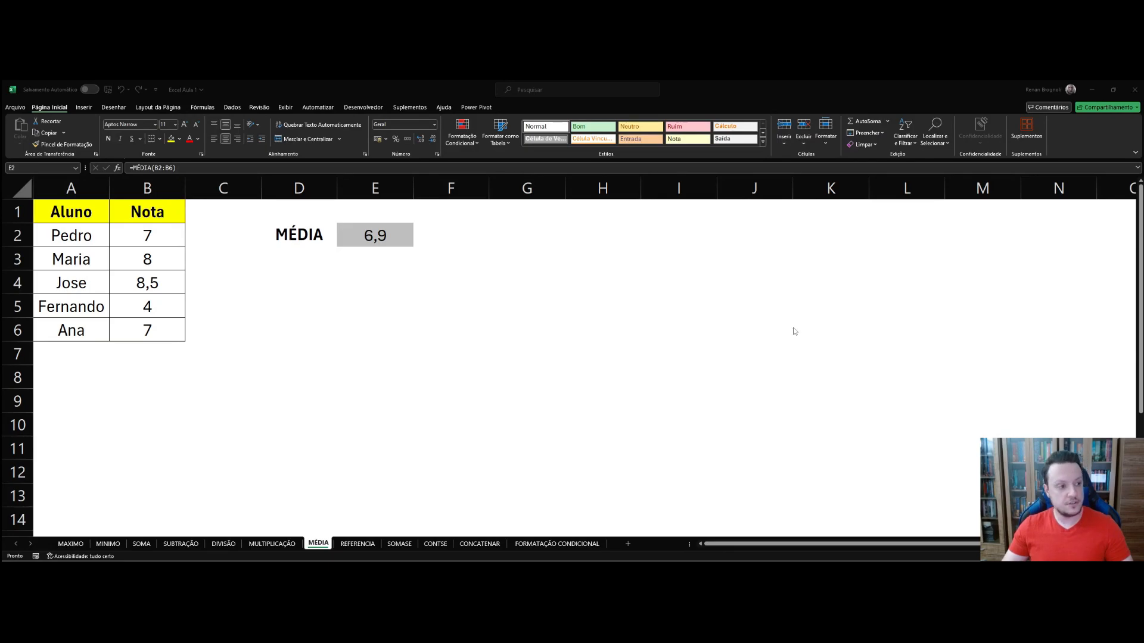
# Step: On the REFERENCIA sheet, highlight column D together with row 2 to see how a column and a row identify cell D2
pyautogui.click(359, 545)
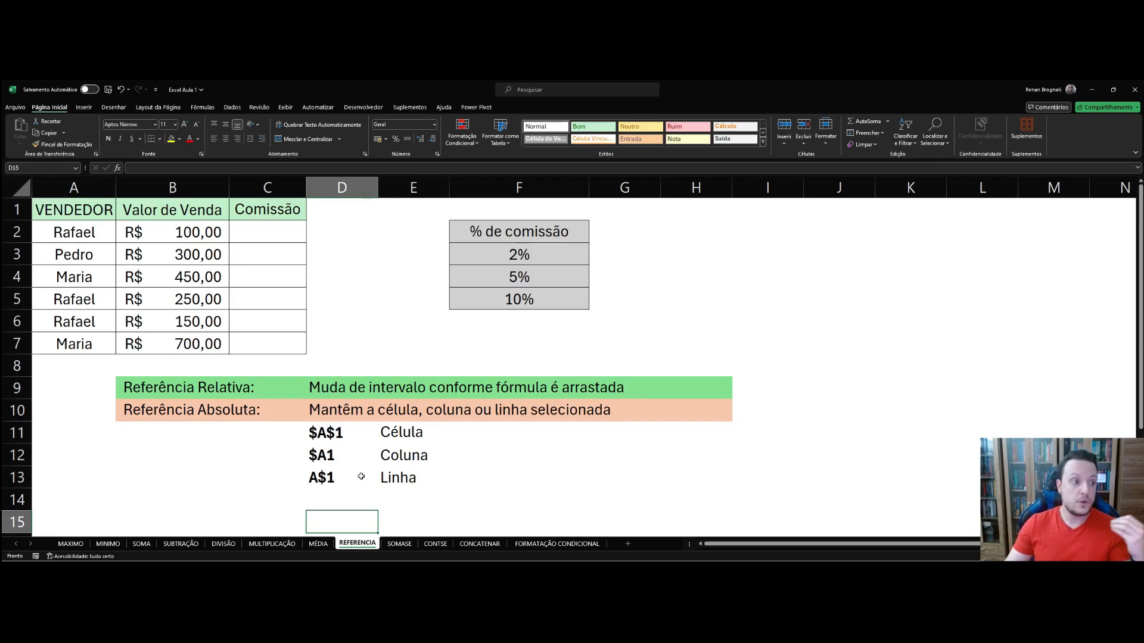
pyautogui.click(343, 232)
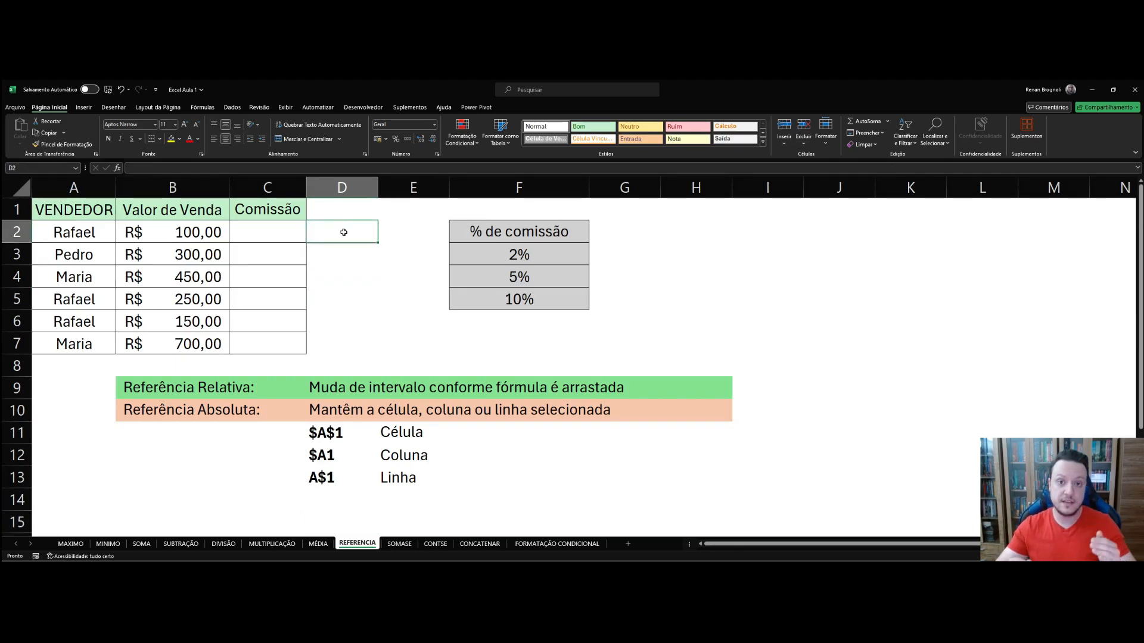
pyautogui.click(342, 187)
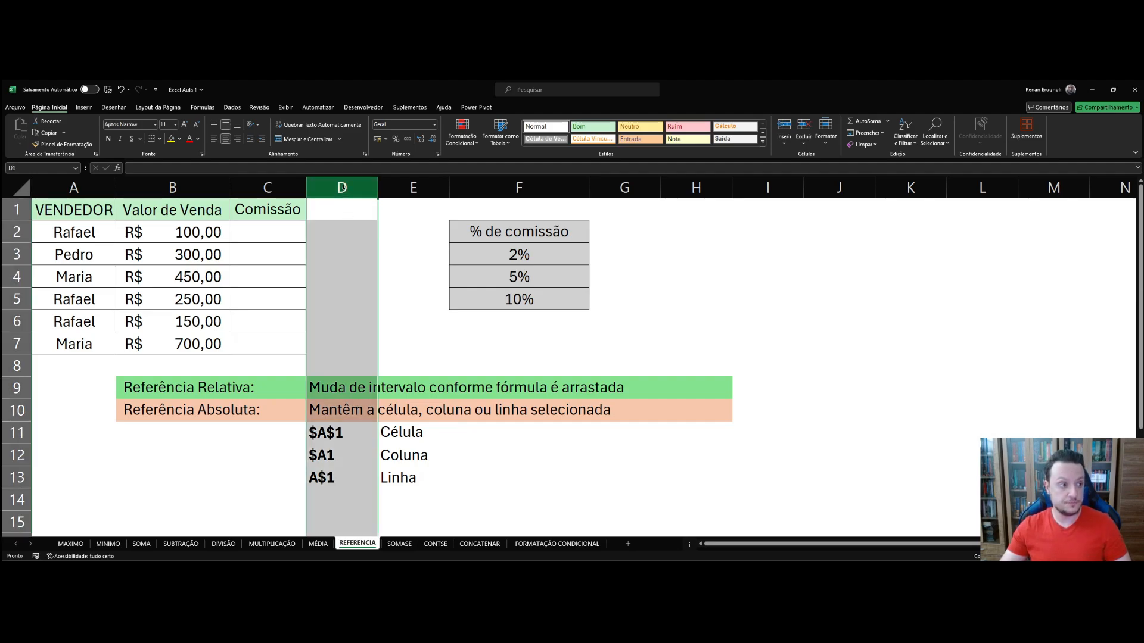
pyautogui.keyDown('ctrl'); pyautogui.click(5, 233); pyautogui.keyUp('ctrl')
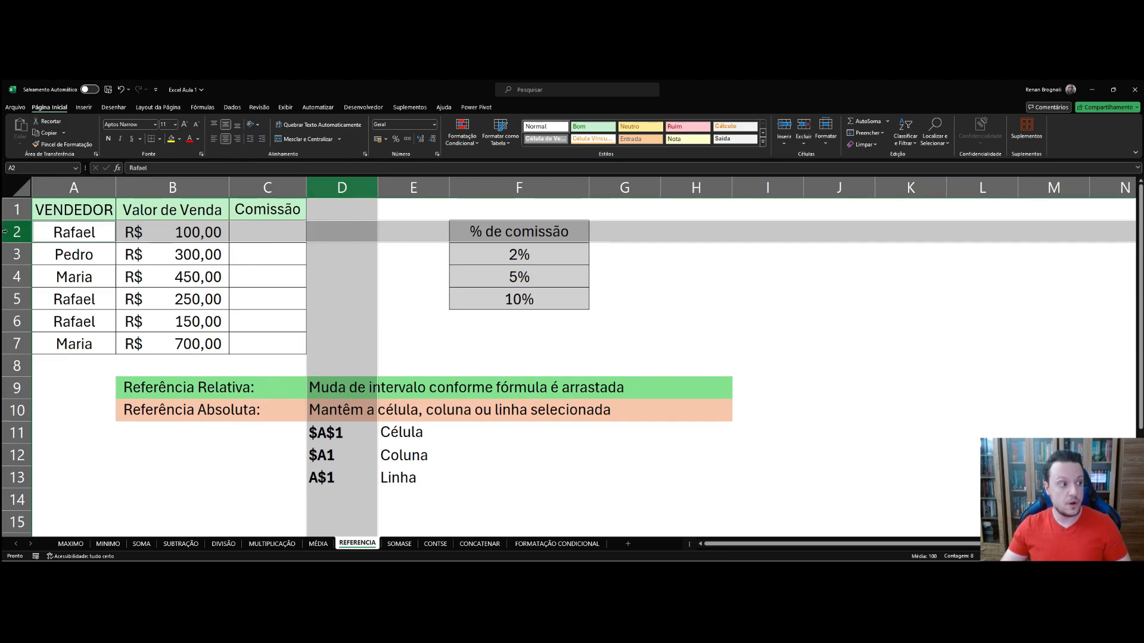
pyautogui.click(330, 360)
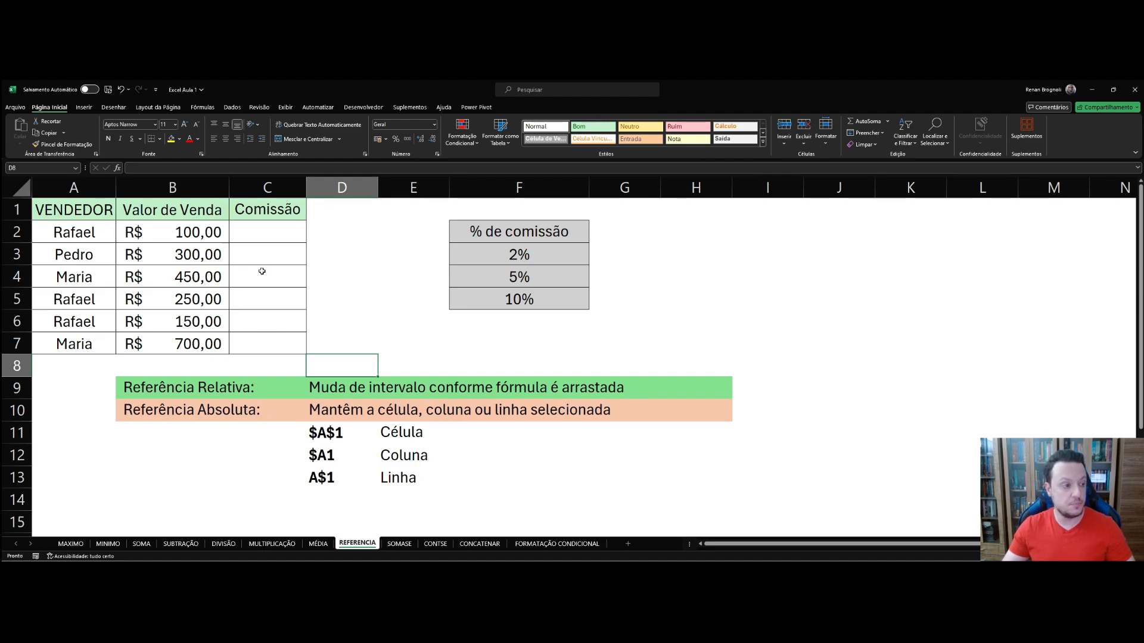
# Step: Calculate the first seller's commission in C2 with the formula =B2*F3, multiplying the sale value by the 2% rate
pyautogui.click(267, 236)
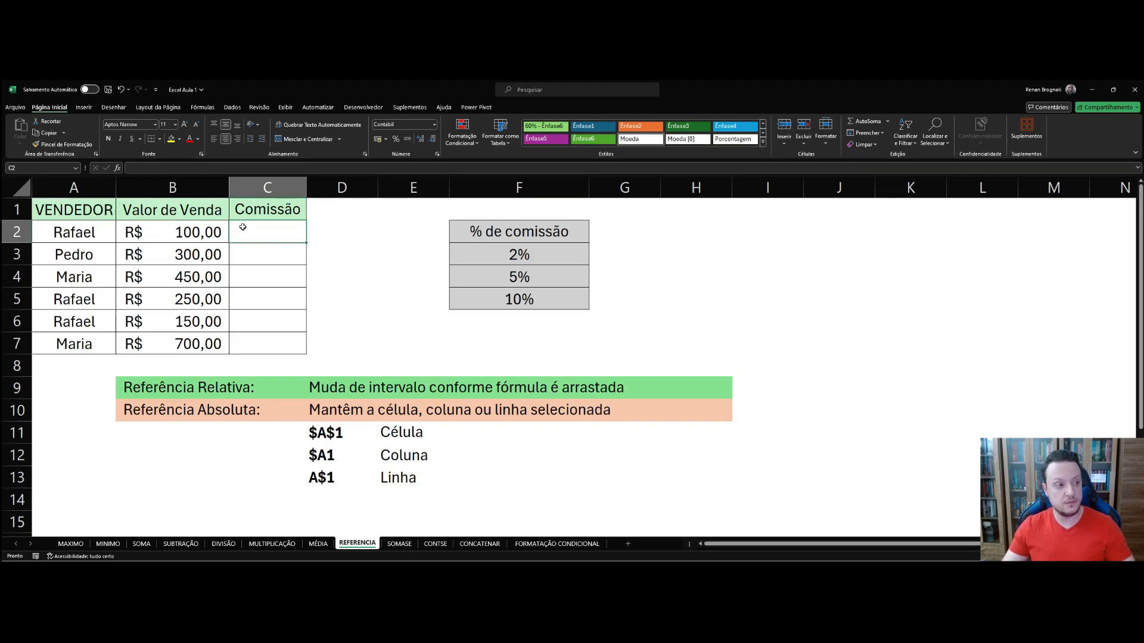
pyautogui.write('=')
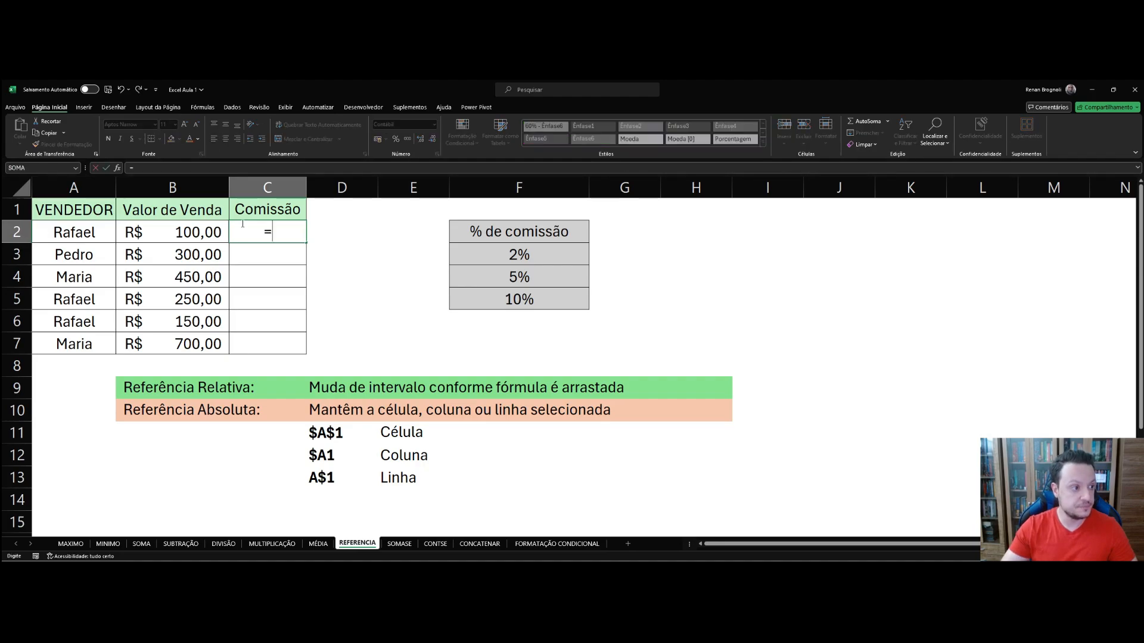
pyautogui.click(197, 231)
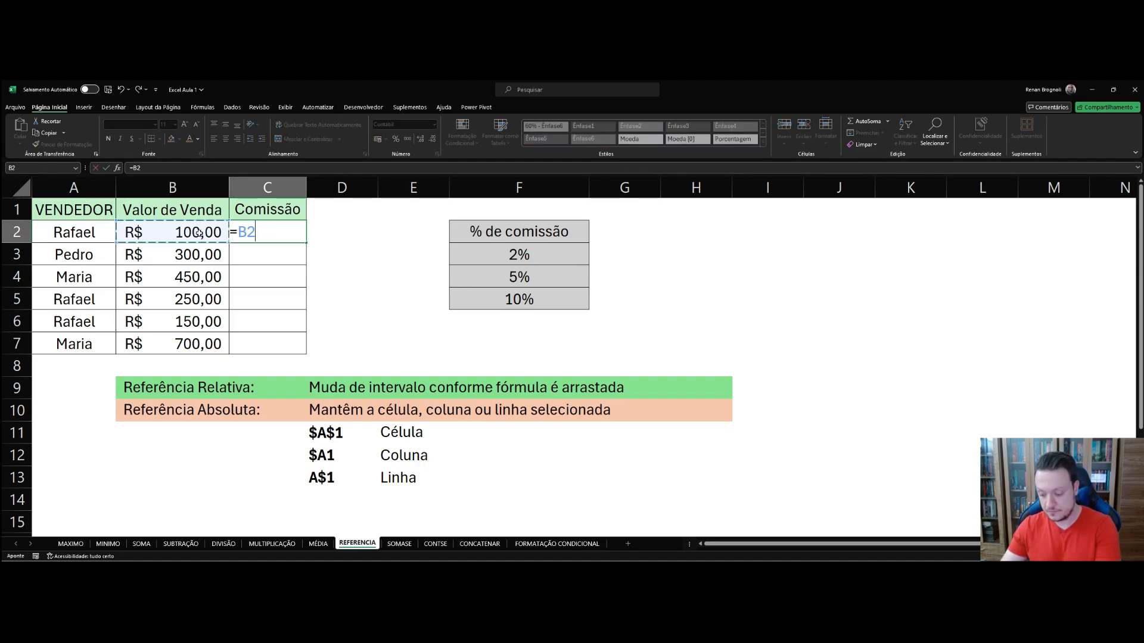
pyautogui.write('*')
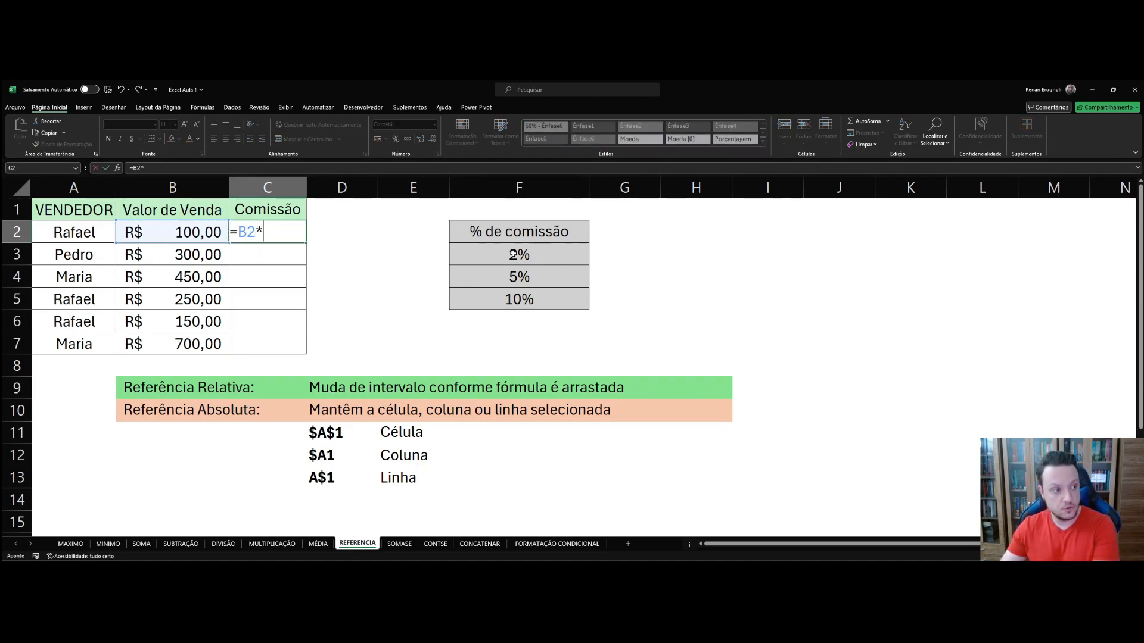
pyautogui.click(513, 255)
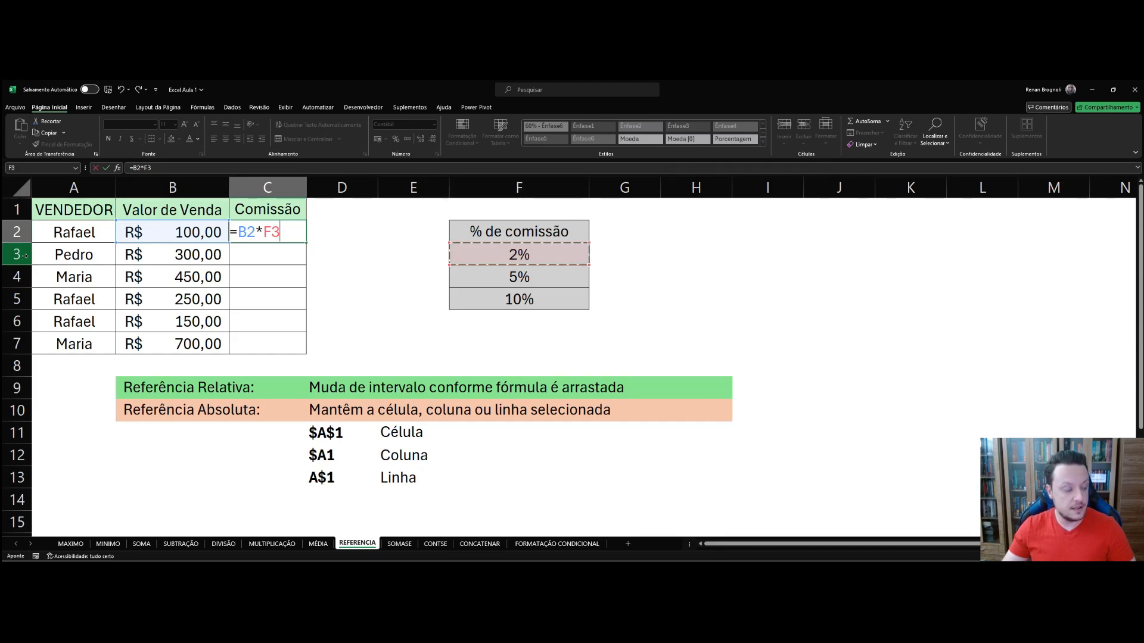
pyautogui.press('Return')
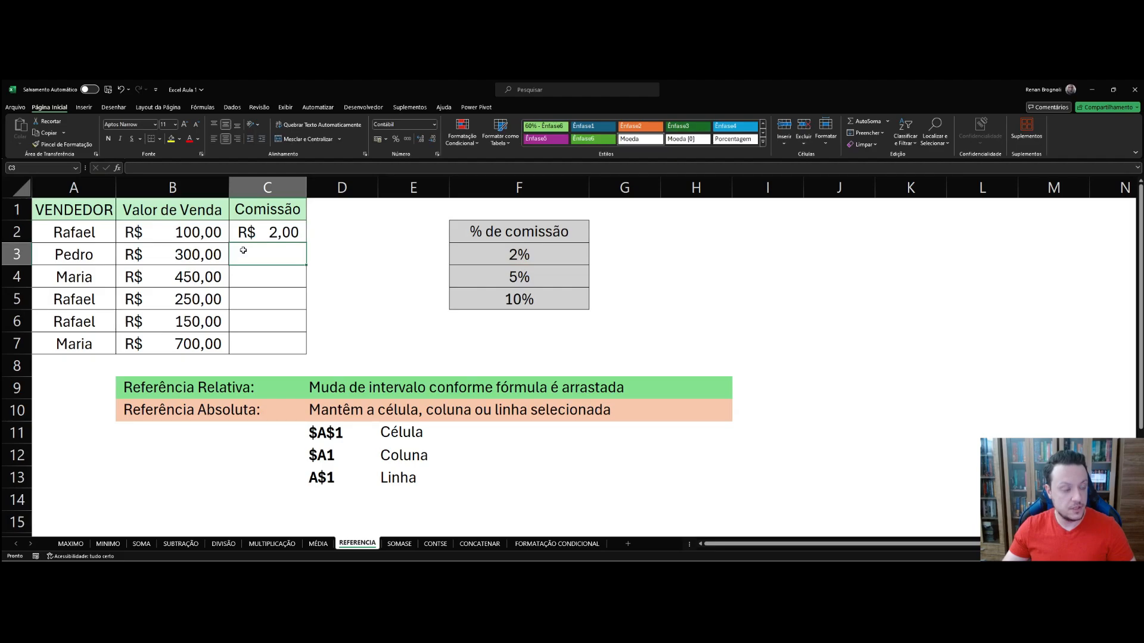
# Step: Review the references in C2's formula and read the notes on relative and absolute references below the table
pyautogui.press('Up')
pyautogui.press('F2')
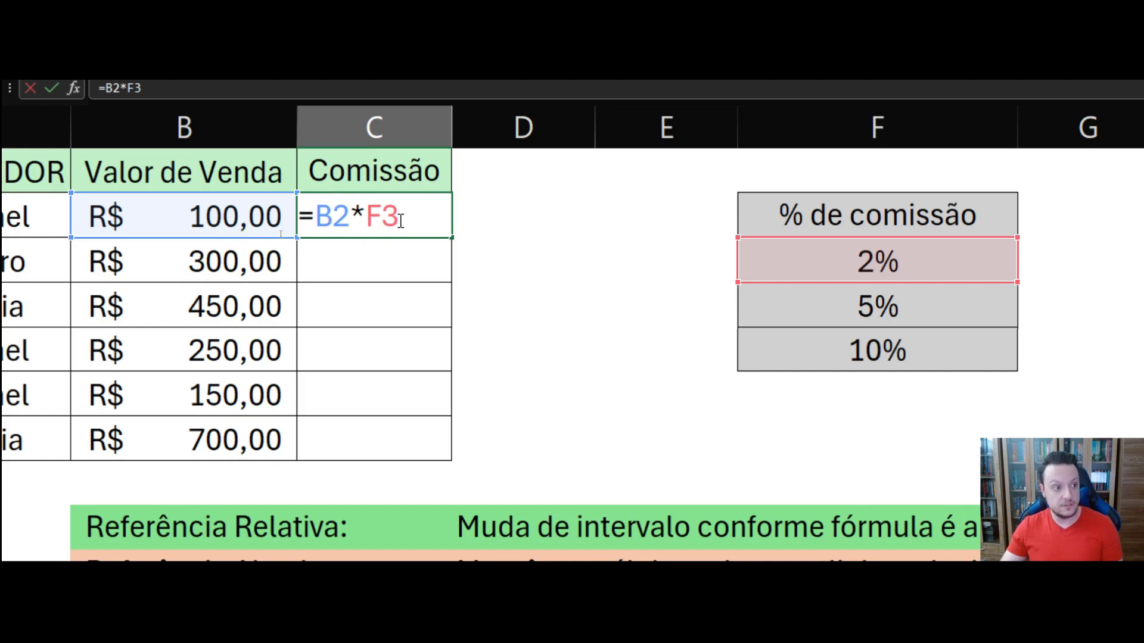
pyautogui.click(481, 241)
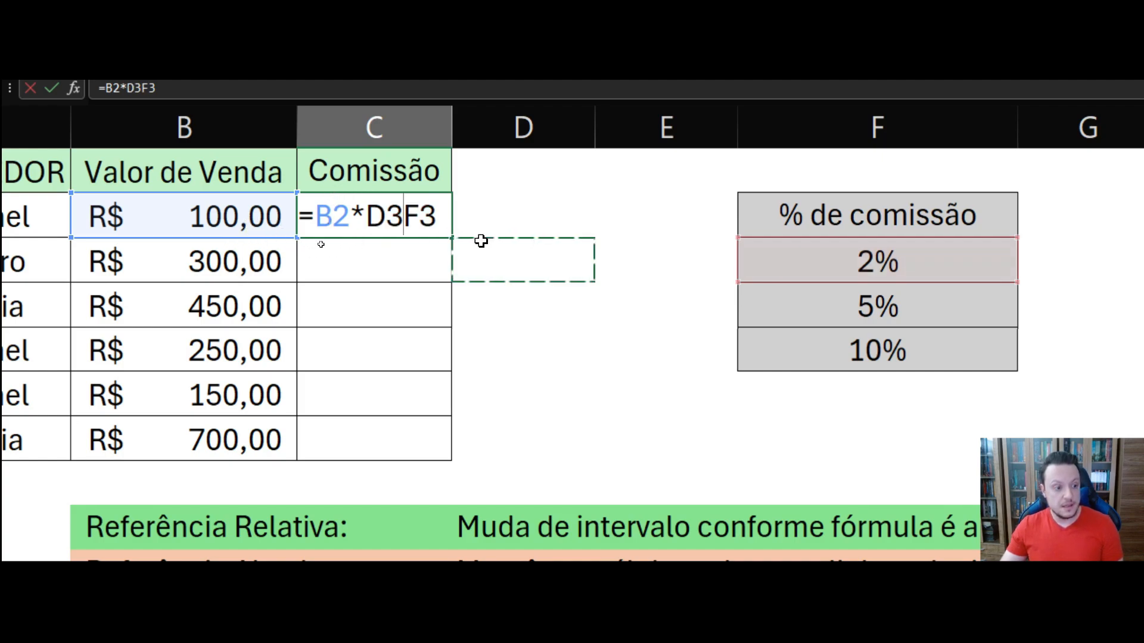
pyautogui.press('Escape')
pyautogui.scroll(-4, 452, 286)
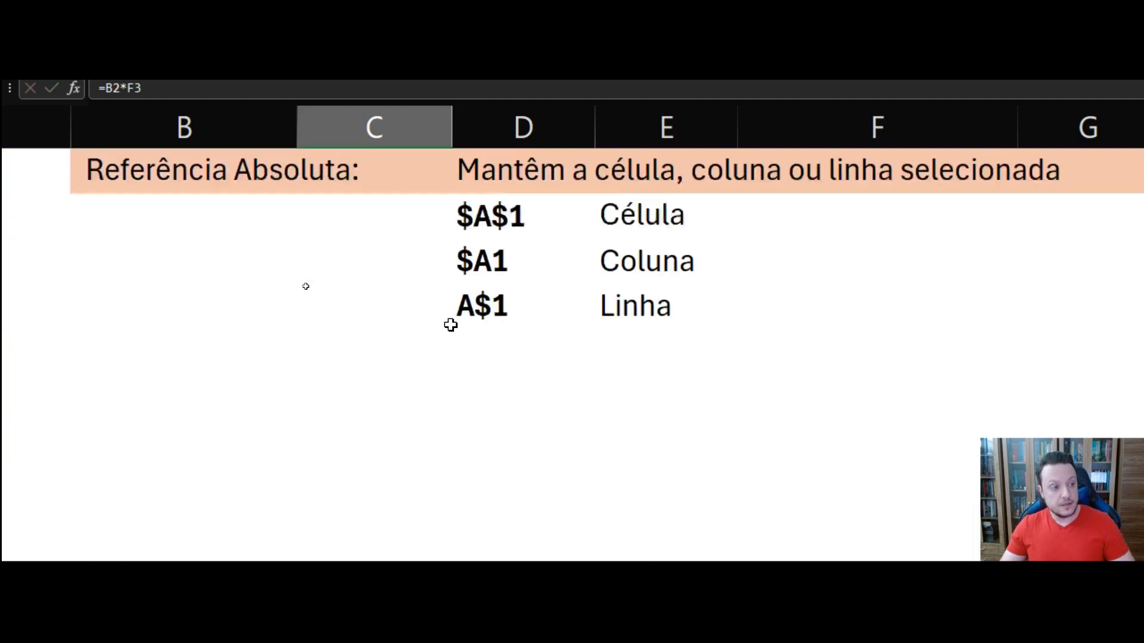
pyautogui.scroll(2, 322, 322)
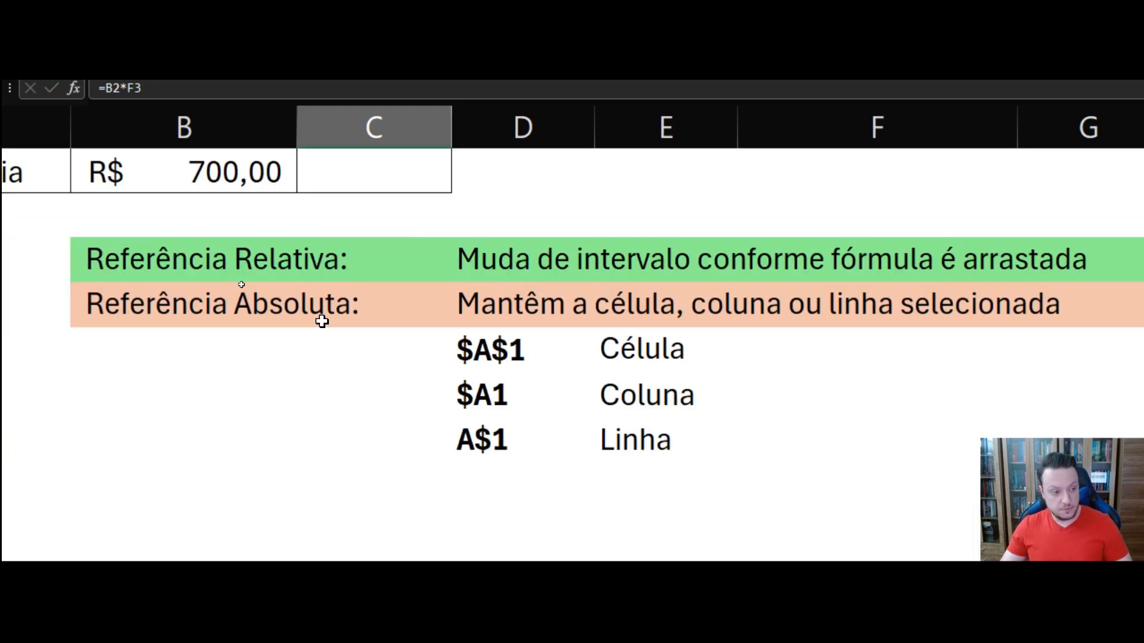
pyautogui.scroll(2, 322, 322)
pyautogui.scroll(-1, 368, 486)
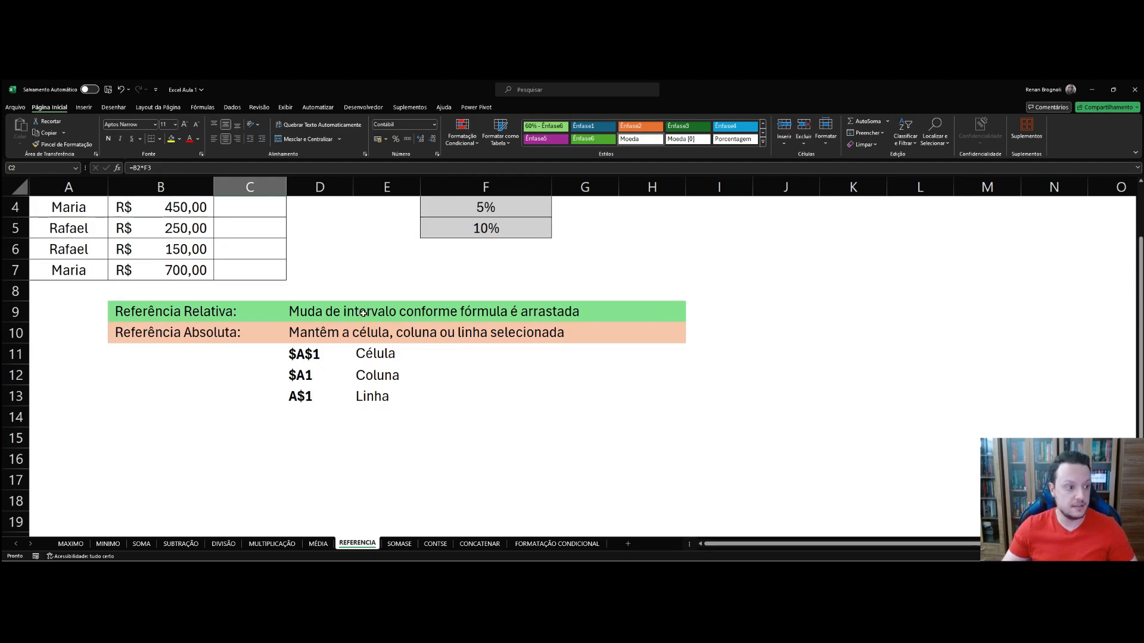
pyautogui.scroll(1, 362, 312)
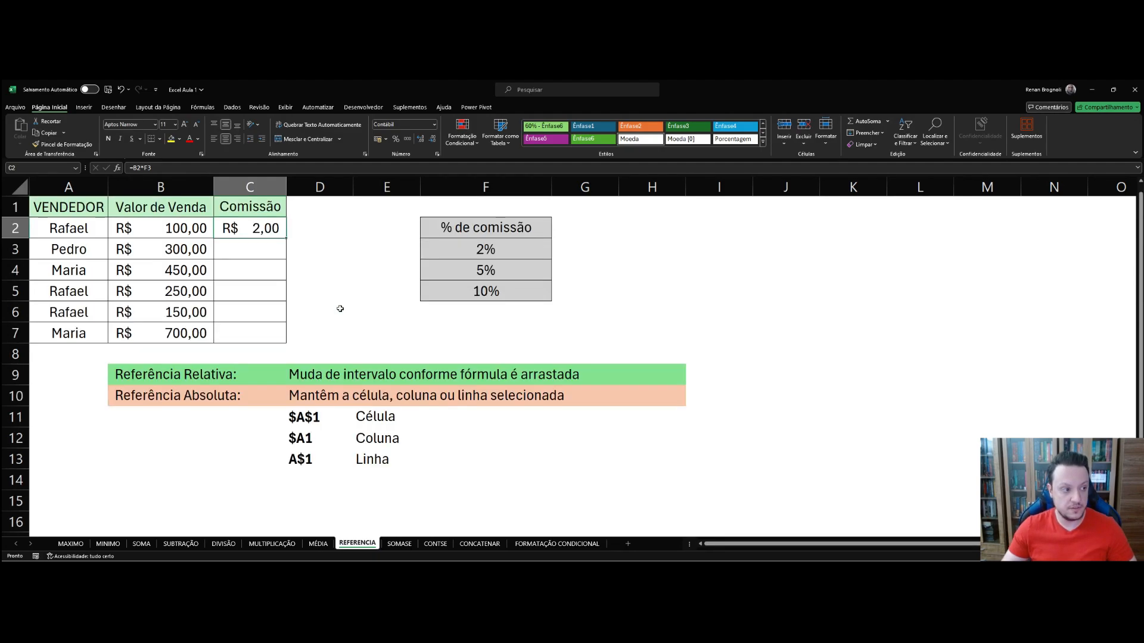
# Step: Fill the C2 commission formula down the Comissão column to C7
pyautogui.doubleClick(250, 228)
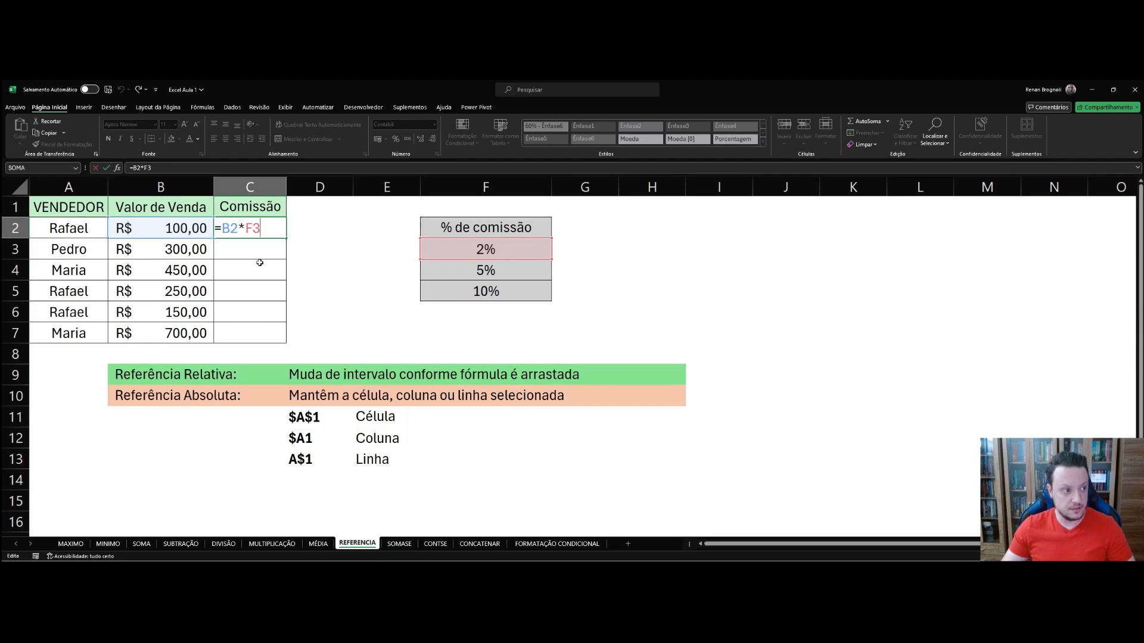
pyautogui.press('Return')
pyautogui.click(248, 231)
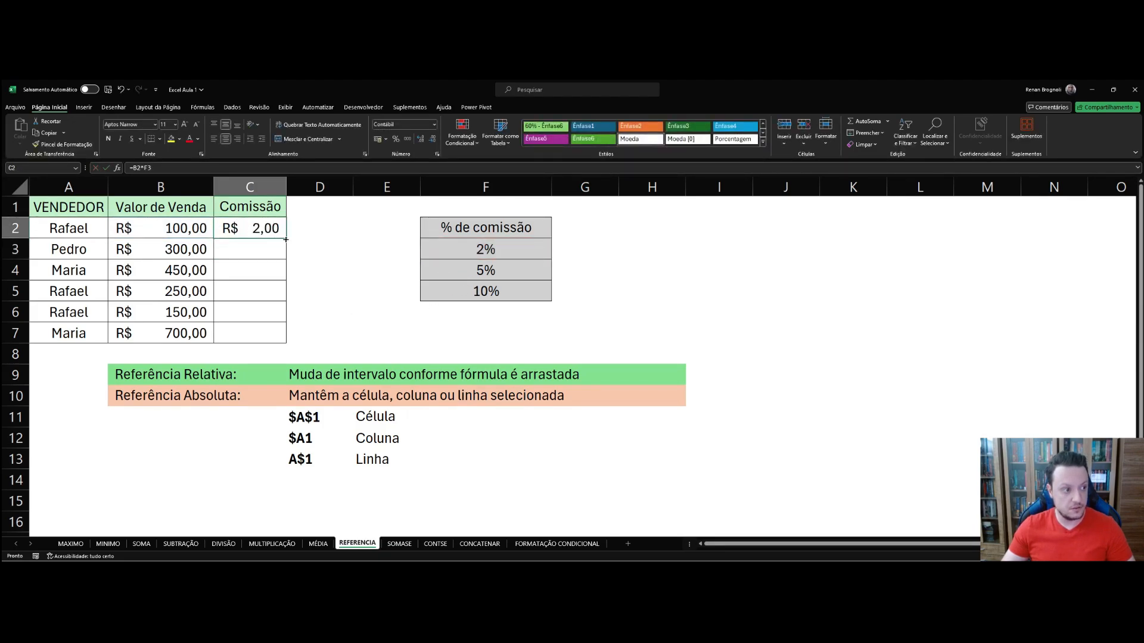
pyautogui.moveTo(286, 239); pyautogui.dragTo(282, 339)
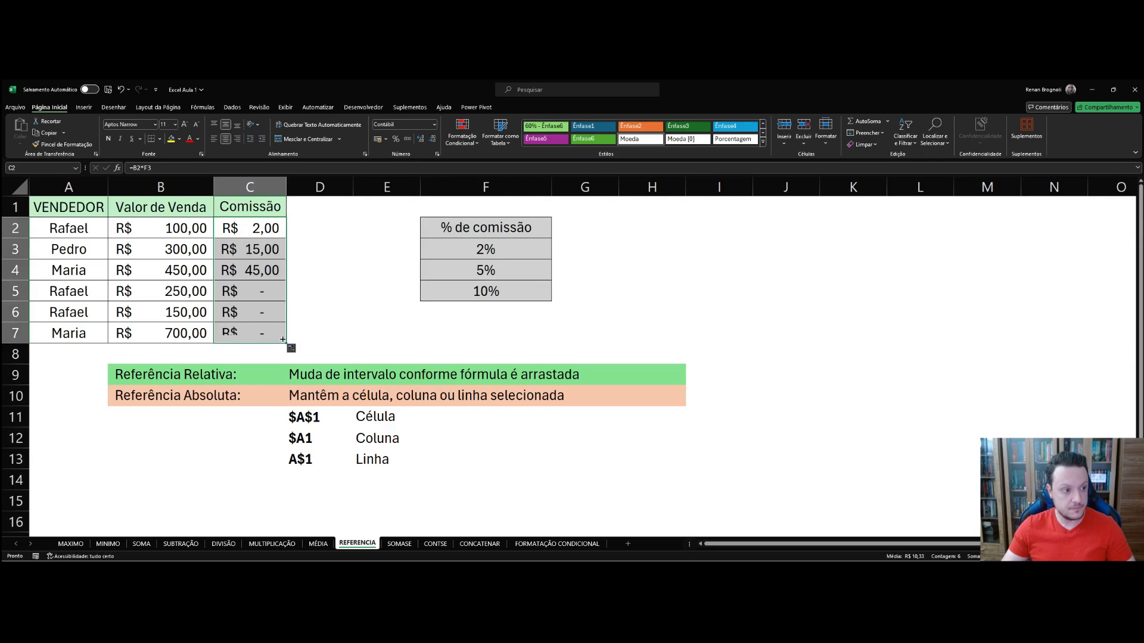
pyautogui.click(321, 316)
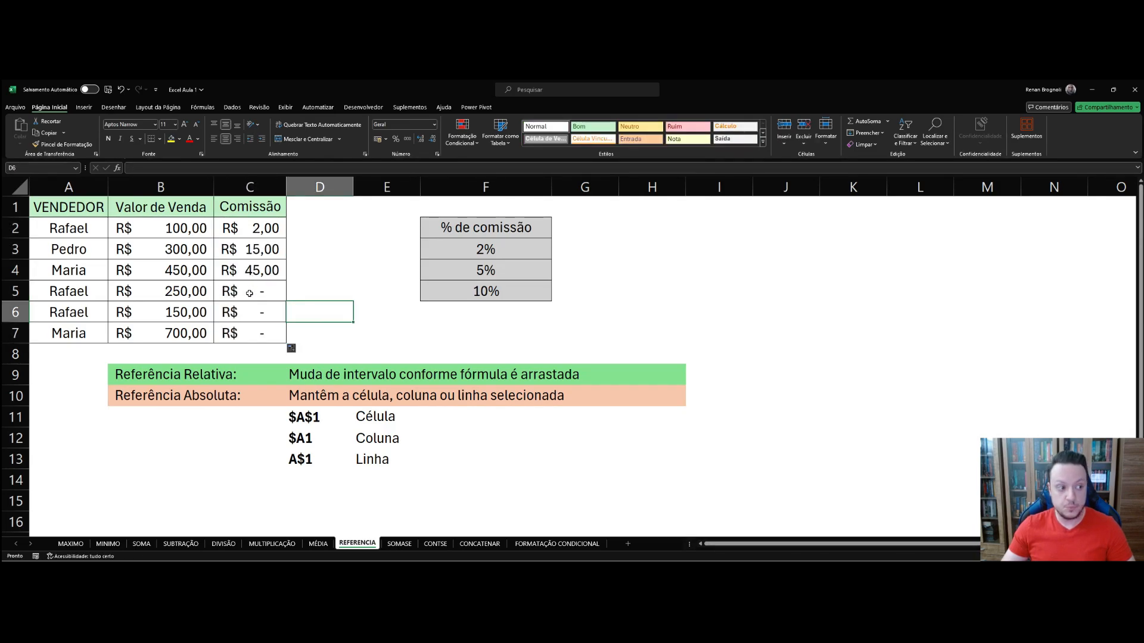
# Step: Check the filled commission results and compare the cell references in the formulas of C2 and C3
pyautogui.moveTo(249, 292); pyautogui.dragTo(250, 333)
pyautogui.moveTo(253, 249); pyautogui.dragTo(251, 270)
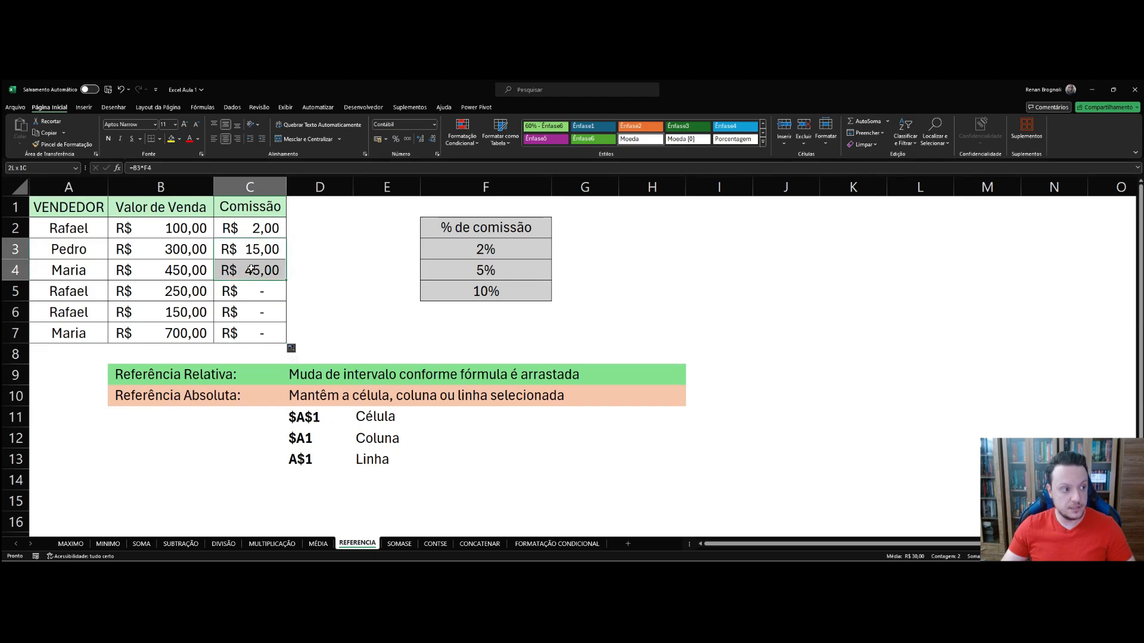
pyautogui.doubleClick(252, 228)
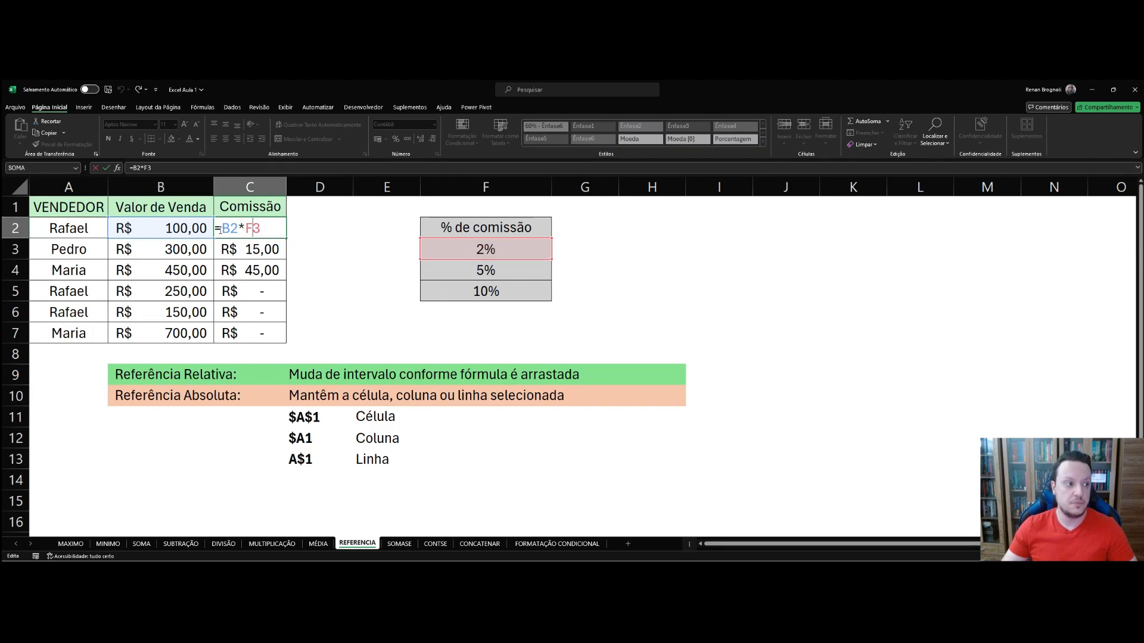
pyautogui.press('Return')
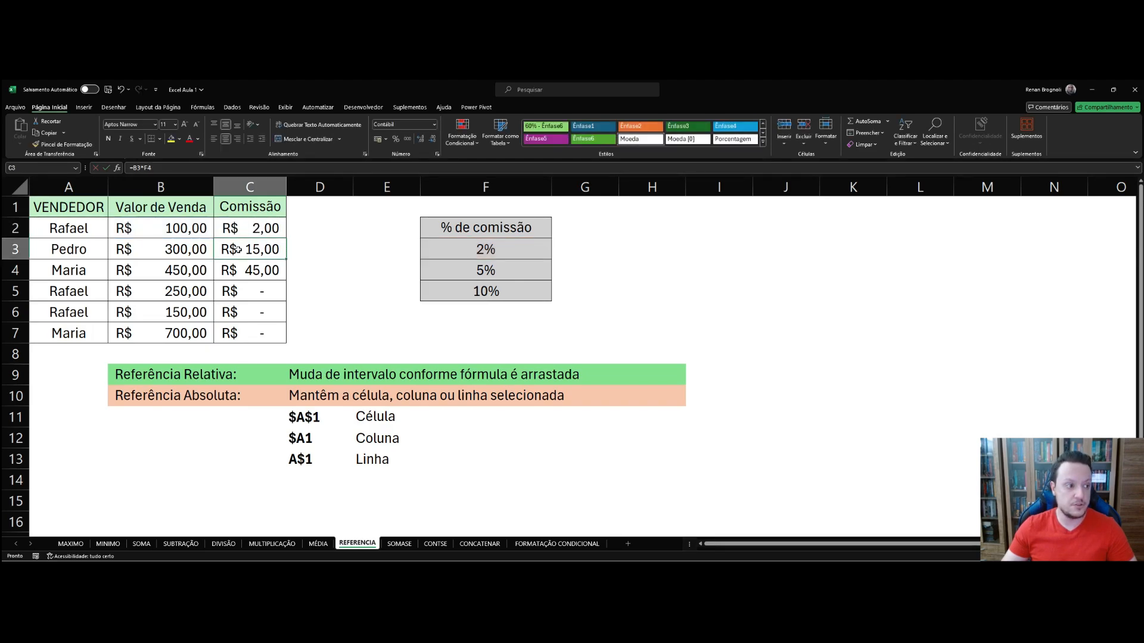
pyautogui.doubleClick(238, 249)
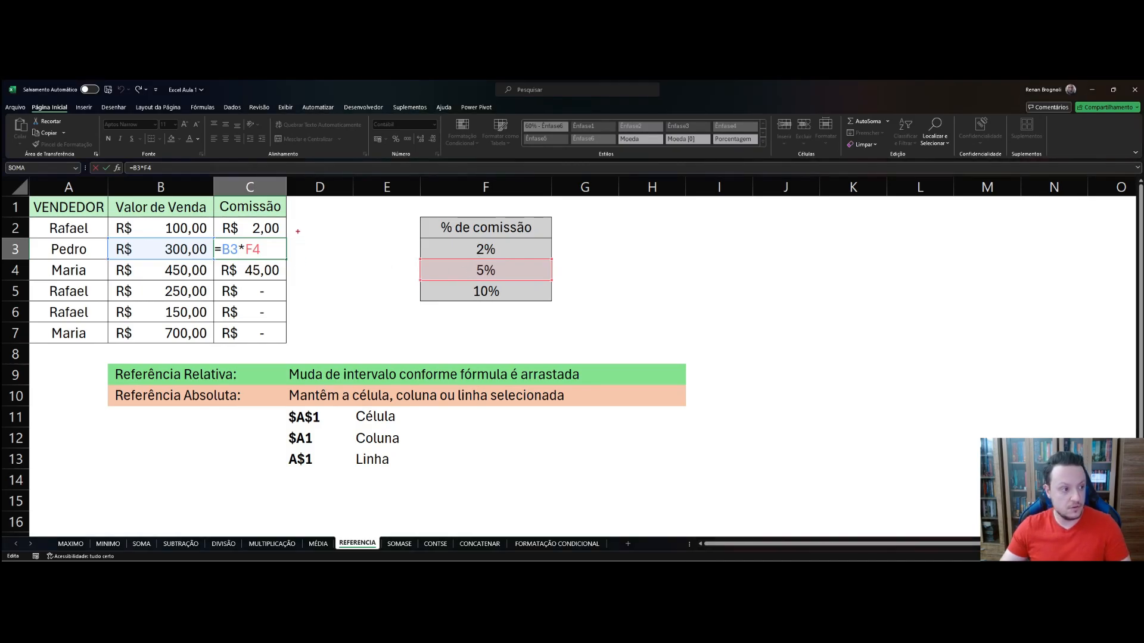
pyautogui.moveTo(305, 256)
pyautogui.mouseDown()
pyautogui.moveTo(302, 221)
pyautogui.moveTo(318, 220)
pyautogui.mouseUp()
pyautogui.moveTo(402, 243); pyautogui.dragTo(404, 237)
pyautogui.press('Escape')
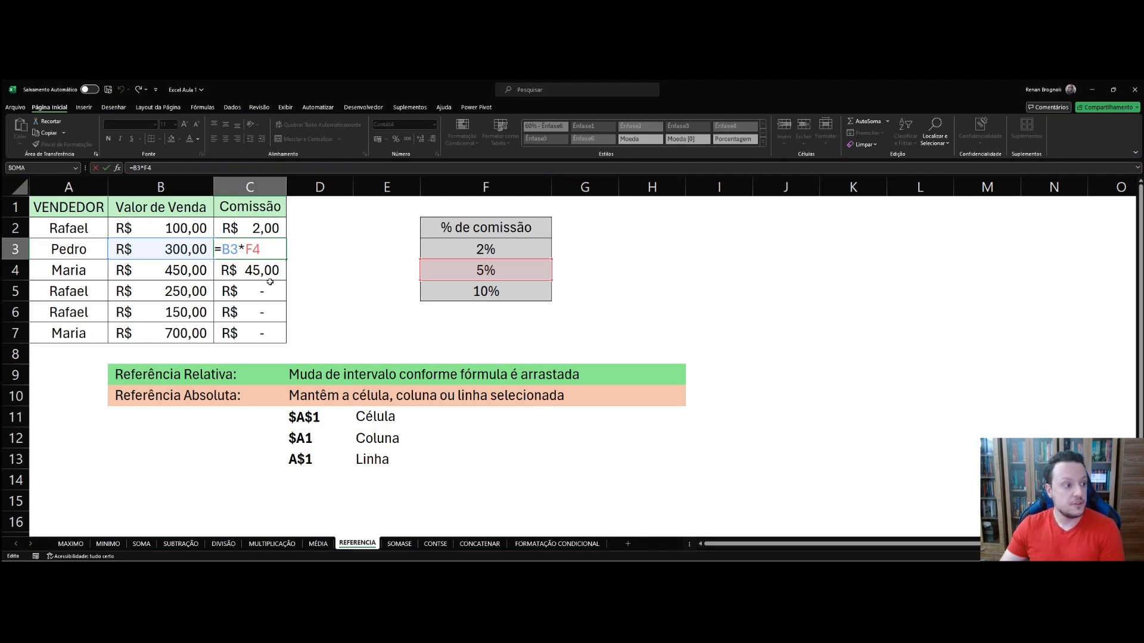
pyautogui.press('Return')
# Step: Inspect the formulas in C4 and C5 to see which commission rate cell each one refers to
pyautogui.doubleClick(252, 271)
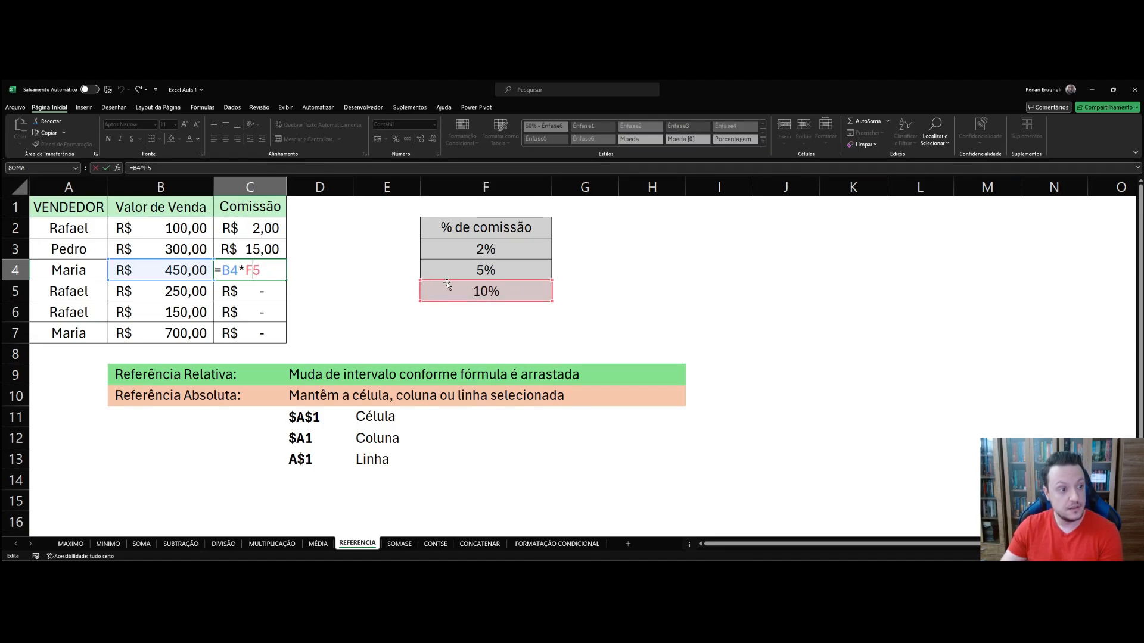
pyautogui.moveTo(426, 283); pyautogui.dragTo(374, 289)
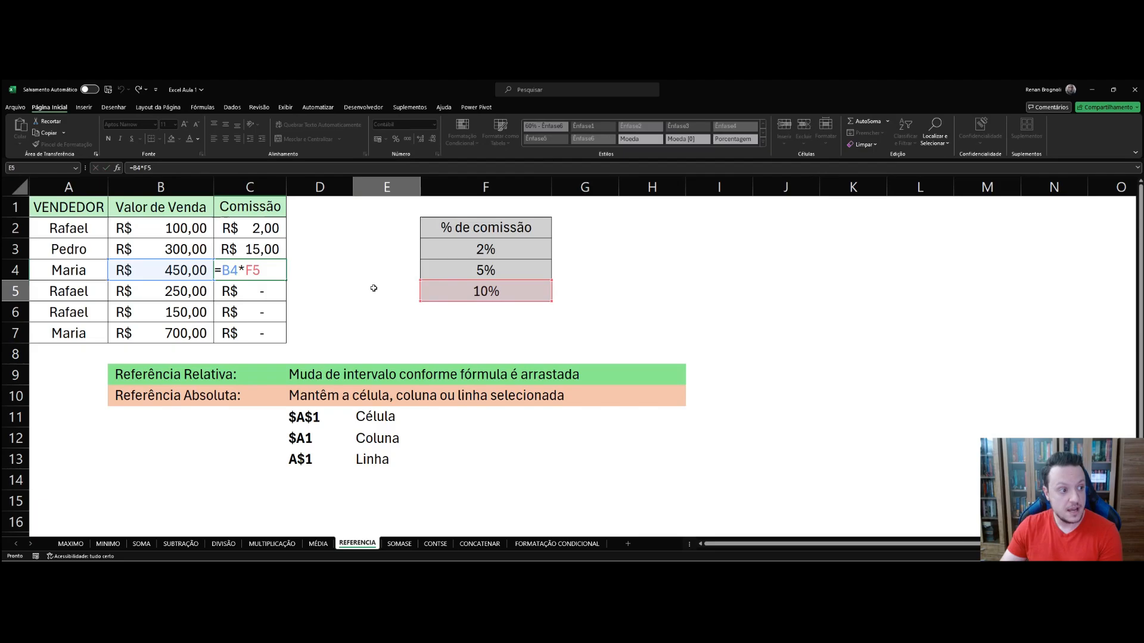
pyautogui.doubleClick(251, 292)
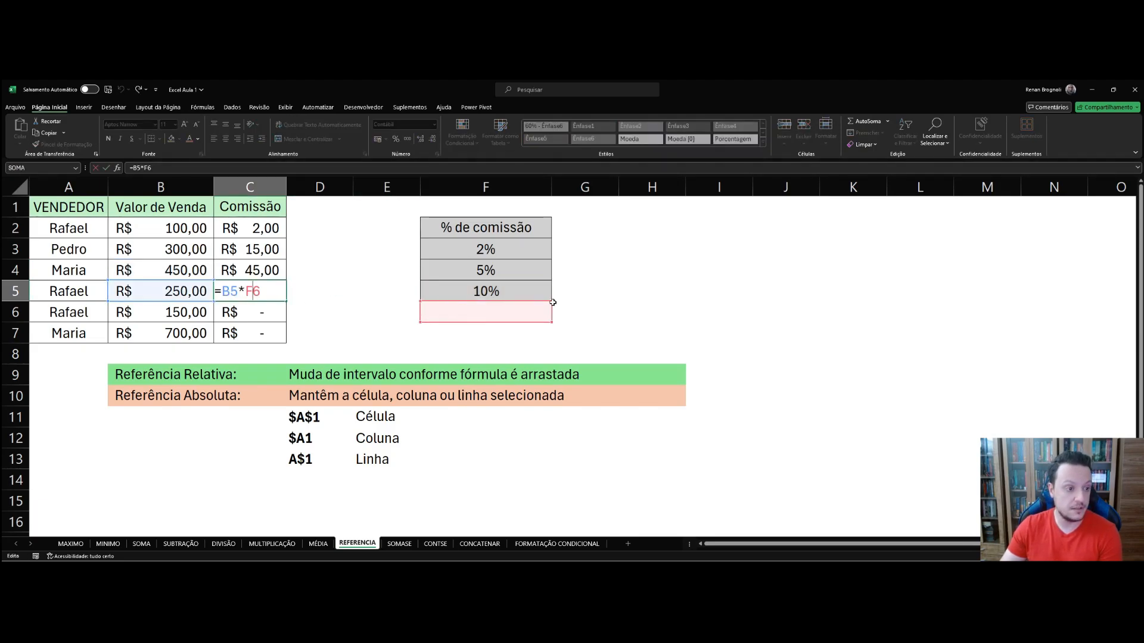
pyautogui.click(396, 304)
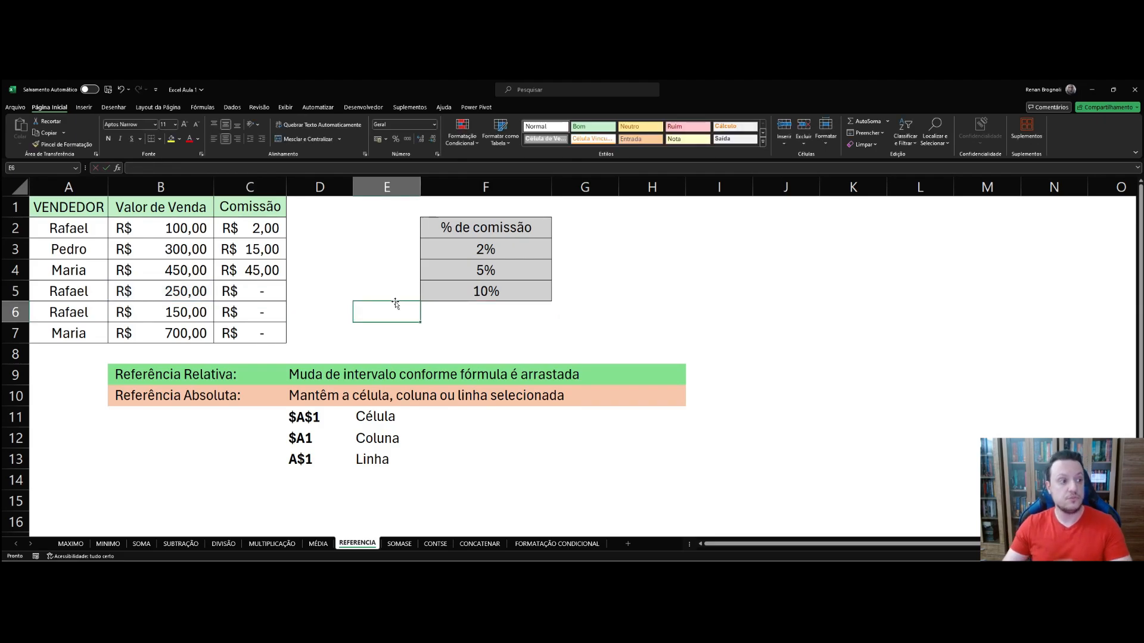
# Step: Fill the C2 commission formula one column across into D2
pyautogui.click(251, 231)
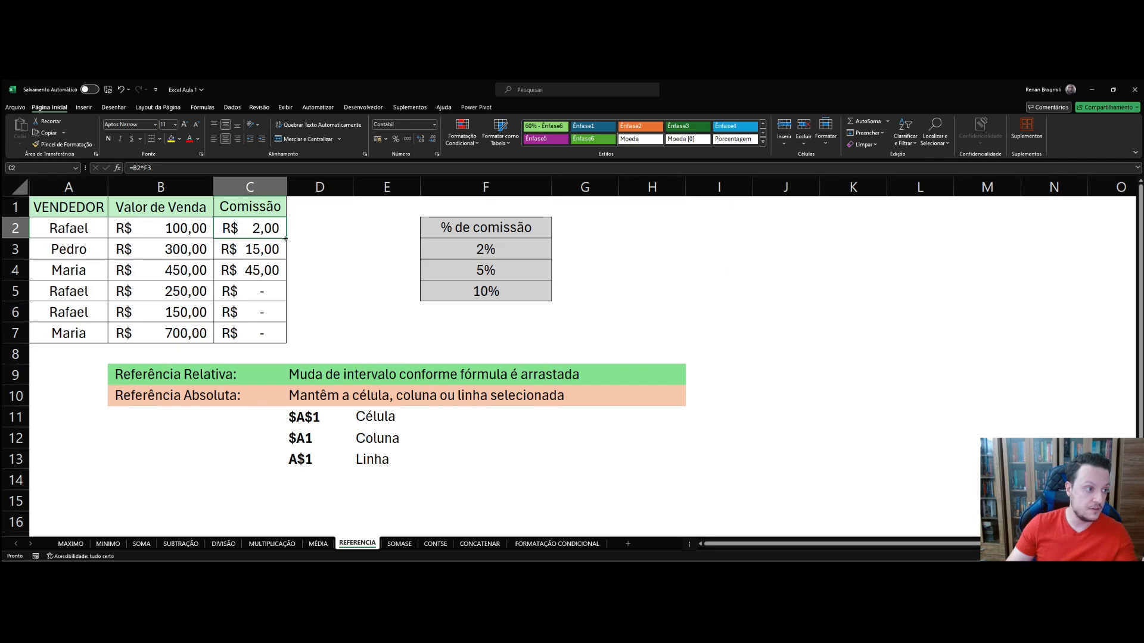
pyautogui.moveTo(285, 239); pyautogui.dragTo(325, 243)
pyautogui.click(324, 267)
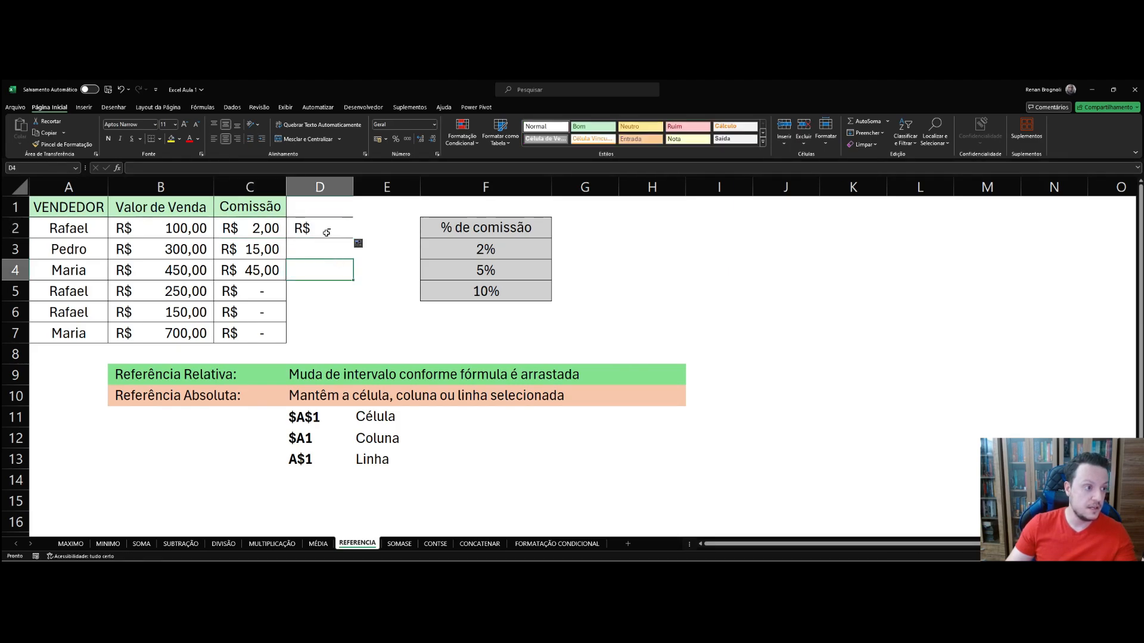
# Step: Examine the formula copied into D2 to see how its references shift when filled across columns
pyautogui.doubleClick(326, 232)
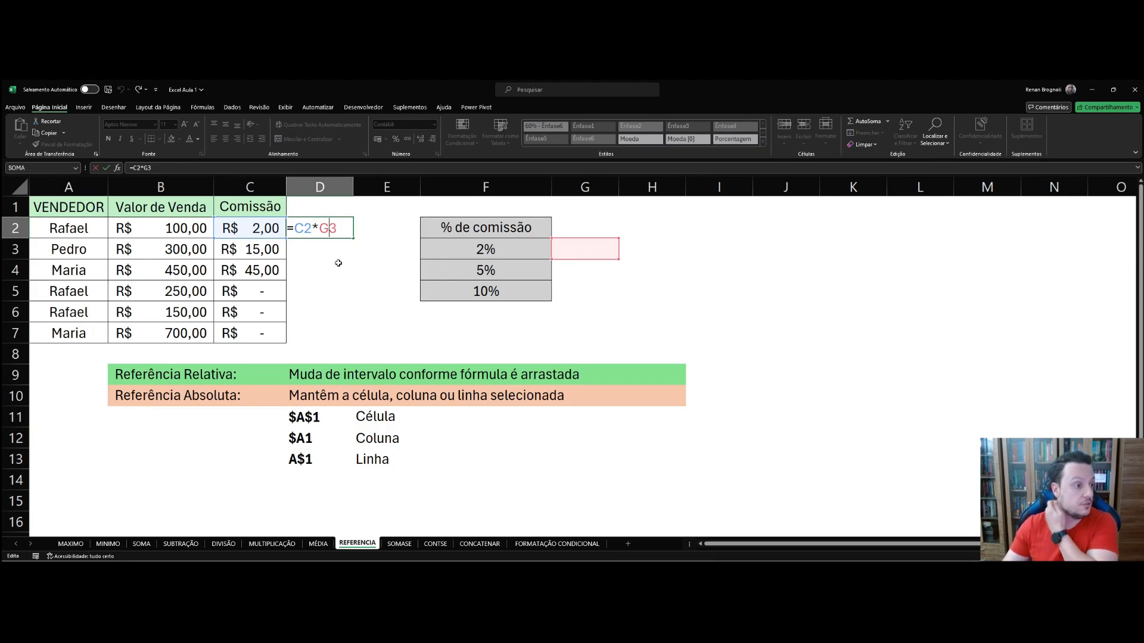
pyautogui.press('Return')
pyautogui.click(321, 329)
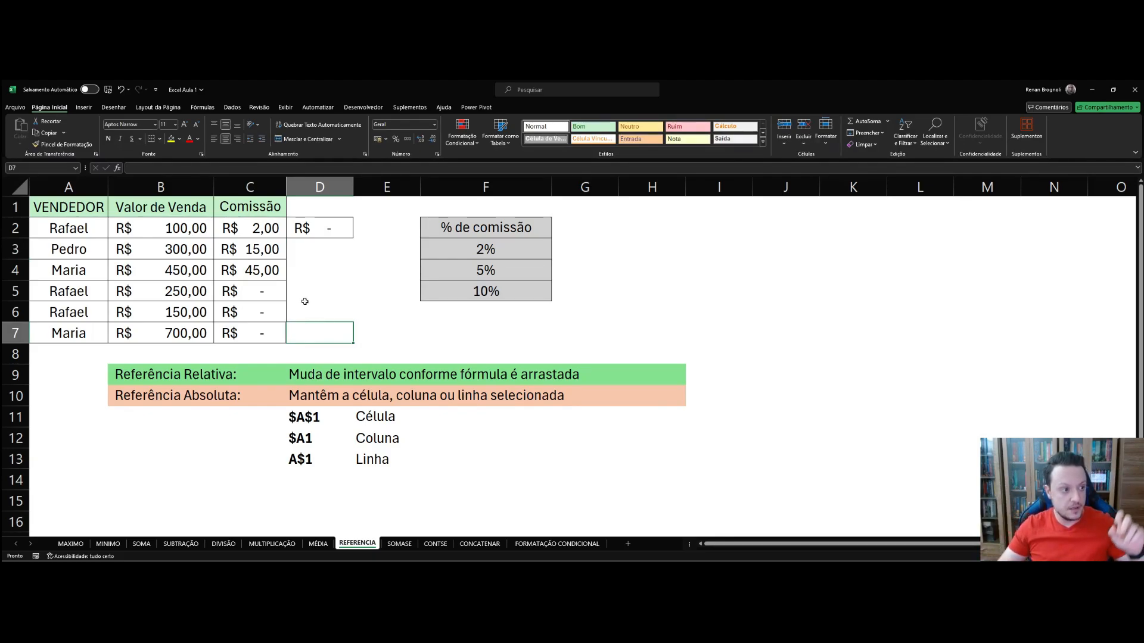
pyautogui.click(328, 191)
pyautogui.click(325, 248)
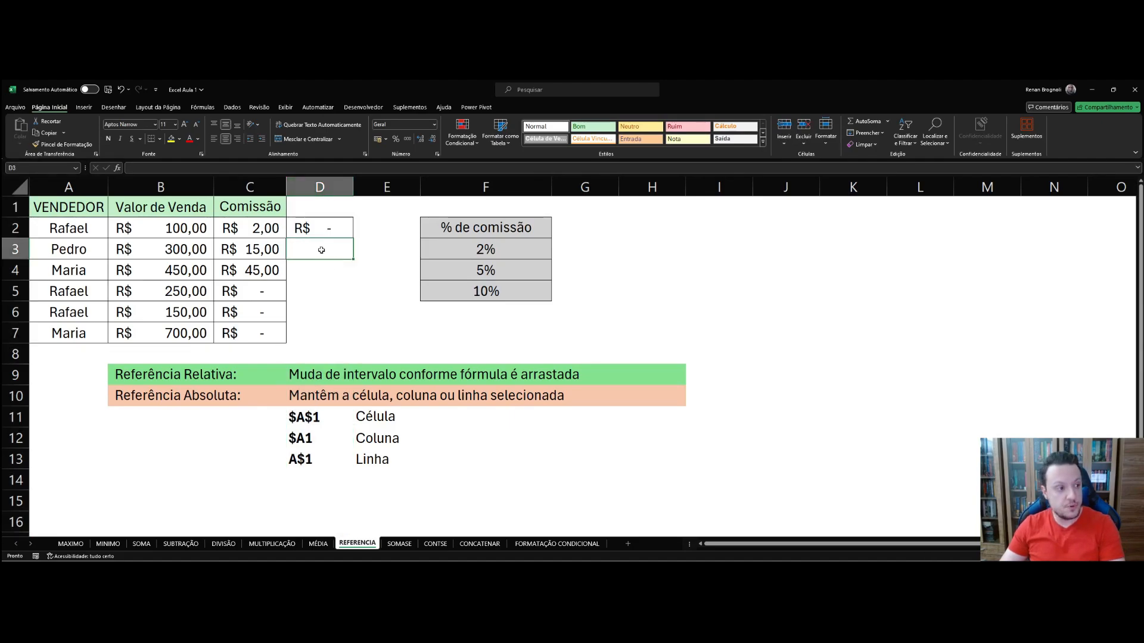
# Step: Clear the commission formula copied into cell D2
pyautogui.click(314, 227)
pyautogui.press('Delete')
pyautogui.click(327, 271)
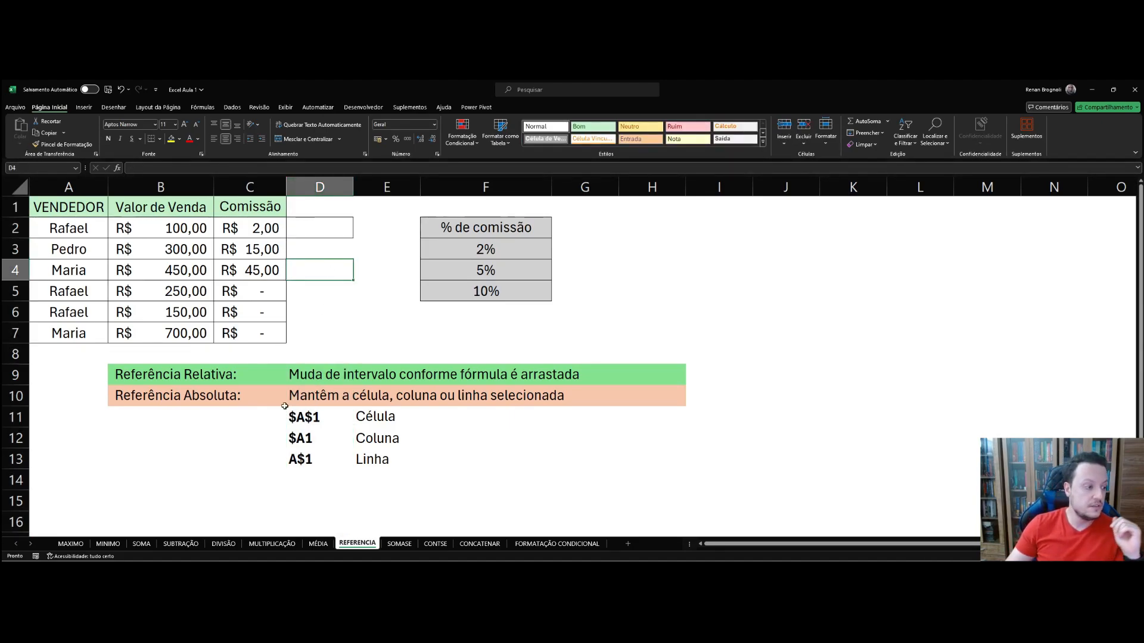
# Step: Review the Referência Absoluta note and its $A$1, $A1 and A$1 notations for locking a cell, column or row
pyautogui.moveTo(137, 395); pyautogui.dragTo(220, 396)
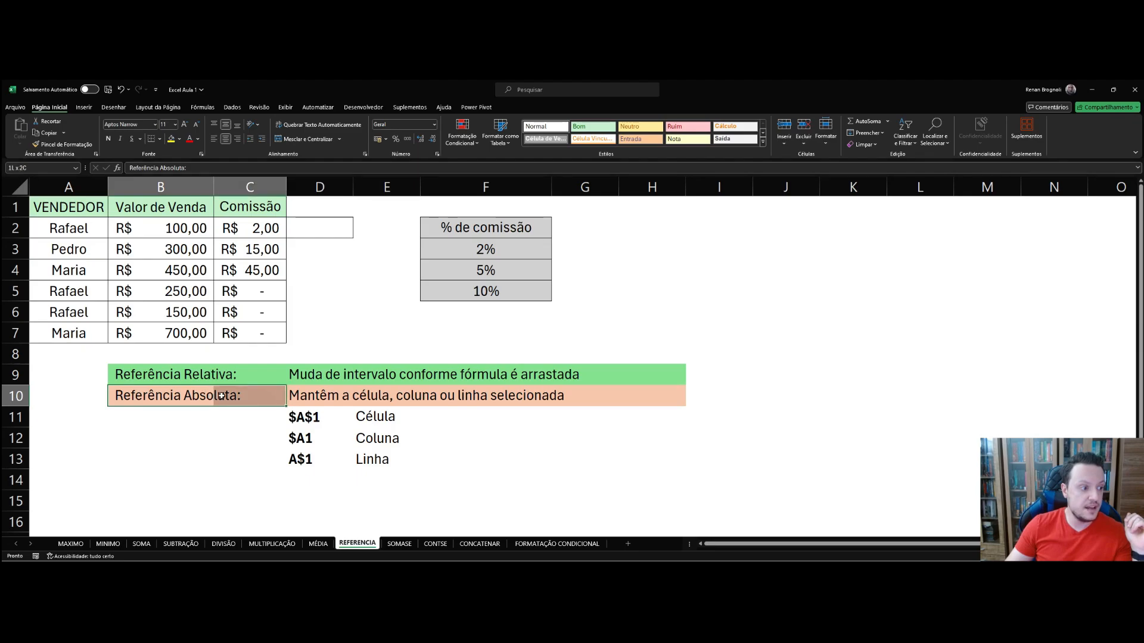
pyautogui.click(206, 433)
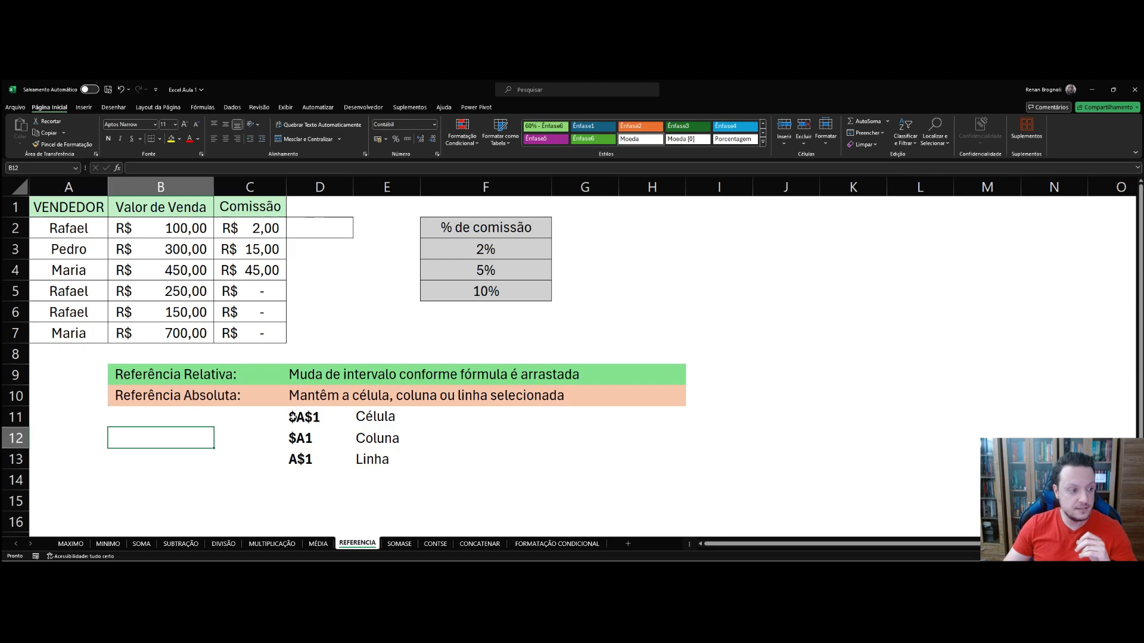
pyautogui.click(292, 417)
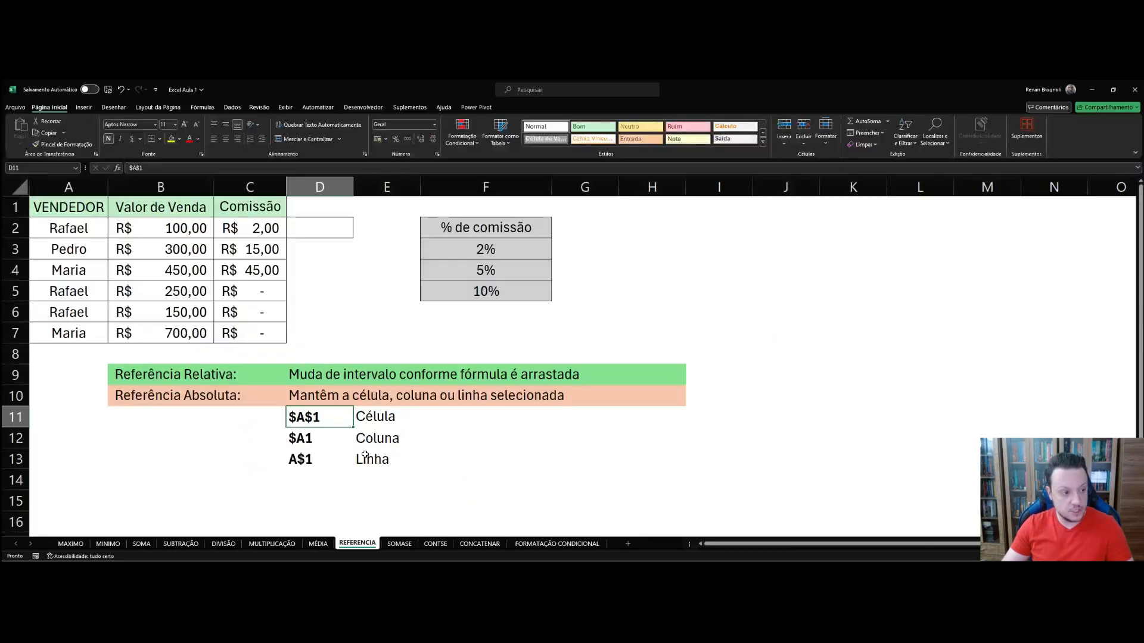
pyautogui.click(300, 266)
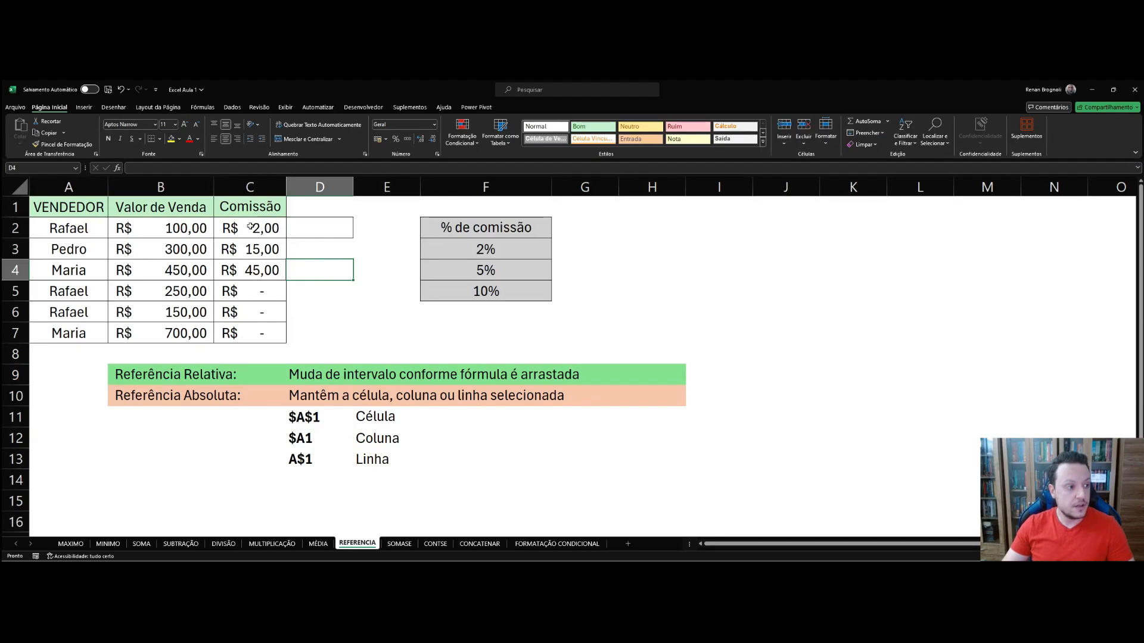
# Step: Clear the commission formulas from C2:C7
pyautogui.moveTo(251, 228); pyautogui.dragTo(253, 328)
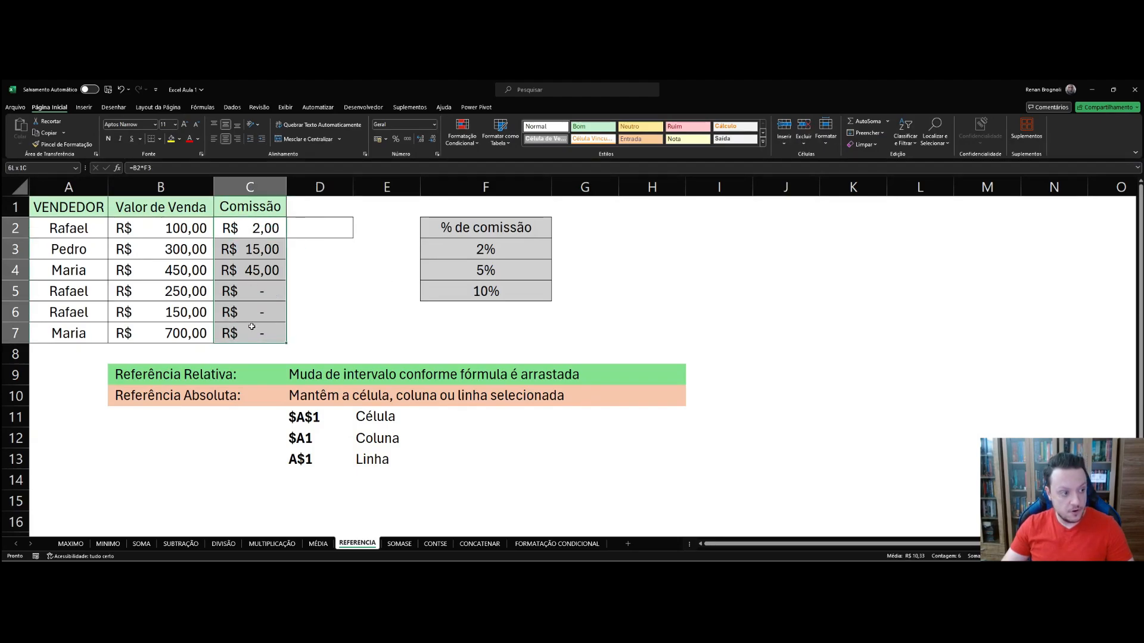
pyautogui.press('Delete')
pyautogui.click(327, 290)
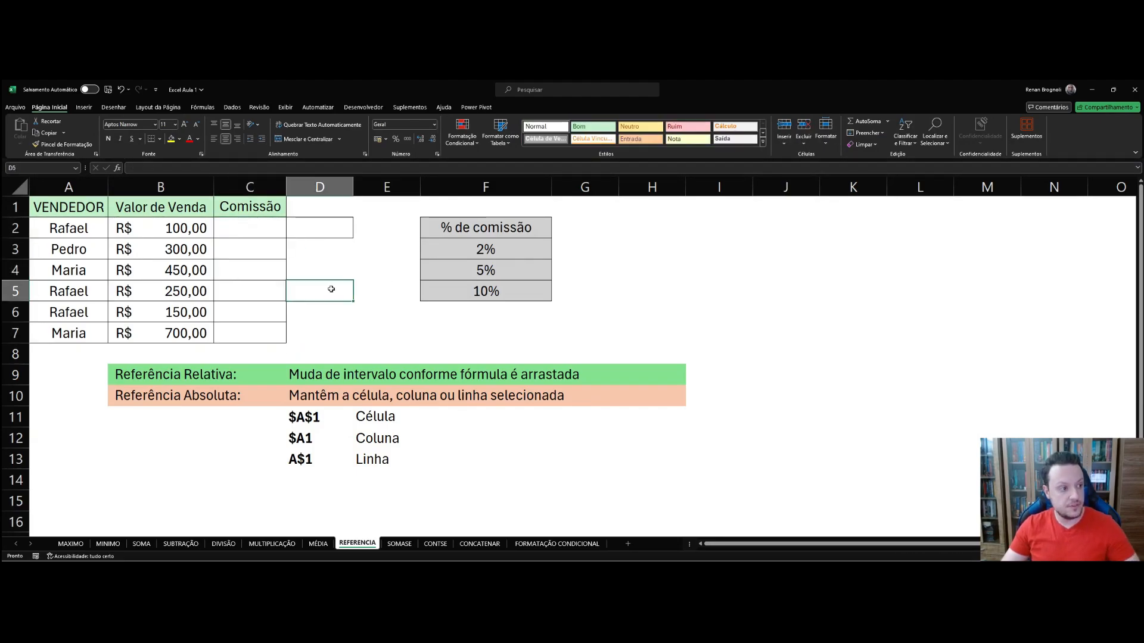
# Step: Enter the commission formula =B2*$F$3 in C2, locking the 2% rate cell with an absolute reference
pyautogui.click(236, 227)
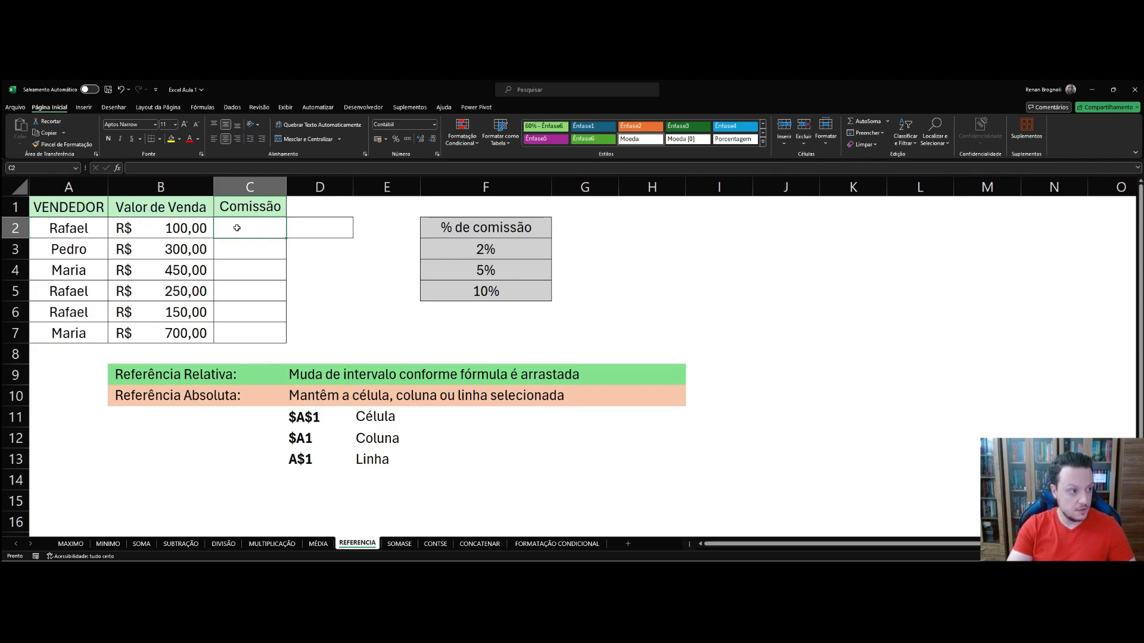
pyautogui.write('=')
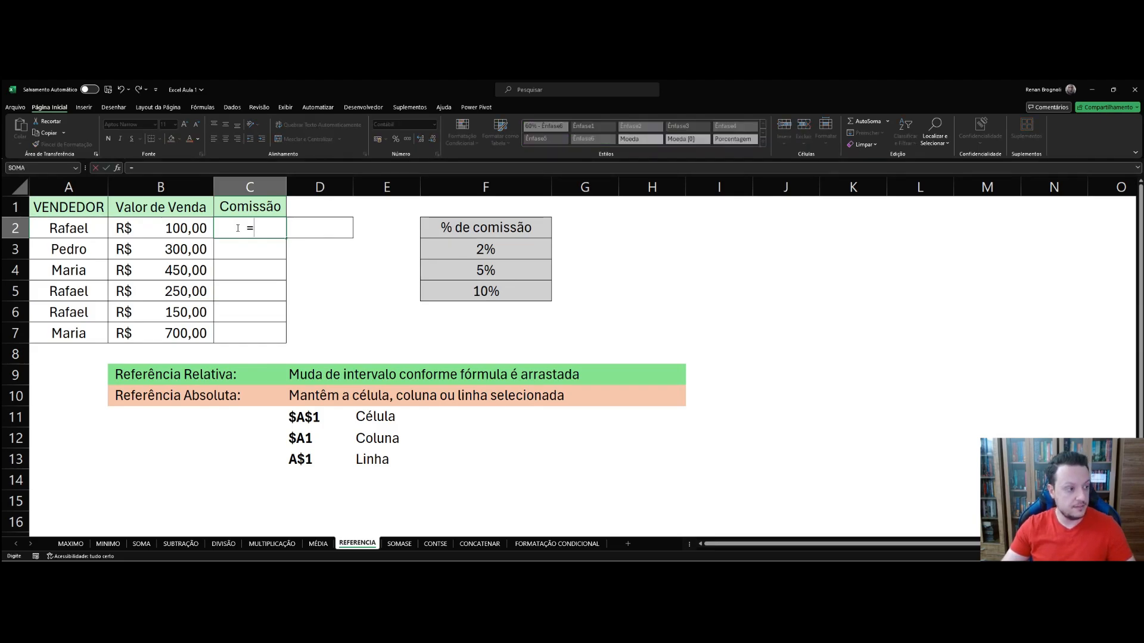
pyautogui.click(185, 228)
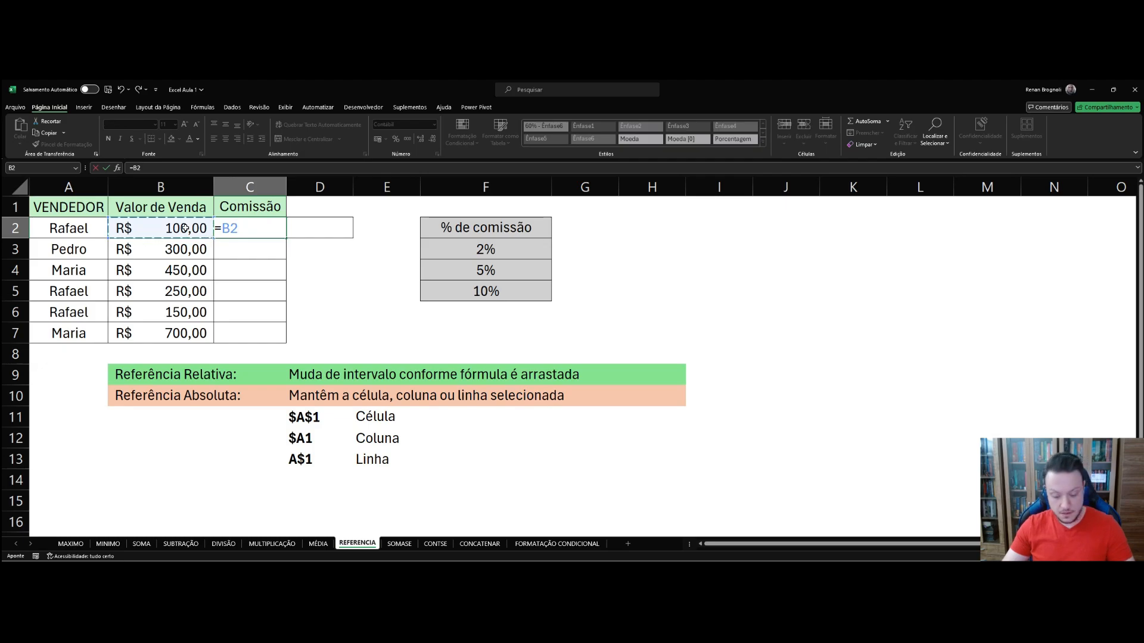
pyautogui.write('*')
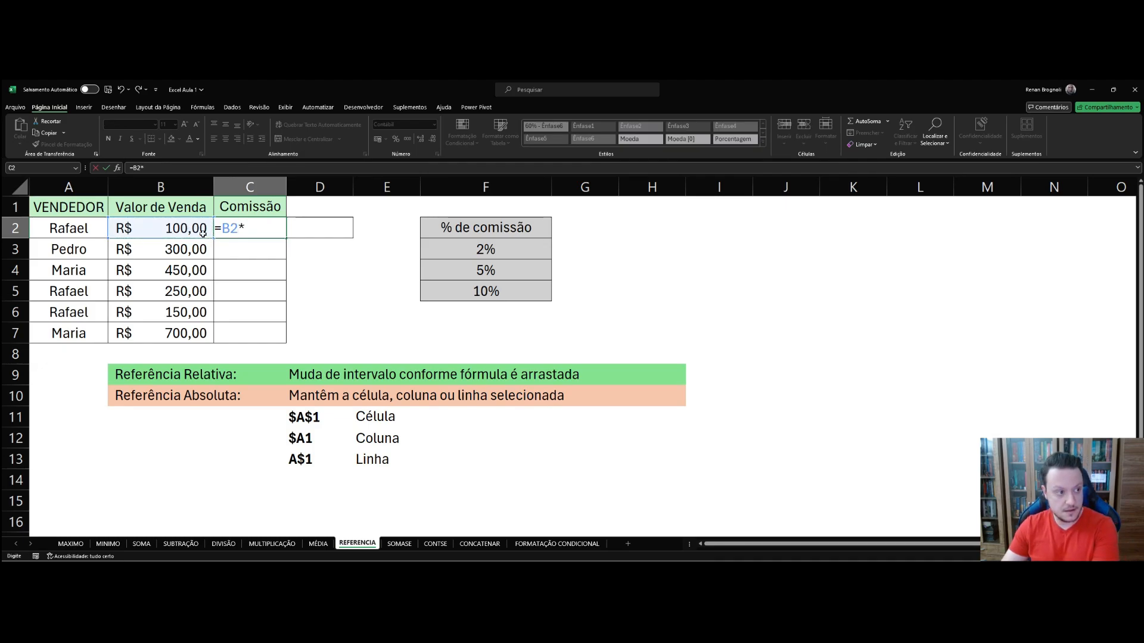
pyautogui.click(486, 249)
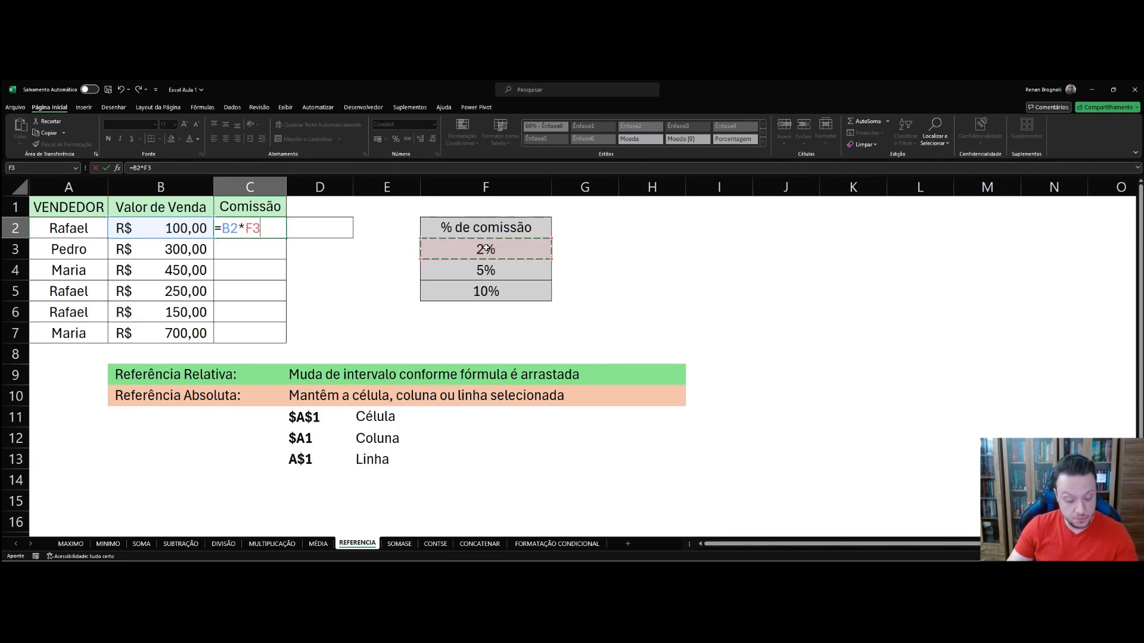
pyautogui.press('F4')
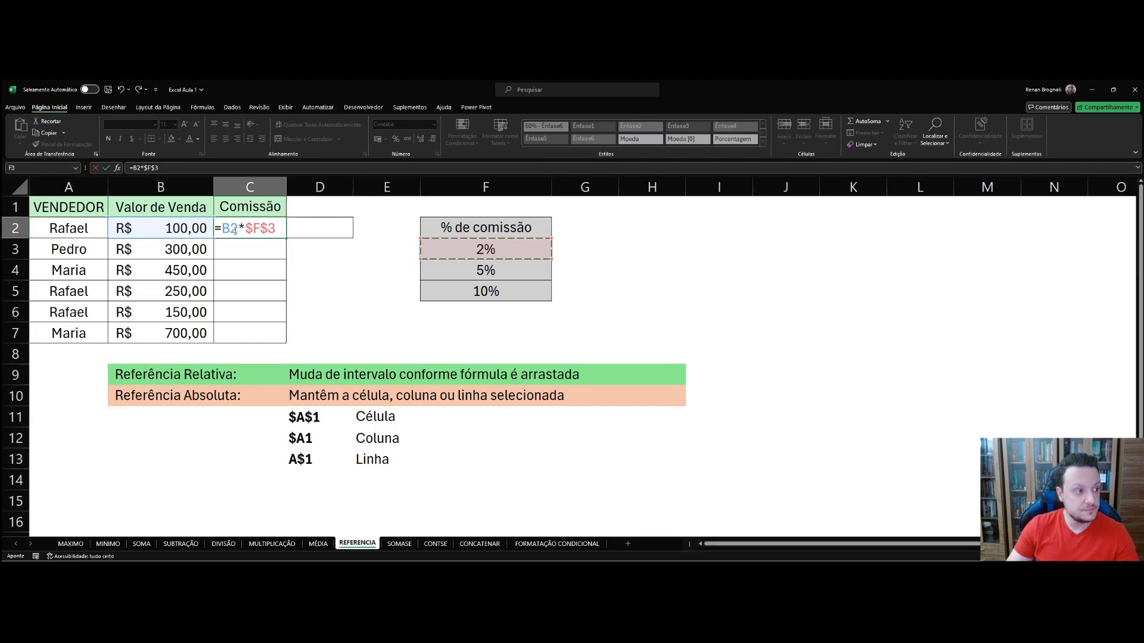
pyautogui.moveTo(223, 228); pyautogui.dragTo(268, 229)
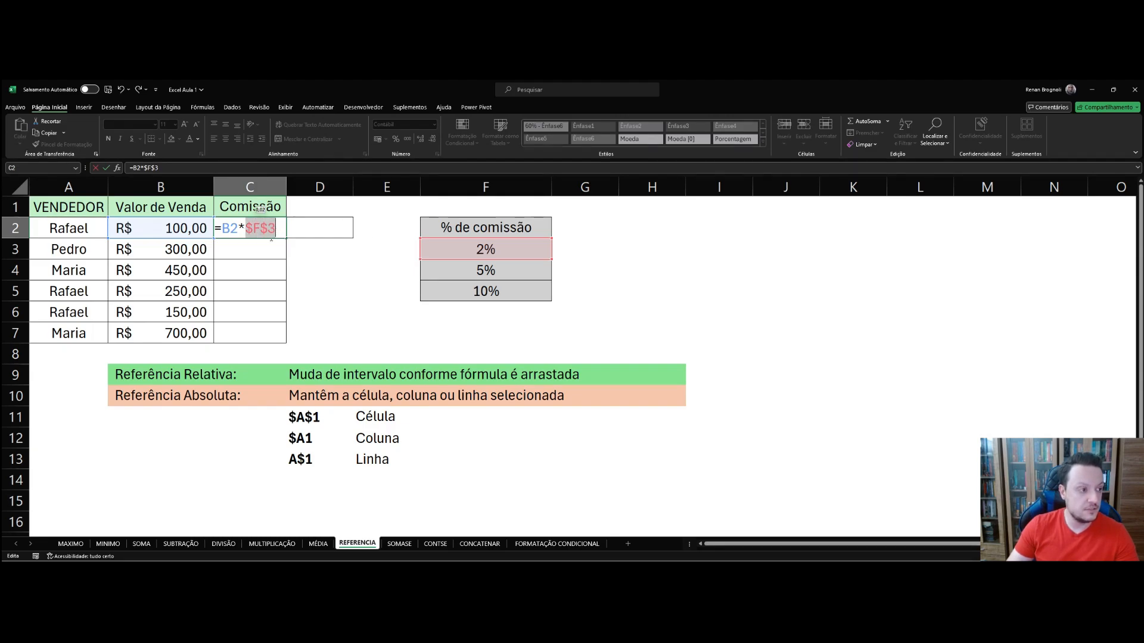
pyautogui.click(276, 231)
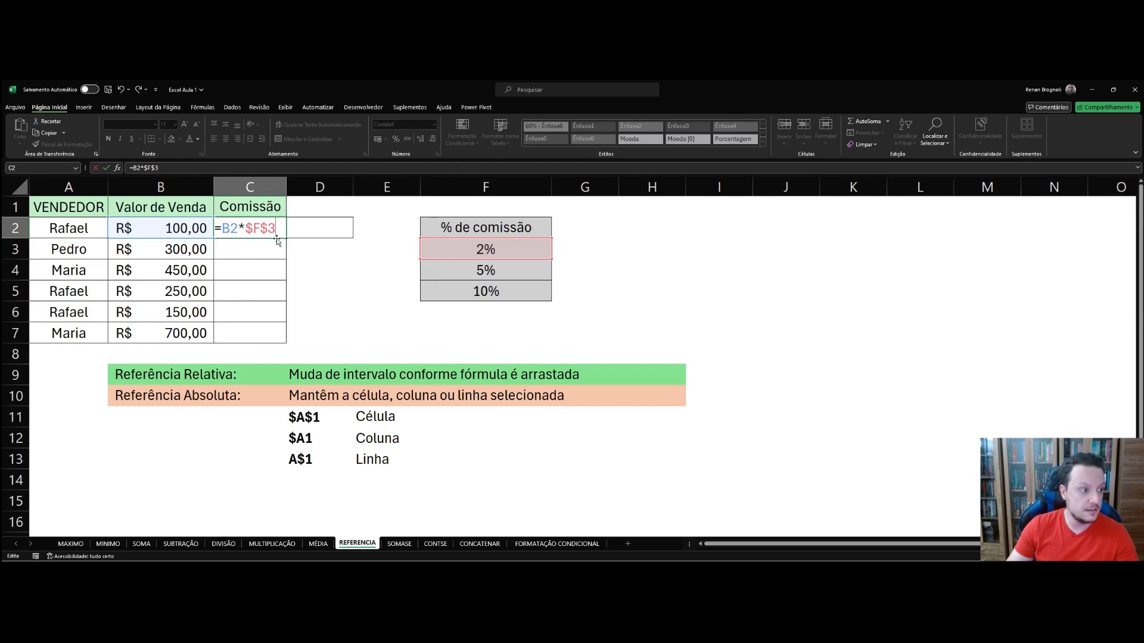
pyautogui.press('Return')
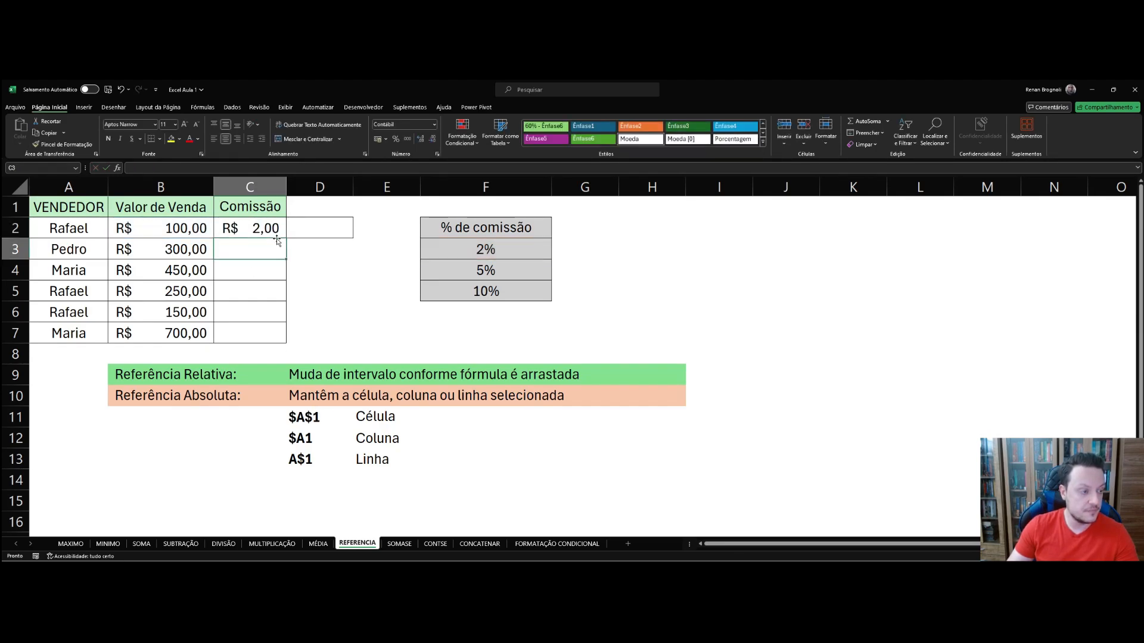
# Step: Fill the absolute-reference commission formula from C2 down to C7
pyautogui.click(275, 231)
pyautogui.moveTo(286, 238); pyautogui.dragTo(281, 340)
pyautogui.click(338, 277)
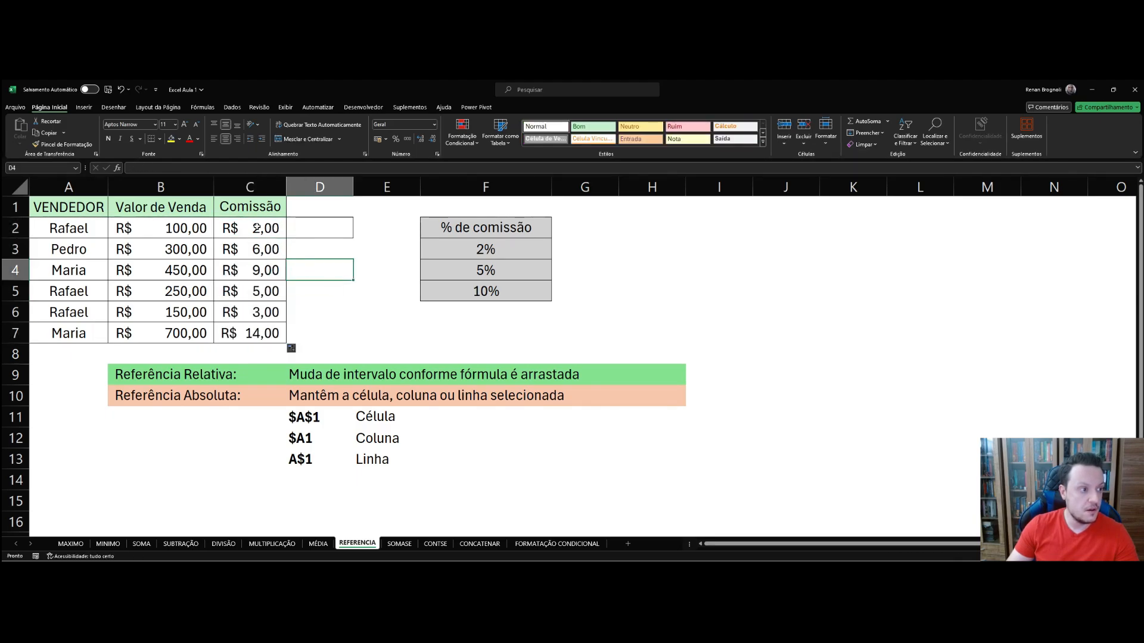
# Step: Inspect the filled formulas in C2 through C5 to compare the sale value reference with the locked rate reference
pyautogui.click(256, 228)
pyautogui.doubleClick(256, 228)
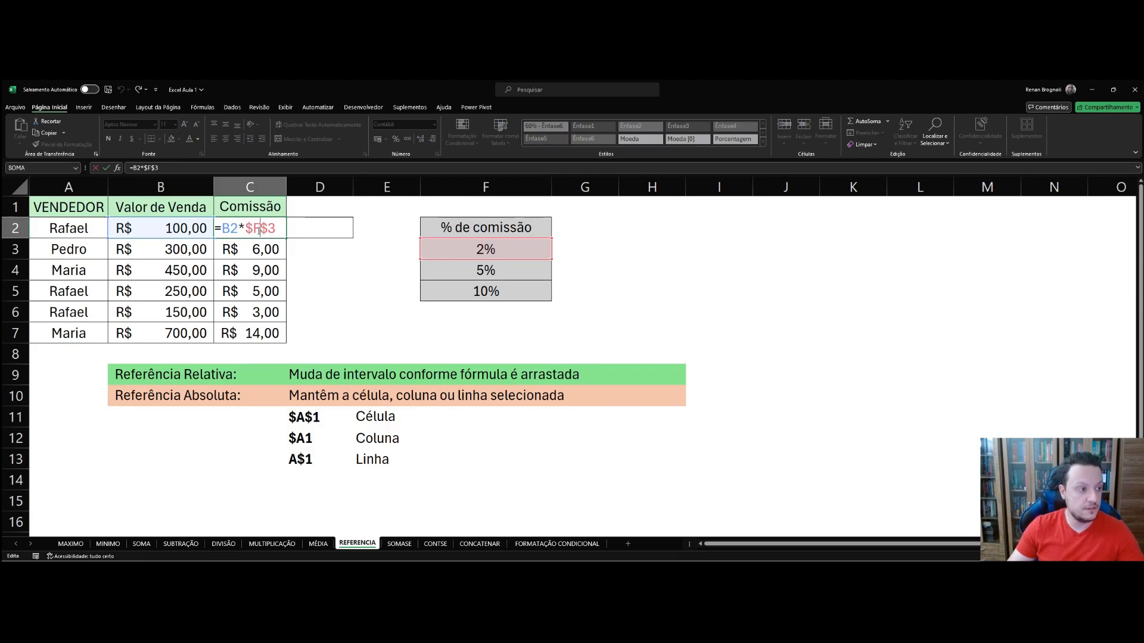
pyautogui.doubleClick(263, 251)
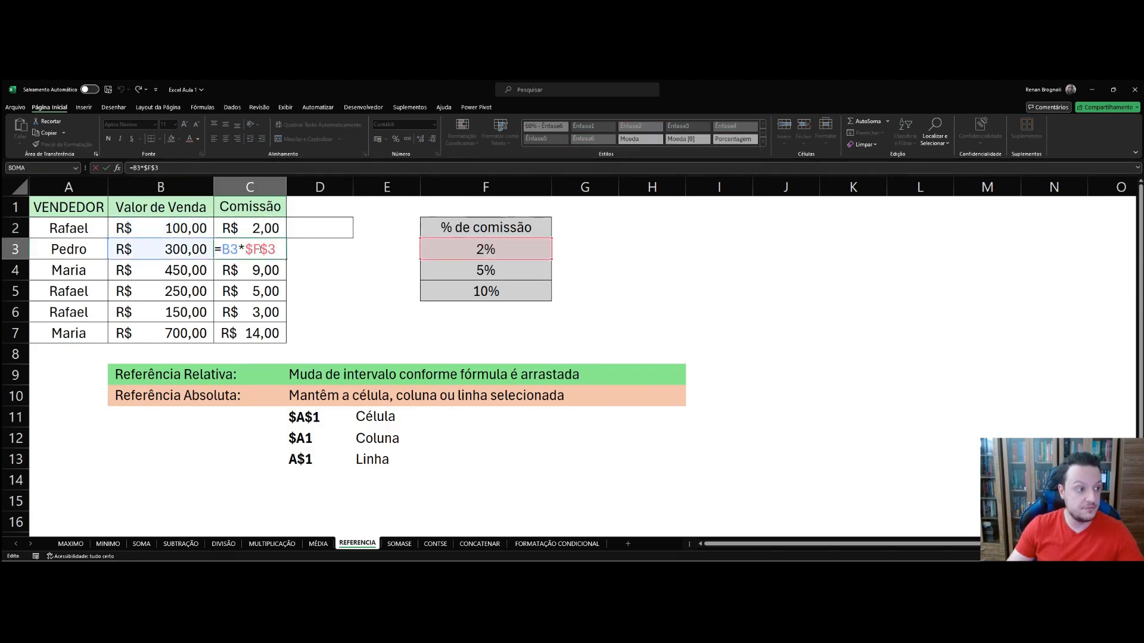
pyautogui.click(258, 271)
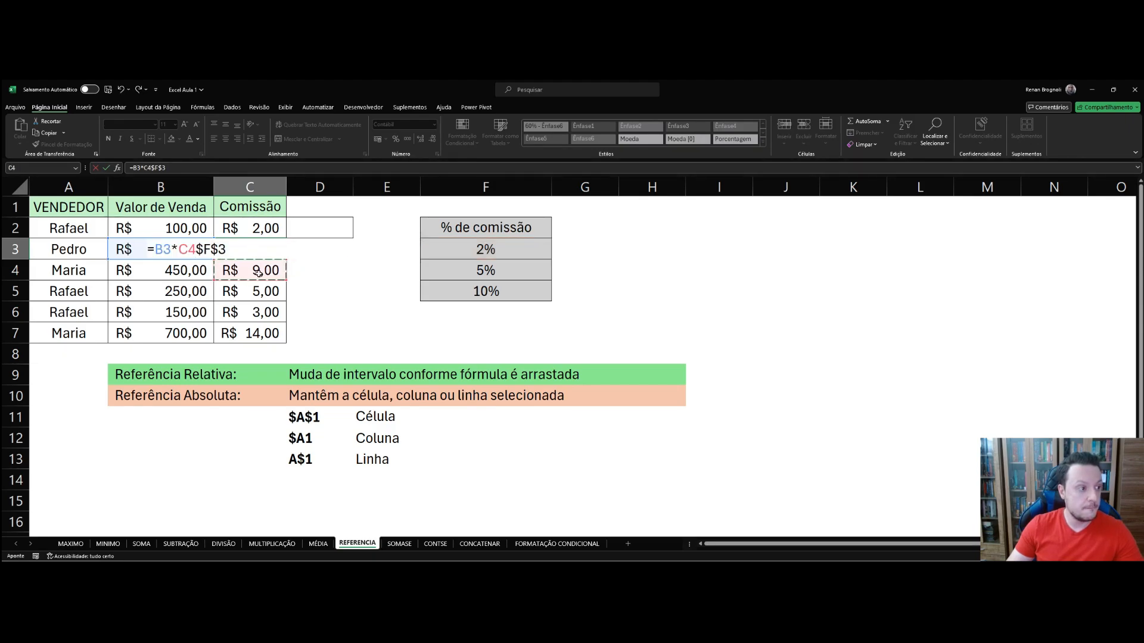
pyautogui.press('Escape')
pyautogui.doubleClick(258, 271)
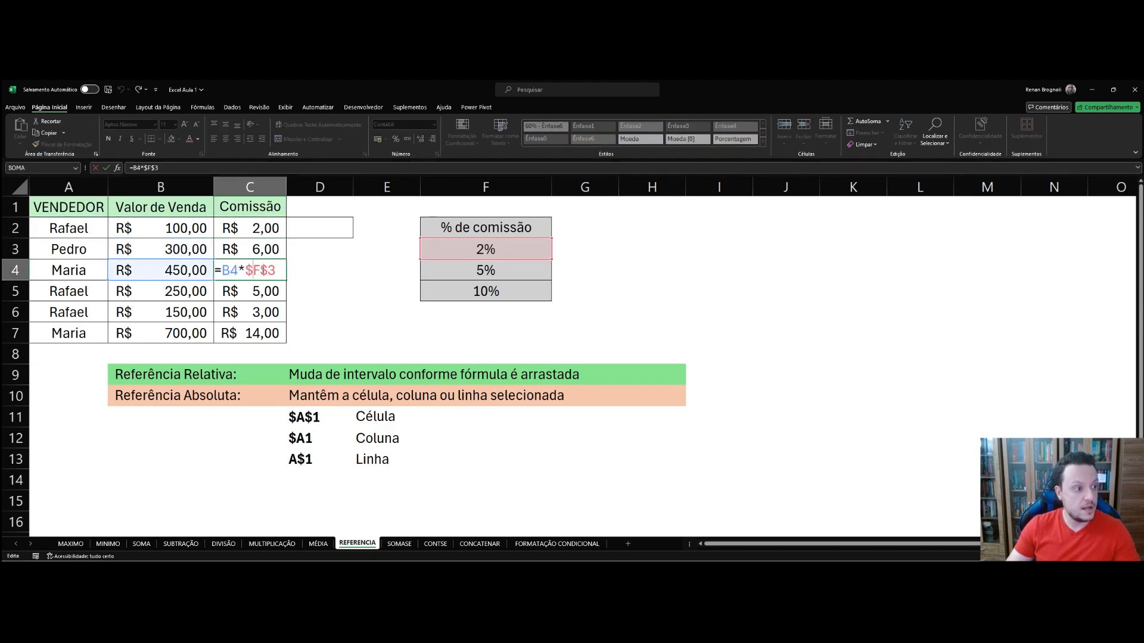
pyautogui.press('Return')
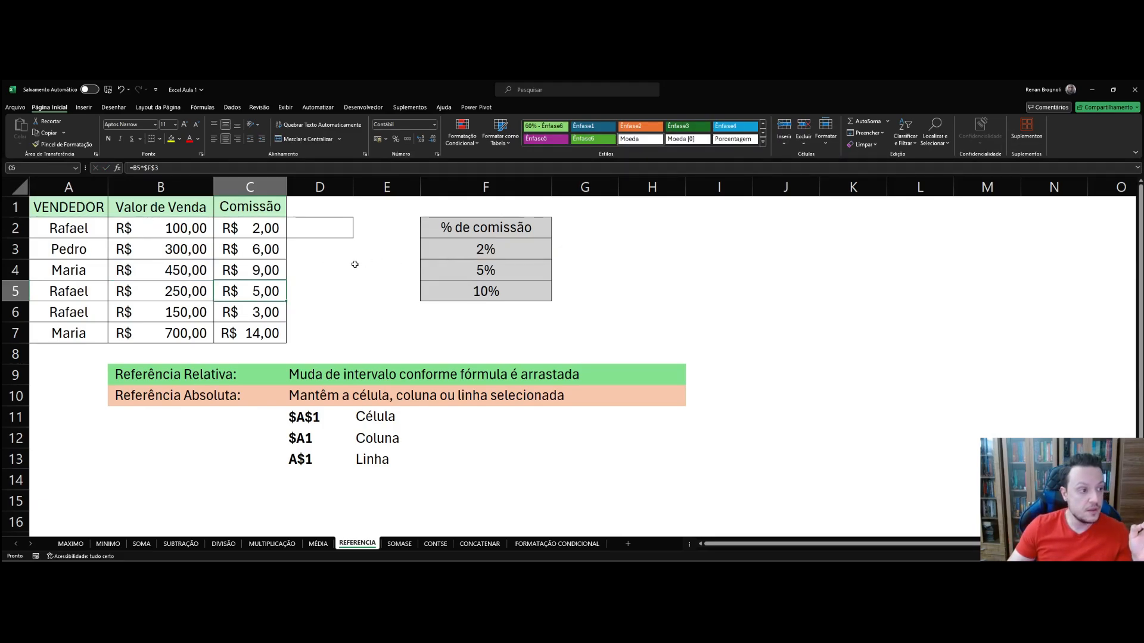
pyautogui.click(331, 271)
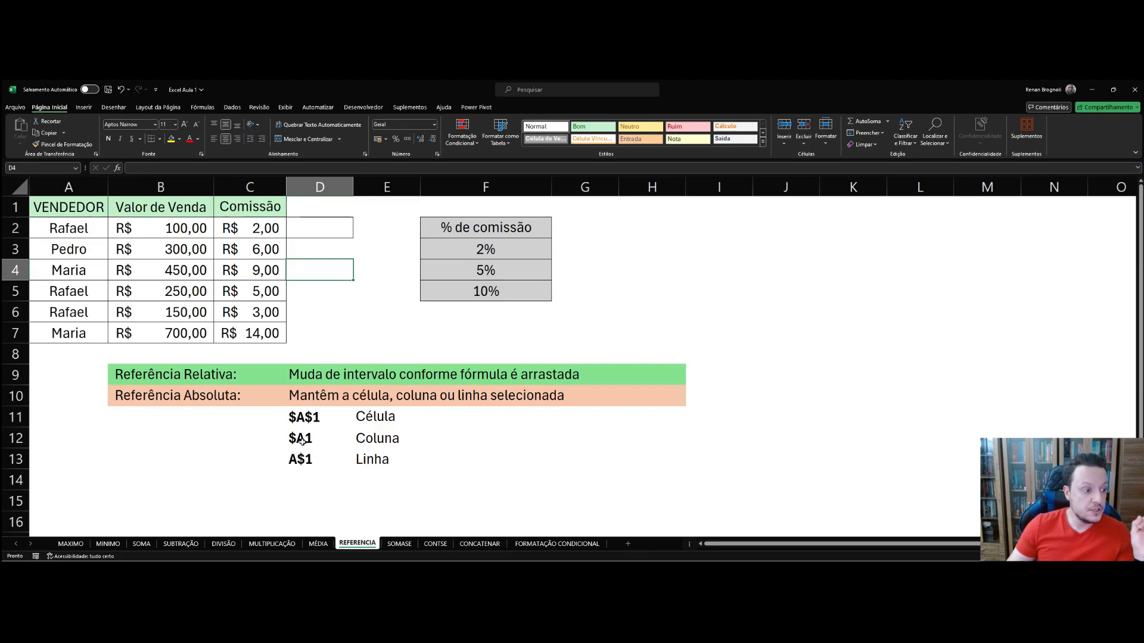
pyautogui.click(255, 292)
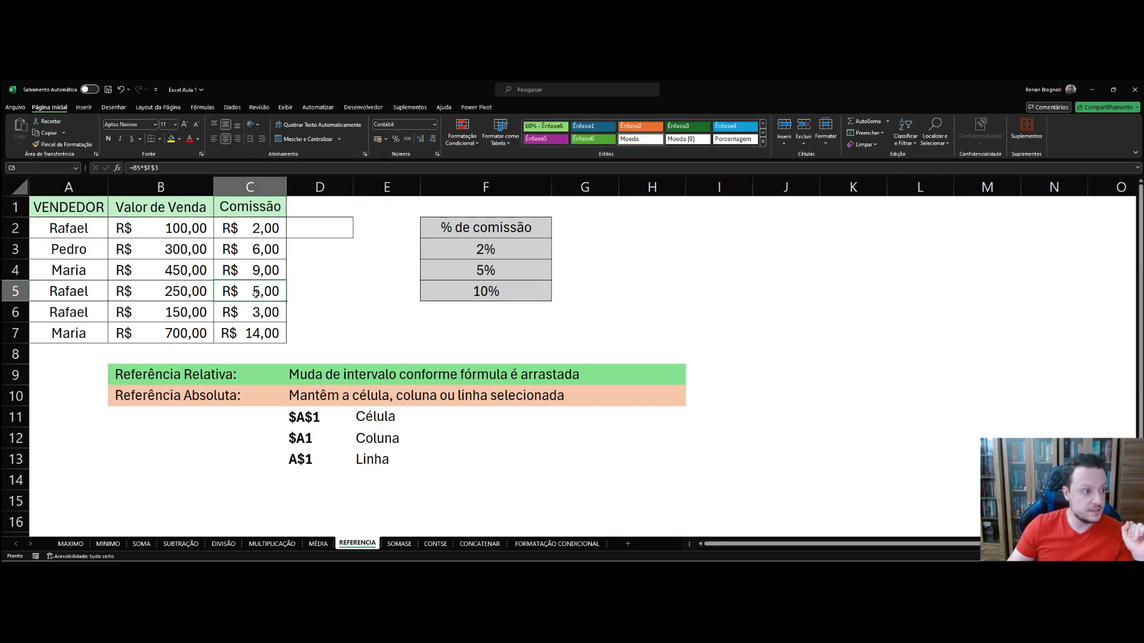
# Step: Delete the absolute-reference commission formulas from C2:C7
pyautogui.click(255, 231)
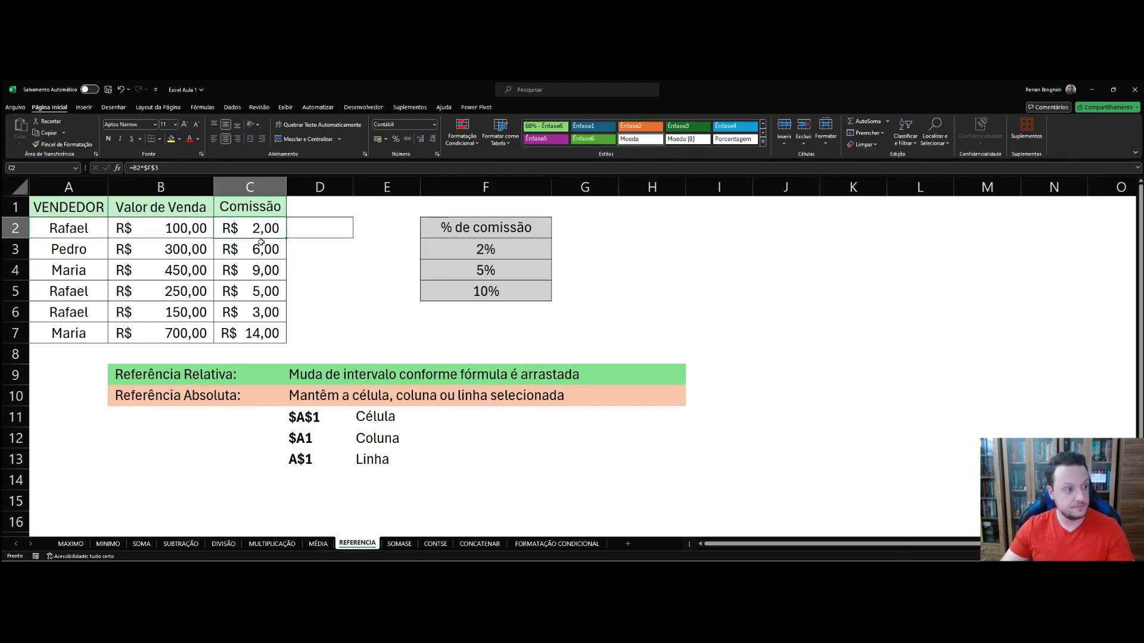
pyautogui.moveTo(261, 234); pyautogui.dragTo(266, 331)
pyautogui.press('Delete')
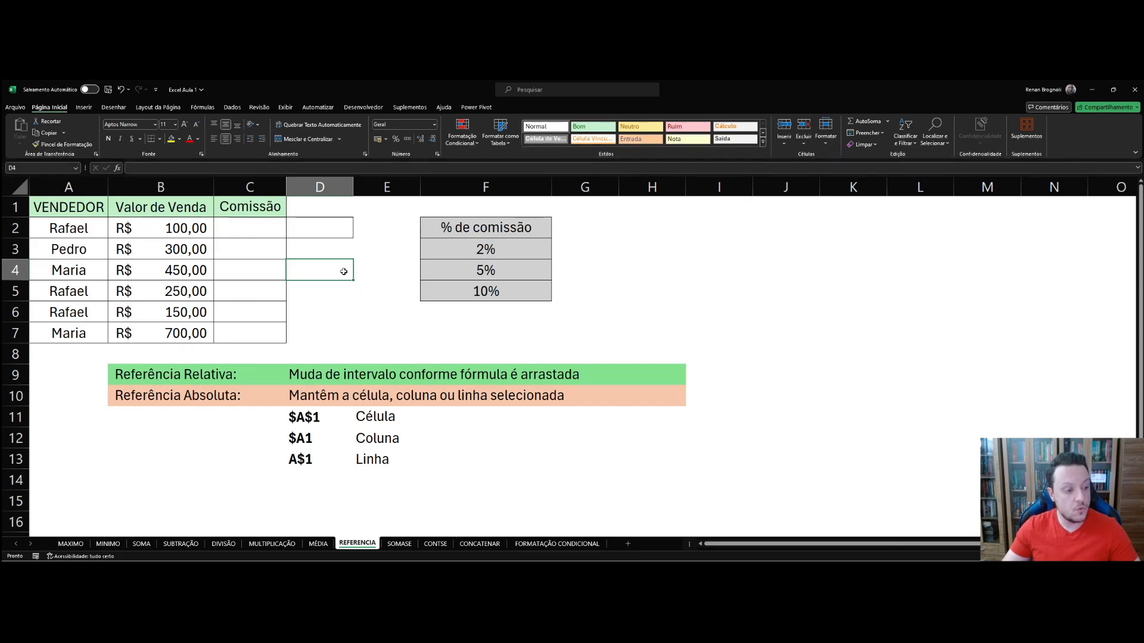
# Step: Enter the commission formula =B2*$F3 in C2, locking only the column of the 2% rate reference
pyautogui.click(250, 229)
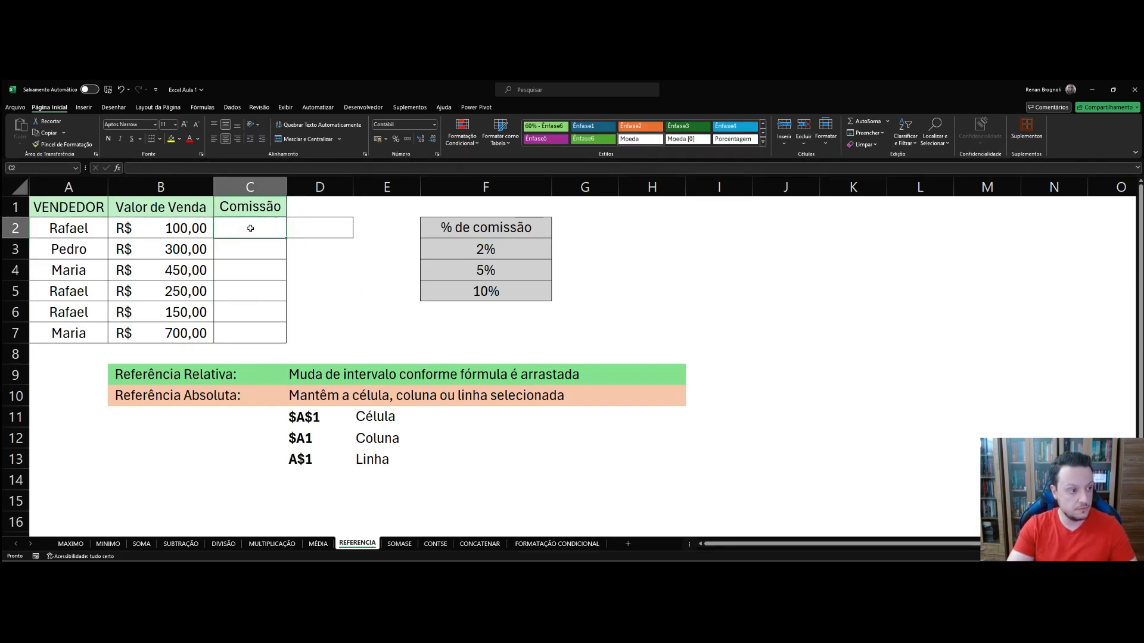
pyautogui.write('=')
pyautogui.click(191, 229)
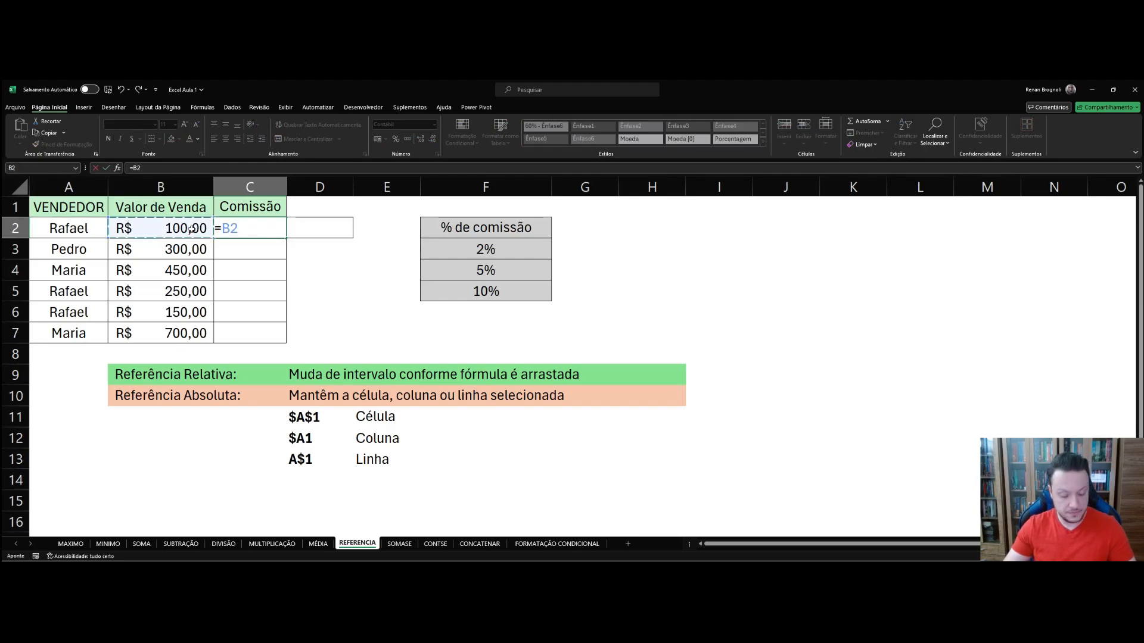
pyautogui.write('*')
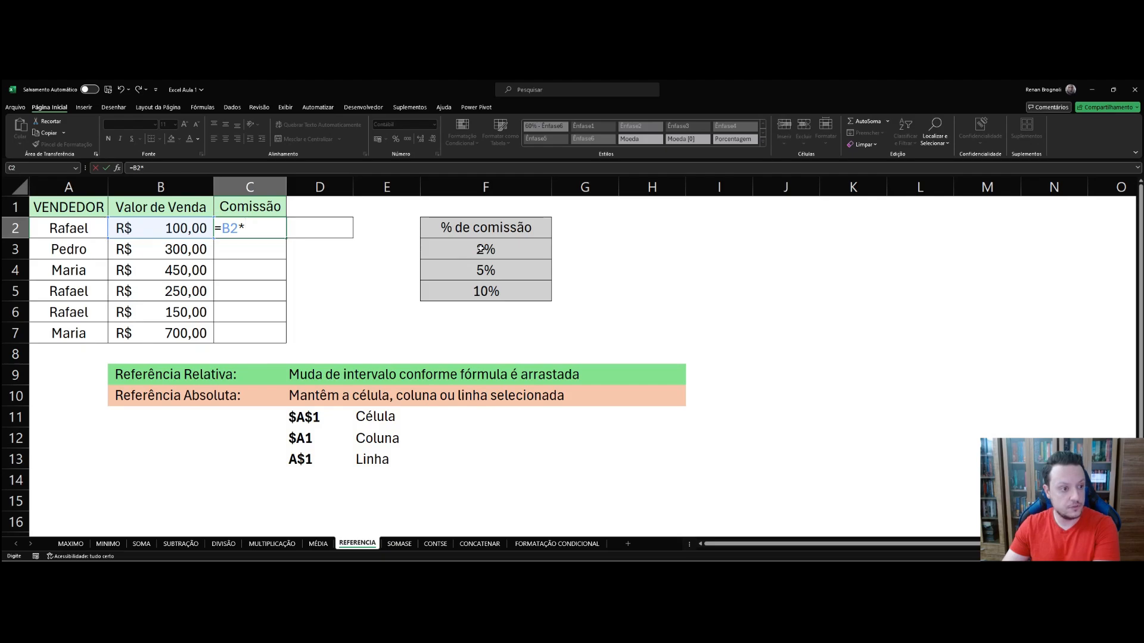
pyautogui.click(481, 250)
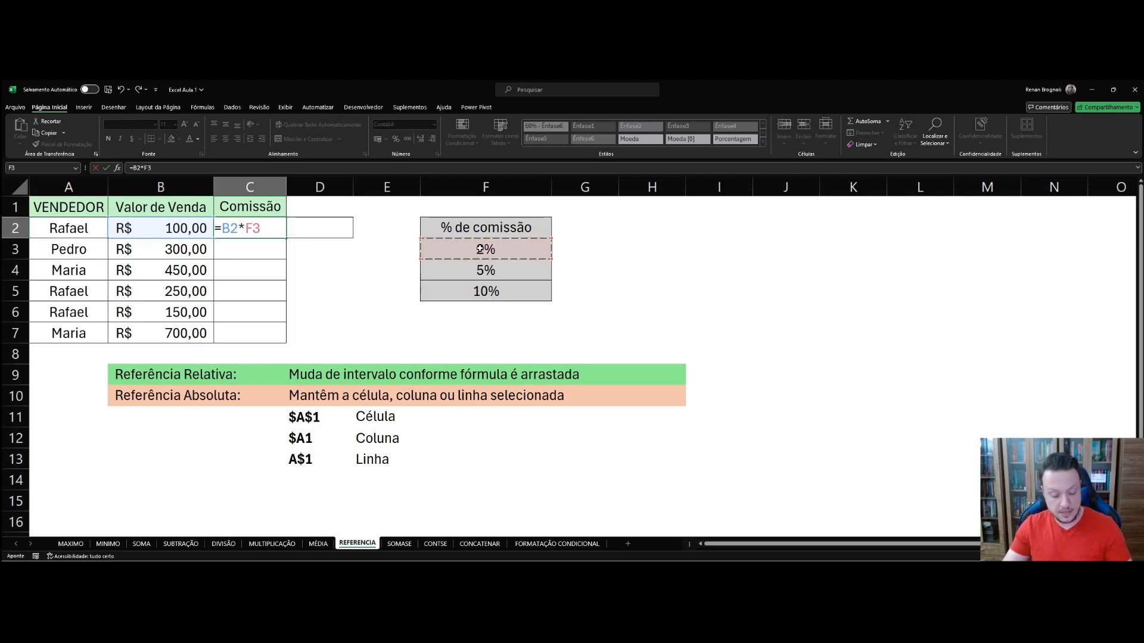
pyautogui.press('F4')
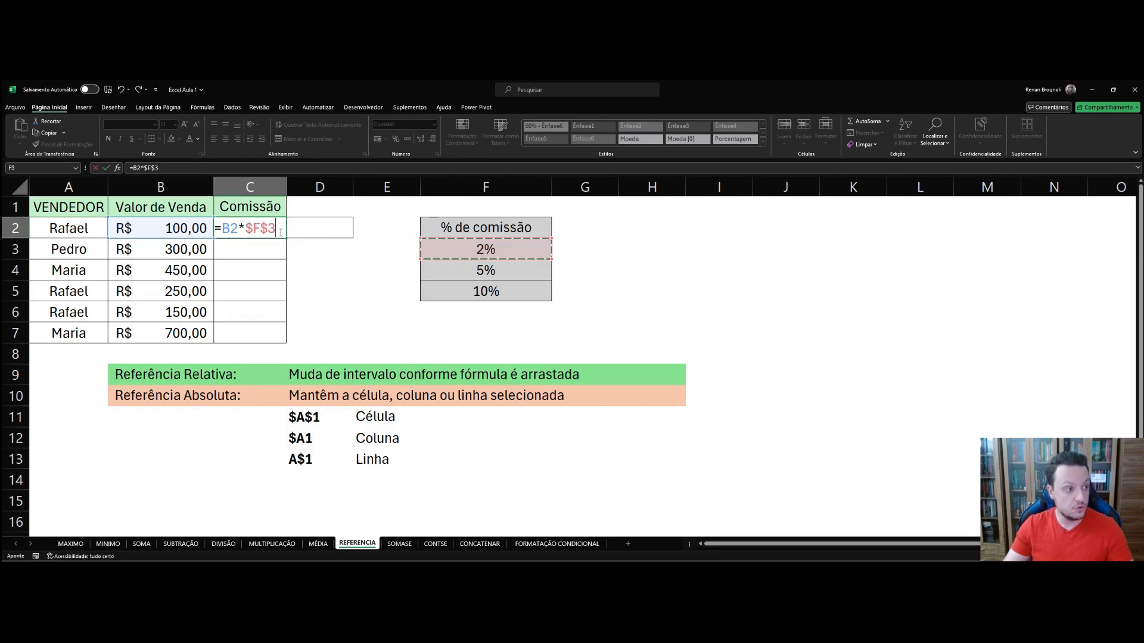
pyautogui.press('F4')
pyautogui.press('F4')
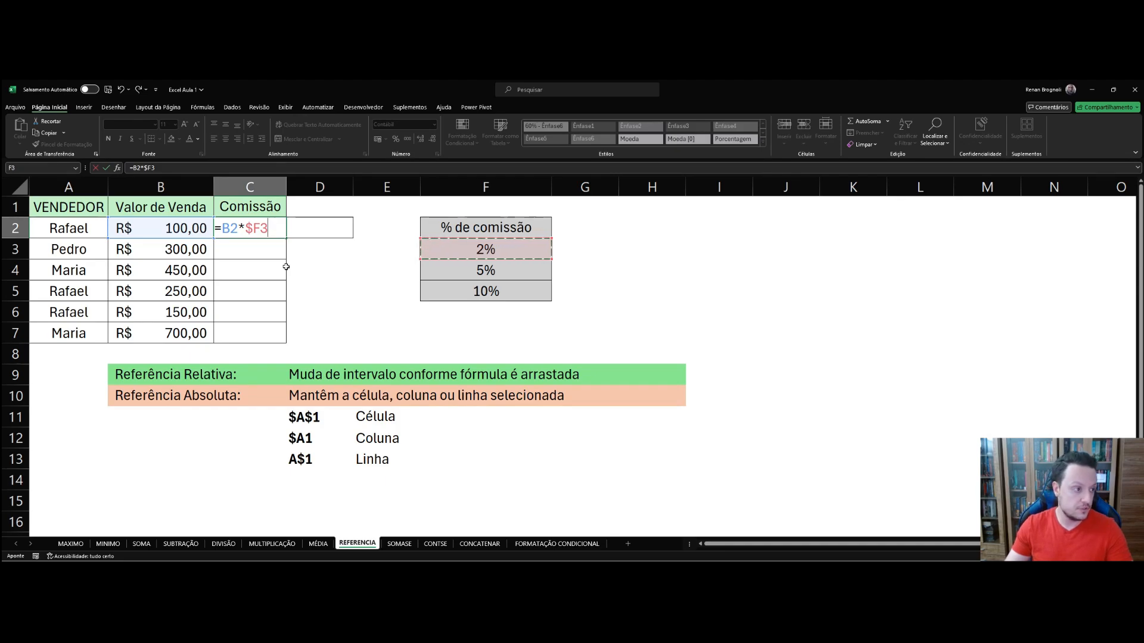
pyautogui.press('Return')
# Step: Fill the column-locked commission formula from C2 down to C7
pyautogui.click(265, 234)
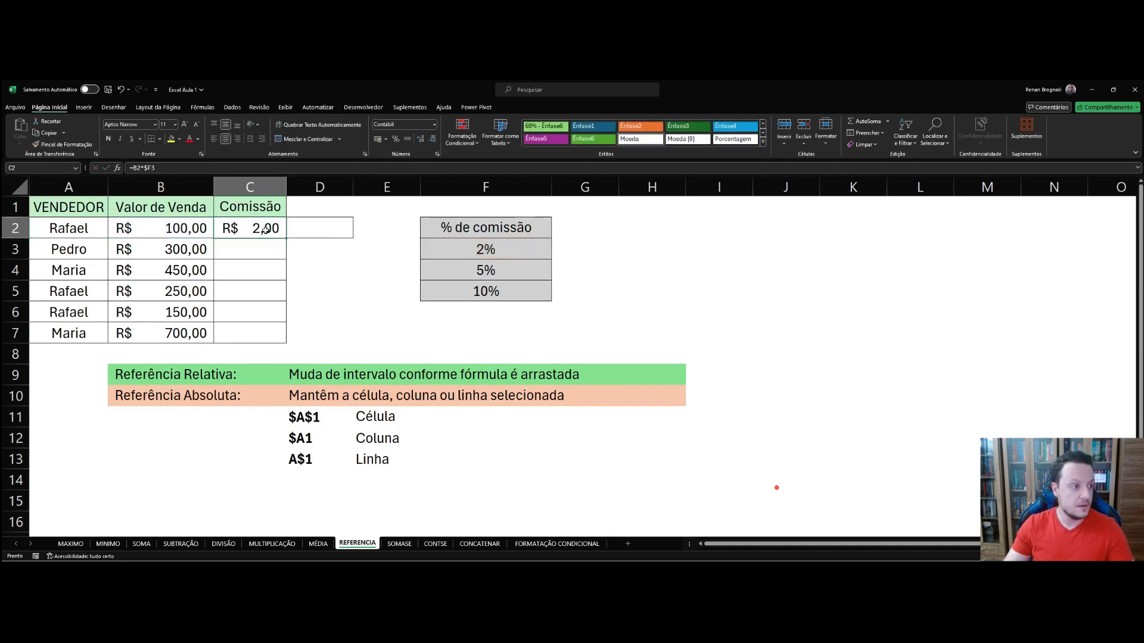
pyautogui.moveTo(285, 239); pyautogui.dragTo(282, 341)
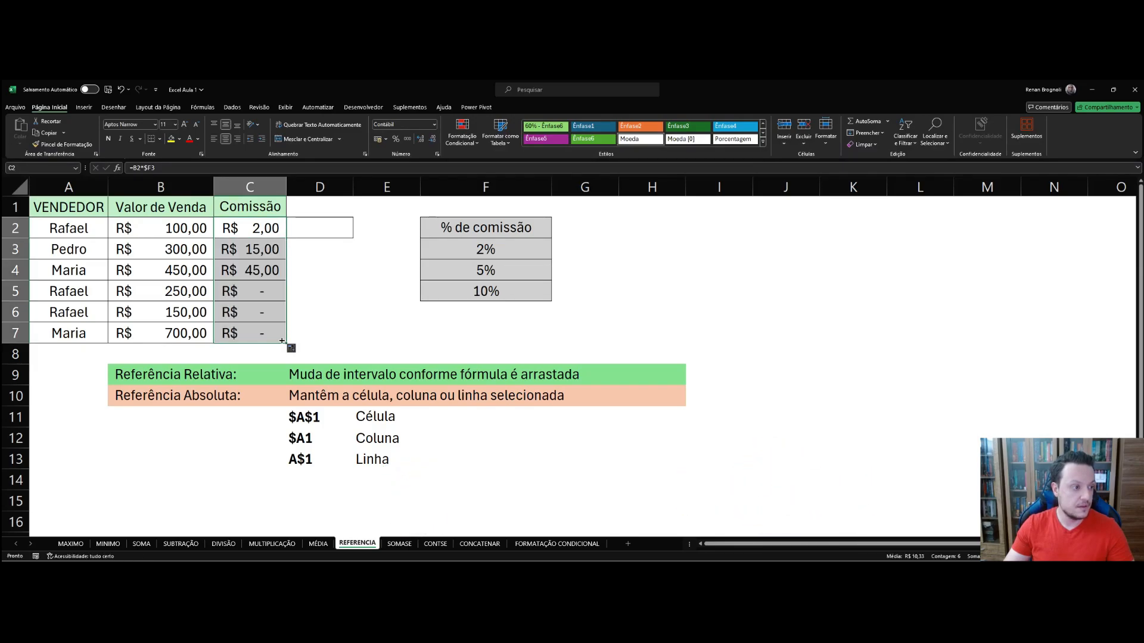
# Step: Inspect the filled formulas in C2 through C5 to compare the sale value and column-locked rate references
pyautogui.doubleClick(267, 228)
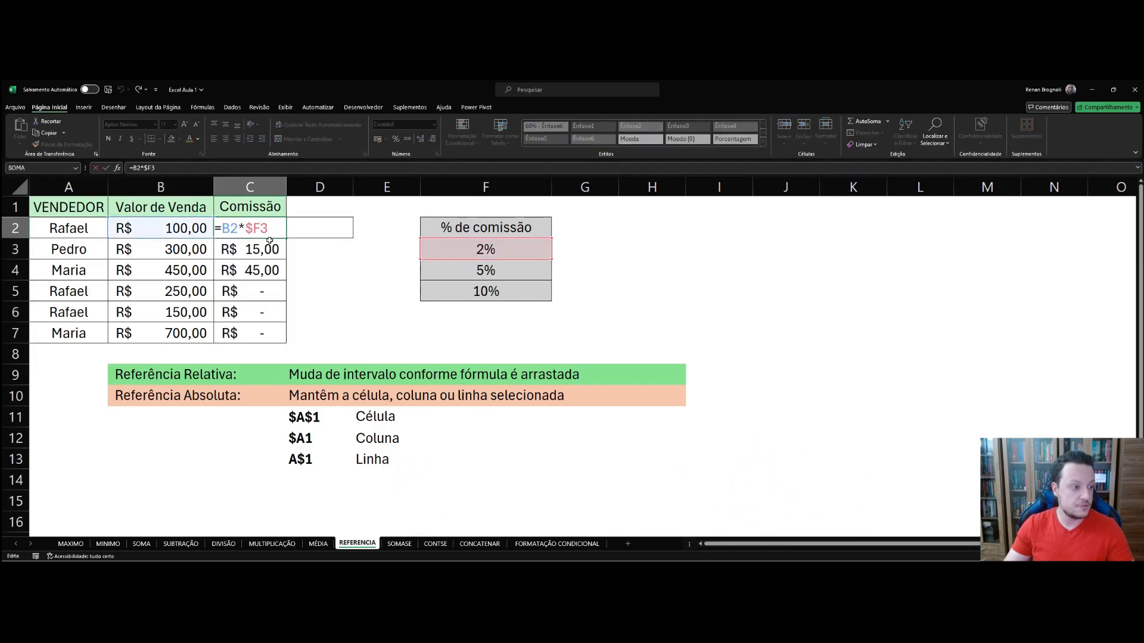
pyautogui.doubleClick(268, 249)
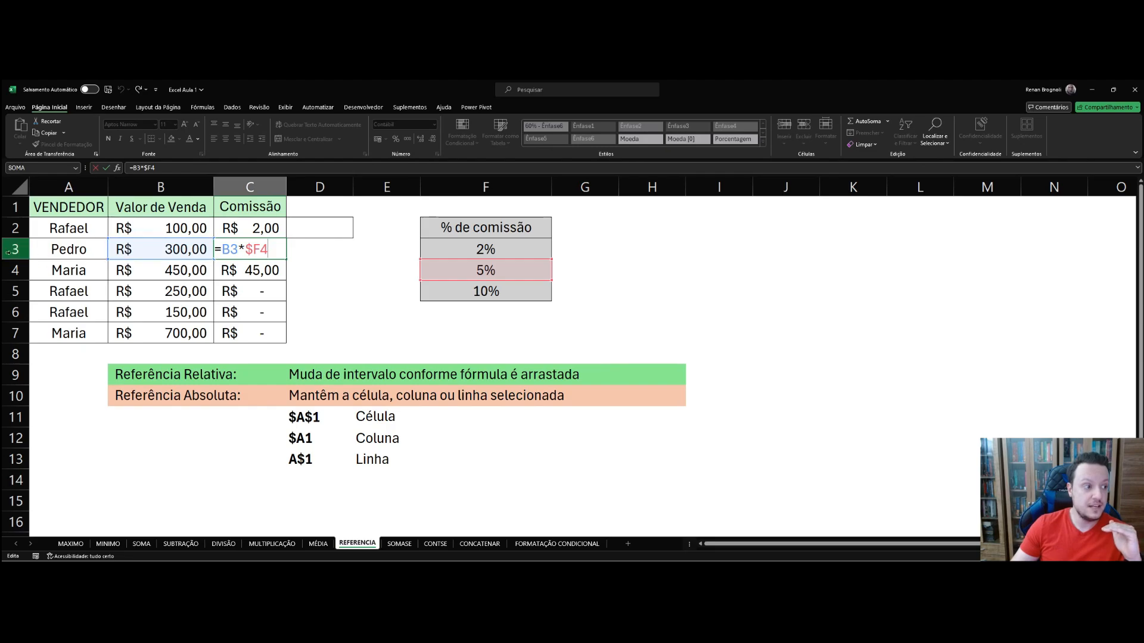
pyautogui.doubleClick(245, 271)
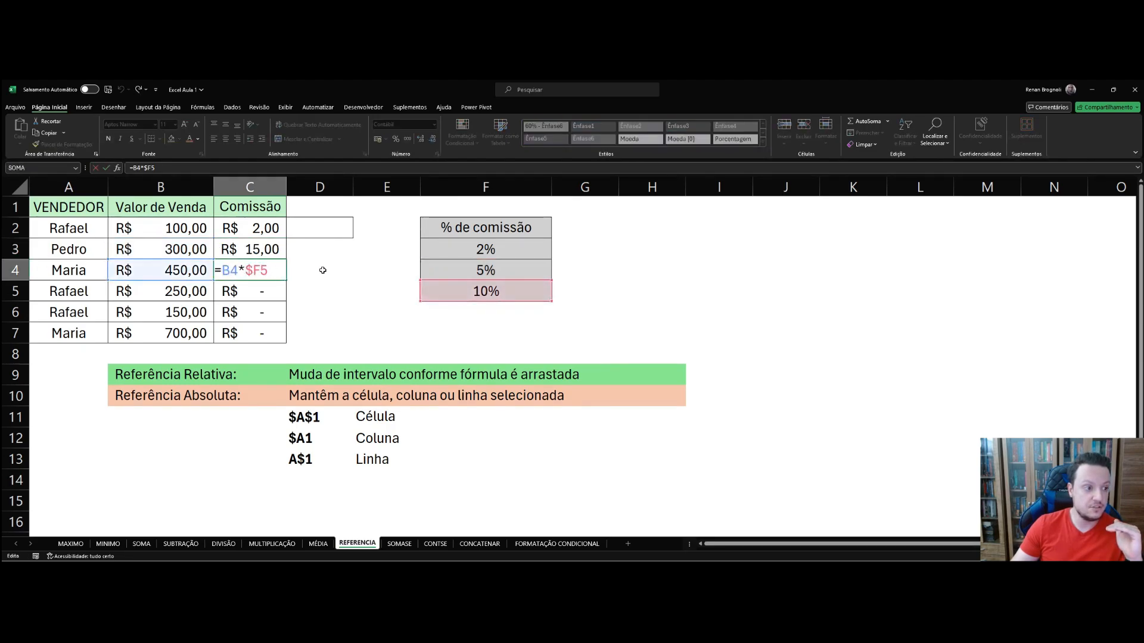
pyautogui.click(244, 293)
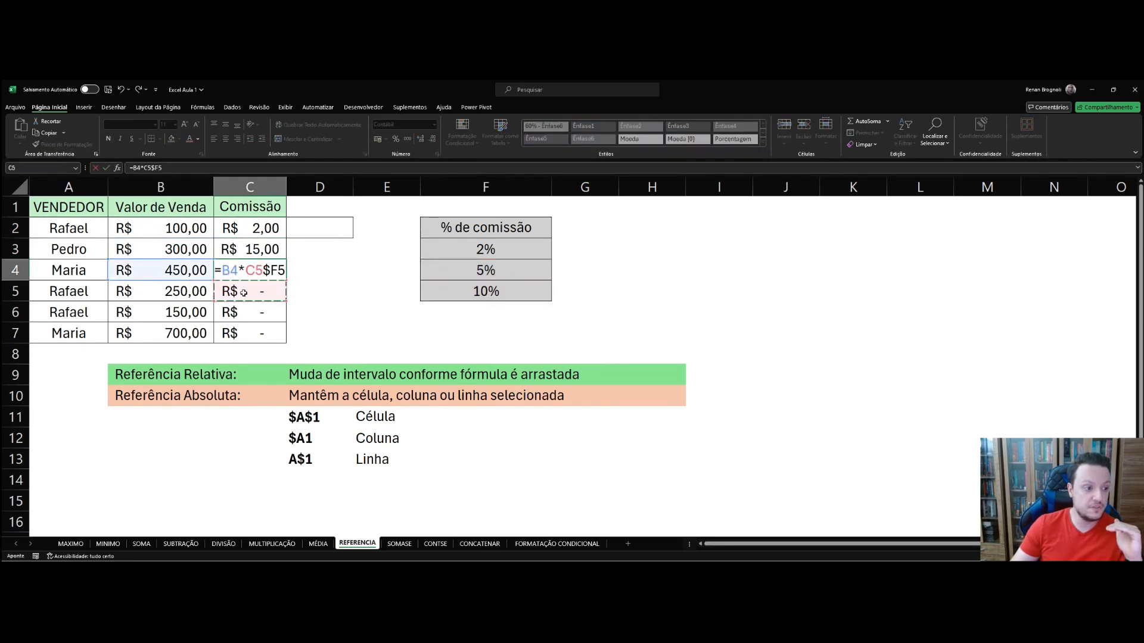
pyautogui.press('Escape')
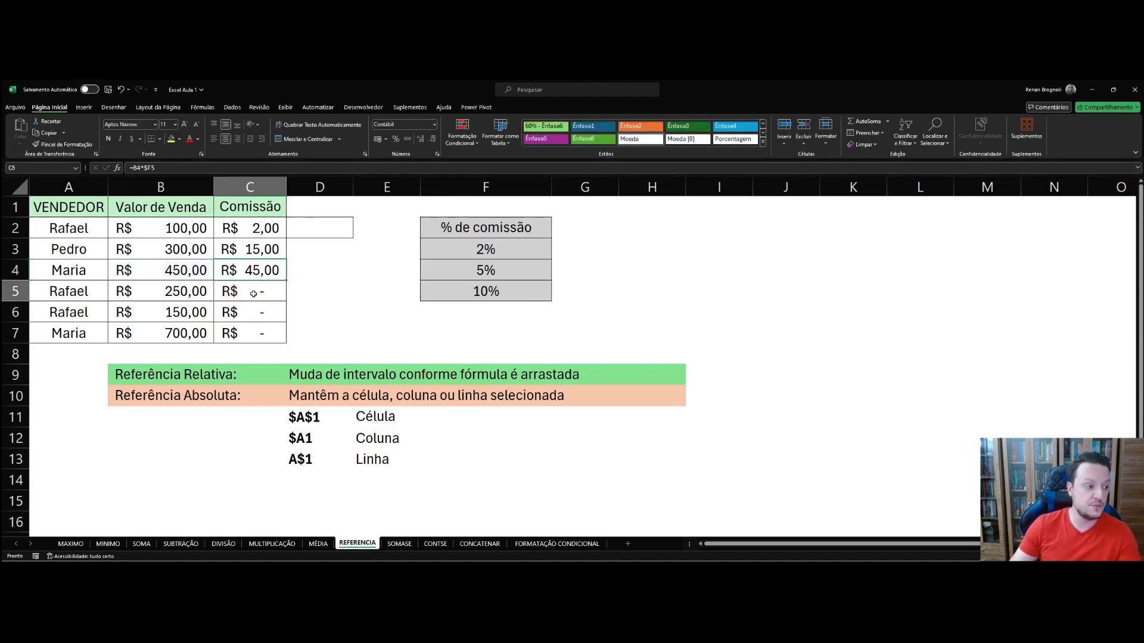
pyautogui.doubleClick(254, 292)
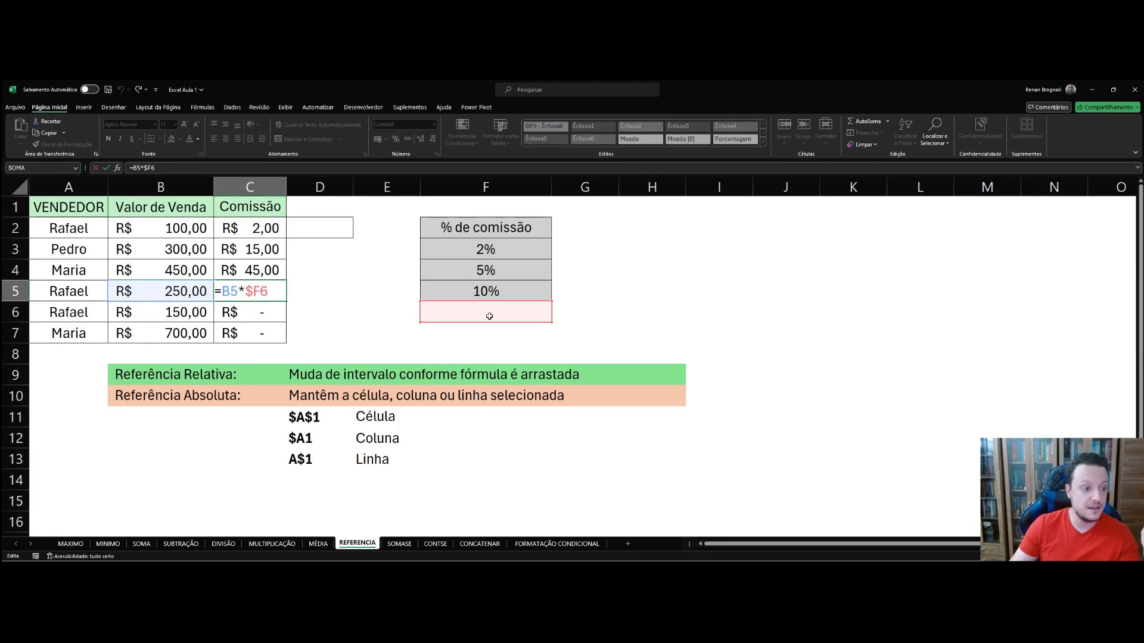
pyautogui.click(366, 311)
# Step: Copy the column-locked formula from C2 across to D2 and inspect its references
pyautogui.click(271, 227)
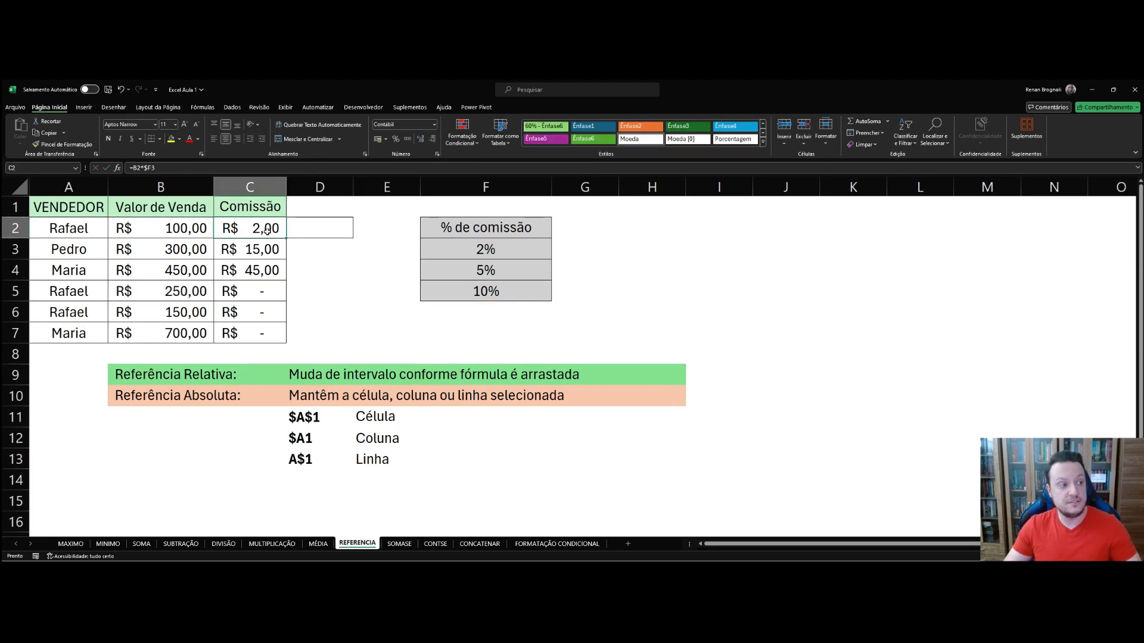
pyautogui.moveTo(278, 231); pyautogui.dragTo(324, 245)
pyautogui.doubleClick(334, 228)
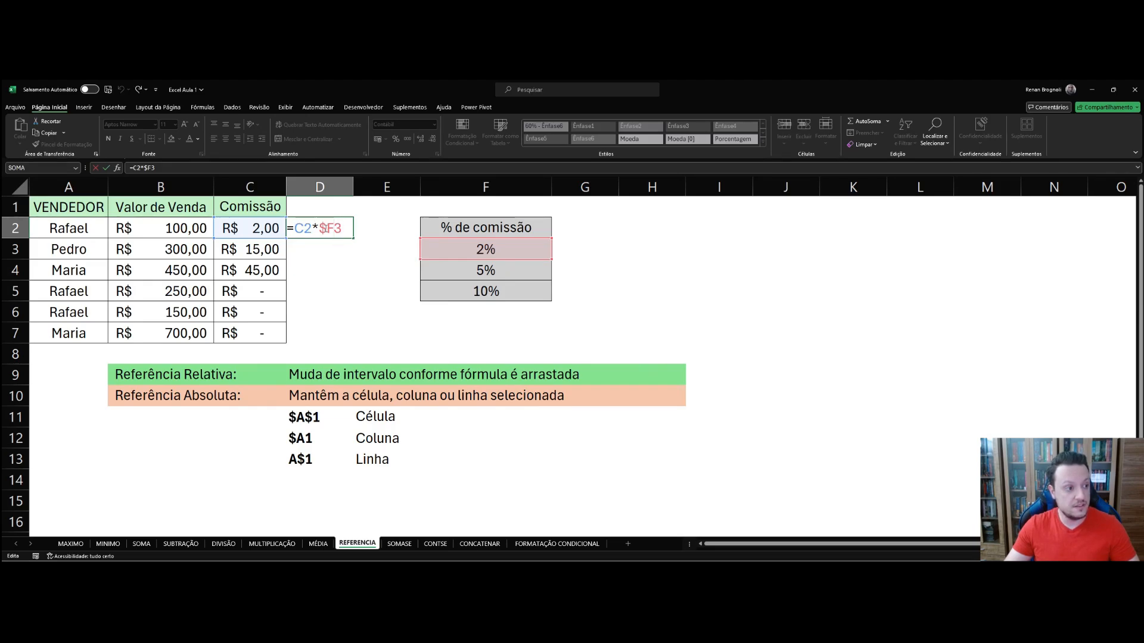
pyautogui.click(369, 263)
# Step: Extend the column-locked formula from D2 across to E2 and check which rate cell it references
pyautogui.click(330, 231)
pyautogui.moveTo(353, 239); pyautogui.dragTo(386, 238)
pyautogui.doubleClick(387, 228)
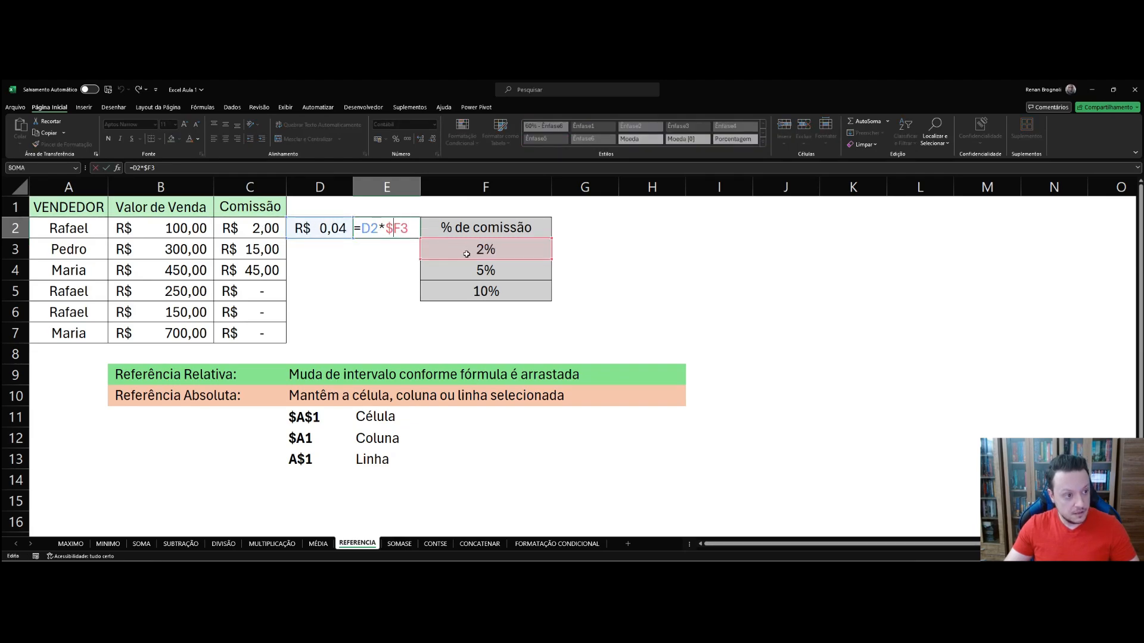
pyautogui.click(372, 288)
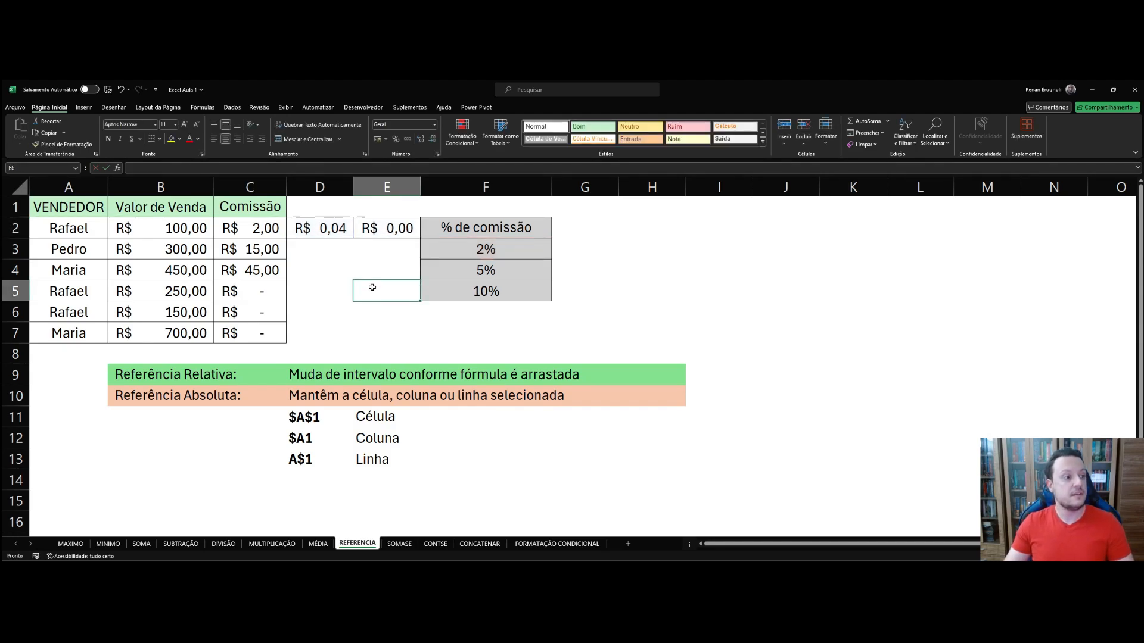
# Step: Review the 2% rate cell and the notes on column-locked $A1 and row-locked A$1 references
pyautogui.click(358, 258)
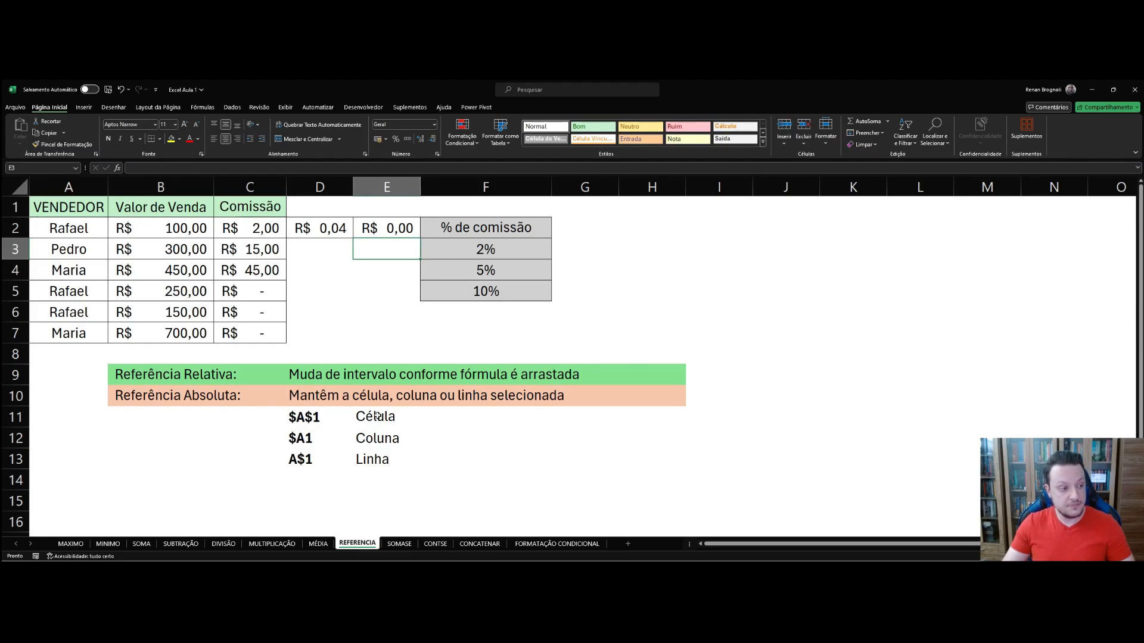
pyautogui.click(469, 245)
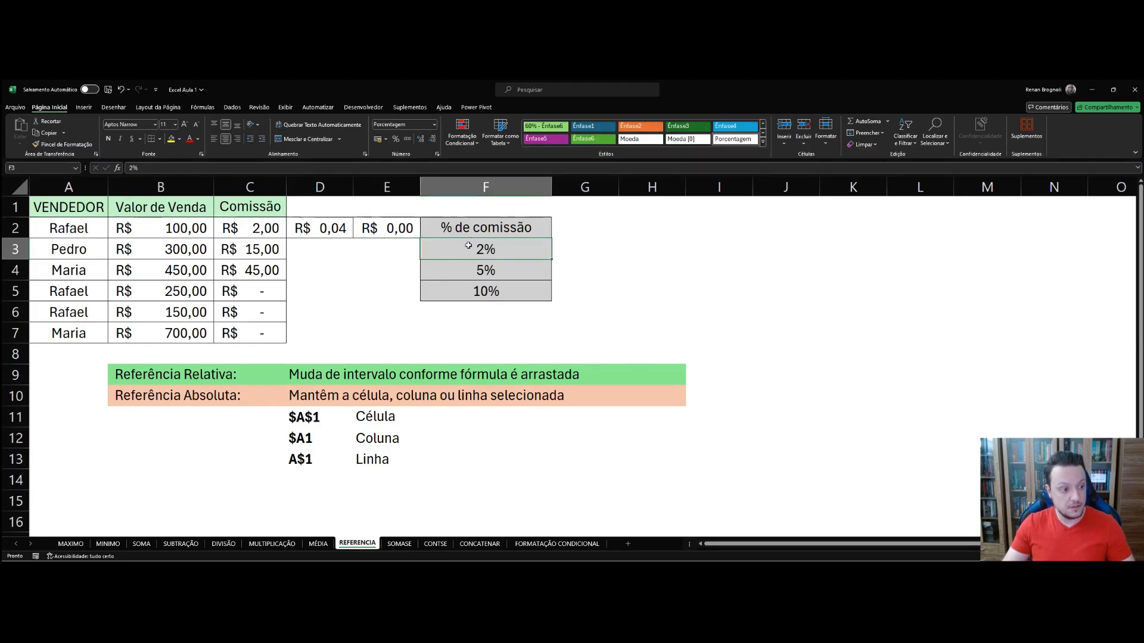
pyautogui.click(295, 439)
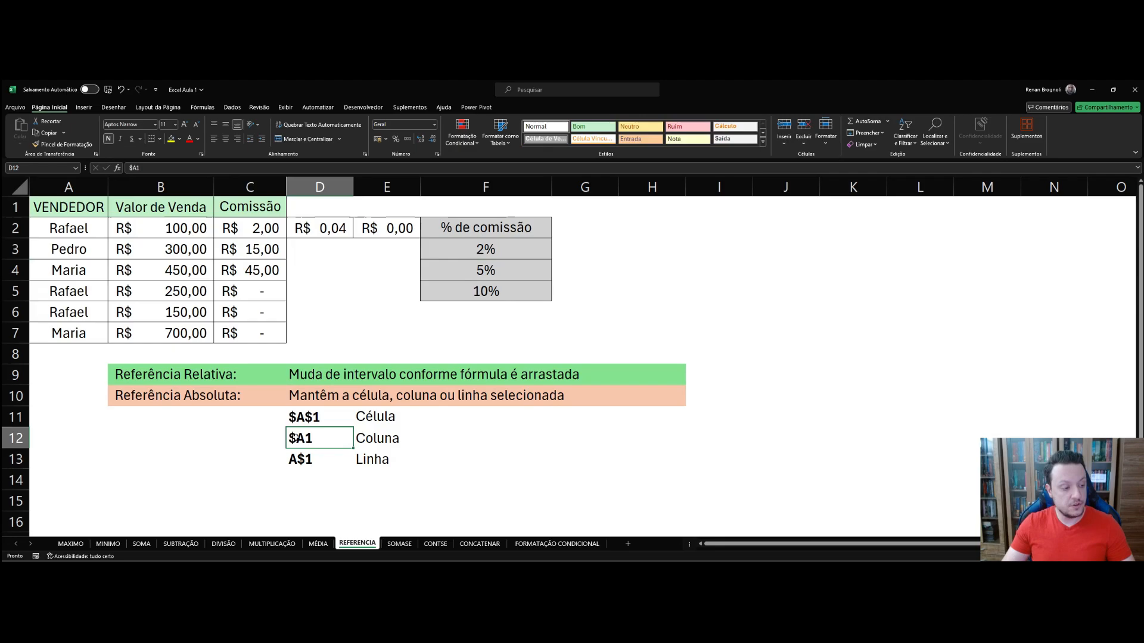
pyautogui.click(384, 438)
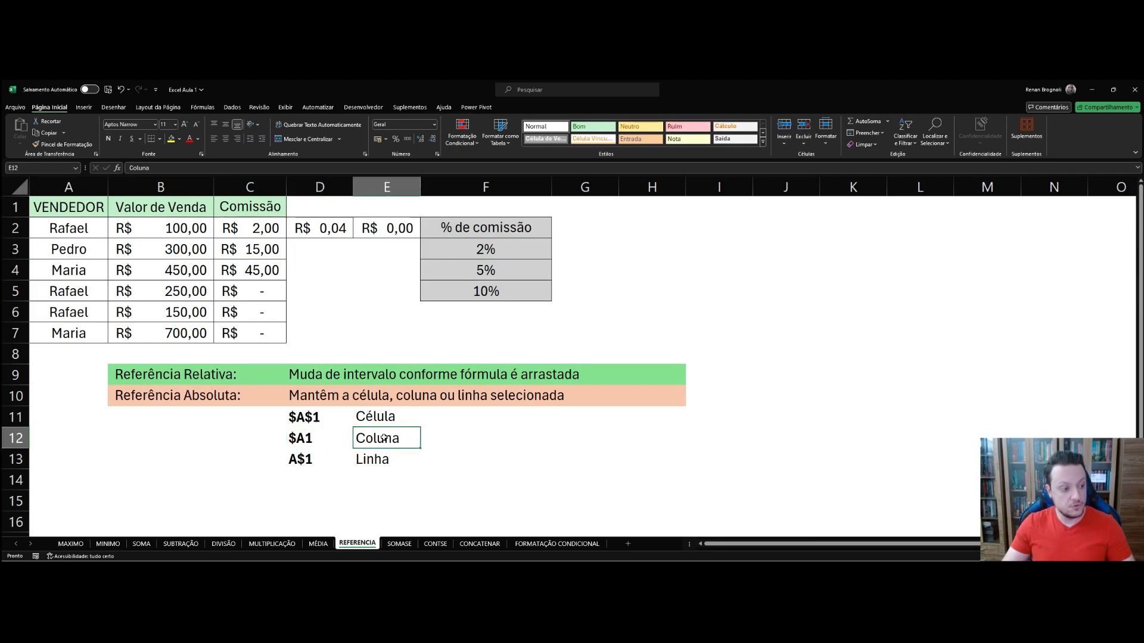
pyautogui.click(298, 459)
# Step: Delete the column-locked formulas from D2:E2 and C2:C7
pyautogui.moveTo(305, 229); pyautogui.dragTo(374, 230)
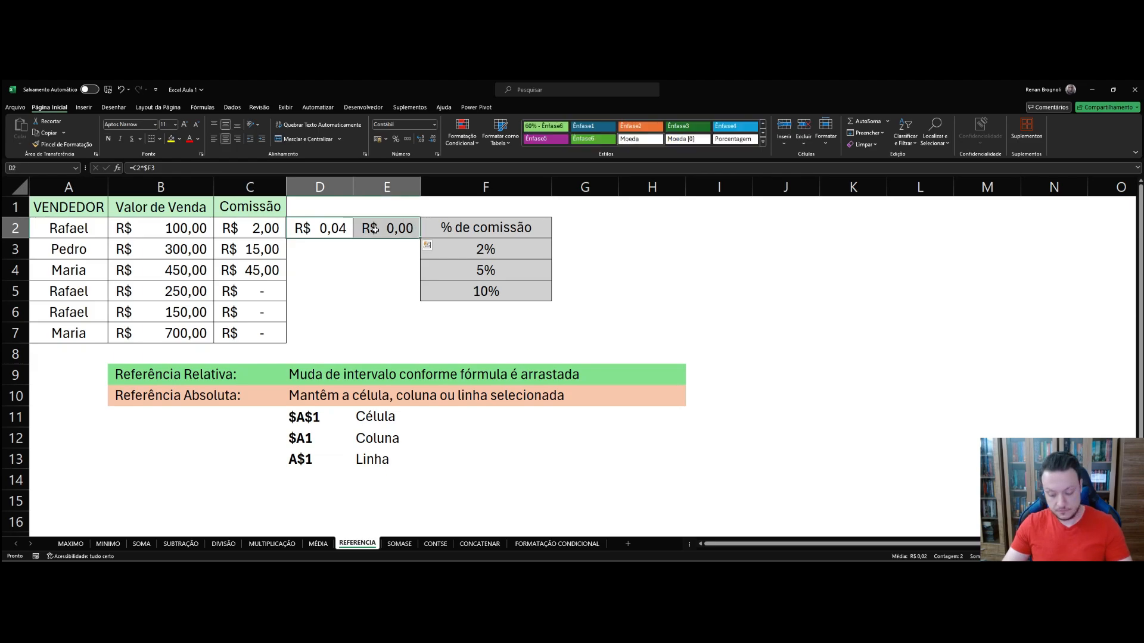
pyautogui.press('Delete')
pyautogui.moveTo(250, 228); pyautogui.dragTo(255, 331)
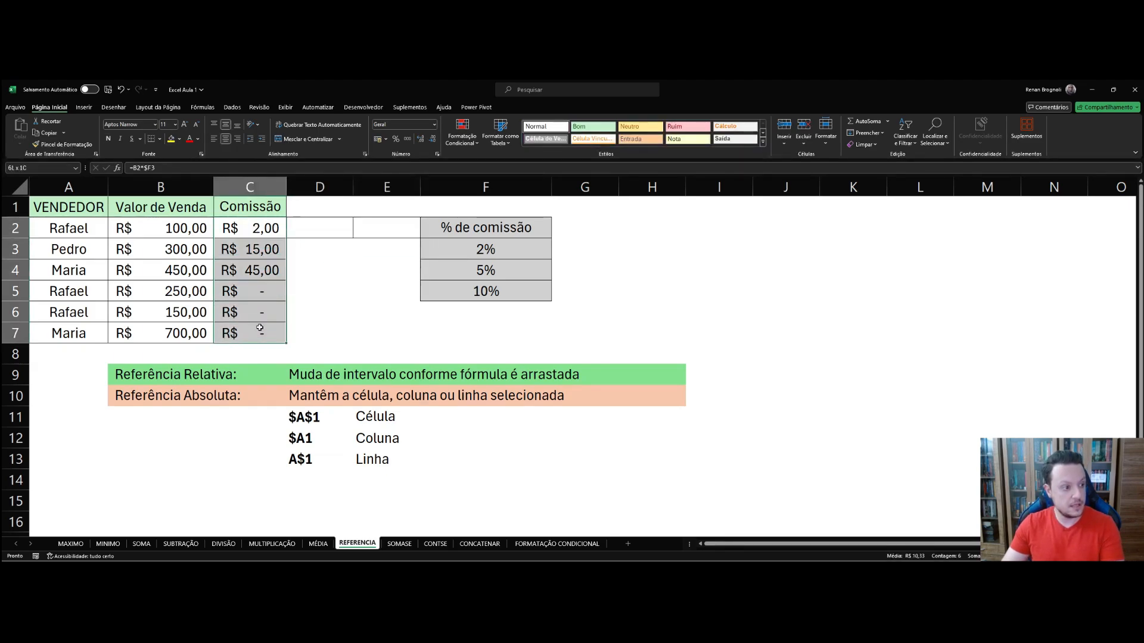
pyautogui.press('Delete')
pyautogui.click(374, 265)
# Step: Enter the commission formula =B2*F$3 in C2, locking only the row of the 2% rate reference
pyautogui.click(253, 229)
pyautogui.write('=')
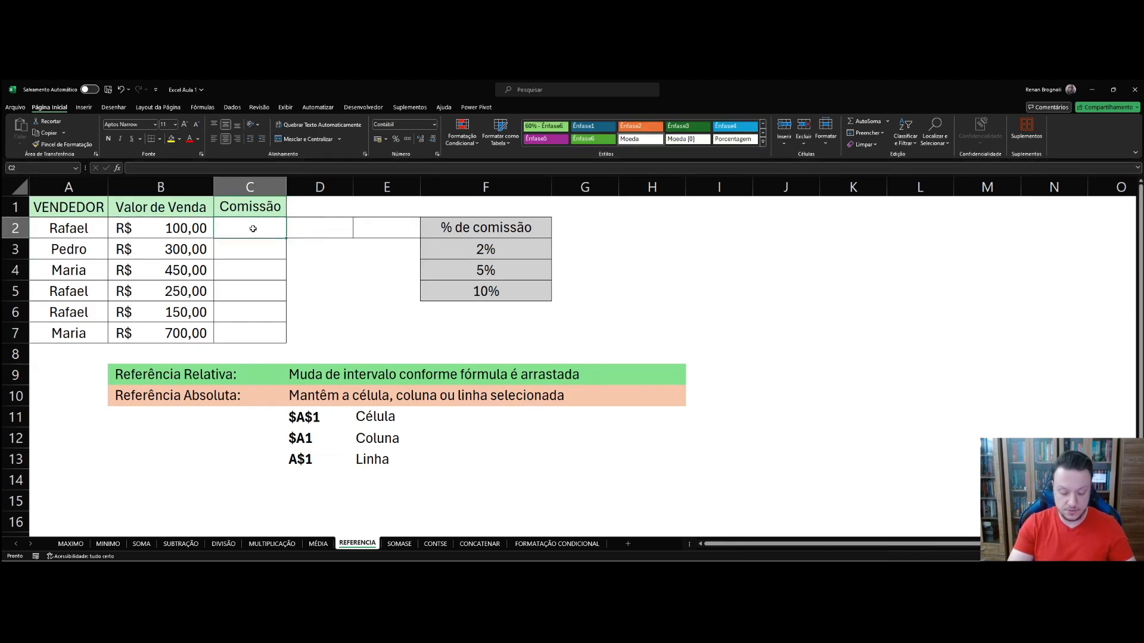
pyautogui.click(183, 229)
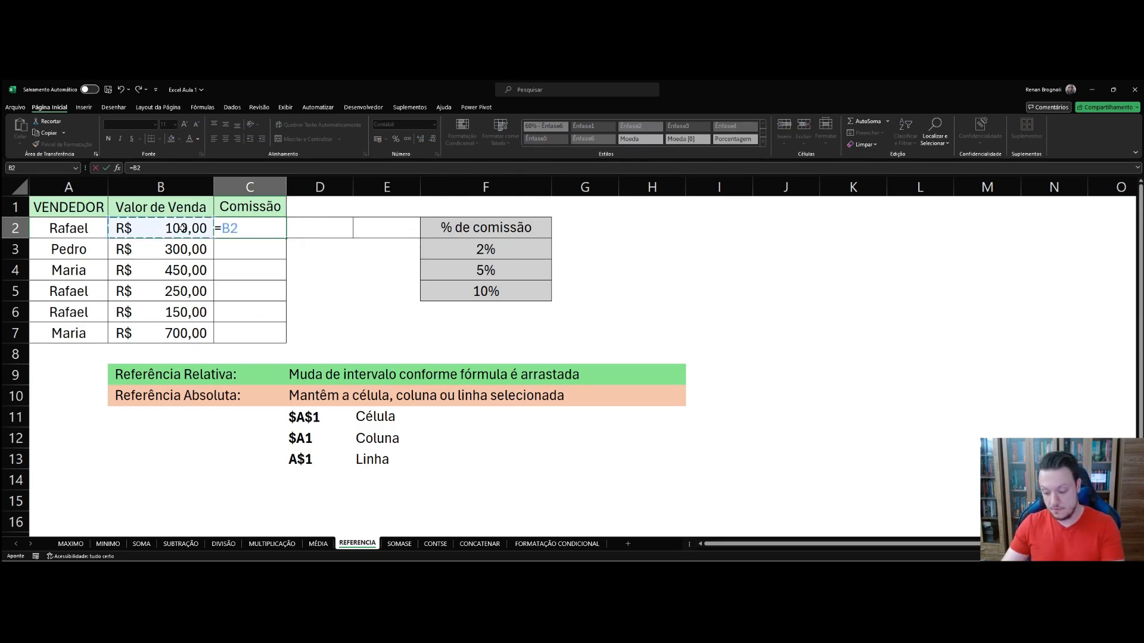
pyautogui.write('*')
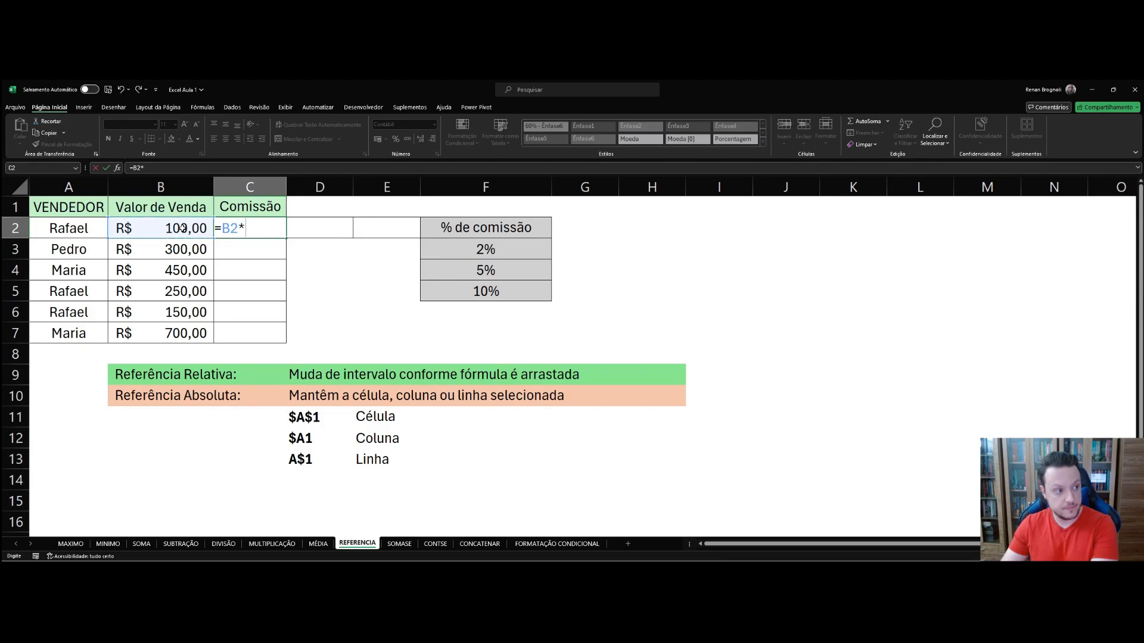
pyautogui.click(483, 251)
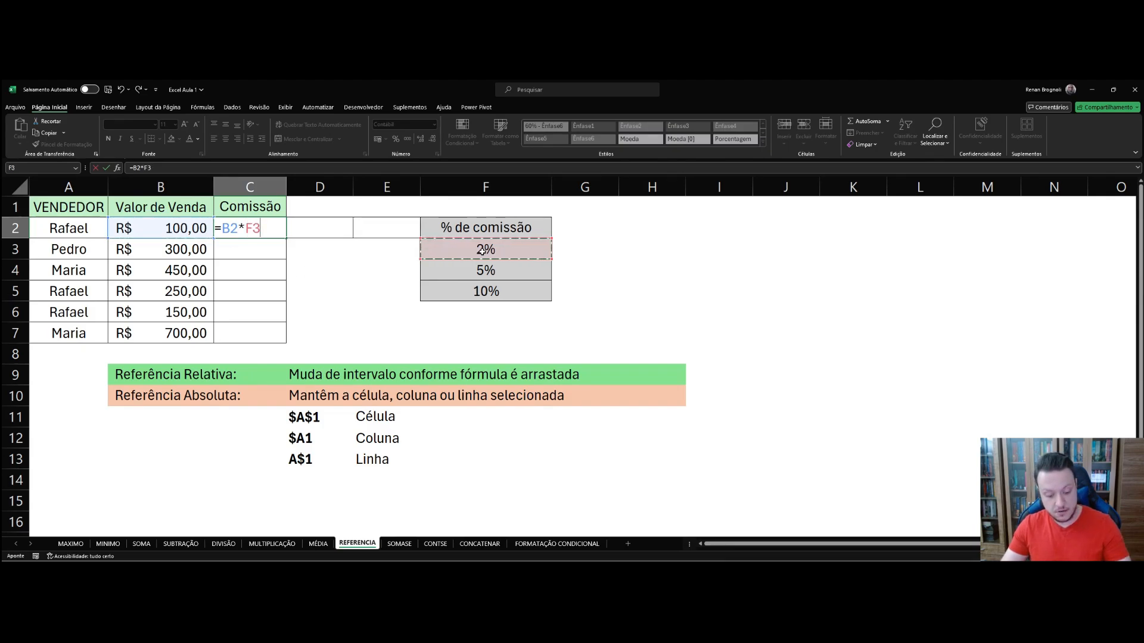
pyautogui.press('F4')
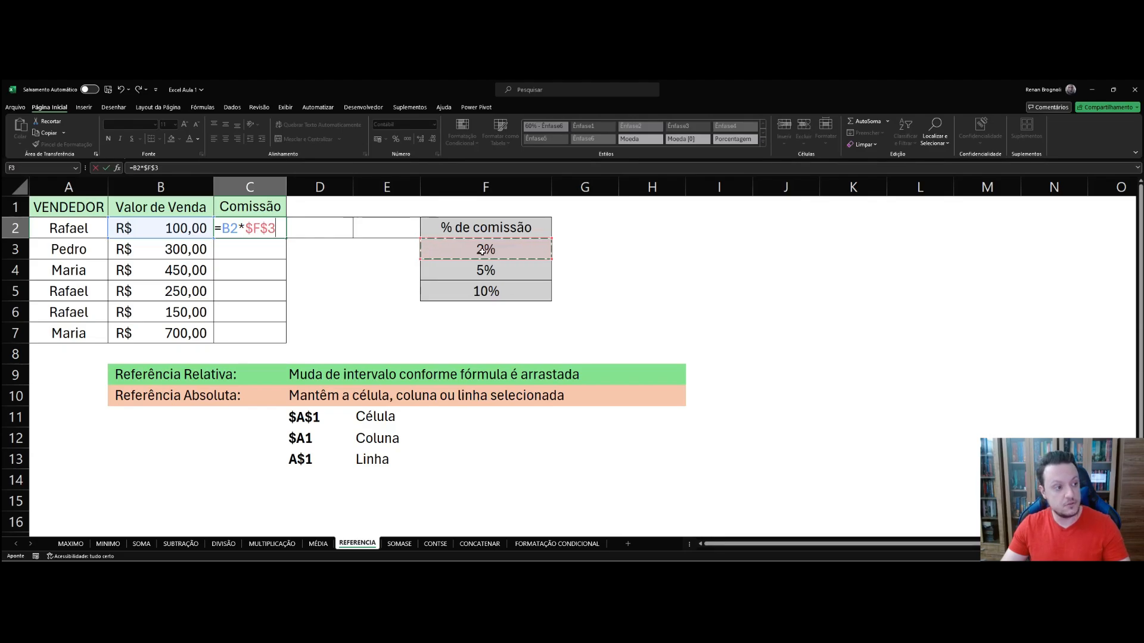
pyautogui.press('F4')
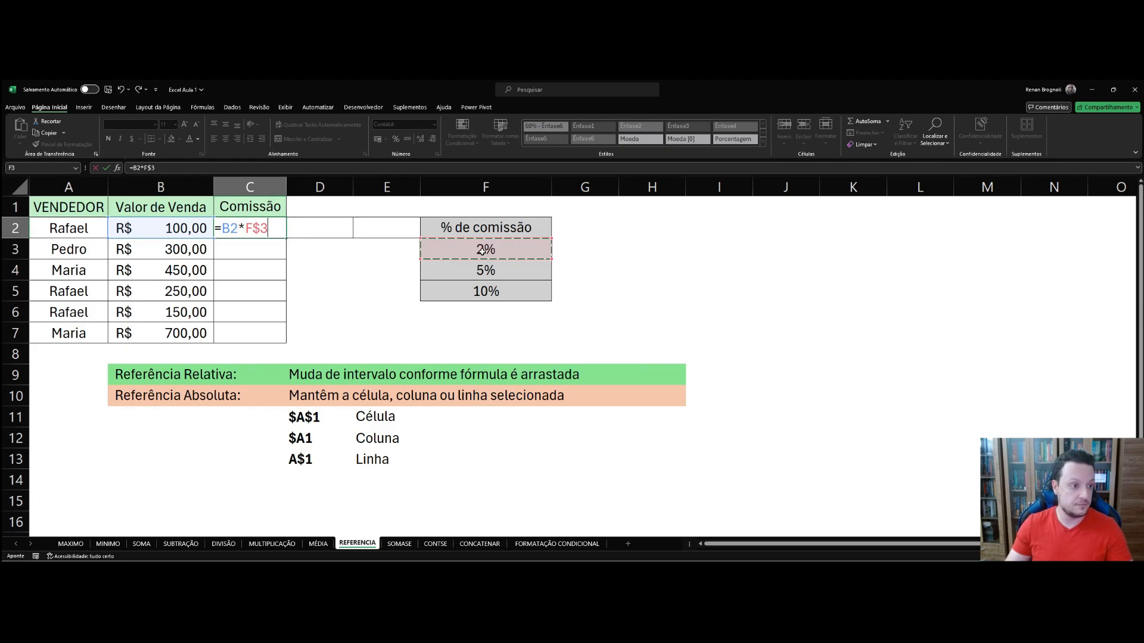
pyautogui.press('Return')
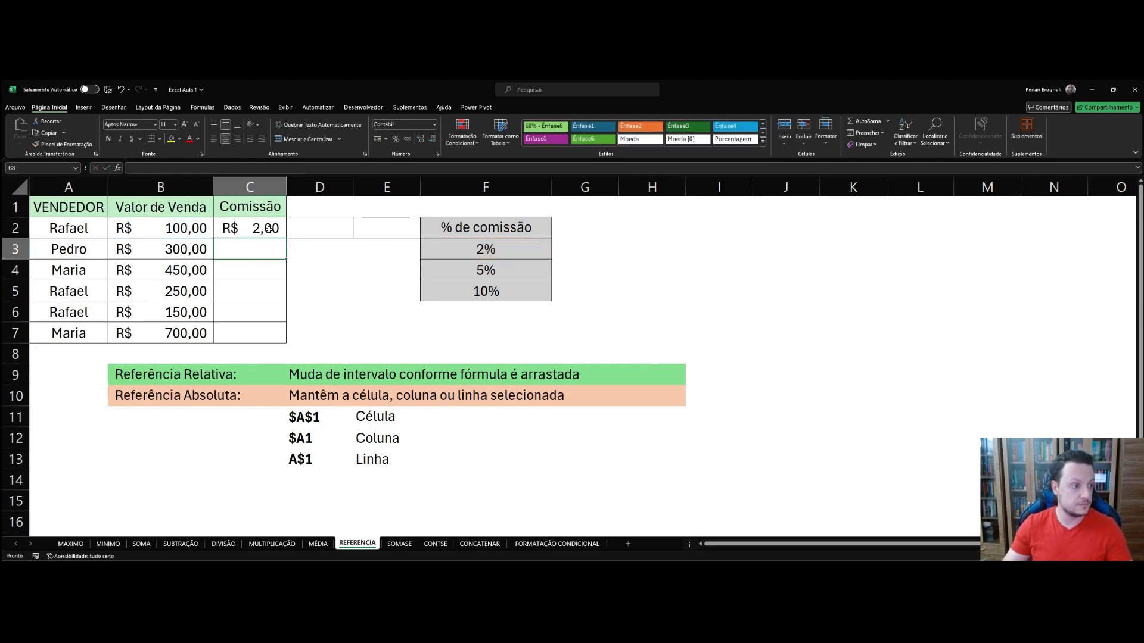
# Step: Fill the row-locked commission formula from C2 down to C7
pyautogui.click(268, 230)
pyautogui.moveTo(286, 238); pyautogui.dragTo(280, 339)
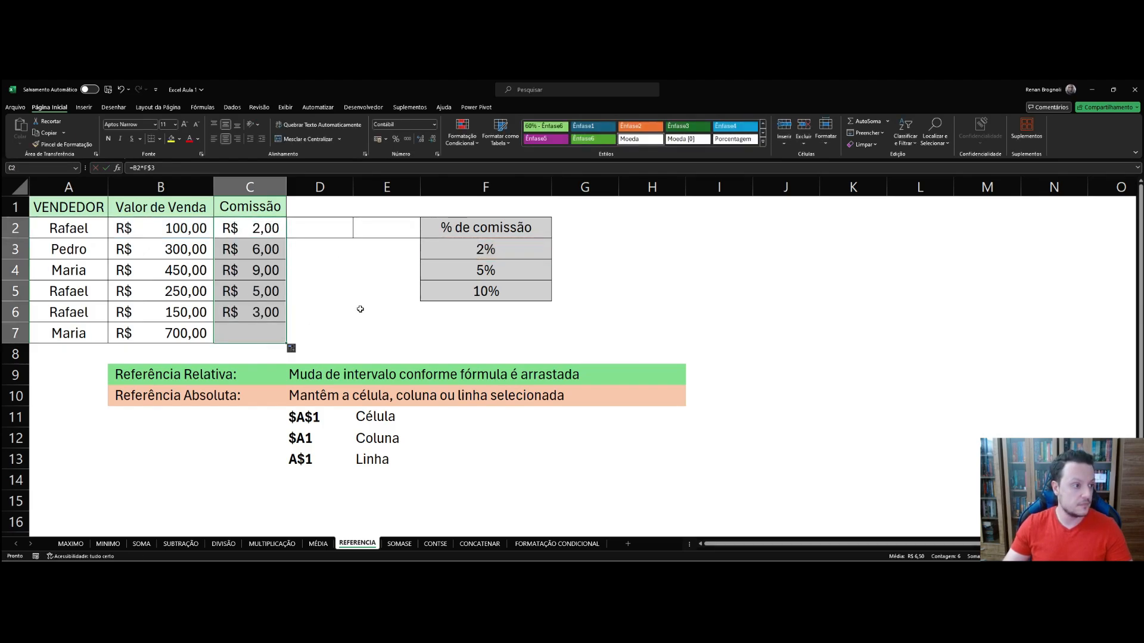
pyautogui.click(386, 311)
# Step: Inspect the row-locked formulas in C2 through C6 to compare their sale value and rate references
pyautogui.doubleClick(256, 228)
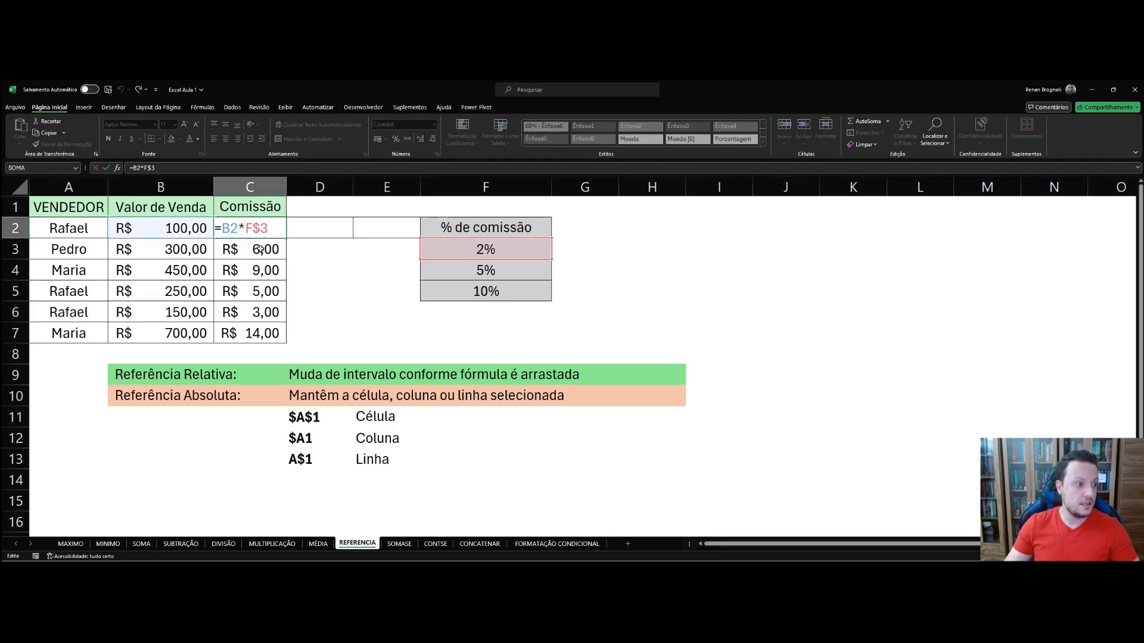
pyautogui.press('Return')
pyautogui.press('F2')
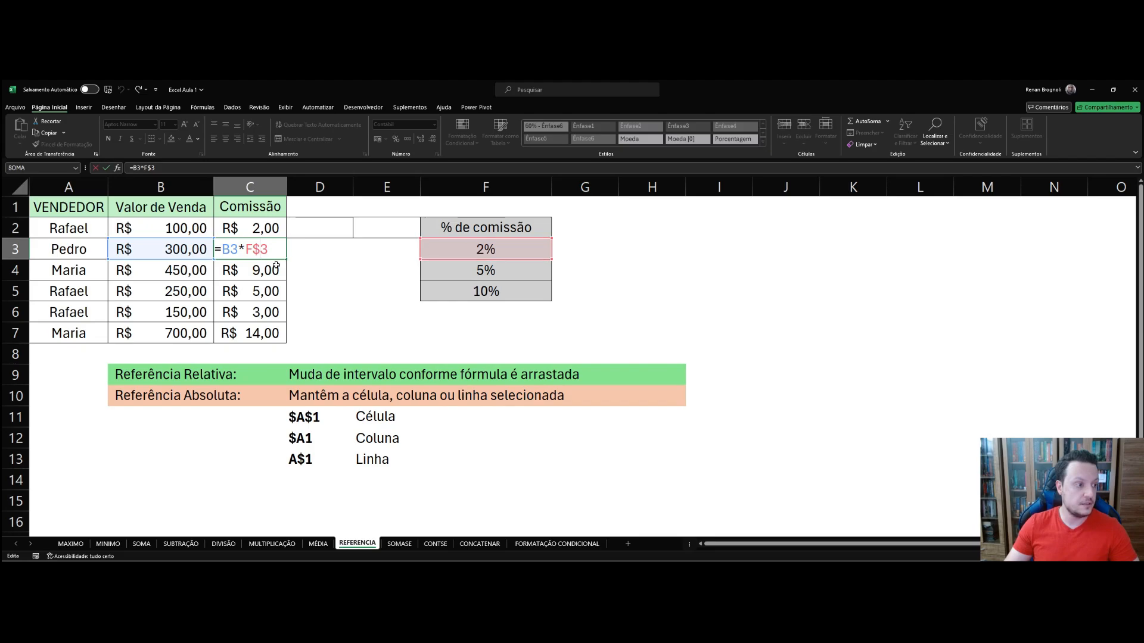
pyautogui.press('Return')
pyautogui.press('F2')
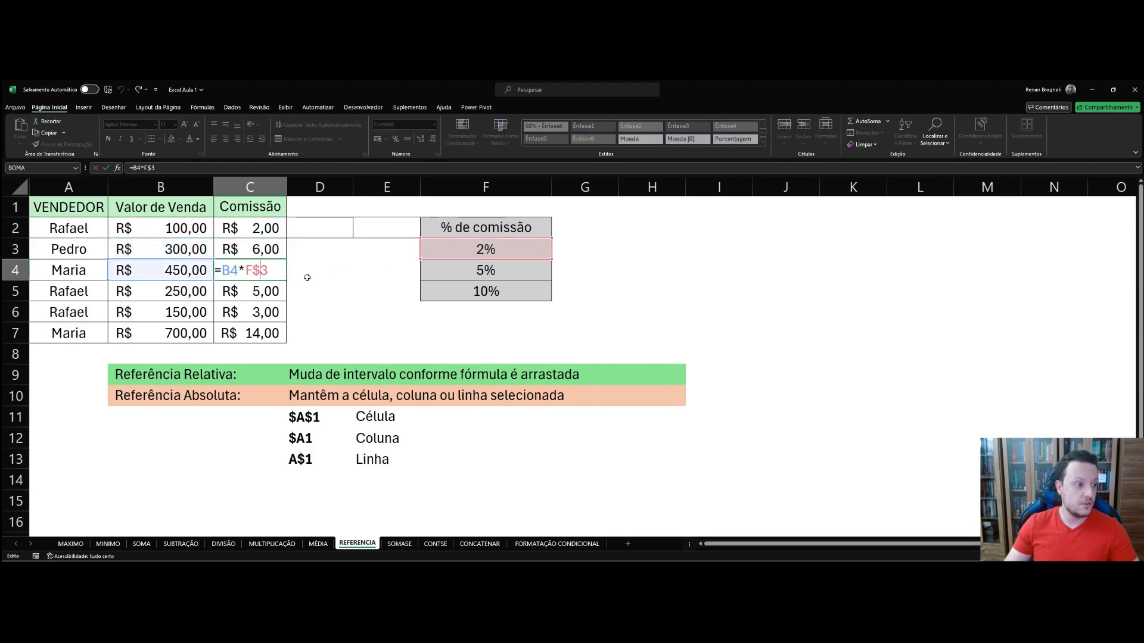
pyautogui.press('Return')
pyautogui.press('F2')
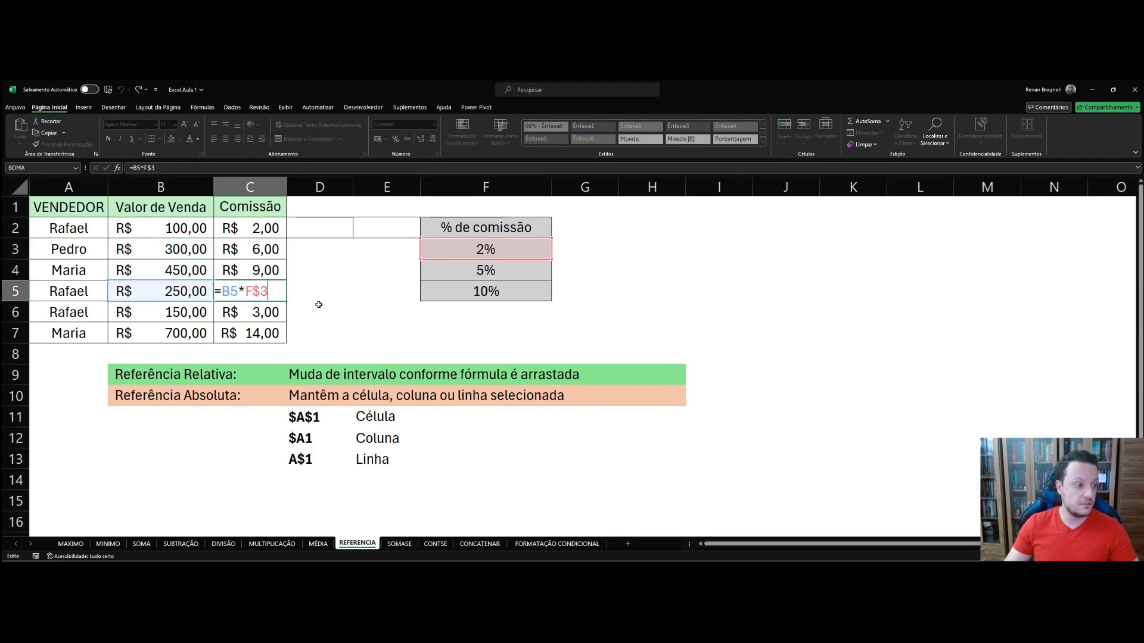
pyautogui.press('Return')
pyautogui.press('F2')
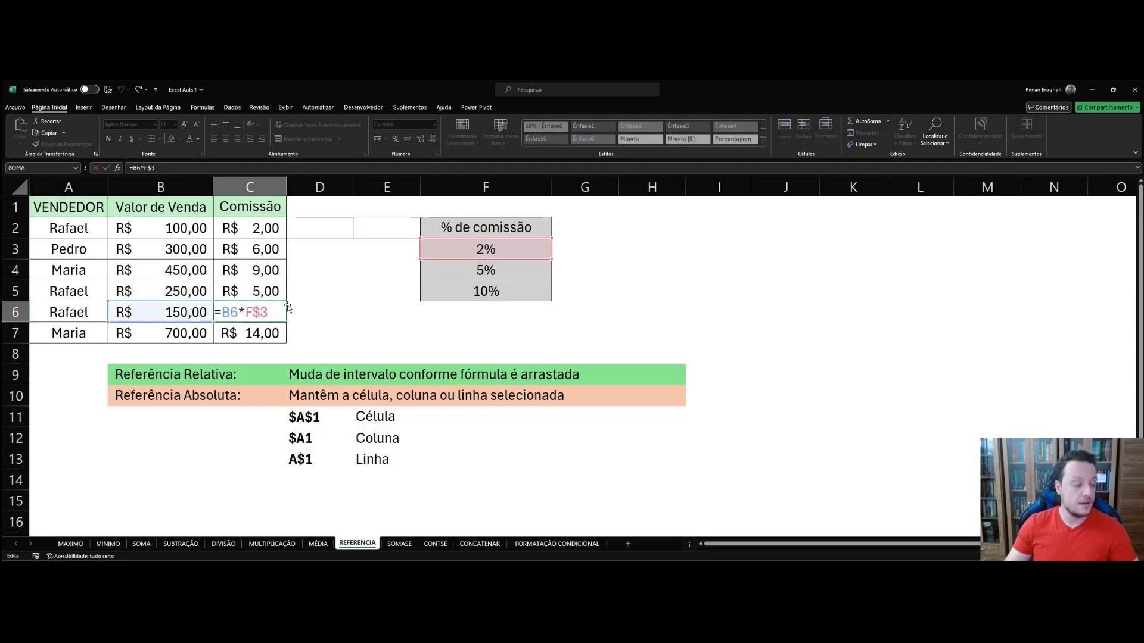
pyautogui.press('Return')
# Step: Copy the row-locked formula from C2 across to D2 and inspect its references
pyautogui.click(262, 230)
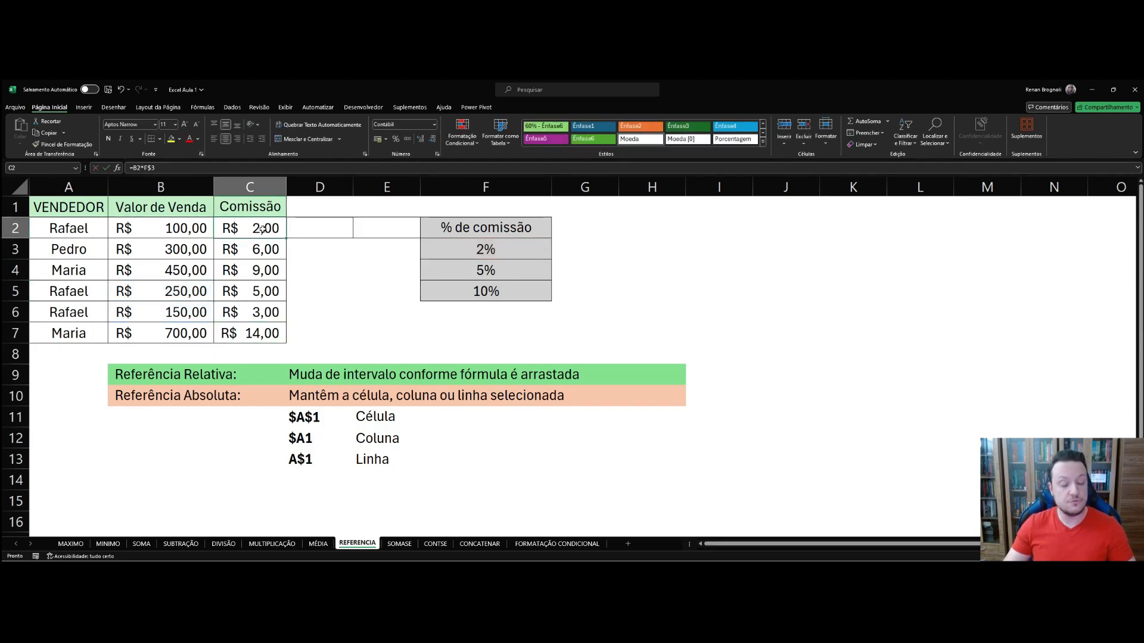
pyautogui.moveTo(286, 239); pyautogui.dragTo(326, 232)
pyautogui.doubleClick(330, 232)
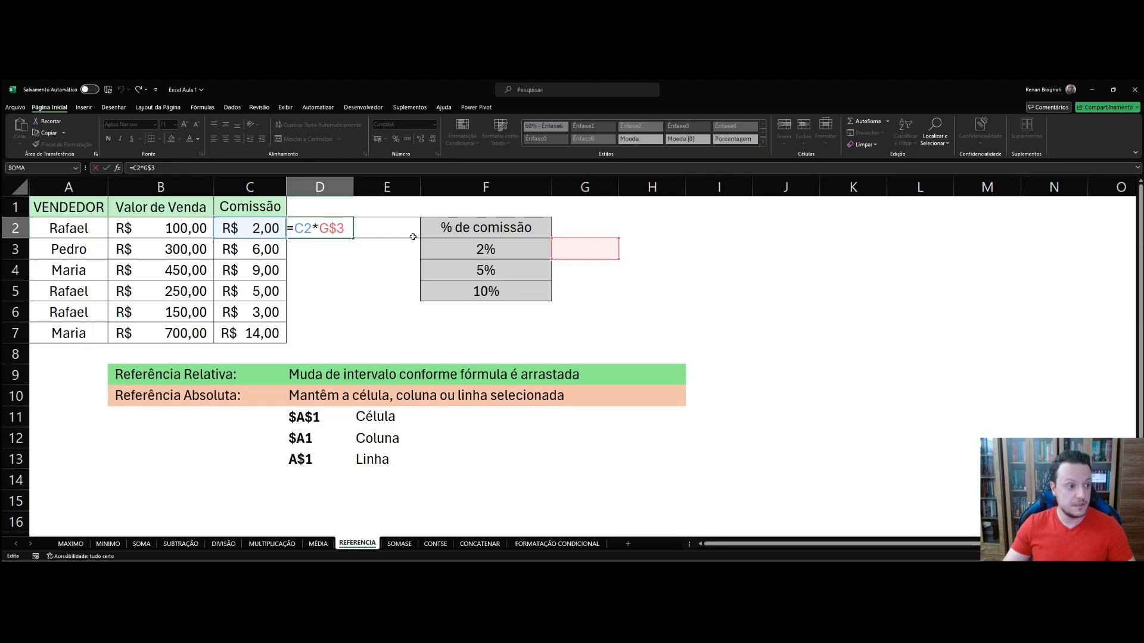
# Step: Review the reference notes, comparing the column lock with the $A$1 notation that locks the whole cell
pyautogui.click(373, 439)
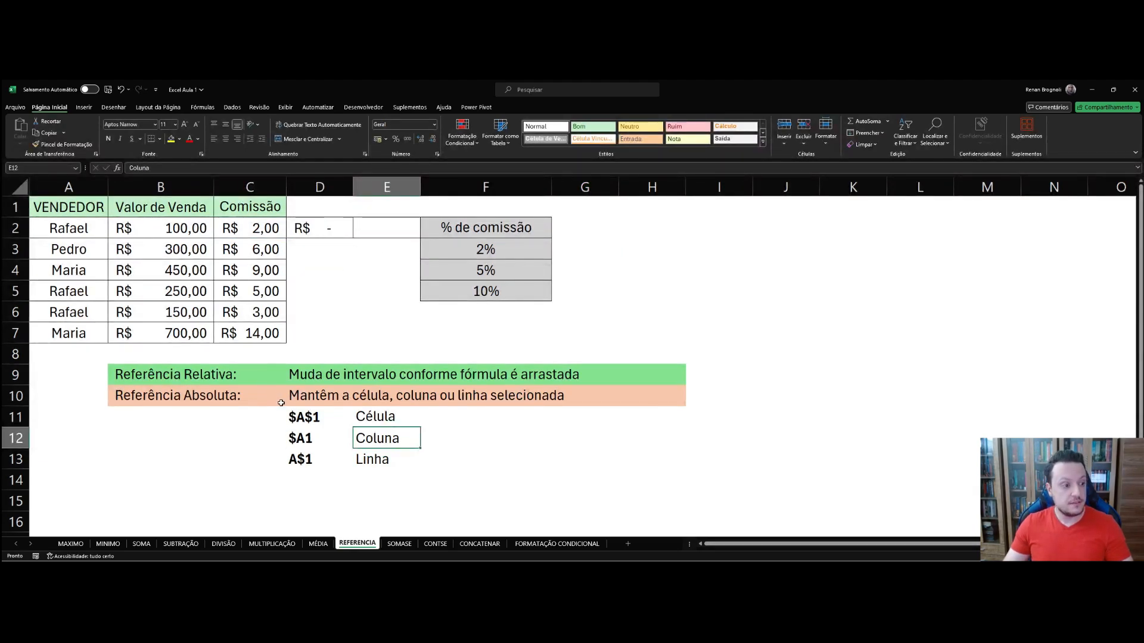
pyautogui.click(302, 417)
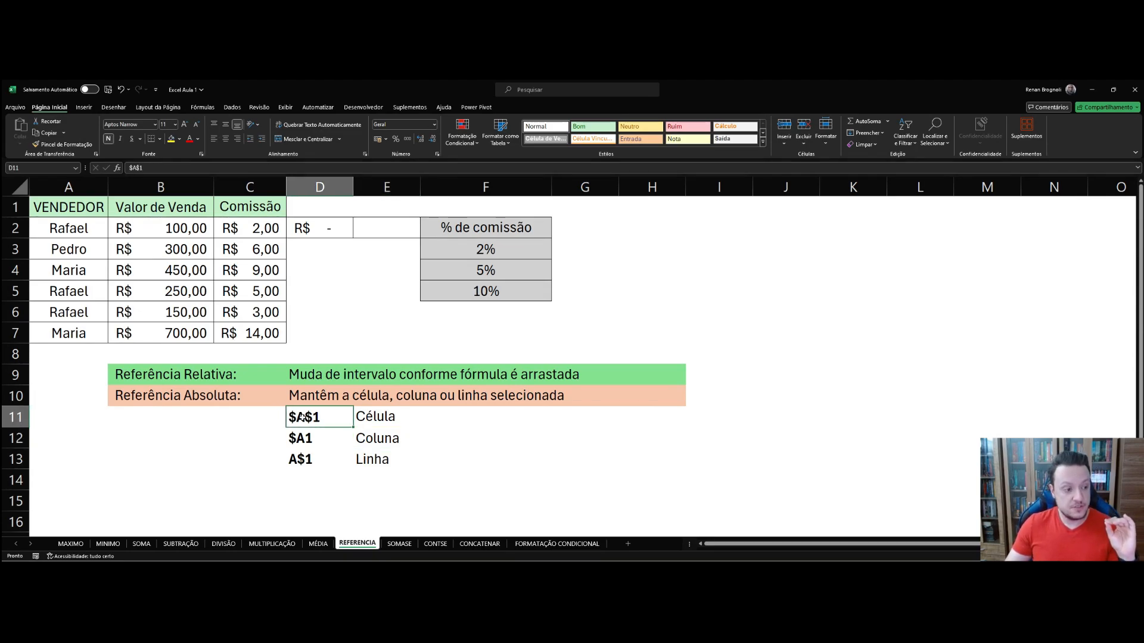
pyautogui.click(373, 418)
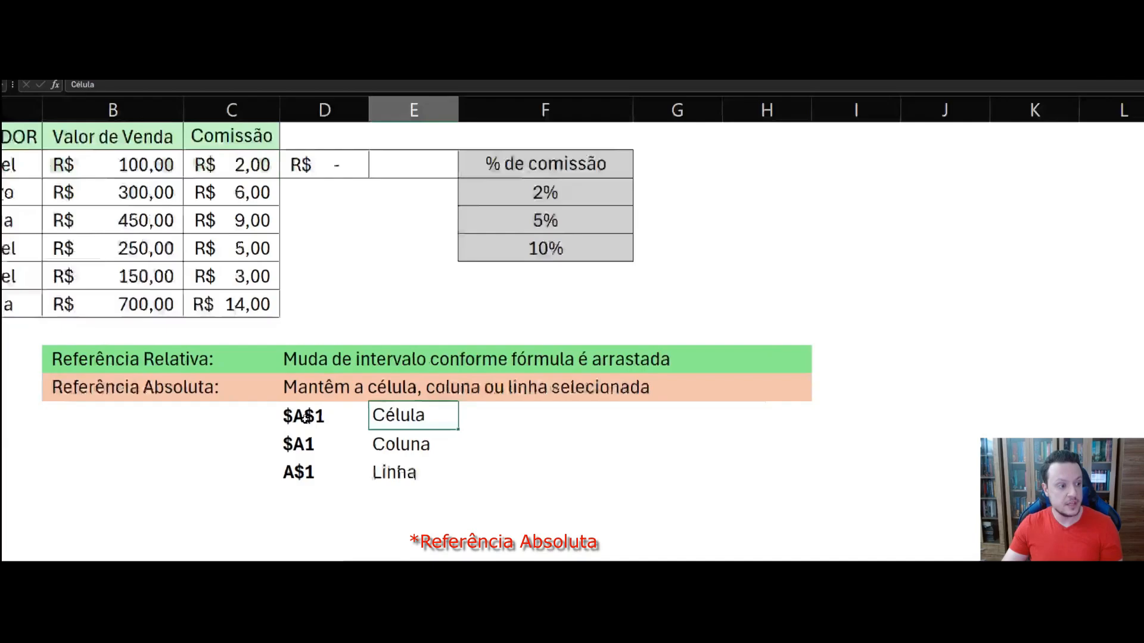
pyautogui.click(306, 417)
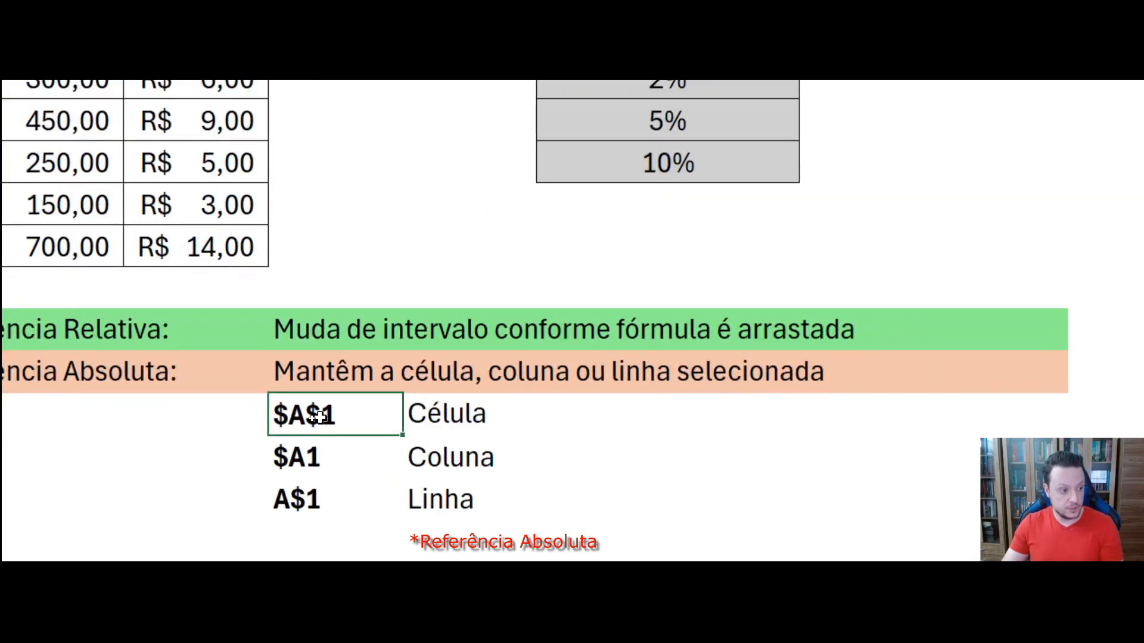
# Step: Review the column-lock note, matching the Coluna label with the $A1 notation
pyautogui.click(450, 456)
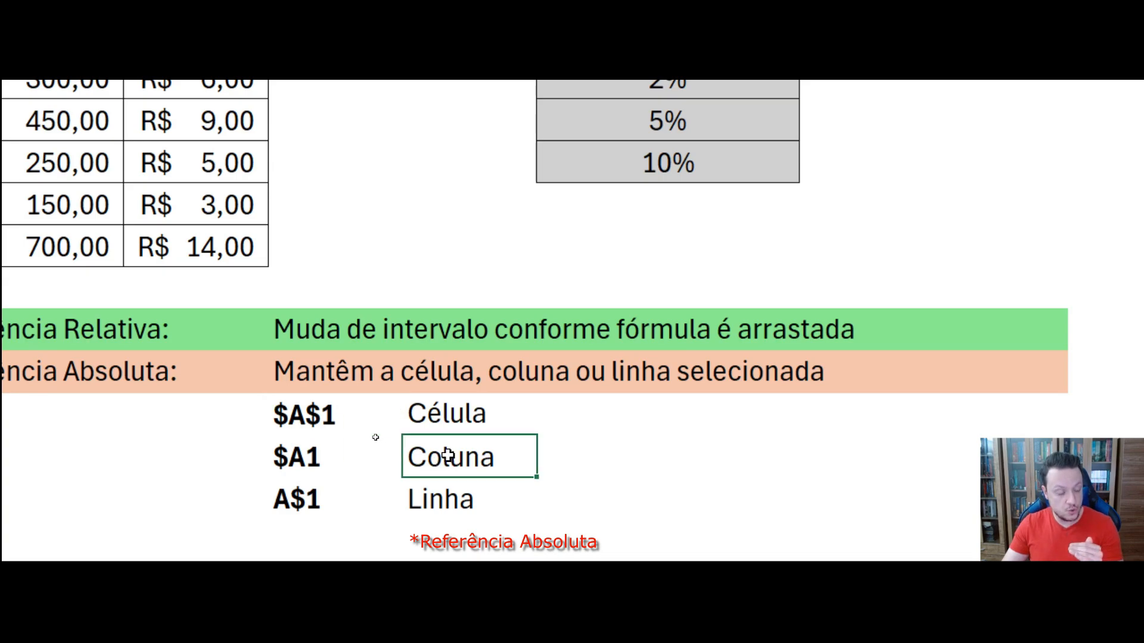
pyautogui.click(278, 451)
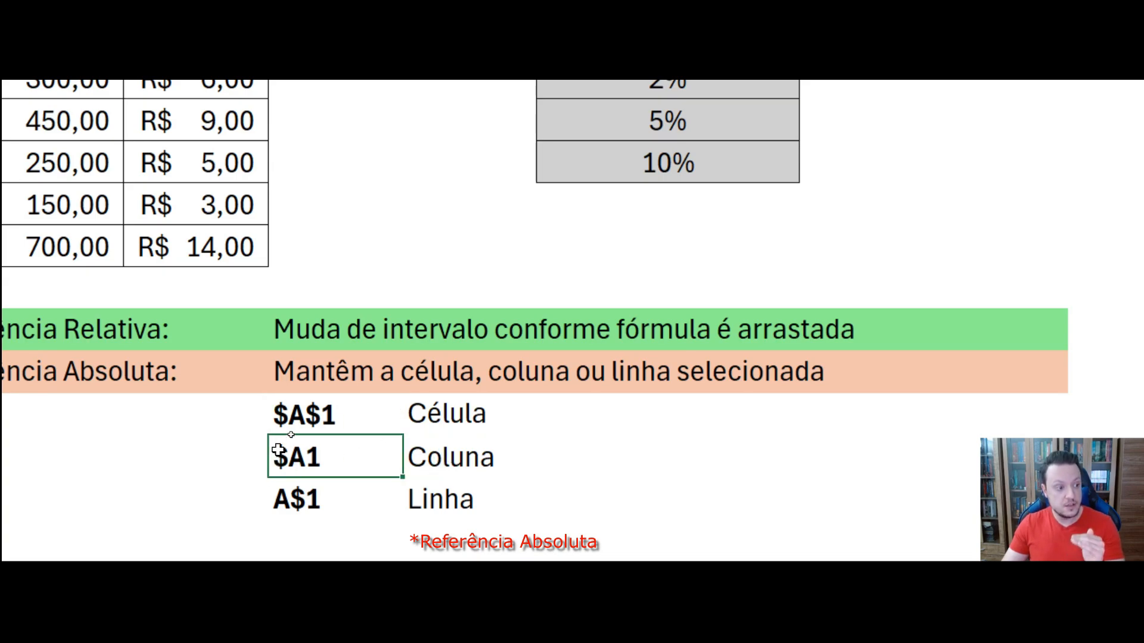
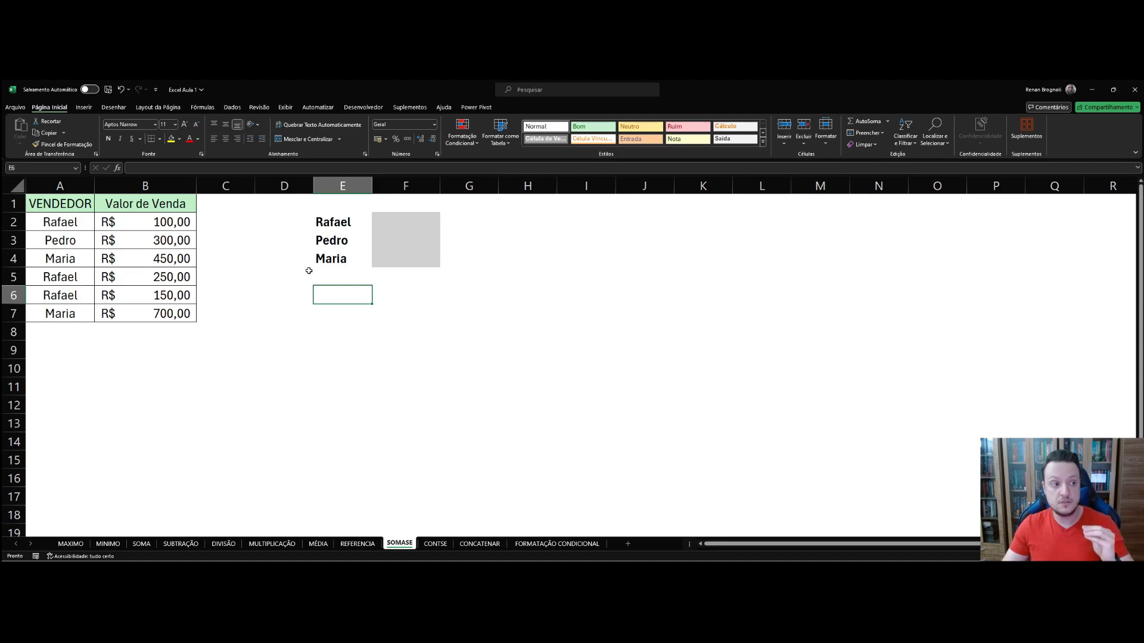
# Step: Review the SOMASE summary block, matching each seller in E2:E4 with its result cell in F2:F4
pyautogui.click(400, 220)
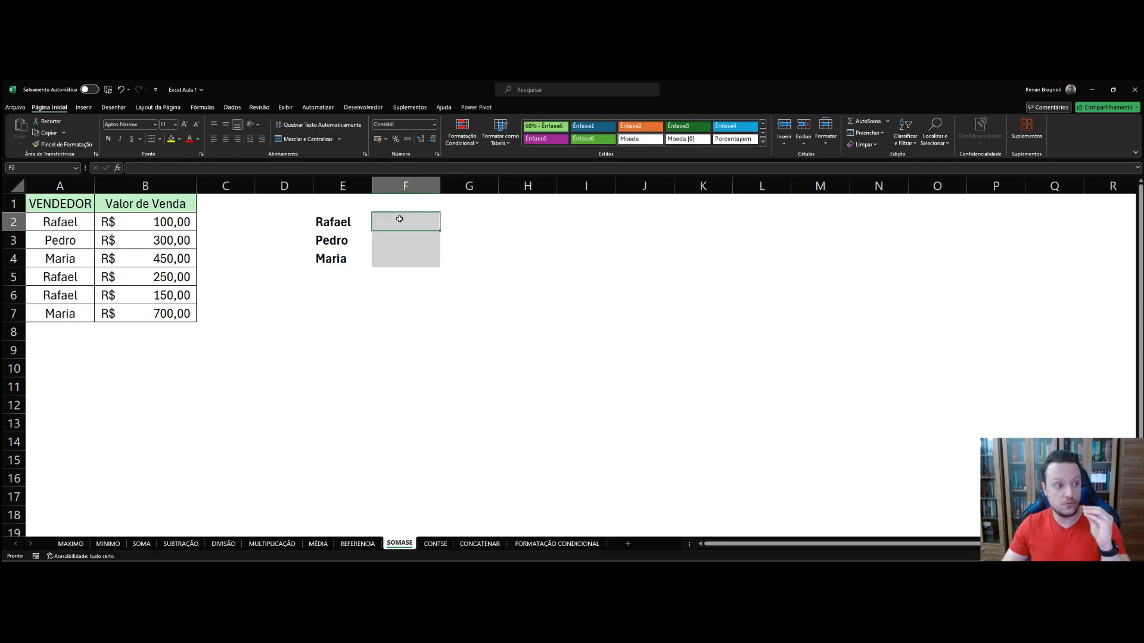
pyautogui.click(325, 223)
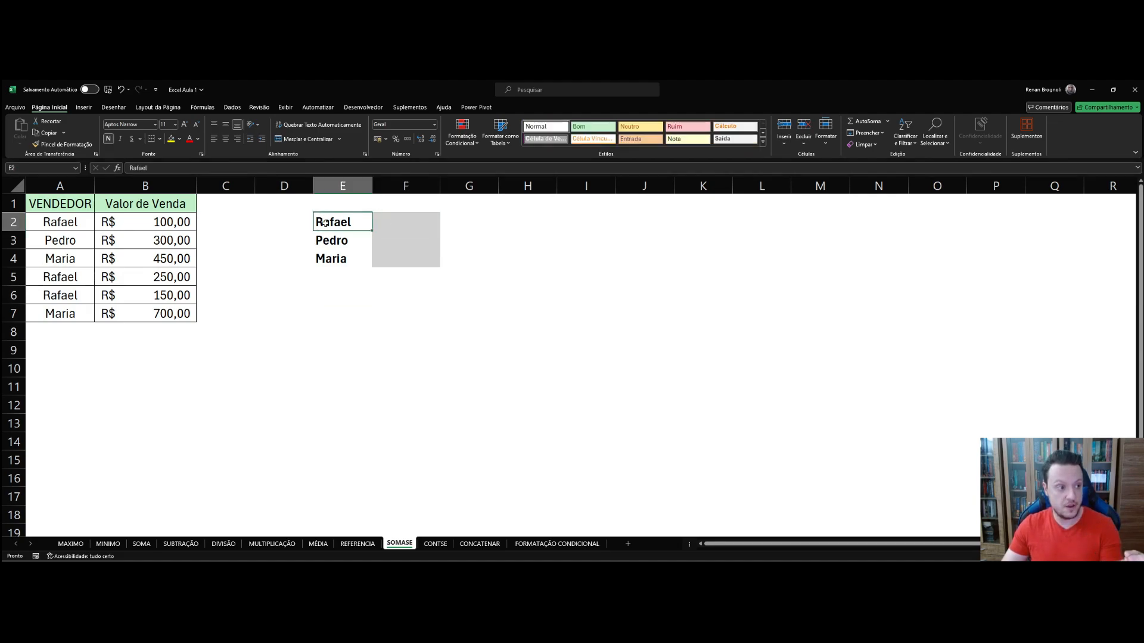
pyautogui.click(396, 243)
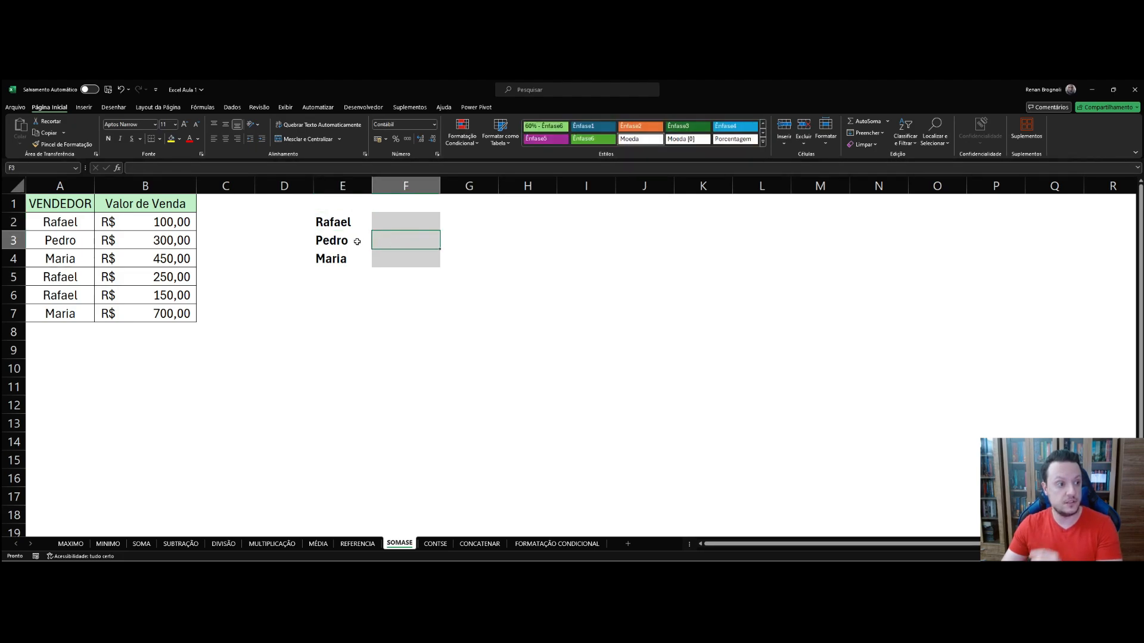
pyautogui.click(324, 244)
pyautogui.click(404, 263)
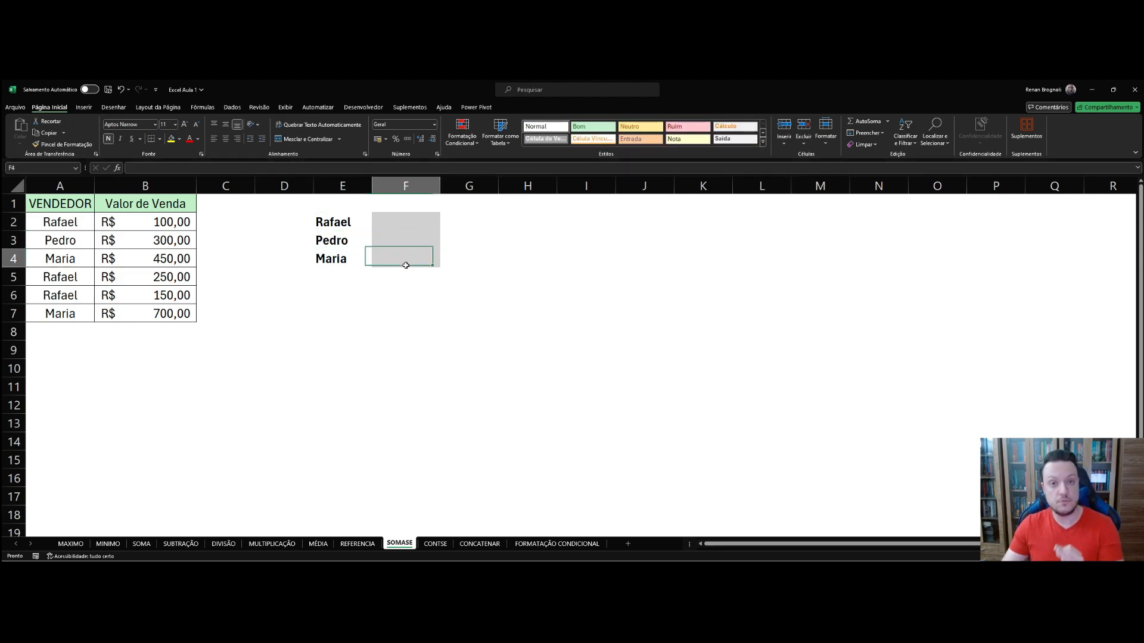
pyautogui.click(333, 262)
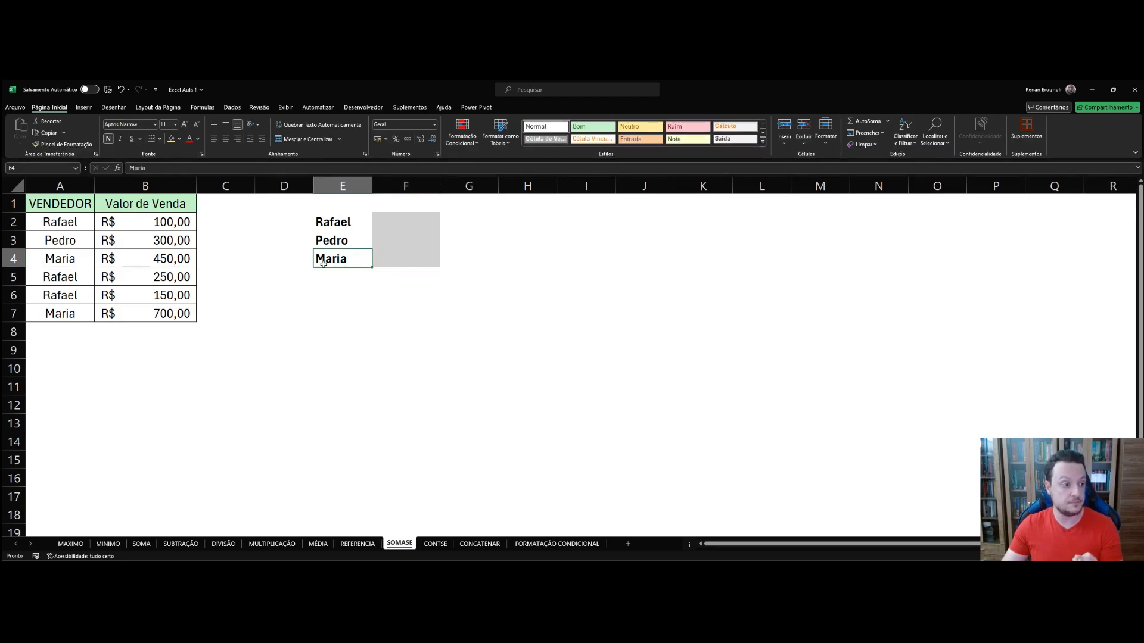
pyautogui.click(279, 289)
# Step: Start a SOMASE formula in F2 with A2:A7 as range, E2 as criterion and B2:B7 as sum range
pyautogui.click(394, 220)
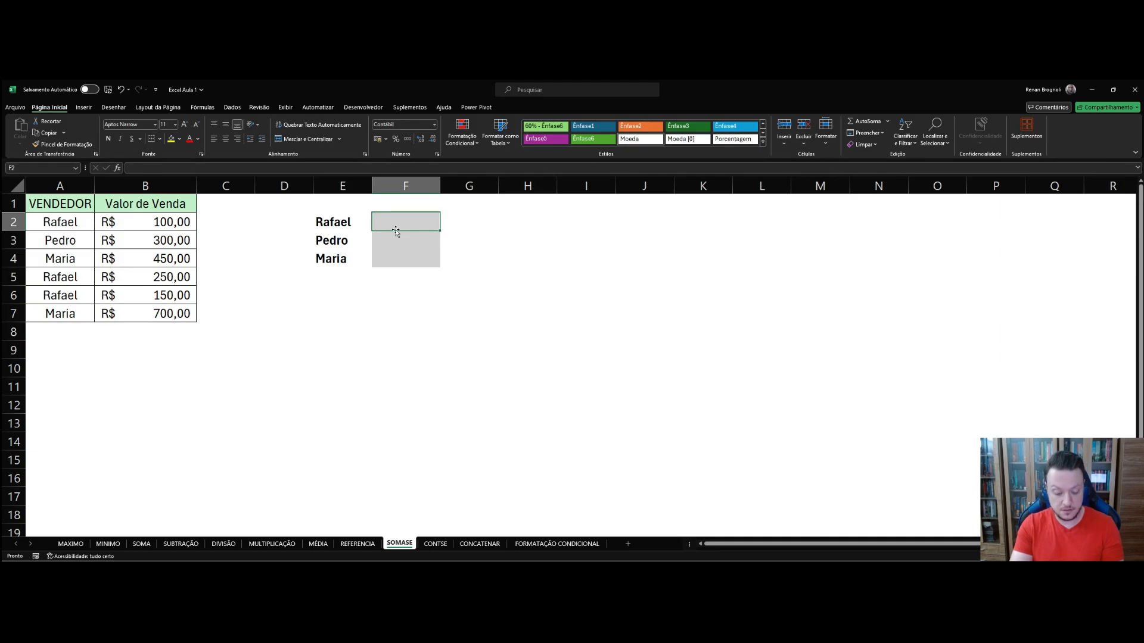
pyautogui.write('=SOAM')
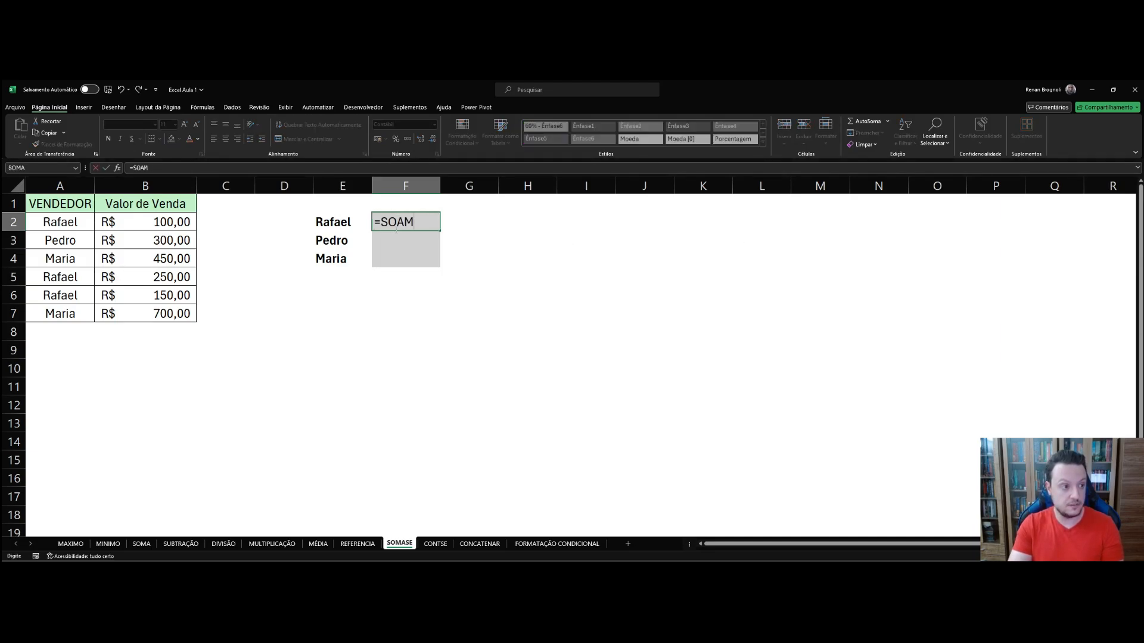
pyautogui.press('BackSpace')
pyautogui.press('BackSpace')
pyautogui.write('MASE')
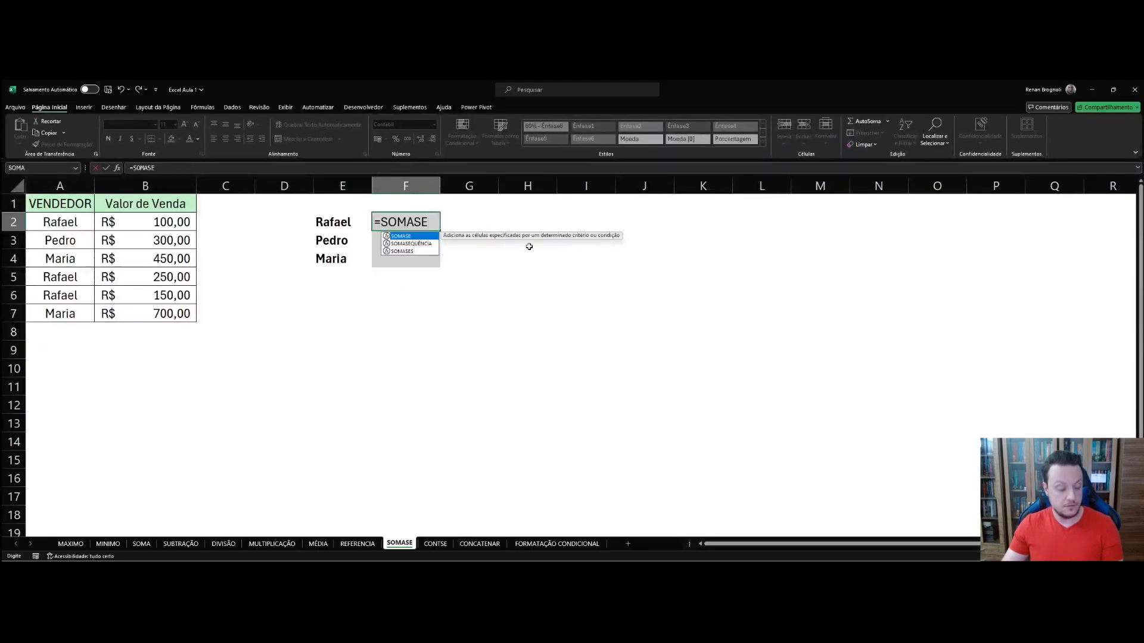
pyautogui.write('(')
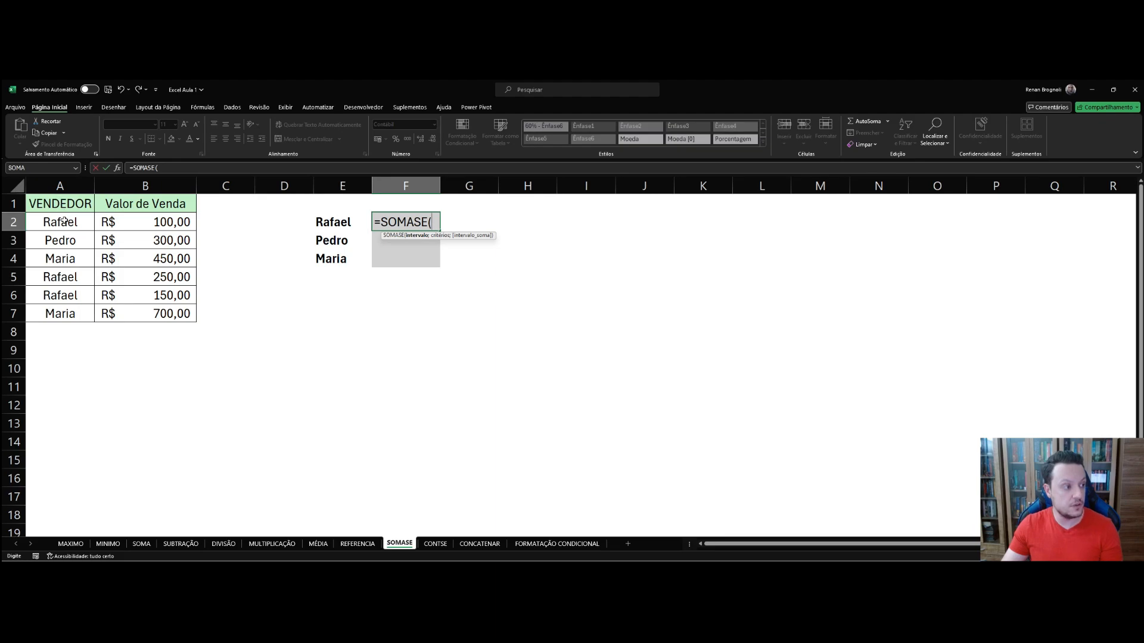
pyautogui.moveTo(61, 222); pyautogui.dragTo(70, 315)
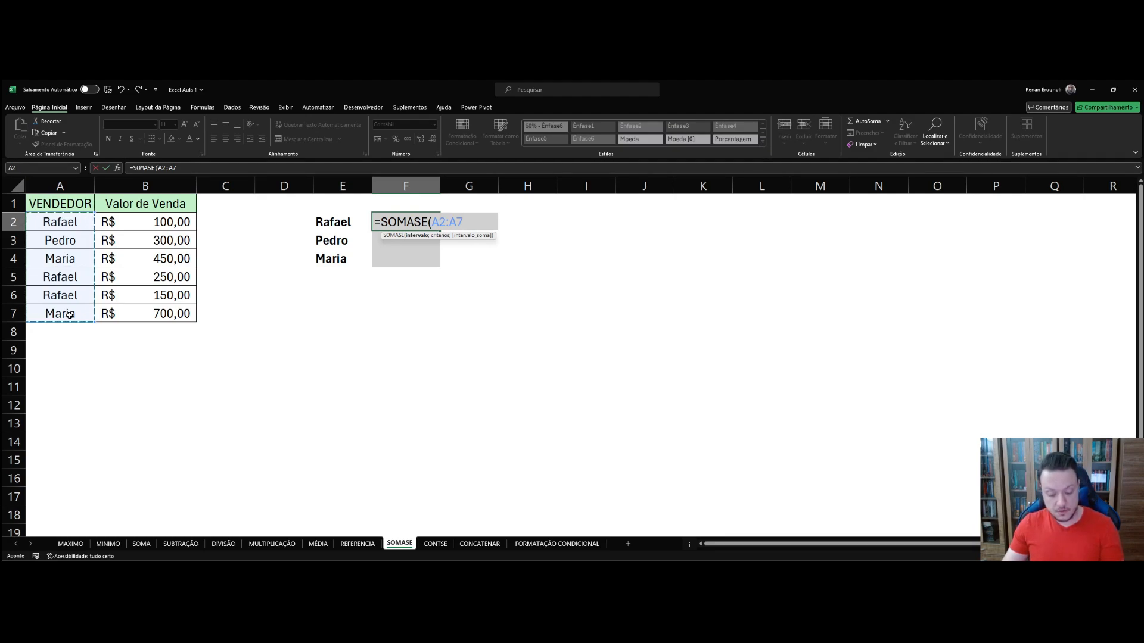
pyautogui.write(';')
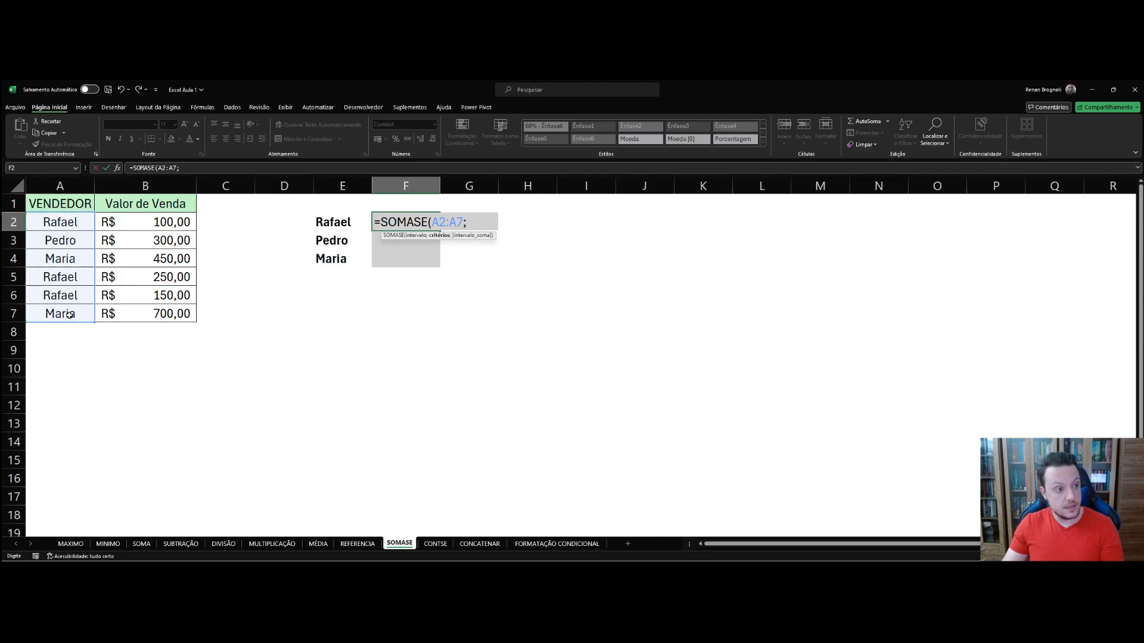
pyautogui.click(328, 222)
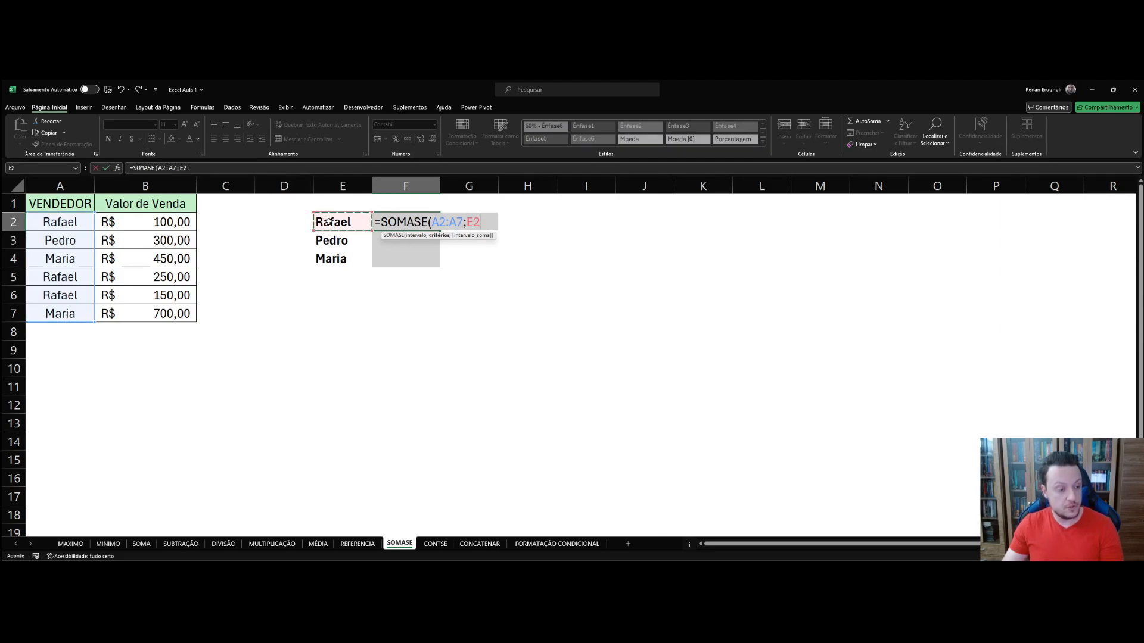
pyautogui.write(';')
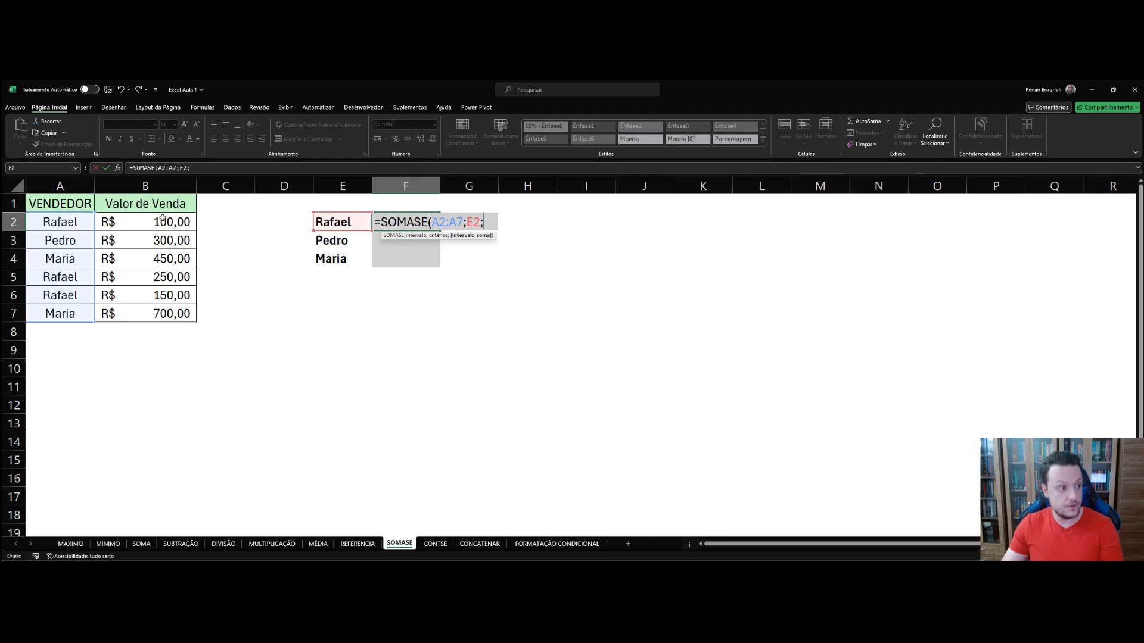
pyautogui.moveTo(161, 222); pyautogui.dragTo(174, 313)
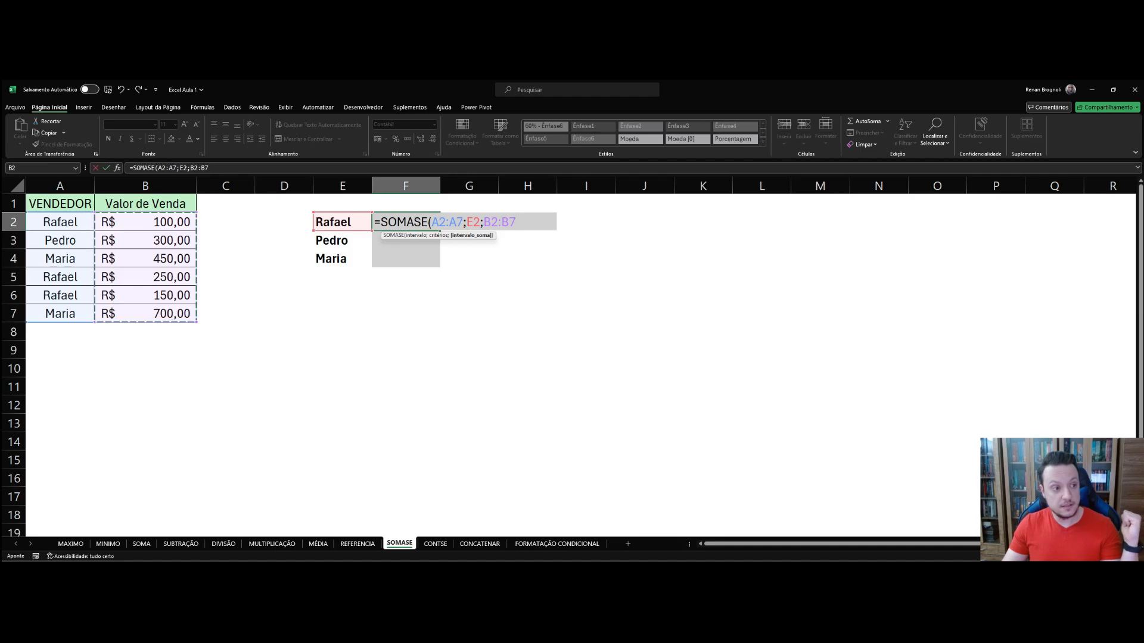
# Step: Lock the references in F2's SOMASE formula as $A$2:$A$7, $E2 and $B$2:$B$7
pyautogui.click(442, 223)
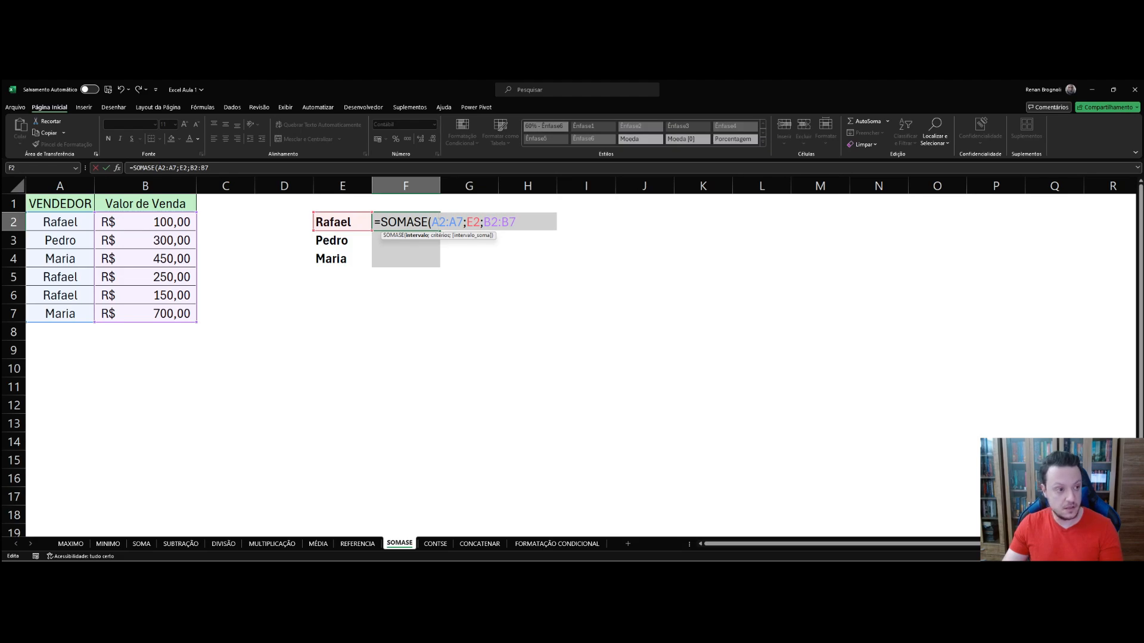
pyautogui.press('F4')
pyautogui.click(467, 223)
pyautogui.press('F4')
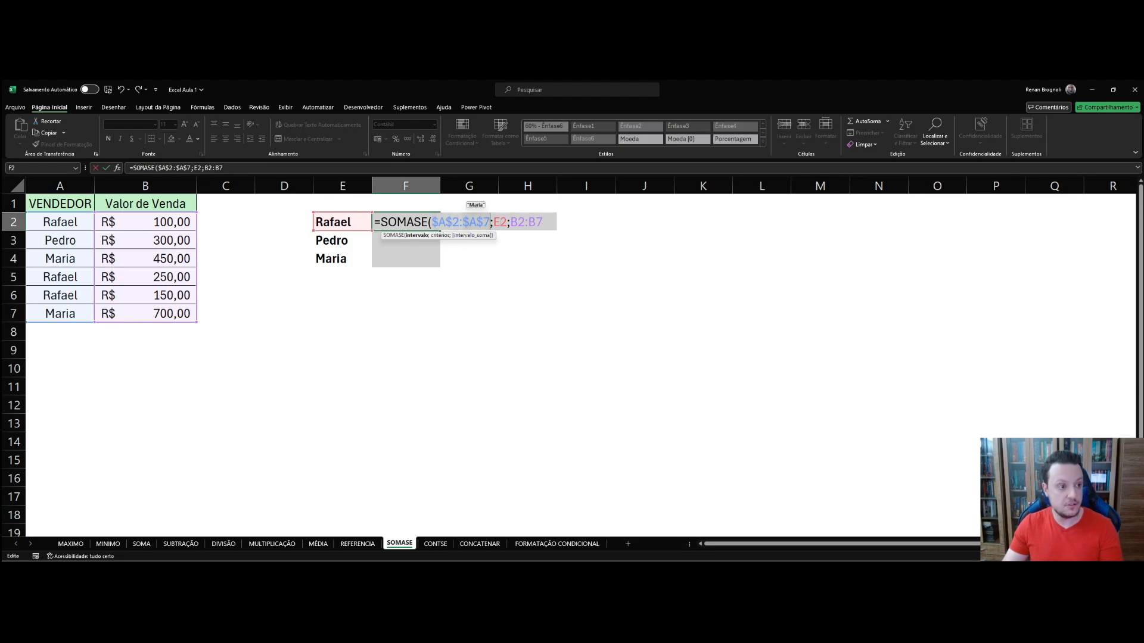
pyautogui.click(498, 222)
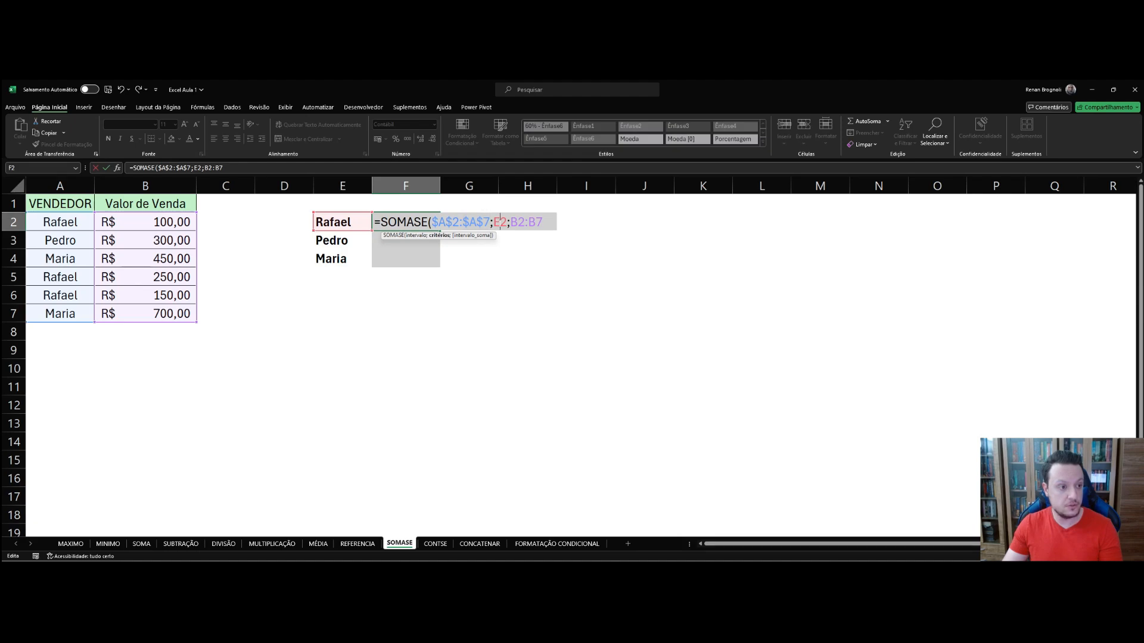
pyautogui.press('F4')
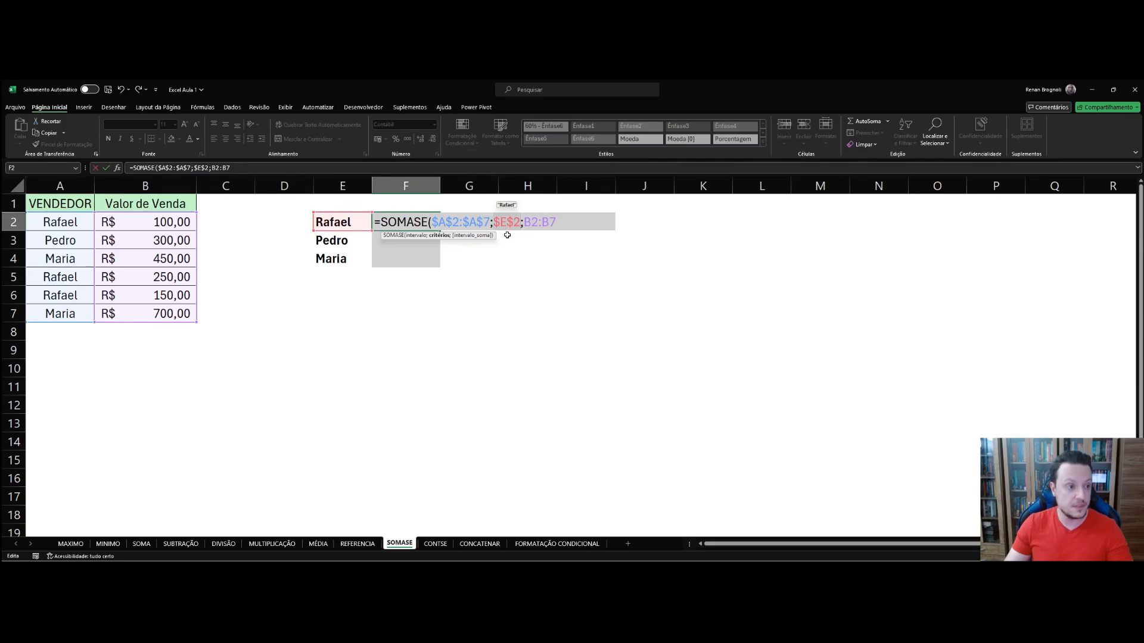
pyautogui.press('F4')
pyautogui.press('F4')
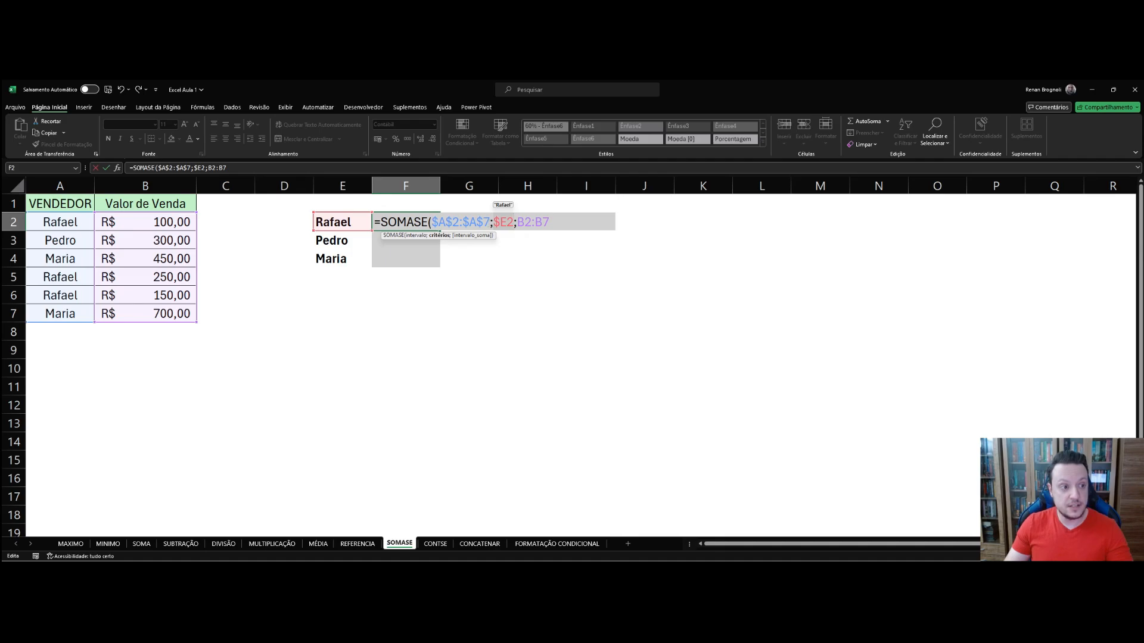
pyautogui.click(532, 223)
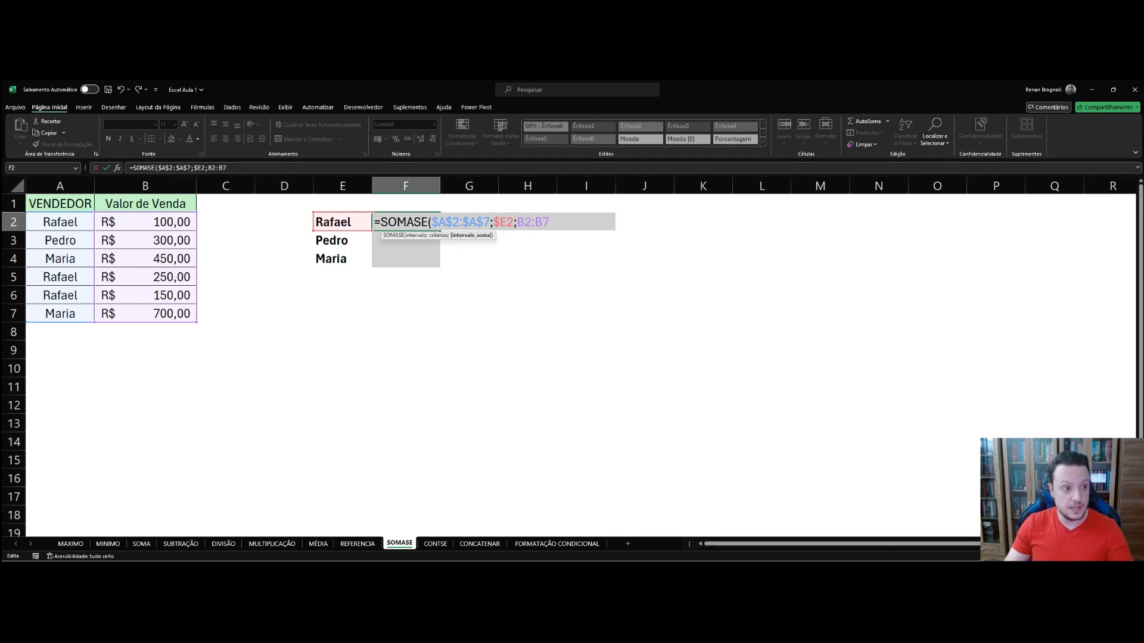
pyautogui.press('F4')
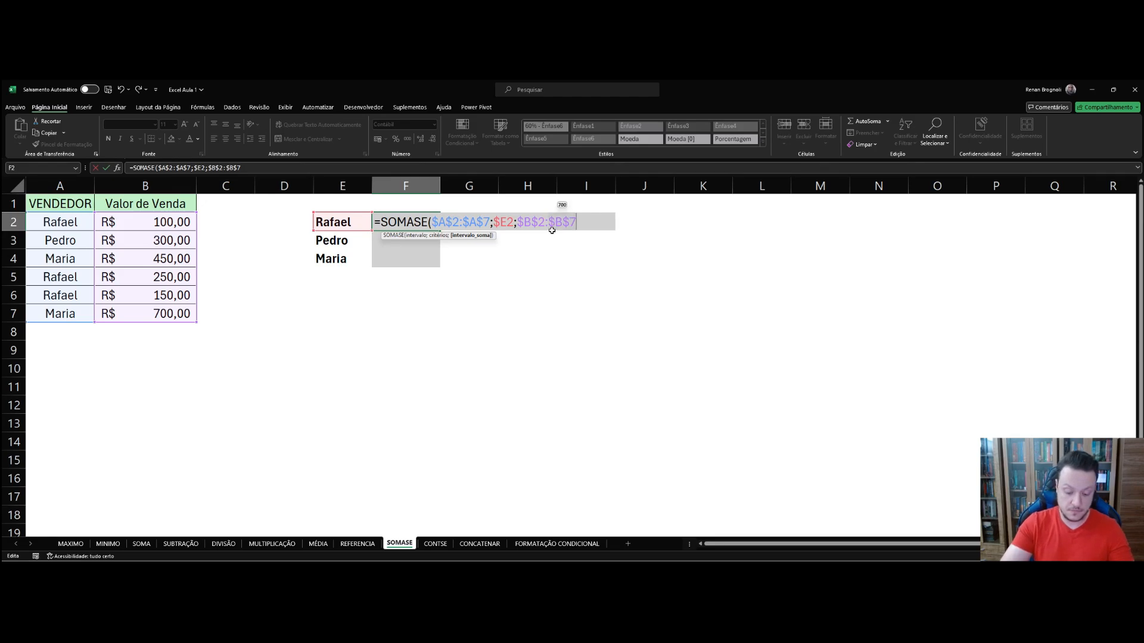
pyautogui.press('BackSpace')
pyautogui.press('BackSpace')
pyautogui.press('BackSpace')
pyautogui.press('BackSpace')
pyautogui.write(')')
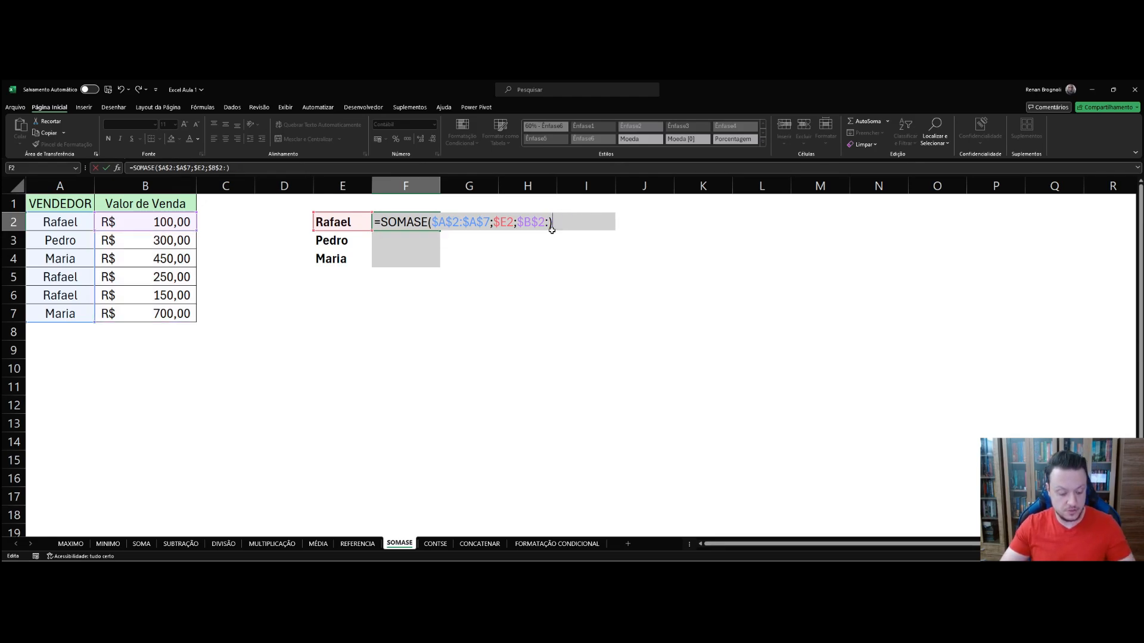
pyautogui.hotkey('ctrl', 'z')
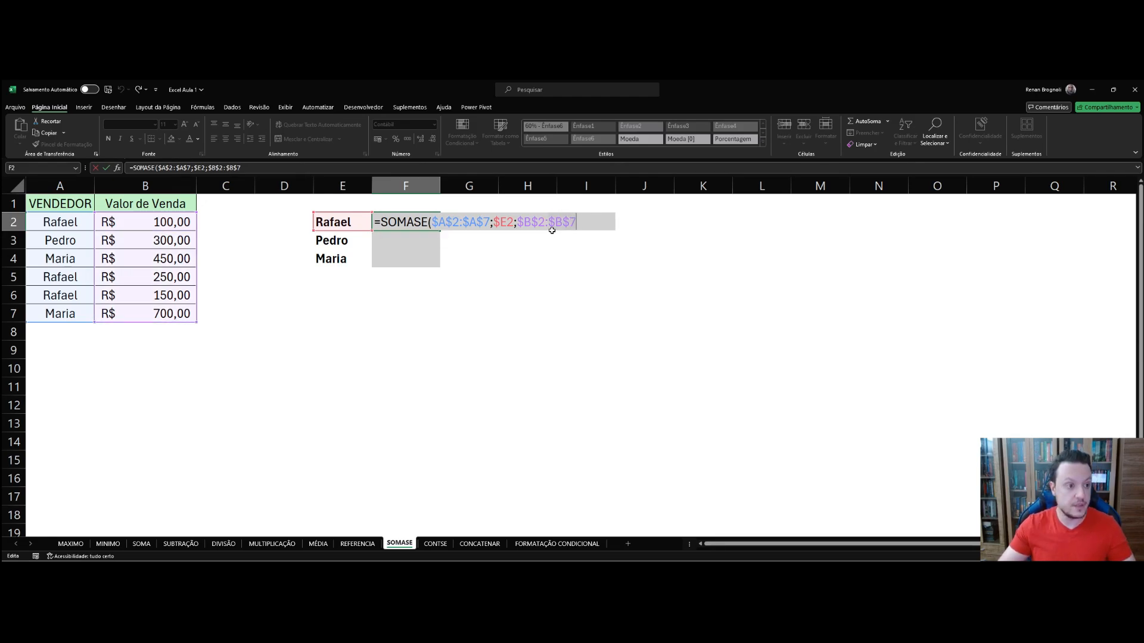
# Step: Close the parenthesis and enter =SOMASE($A$2:$A$7;$E2;$B$2:$B$7) in F2
pyautogui.click(587, 221)
pyautogui.write(')')
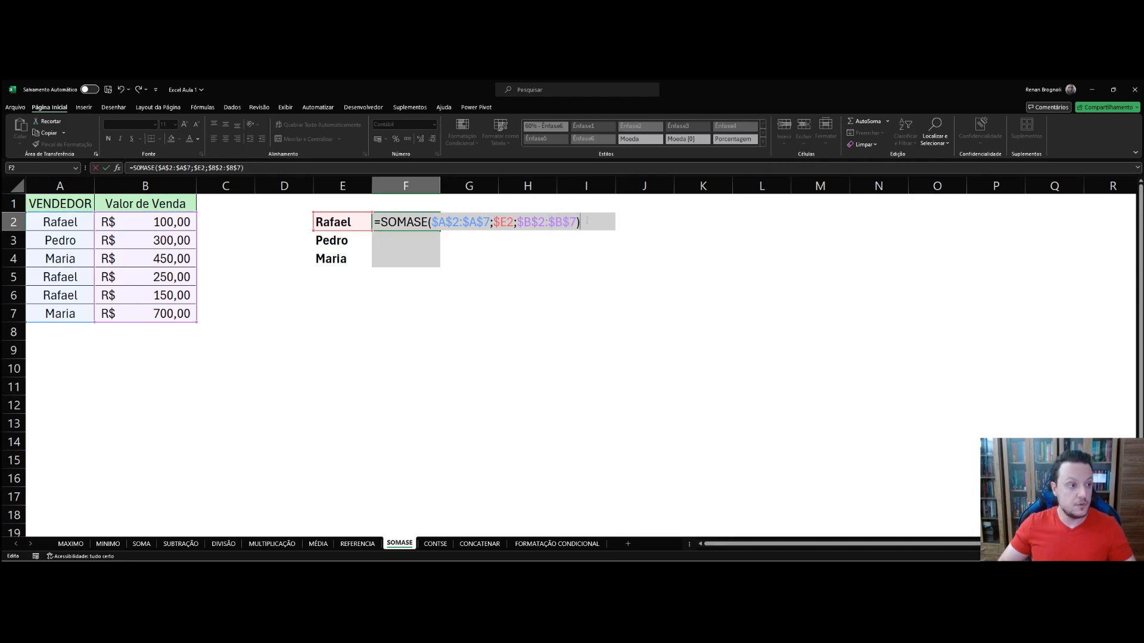
pyautogui.press('Return')
# Step: Inspect the SOMASE formula in F2, checking its range, criterion and sum range against the sales table
pyautogui.click(402, 222)
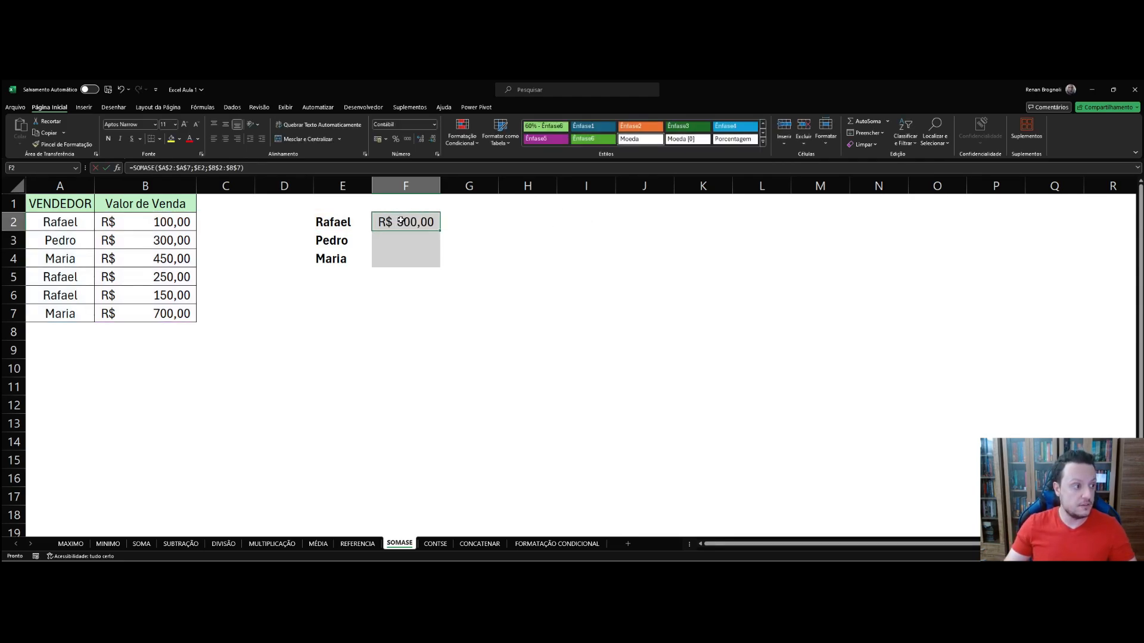
pyautogui.doubleClick(401, 221)
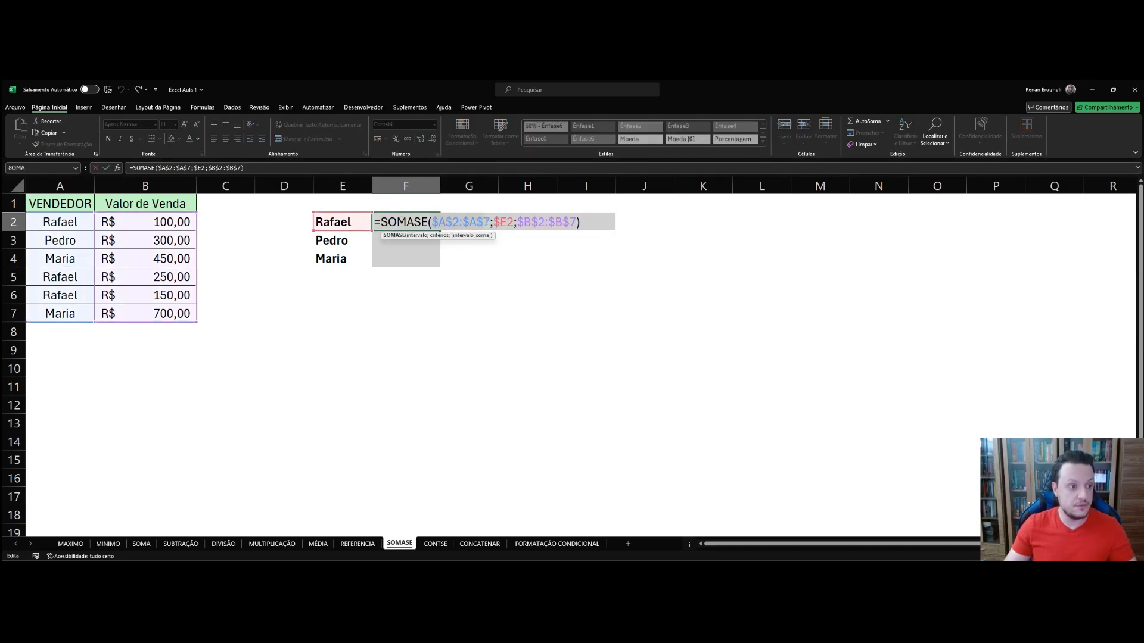
pyautogui.click(489, 222)
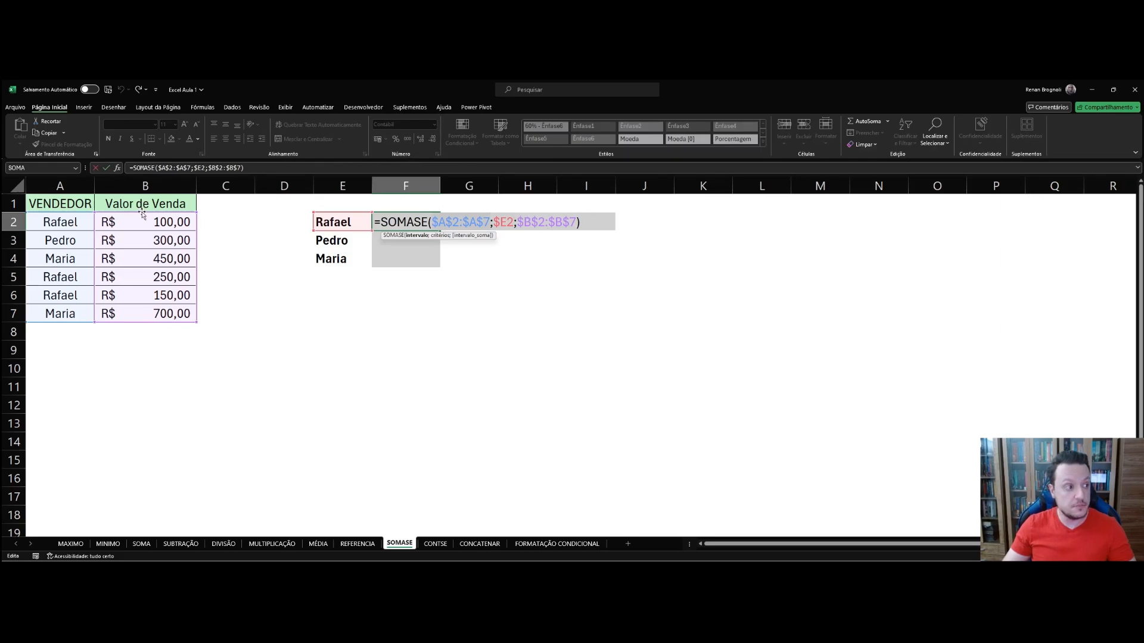
pyautogui.press('Return')
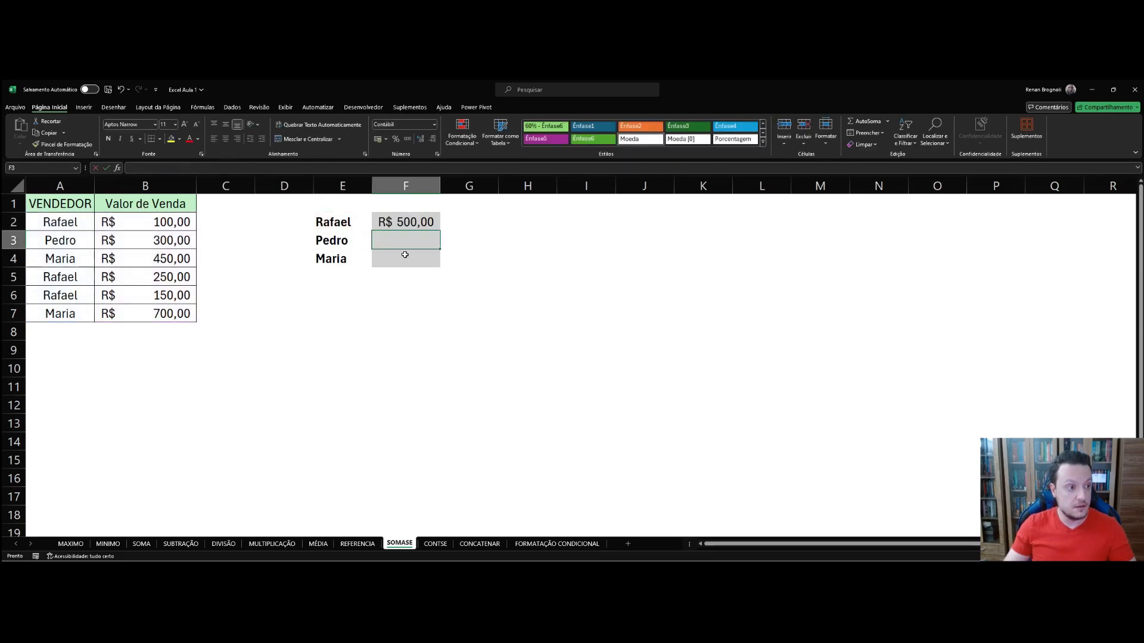
# Step: Fill the SOMASE formula from F2 down to F4 and autofit column F's width
pyautogui.click(428, 224)
pyautogui.moveTo(441, 230); pyautogui.dragTo(440, 267)
pyautogui.click(401, 297)
pyautogui.doubleClick(440, 186)
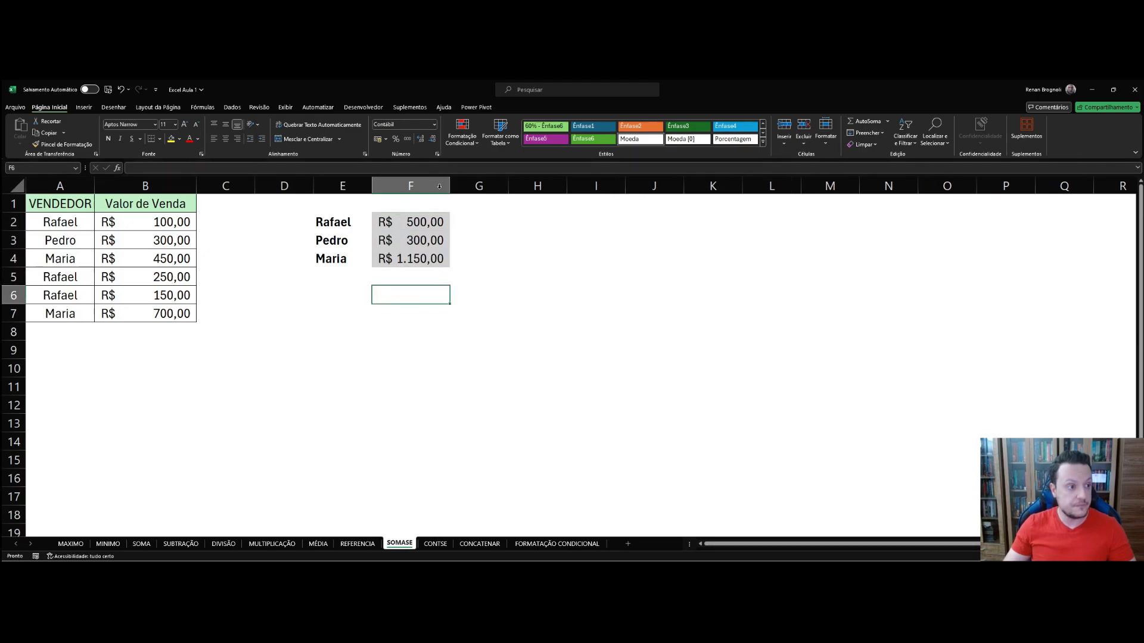
# Step: Inspect the filled SOMASE formulas in F2, F3 and F4 to compare their criterion references
pyautogui.doubleClick(414, 222)
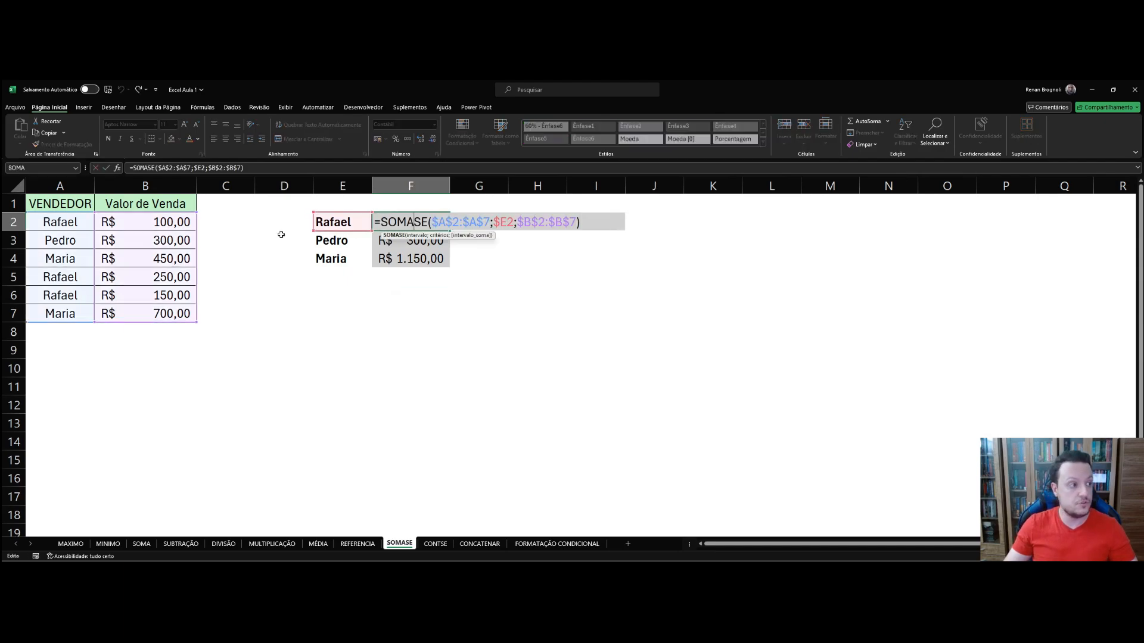
pyautogui.press('Return')
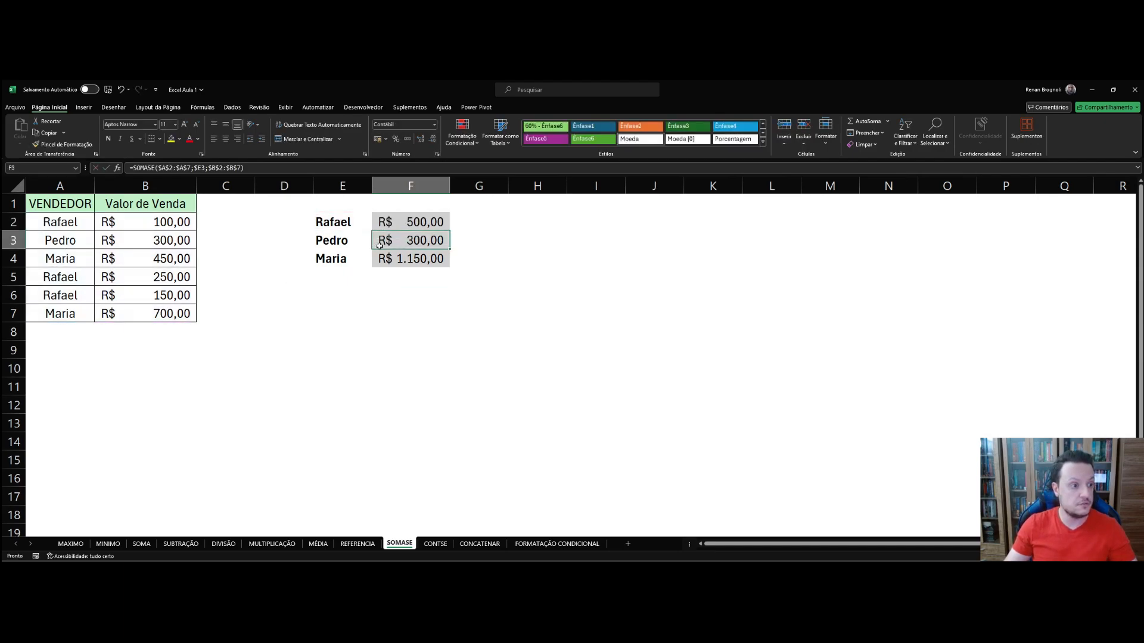
pyautogui.doubleClick(417, 235)
pyautogui.press('Return')
pyautogui.doubleClick(397, 258)
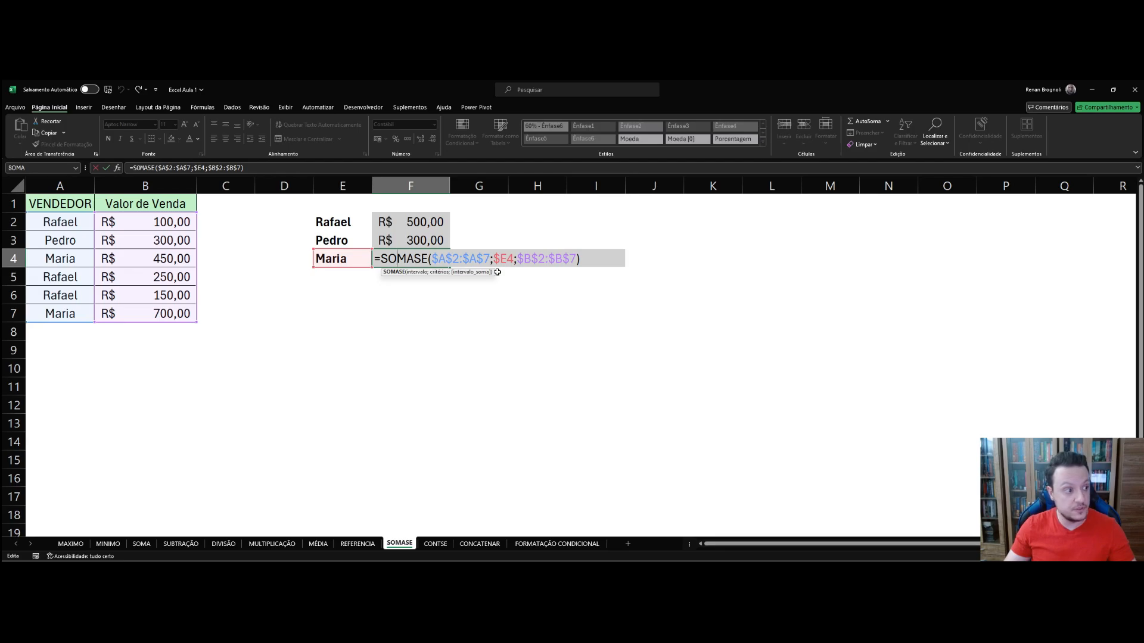
# Step: Check the SOMASE total in F4 by comparing it with the combined sales in B4 and B7
pyautogui.press('Return')
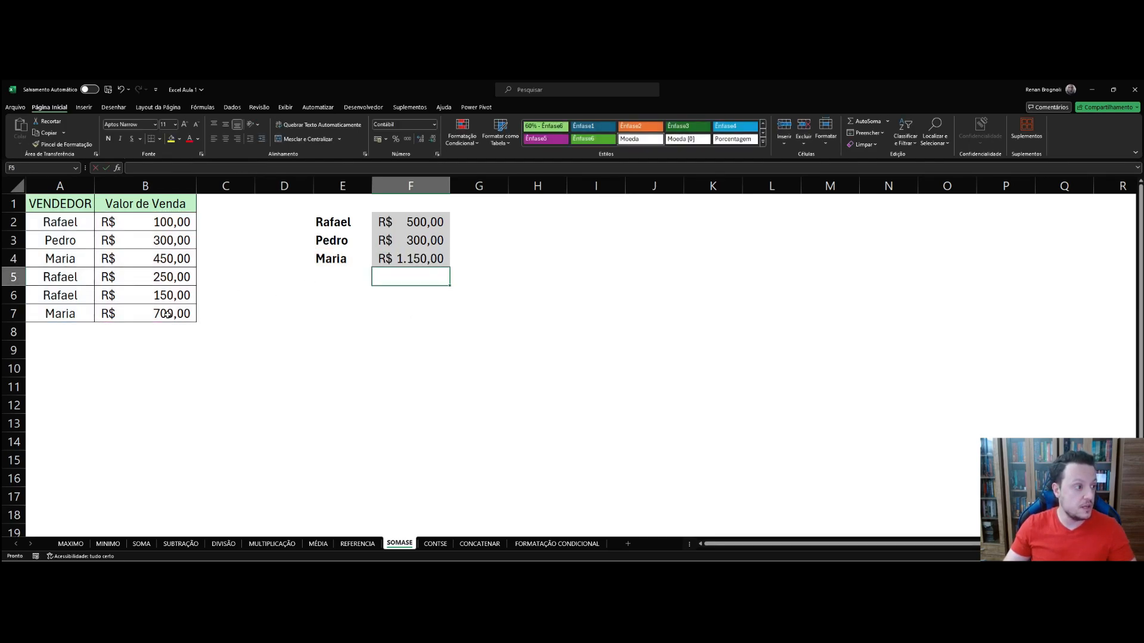
pyautogui.click(168, 314)
pyautogui.keyDown('ctrl'); pyautogui.click(160, 258); pyautogui.keyUp('ctrl')
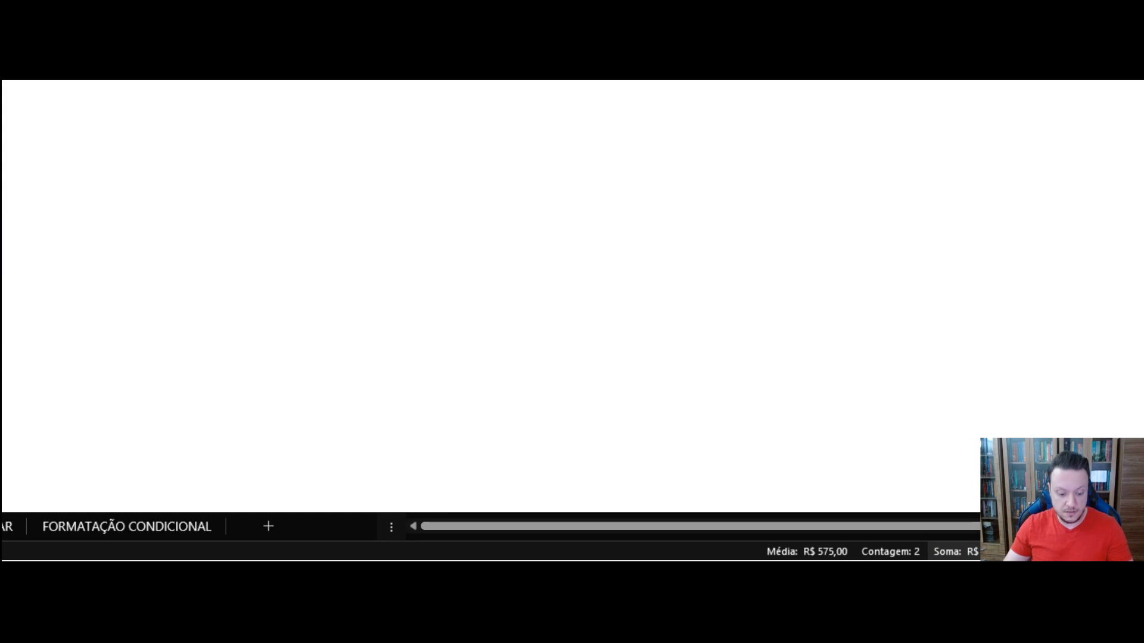
pyautogui.click(416, 346)
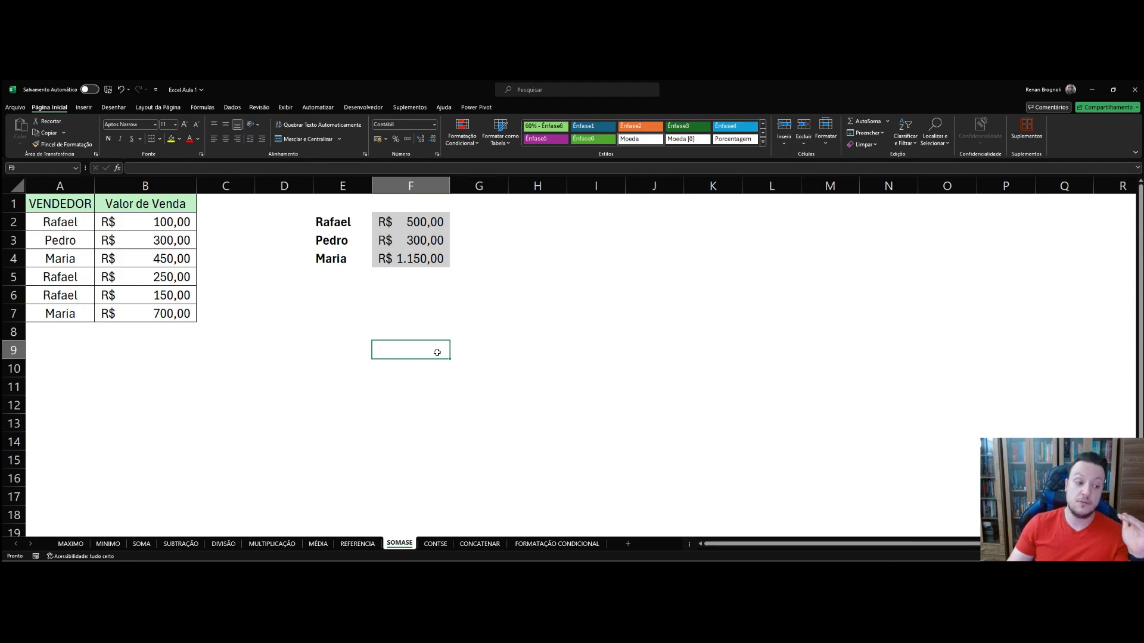
# Step: Compare the CONTSE practice sheet with the seller totals in E2:F4 of the SOMASE sheet, ending on CONTSE
pyautogui.click(435, 544)
pyautogui.click(387, 379)
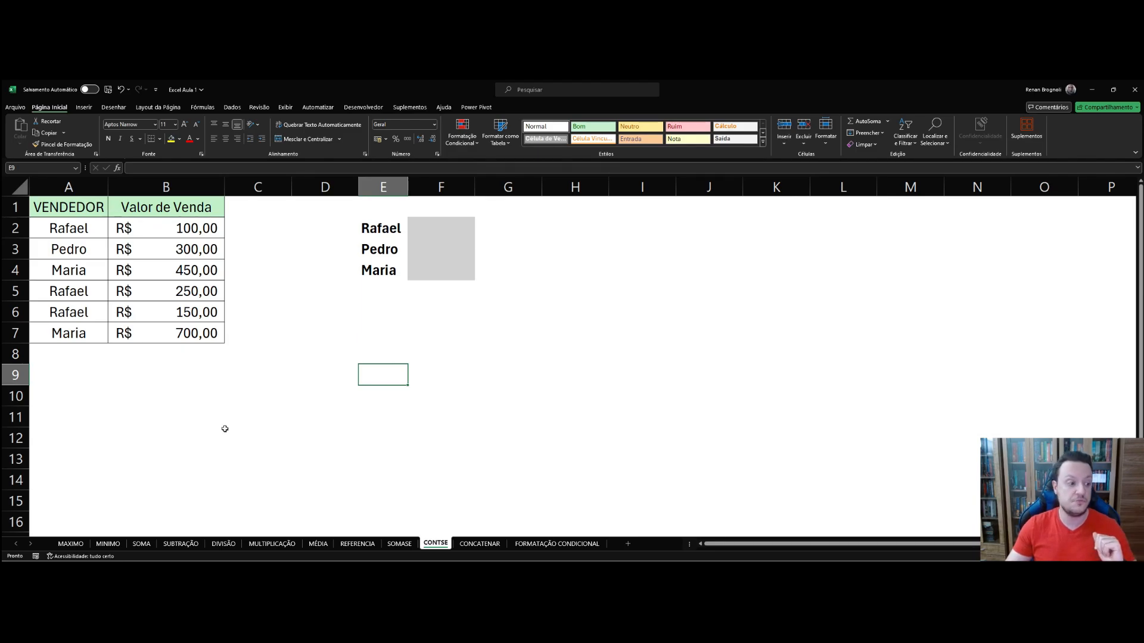
pyautogui.click(402, 544)
pyautogui.moveTo(415, 229); pyautogui.dragTo(341, 262)
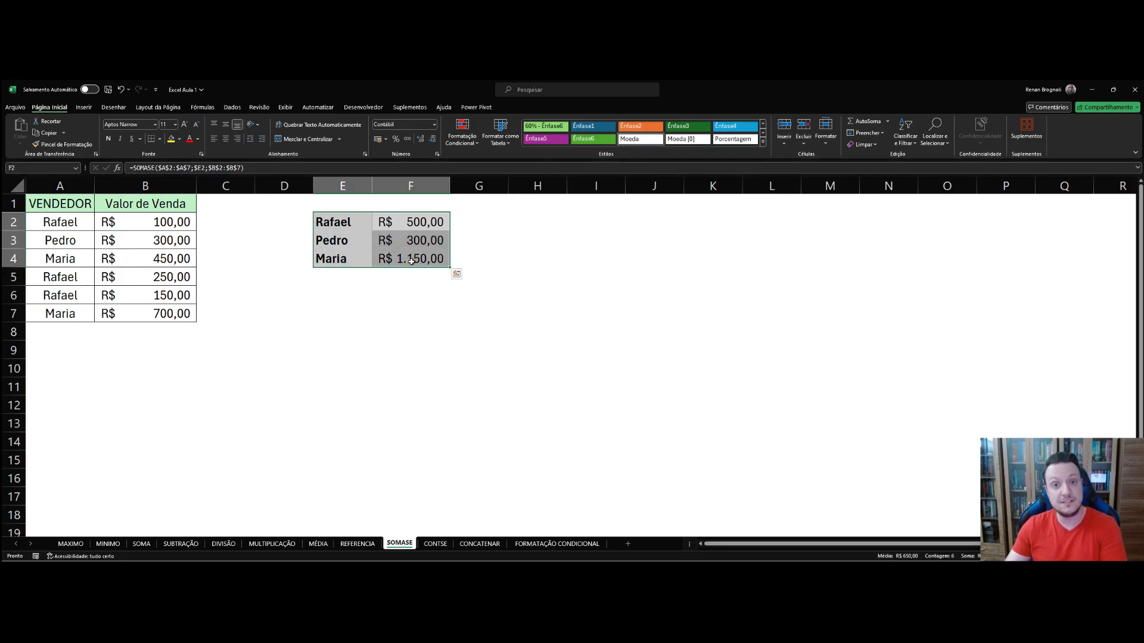
pyautogui.click(435, 543)
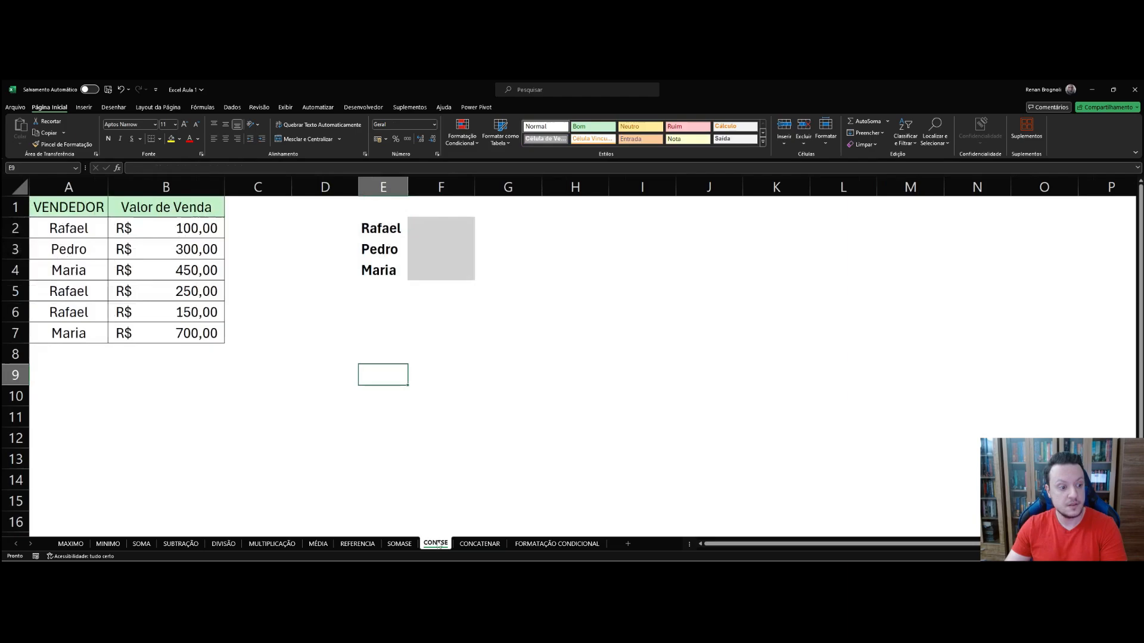
pyautogui.click(392, 356)
# Step: Start a CONT.SE formula in F2 of the CONTSE sheet with the locked range $A$2:$A$7
pyautogui.click(436, 233)
pyautogui.write('=CONTS')
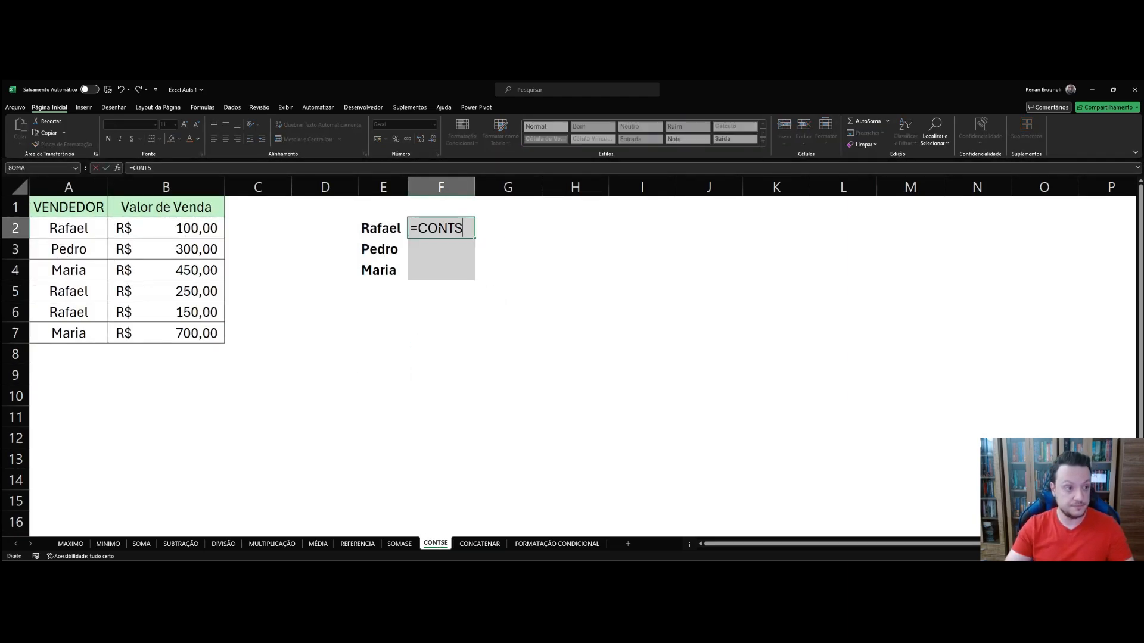
pyautogui.write('E')
pyautogui.press('BackSpace')
pyautogui.press('BackSpace')
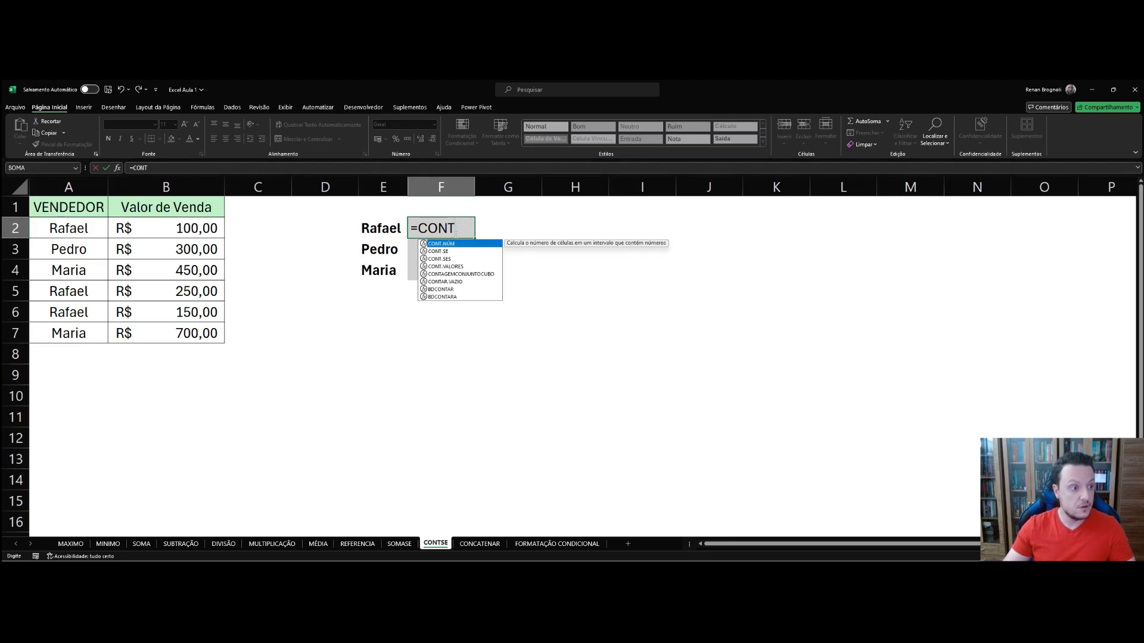
pyautogui.doubleClick(448, 252)
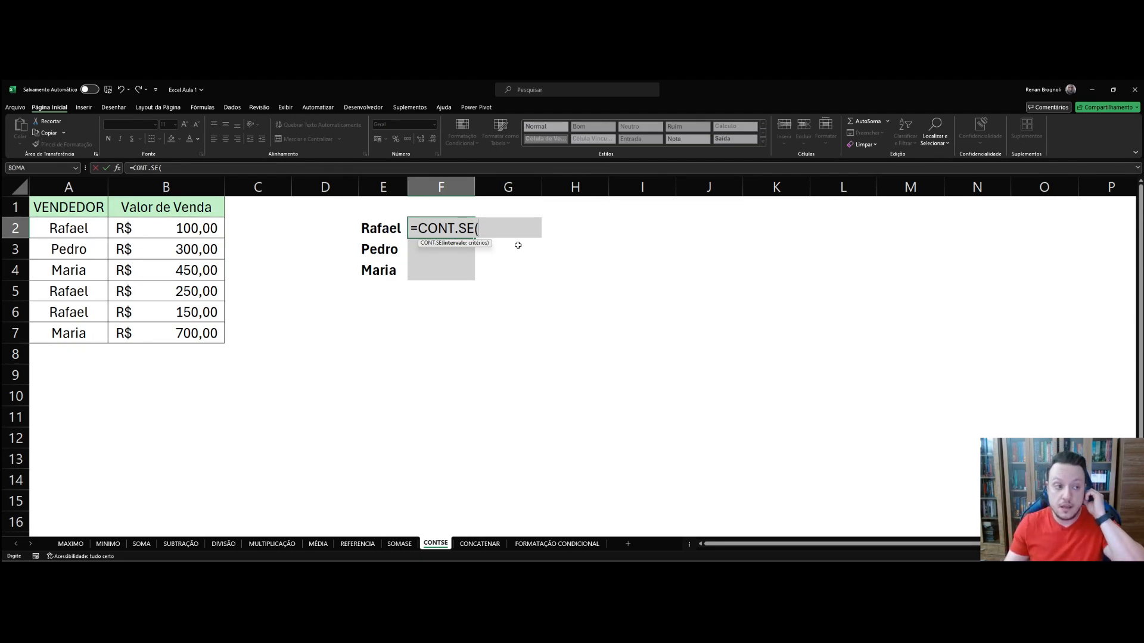
pyautogui.moveTo(67, 229); pyautogui.dragTo(64, 330)
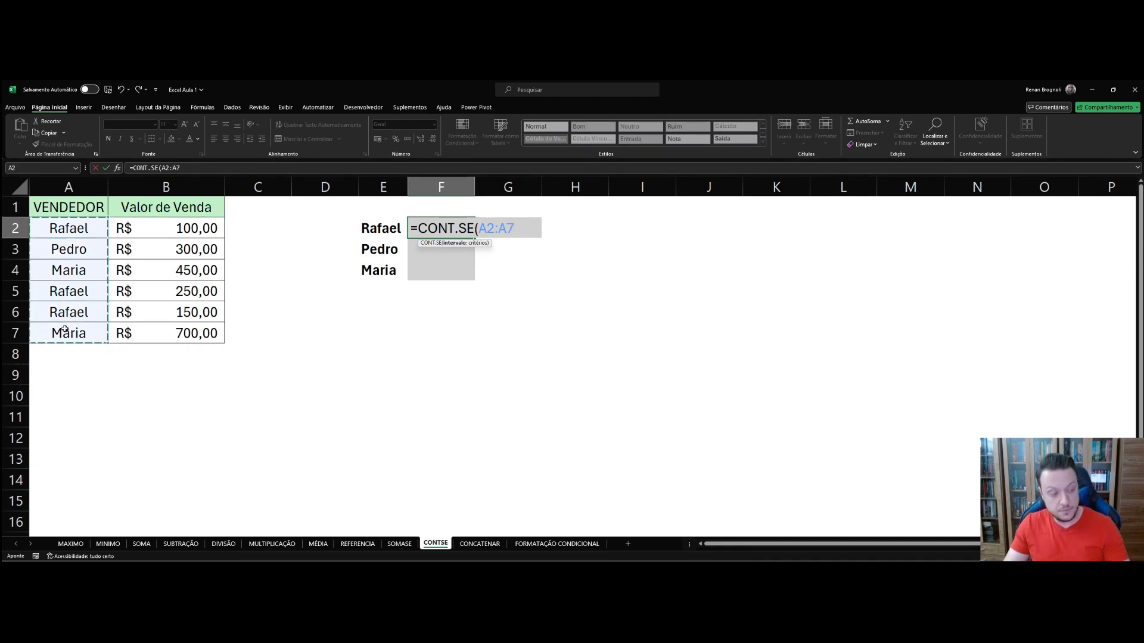
pyautogui.press('F4')
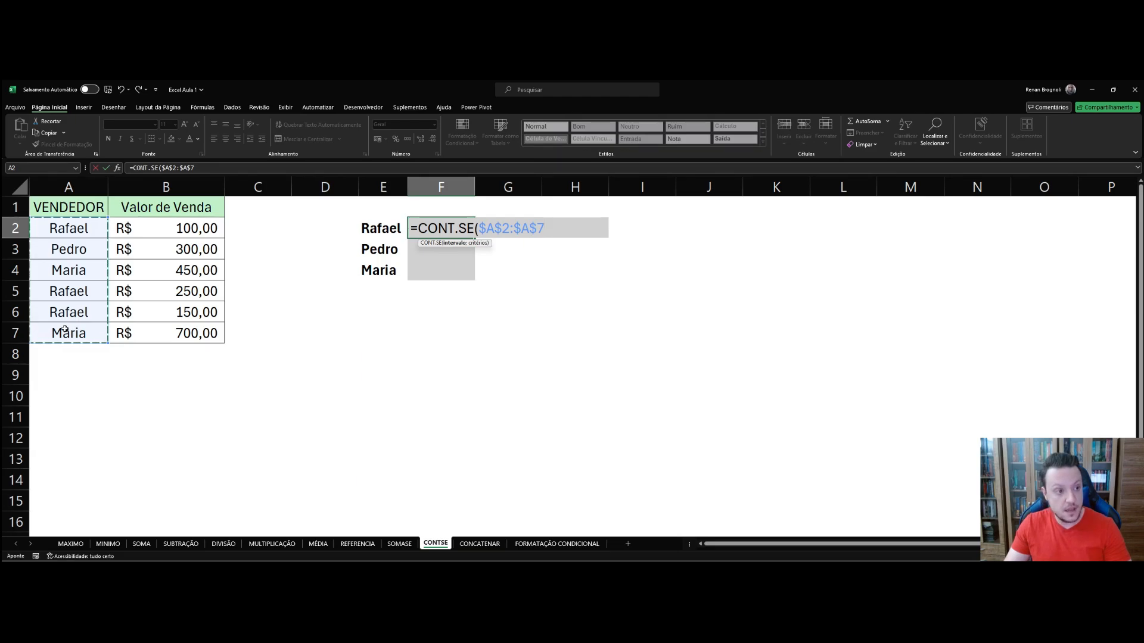
pyautogui.write(';')
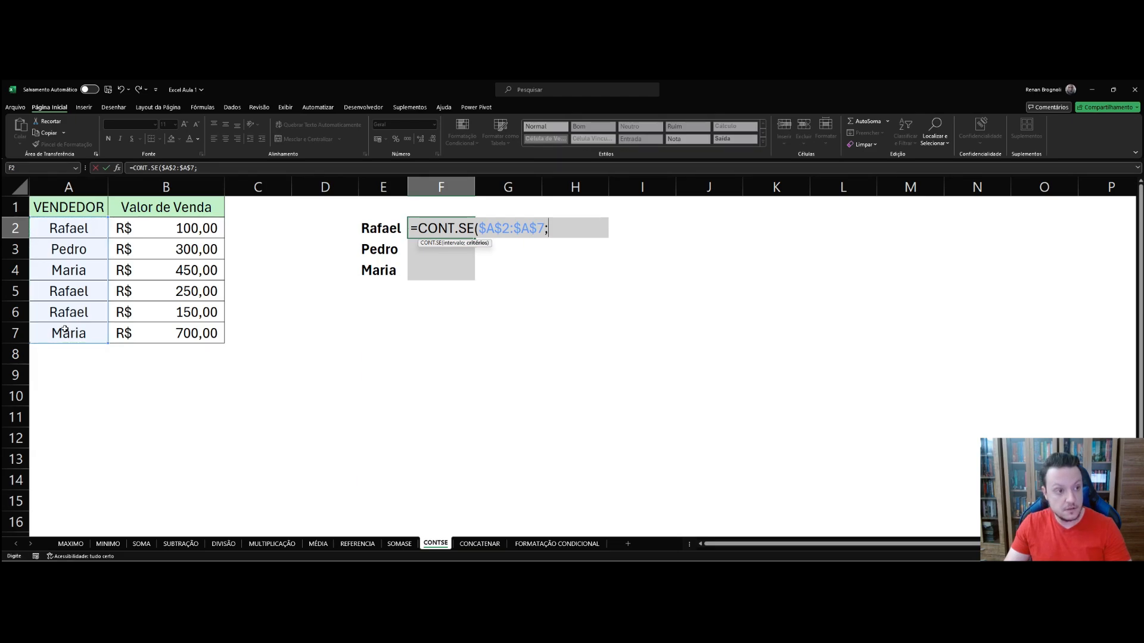
# Step: Add E2 as the criterion with only its column locked and enter =CONT.SE($A$2:$A$7;$E2) in F2
pyautogui.click(374, 229)
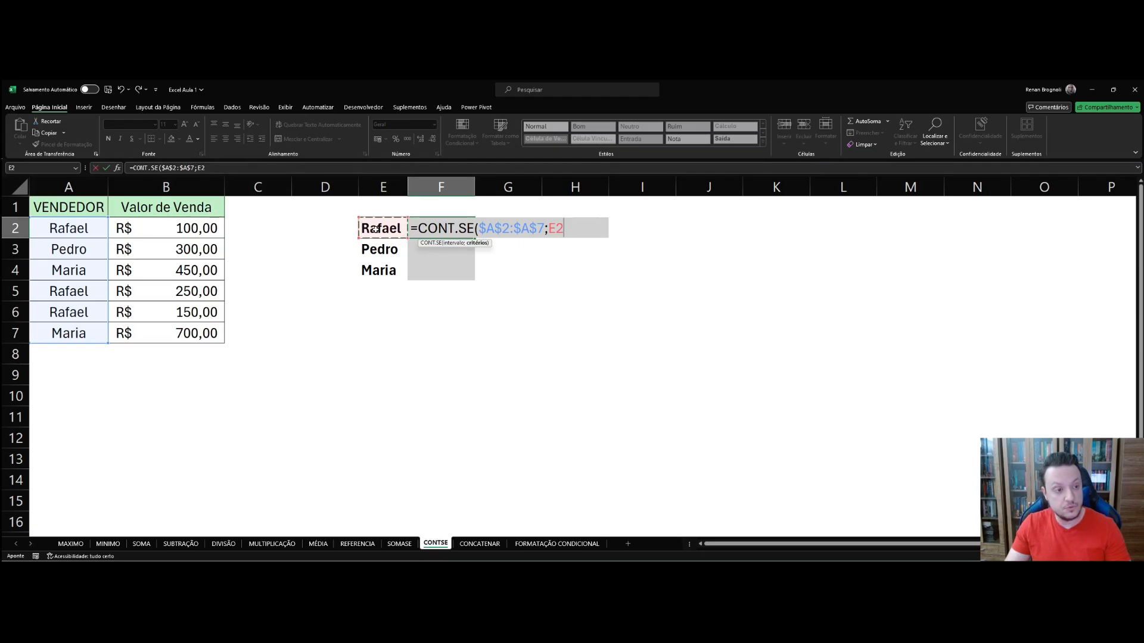
pyautogui.press('F4')
pyautogui.press('F4')
pyautogui.press('F4')
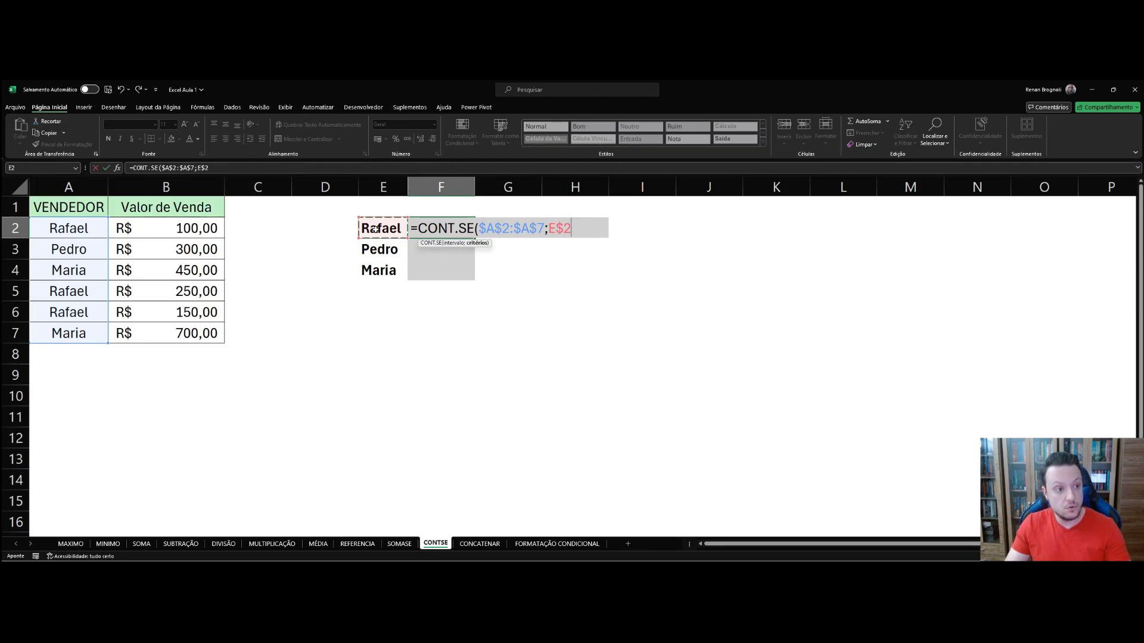
pyautogui.write(')')
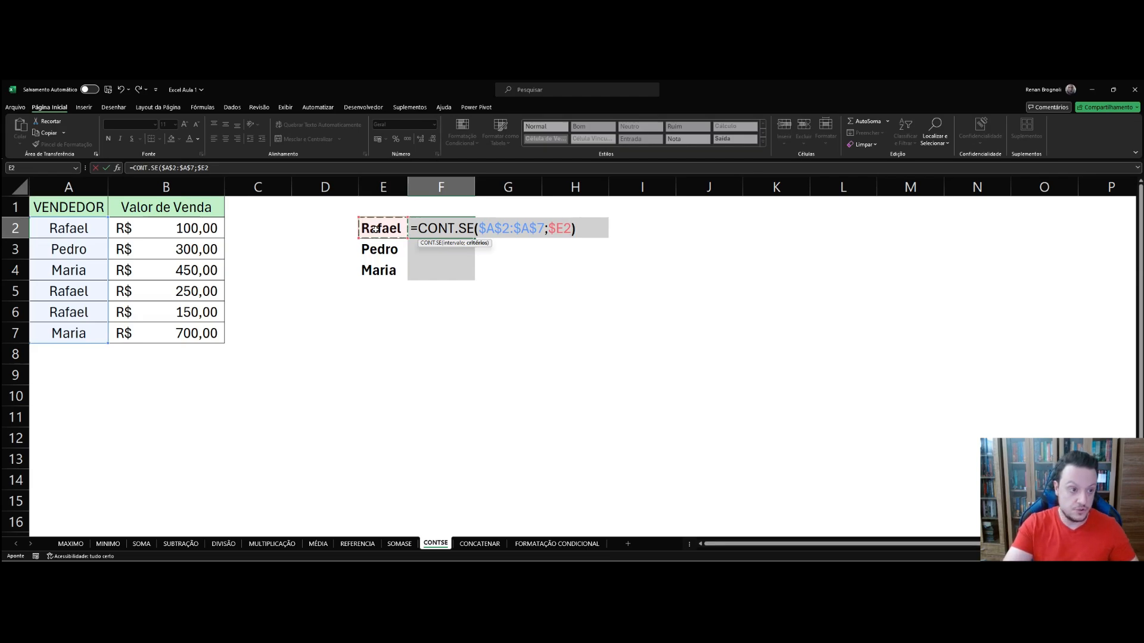
pyautogui.press('Return')
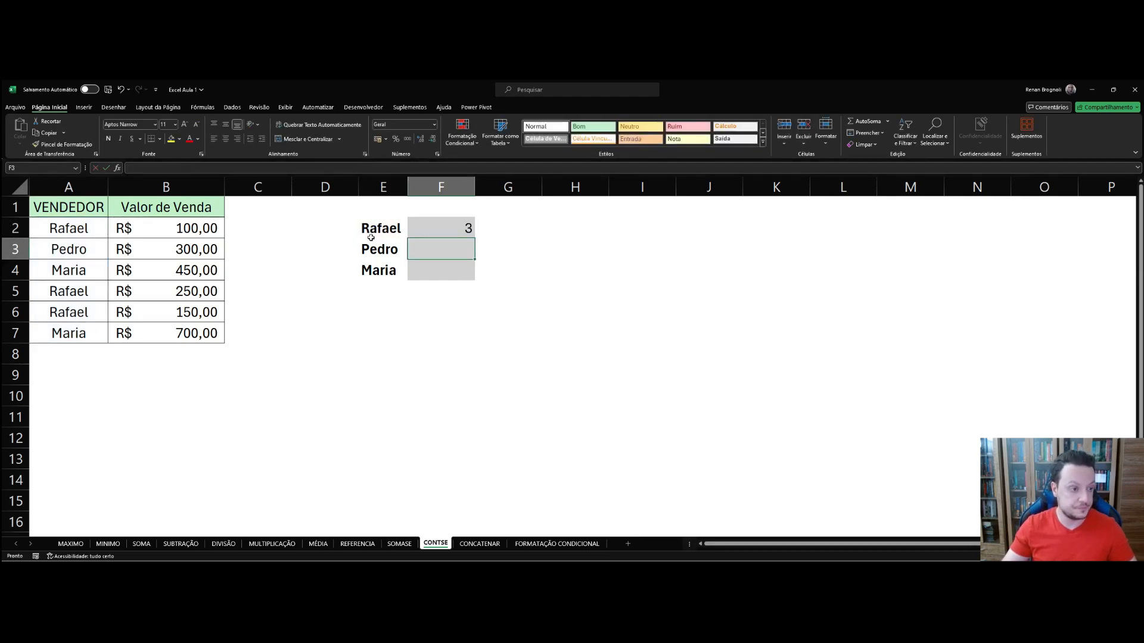
# Step: Fill the CONT.SE formula from F2 down to F4
pyautogui.click(463, 231)
pyautogui.moveTo(475, 239); pyautogui.dragTo(474, 279)
pyautogui.click(424, 316)
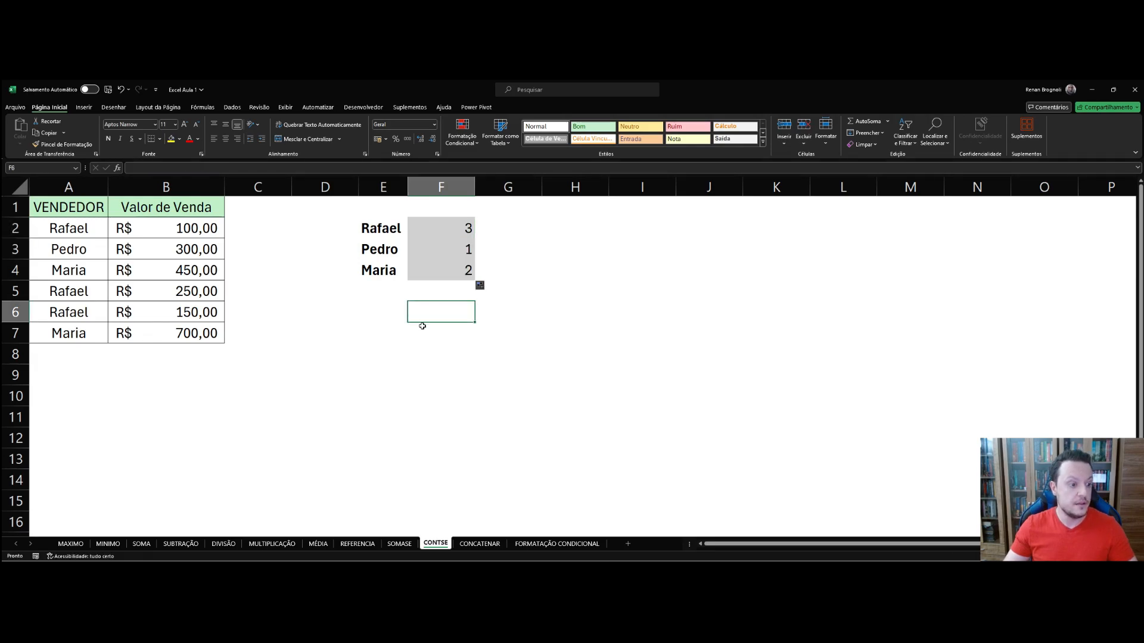
# Step: Check the counts in F2:F4 against each seller's entries in the VENDEDOR column
pyautogui.click(421, 234)
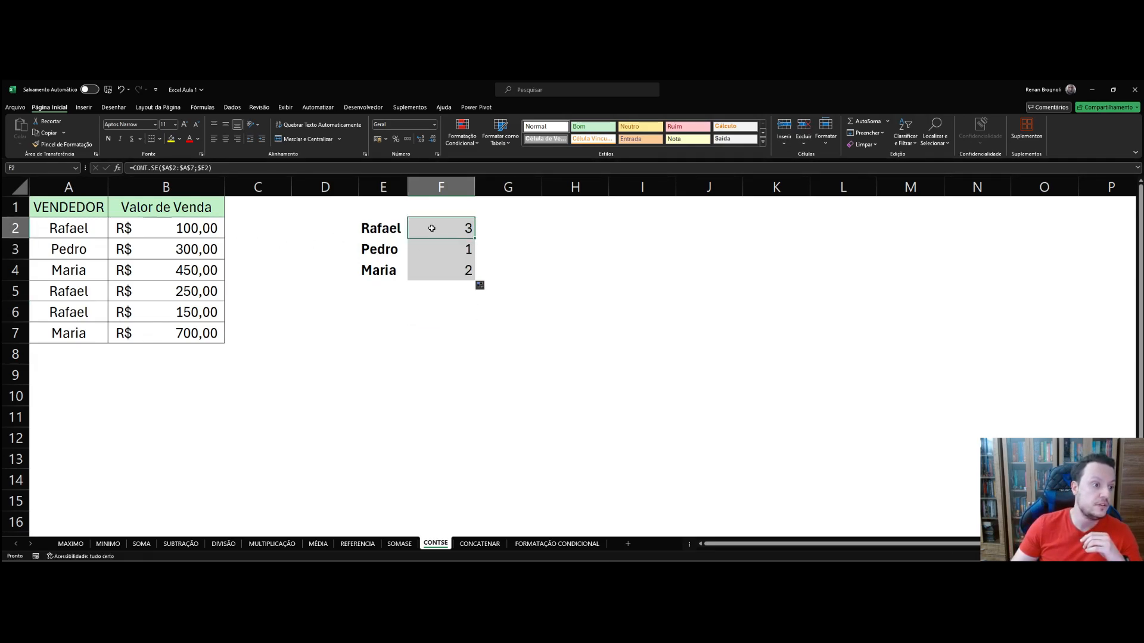
pyautogui.click(74, 232)
pyautogui.click(69, 290)
pyautogui.click(68, 315)
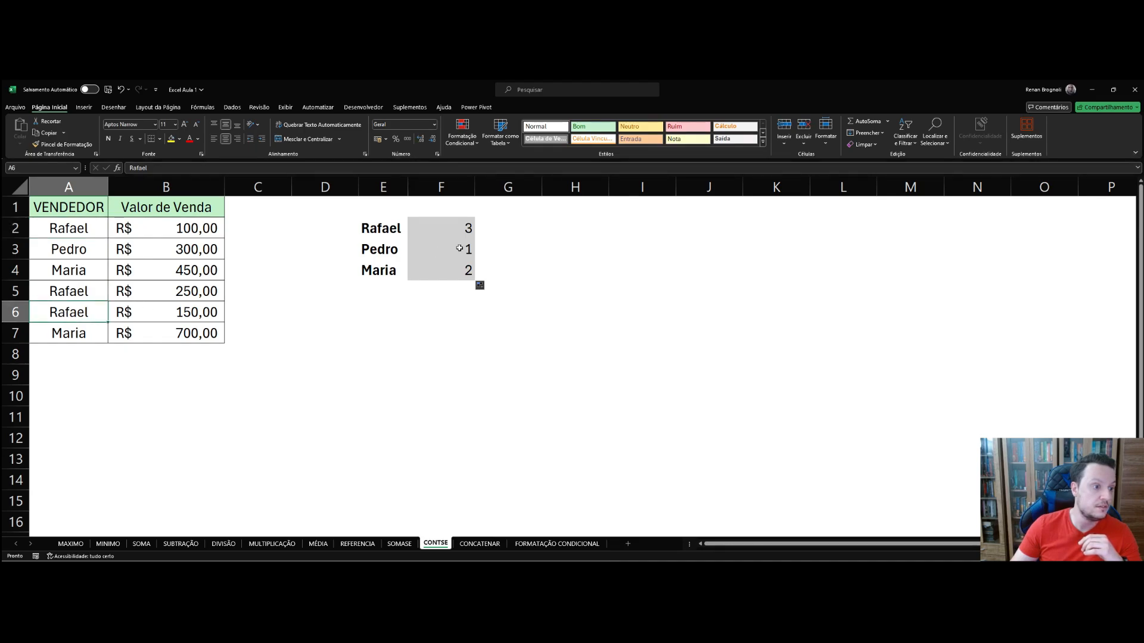
pyautogui.click(459, 248)
pyautogui.click(77, 253)
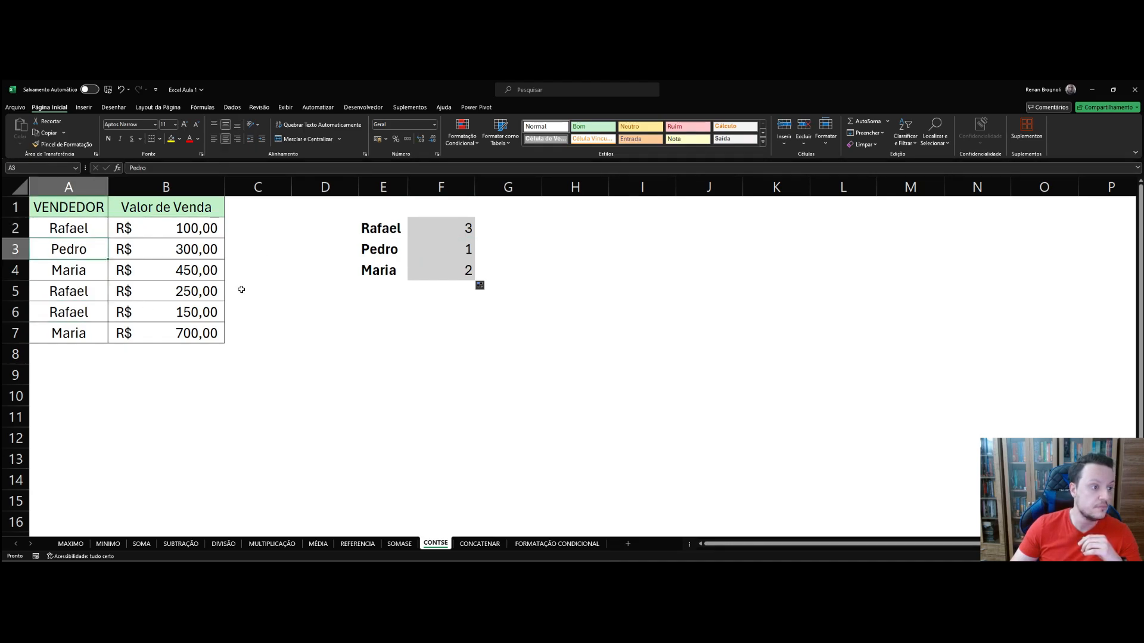
pyautogui.click(433, 277)
pyautogui.click(61, 337)
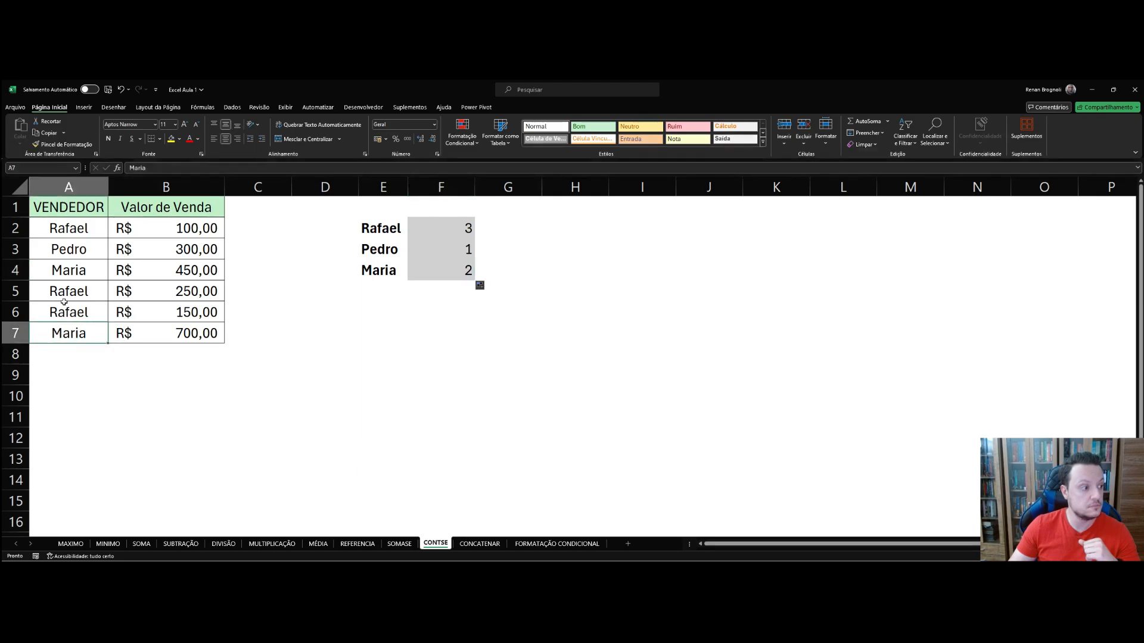
pyautogui.click(66, 273)
pyautogui.click(457, 270)
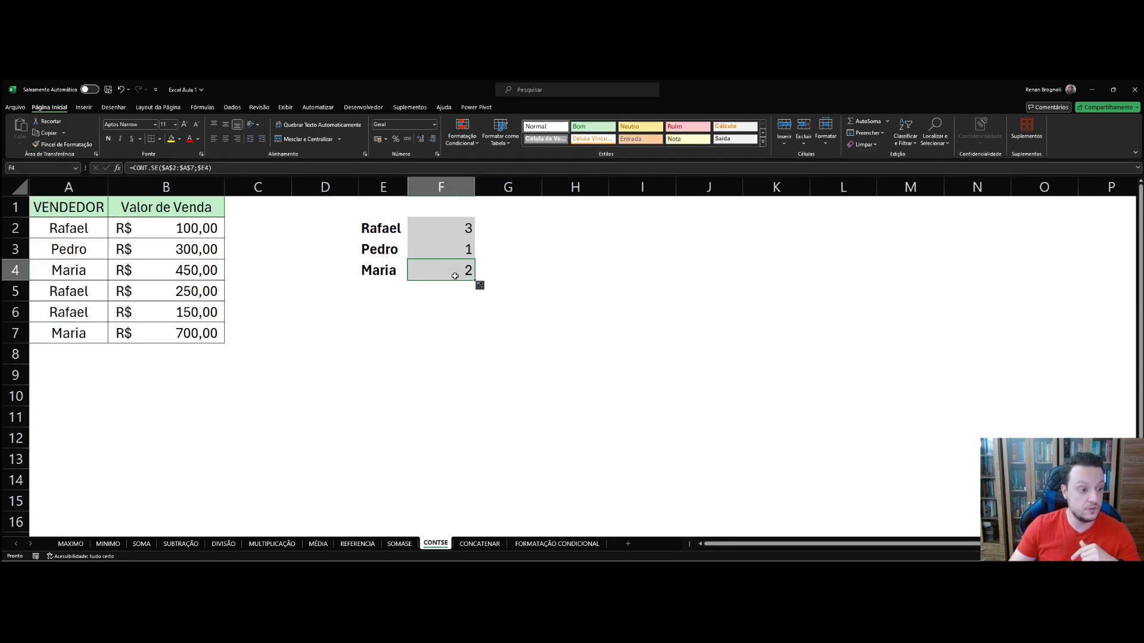
# Step: Review the SOMASE sheet's total in F4 for comparison with the CONTSE count, returning to the CONTSE sheet
pyautogui.click(399, 544)
pyautogui.click(447, 264)
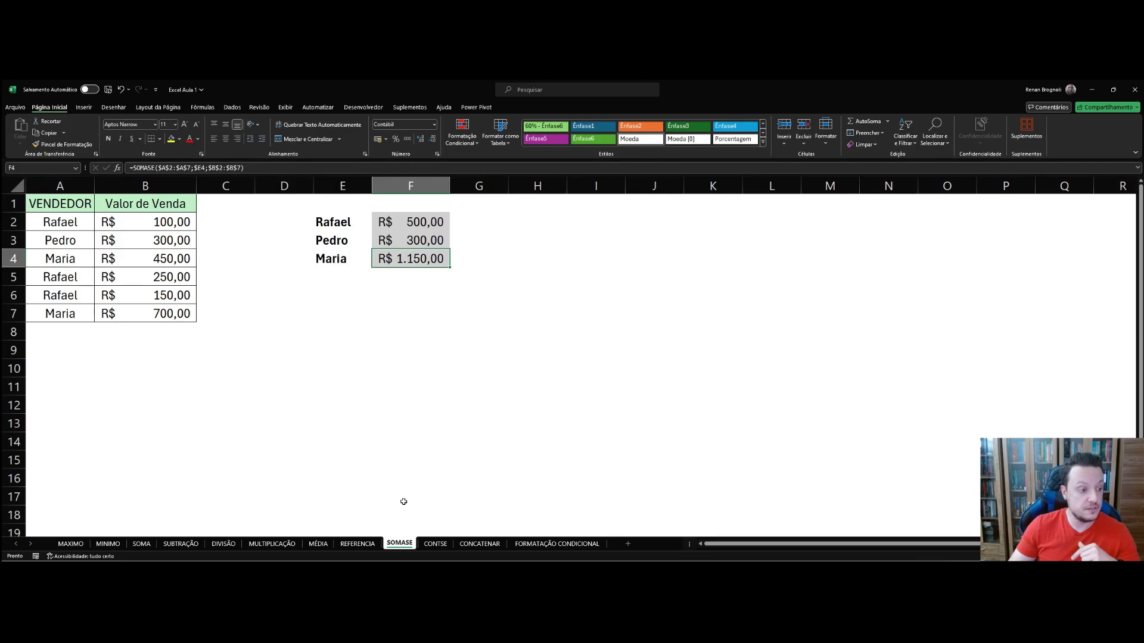
pyautogui.click(436, 544)
# Step: Start a CONCAT formula in the first E-mail cell, C2, of the CONCATENAR sheet
pyautogui.click(482, 544)
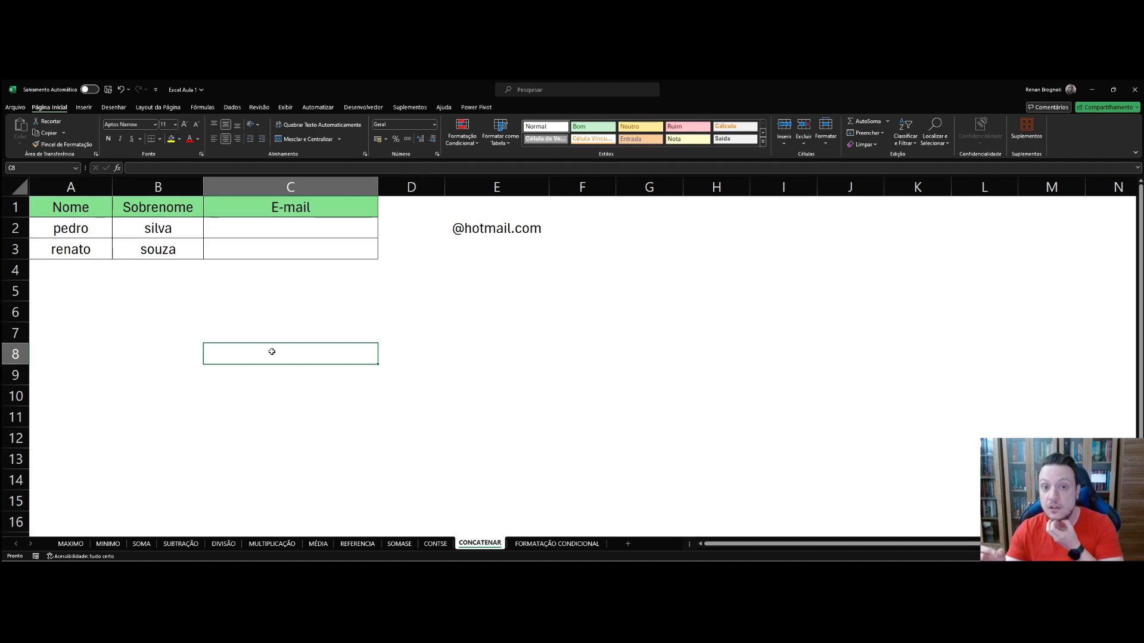
pyautogui.click(271, 224)
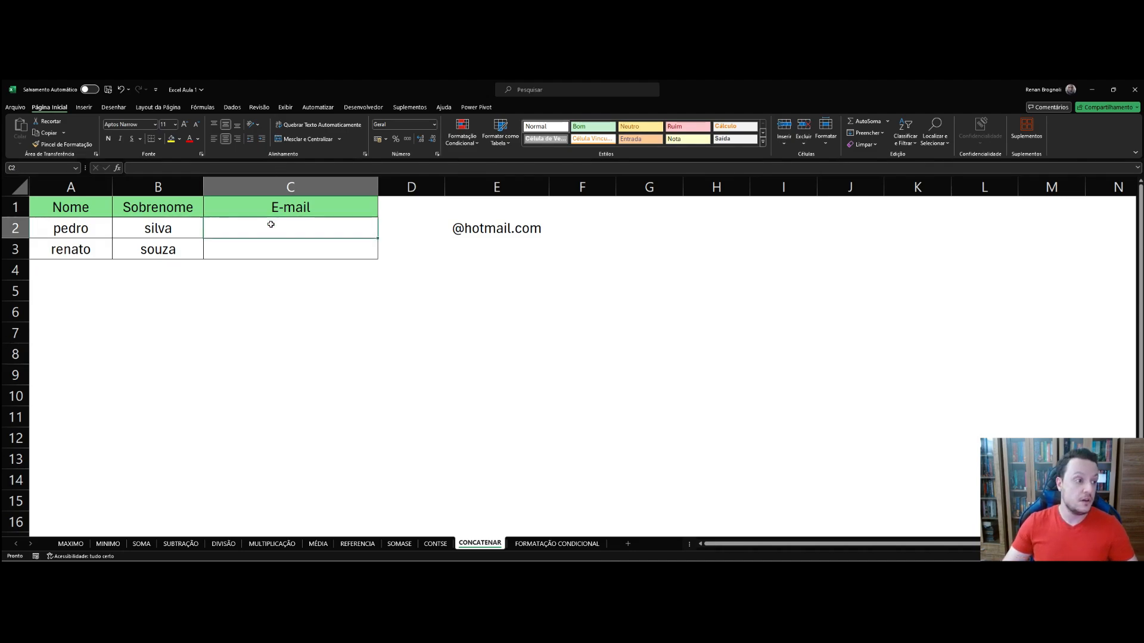
pyautogui.write('=CONCA')
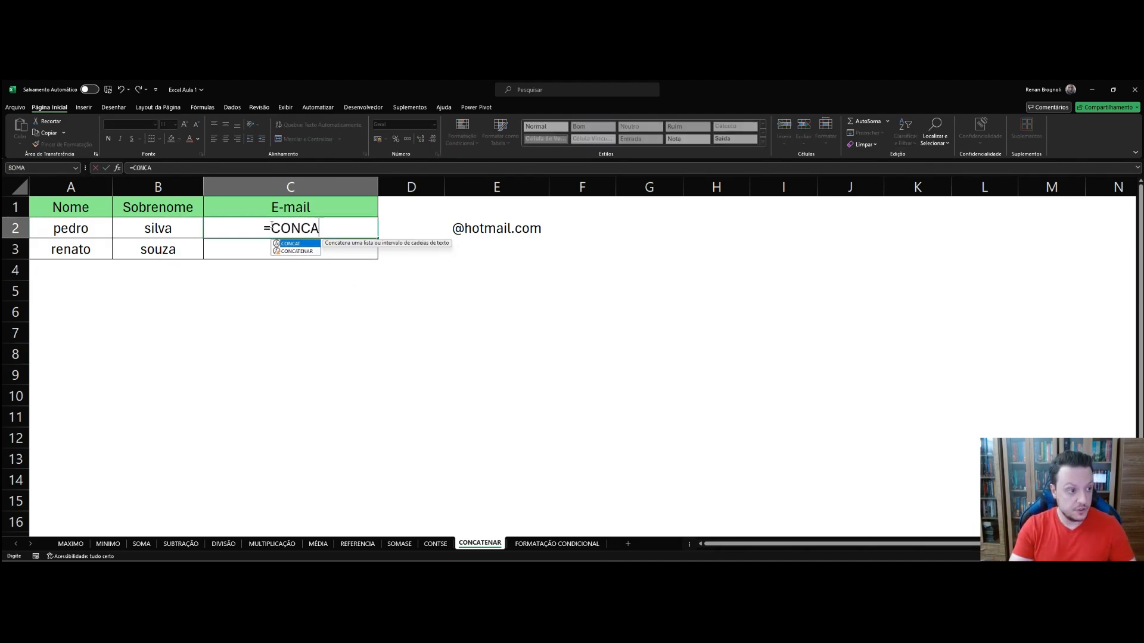
pyautogui.click(297, 252)
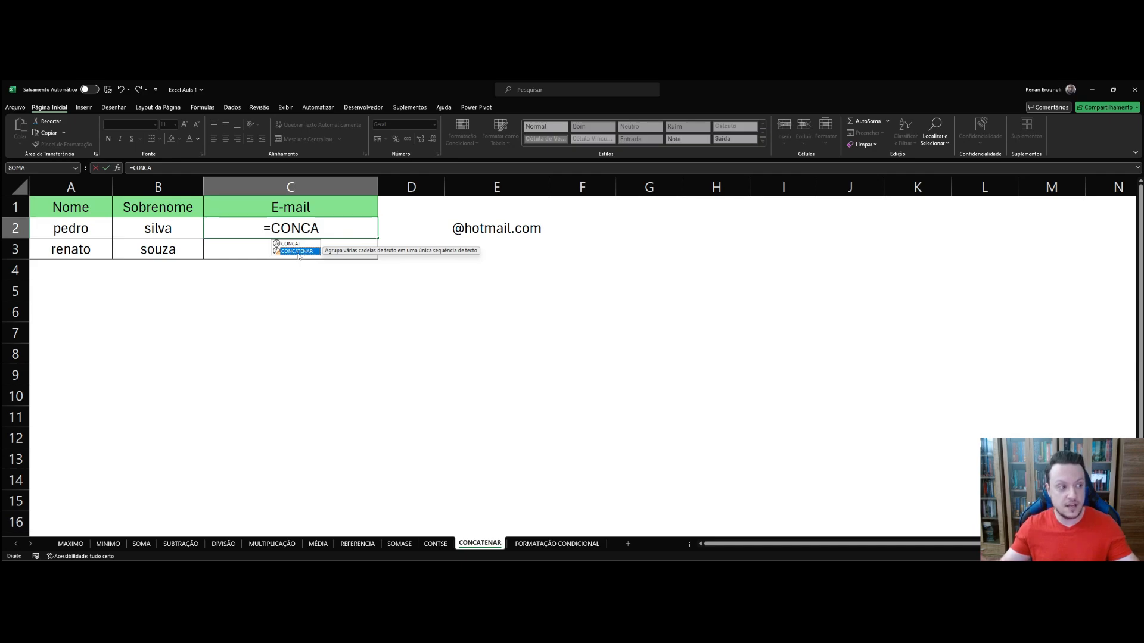
pyautogui.click(291, 244)
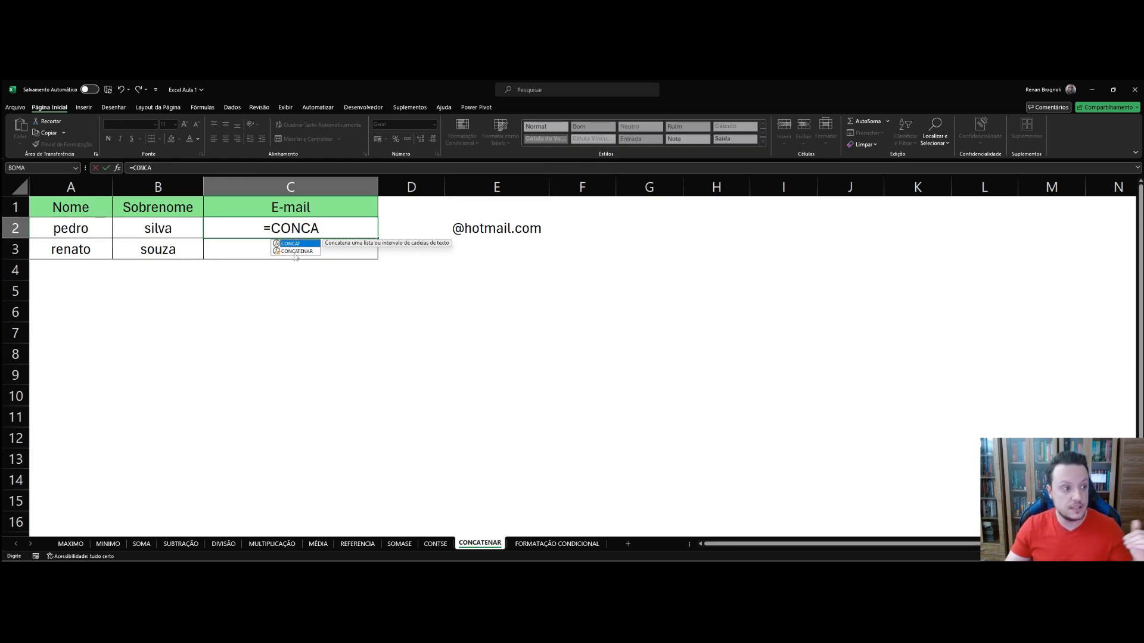
pyautogui.doubleClick(292, 244)
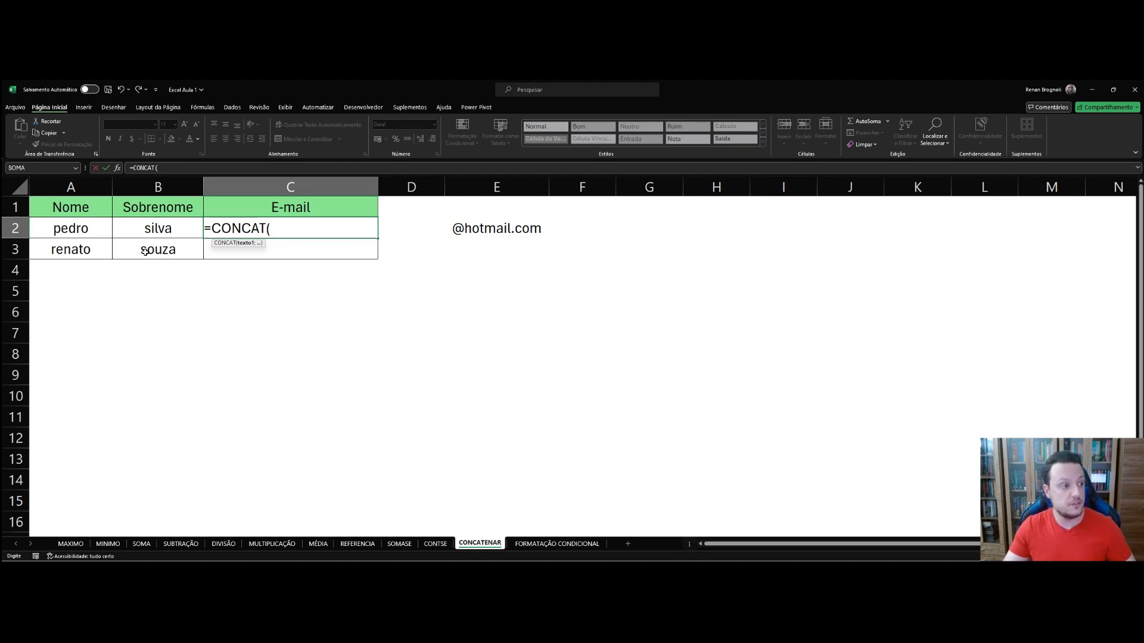
# Step: Complete the CONCAT formula in C2, joining A2, B2 and the mail domain in E2 as absolute reference $E$2
pyautogui.click(77, 229)
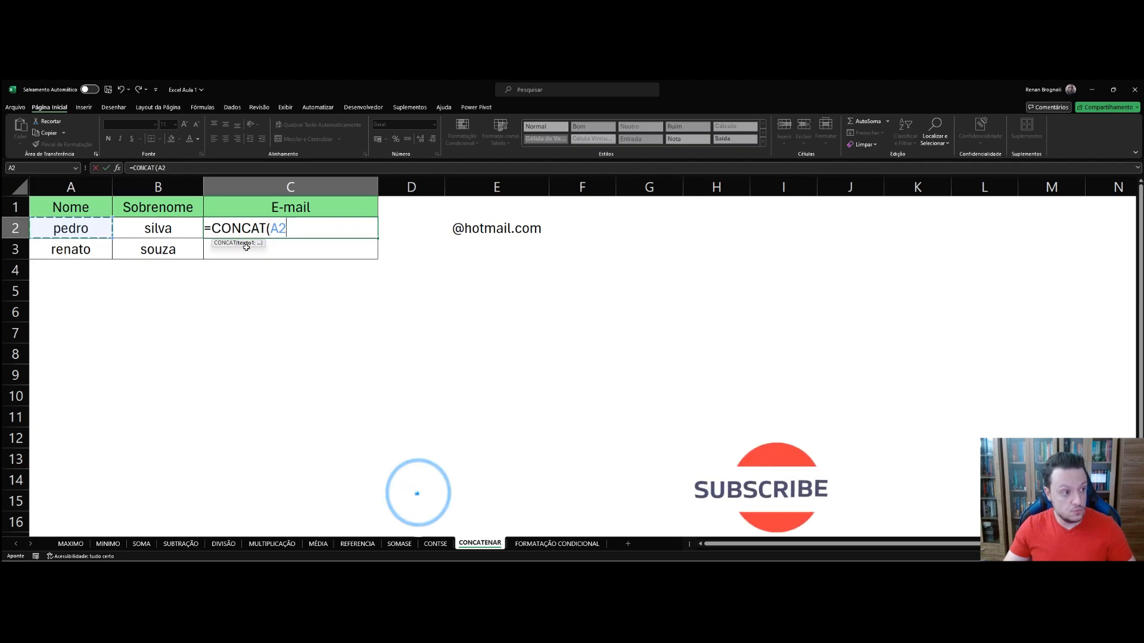
pyautogui.write(';')
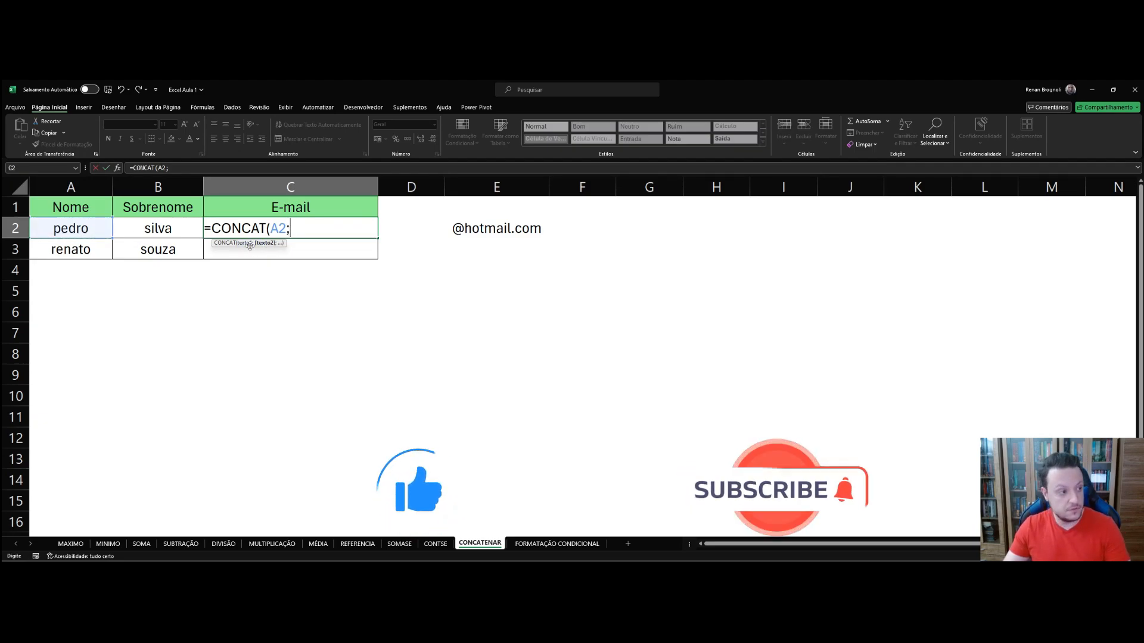
pyautogui.click(155, 228)
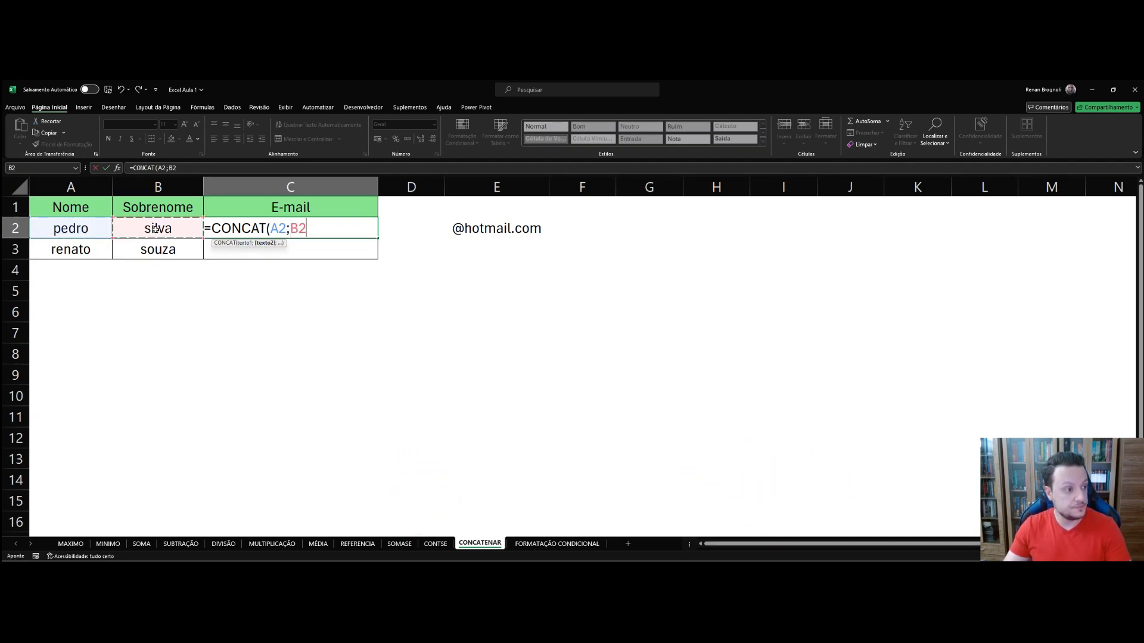
pyautogui.write(';')
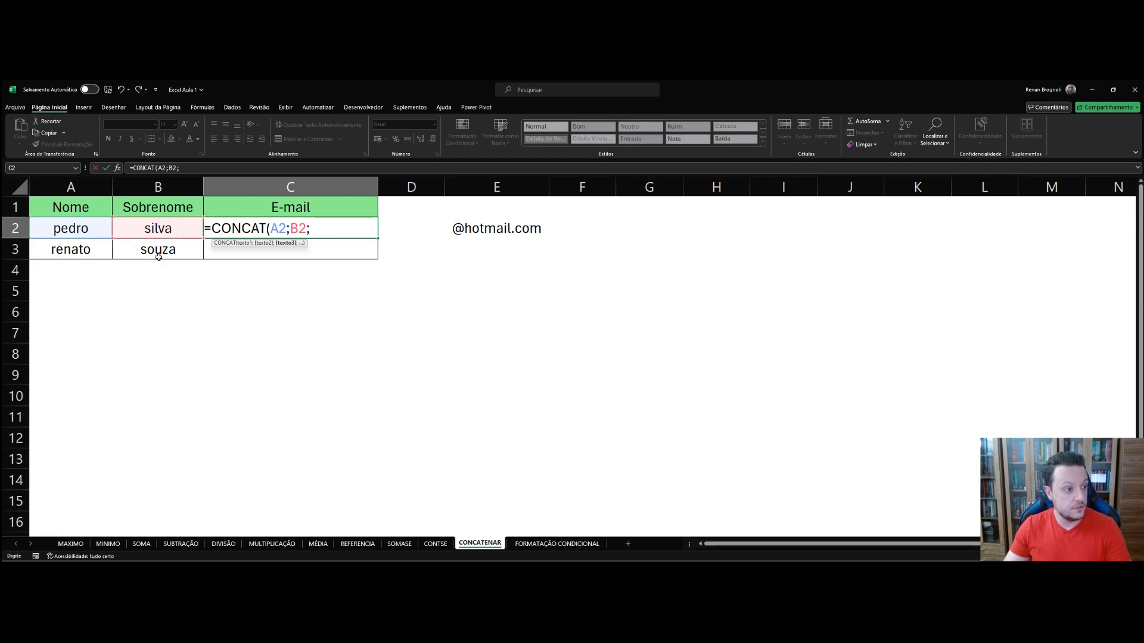
pyautogui.click(480, 230)
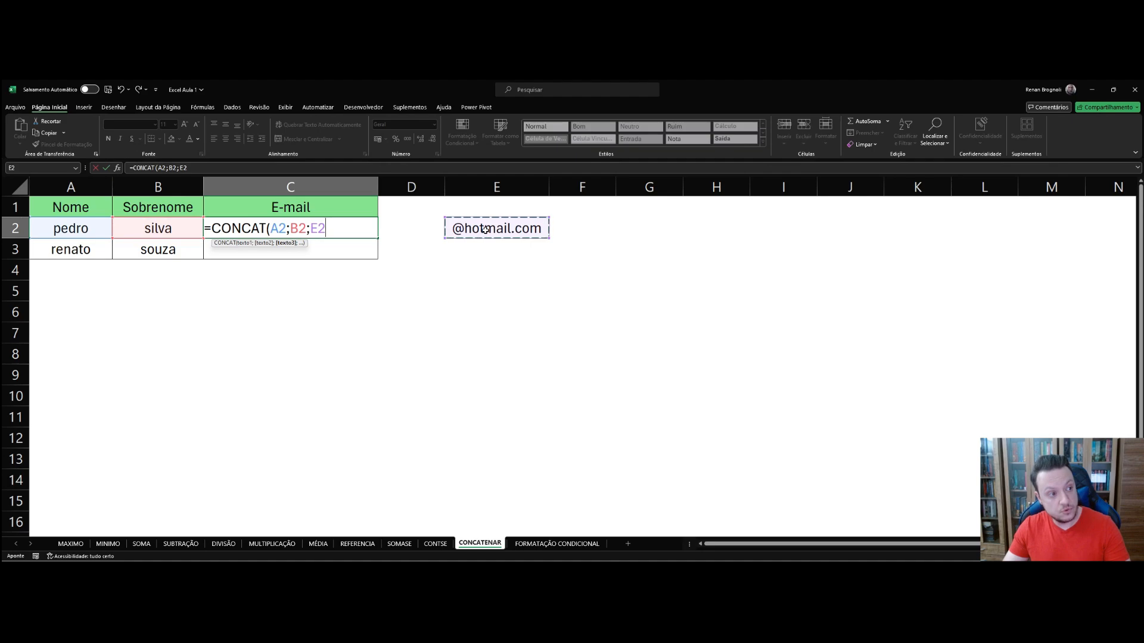
pyautogui.press('F4')
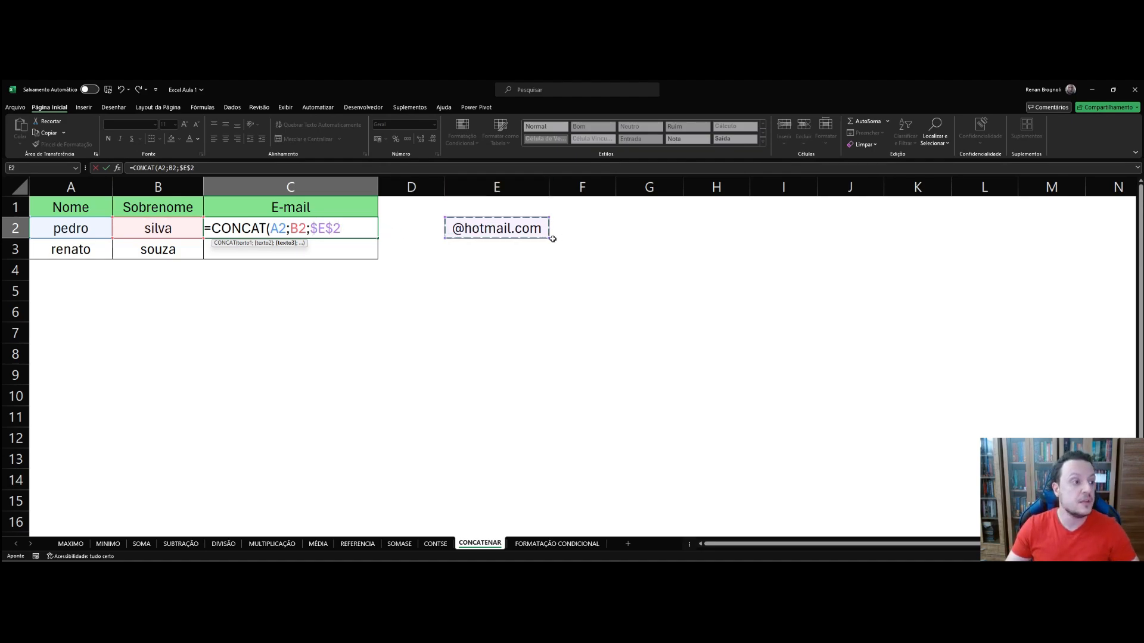
pyautogui.write(')')
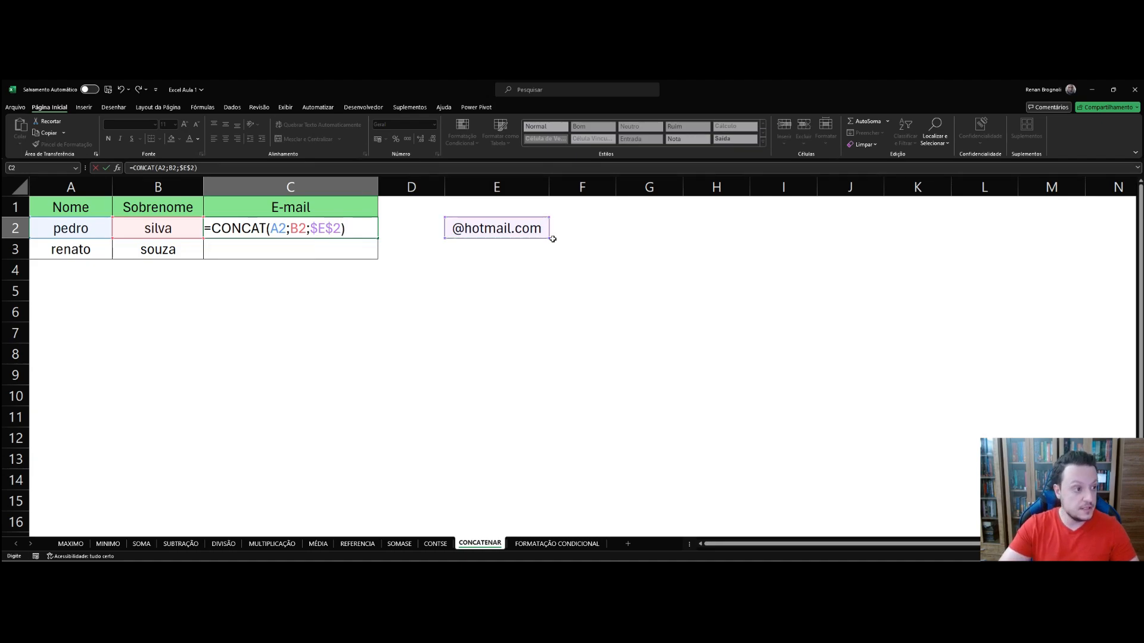
pyautogui.press('Return')
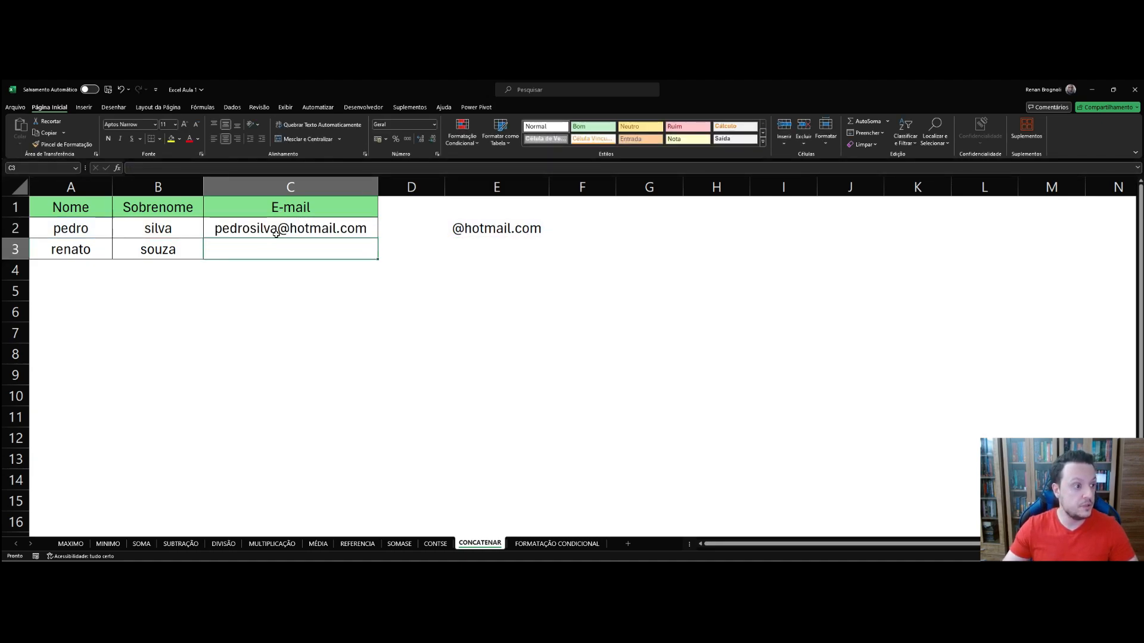
# Step: Fill the CONCAT formula from C2 down to C3 to build the second e-mail address
pyautogui.click(322, 229)
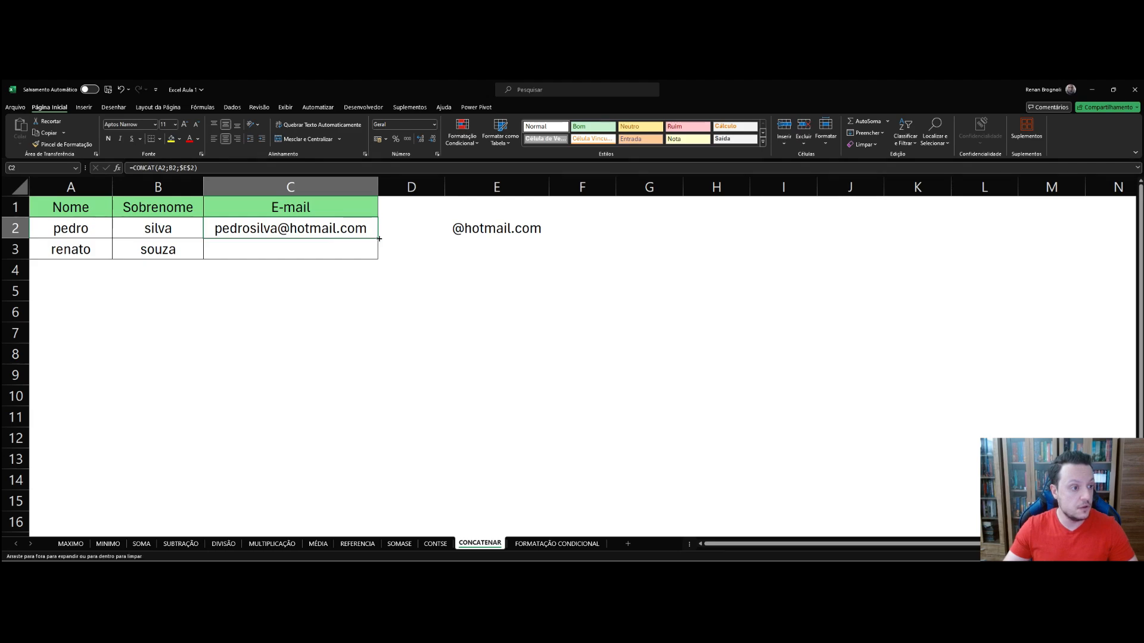
pyautogui.moveTo(379, 255); pyautogui.dragTo(379, 258)
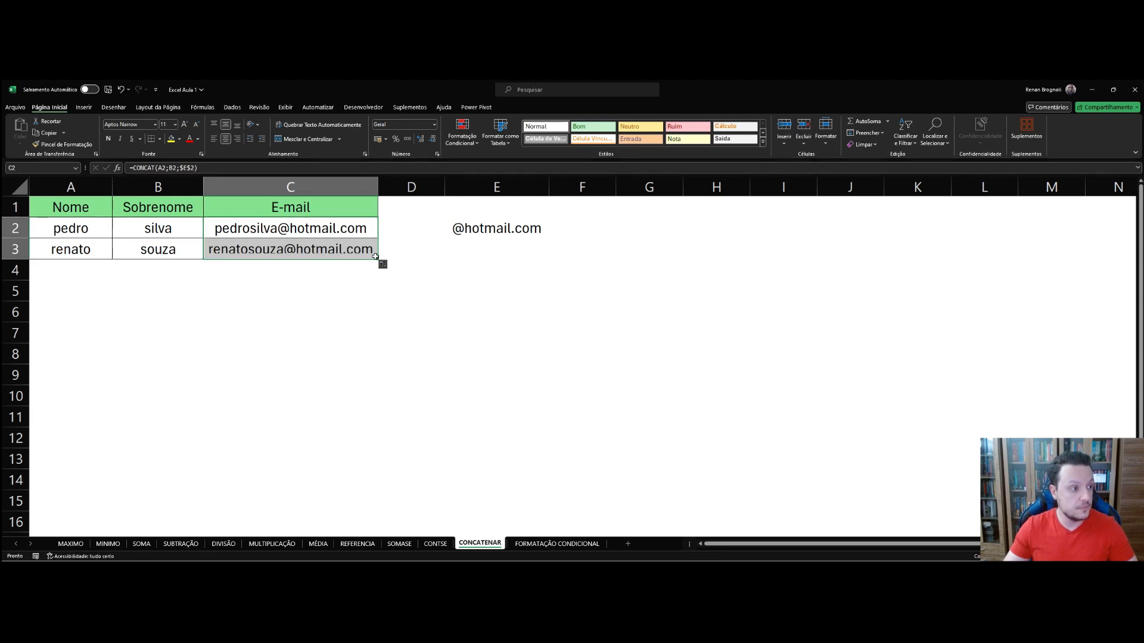
pyautogui.click(334, 283)
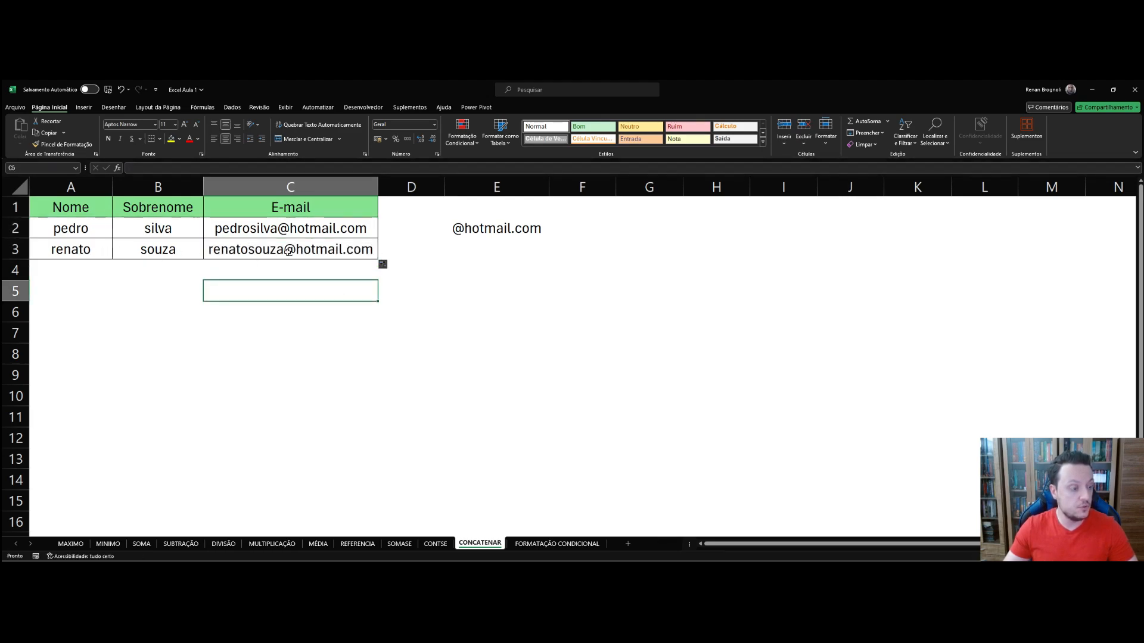
pyautogui.click(320, 251)
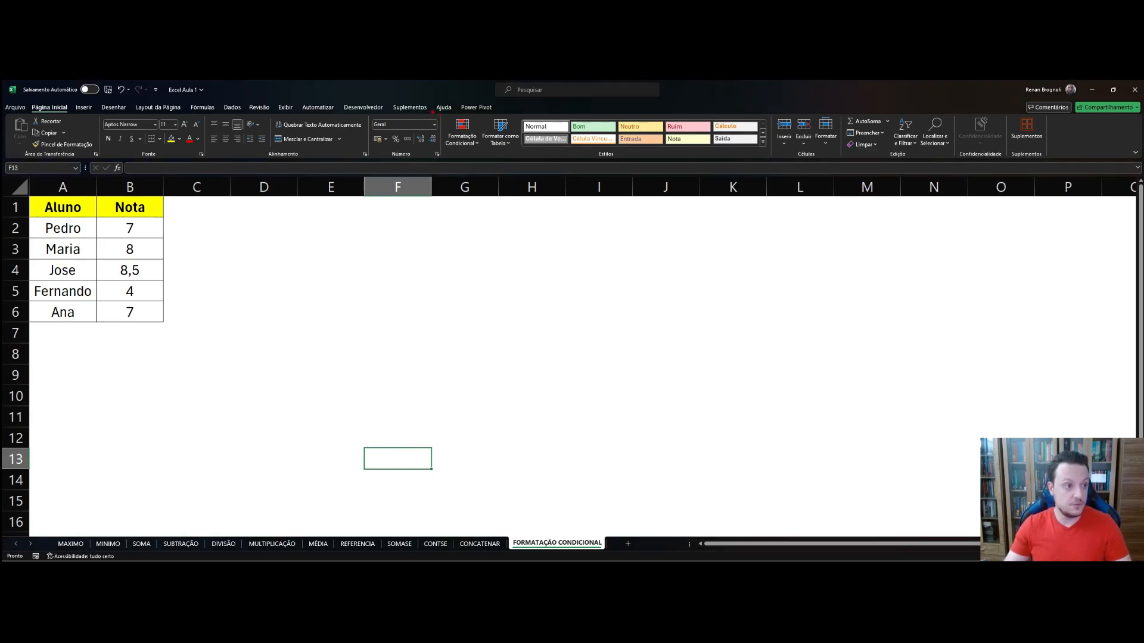
pyautogui.moveTo(431, 108)
pyautogui.mouseDown()
pyautogui.moveTo(479, 155)
pyautogui.moveTo(500, 159)
pyautogui.mouseUp()
pyautogui.moveTo(14, 98); pyautogui.dragTo(77, 119)
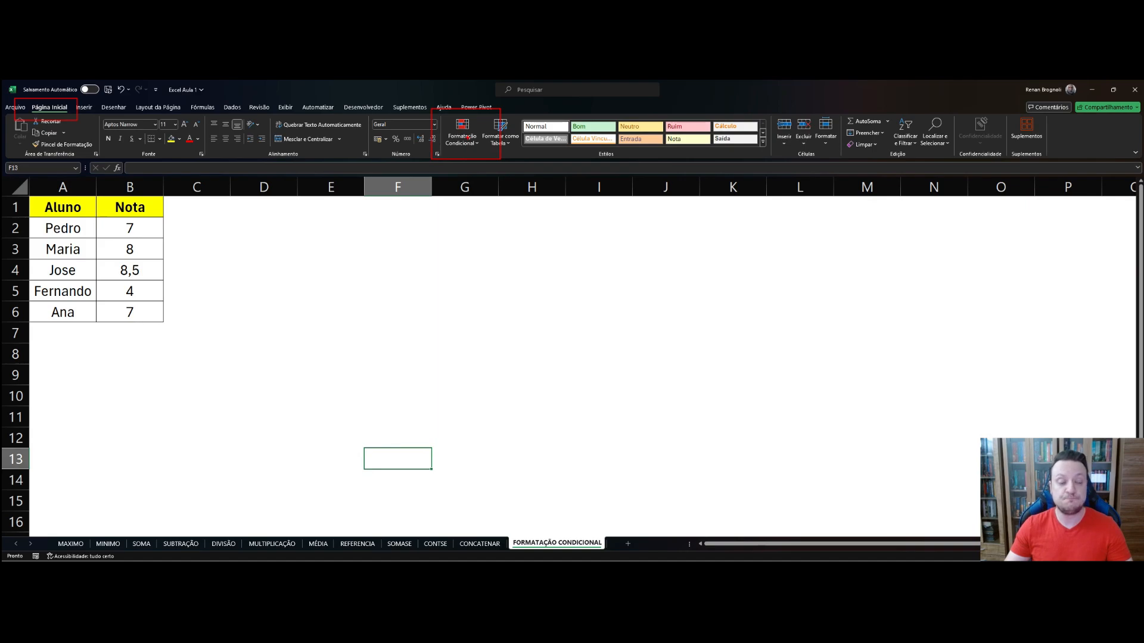
pyautogui.press('Escape')
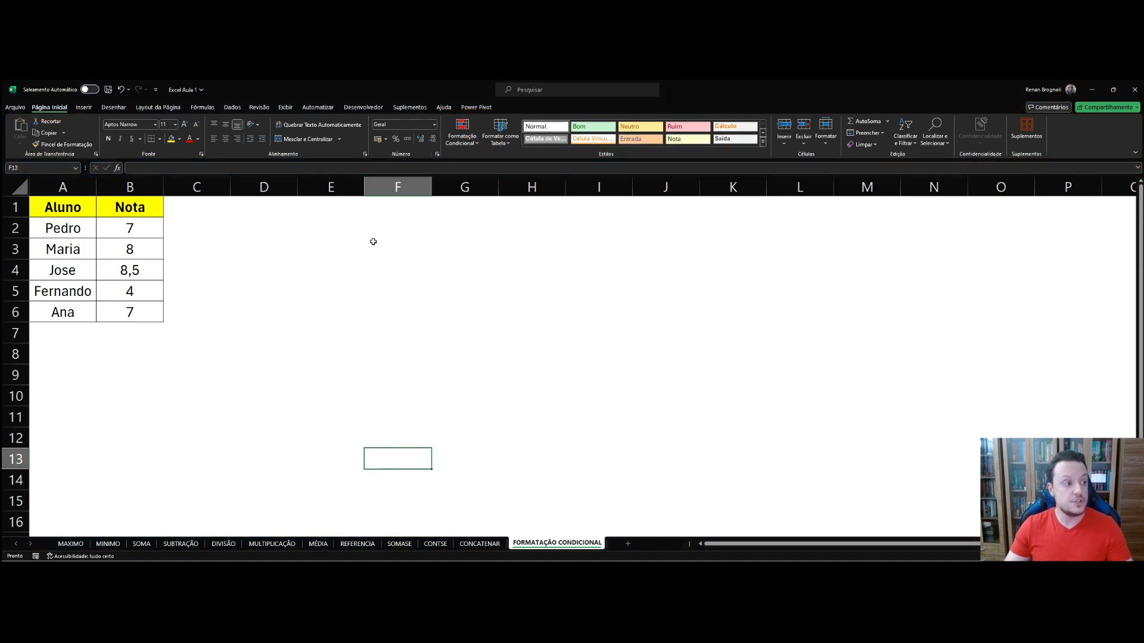
pyautogui.click(165, 363)
pyautogui.moveTo(136, 227); pyautogui.dragTo(130, 309)
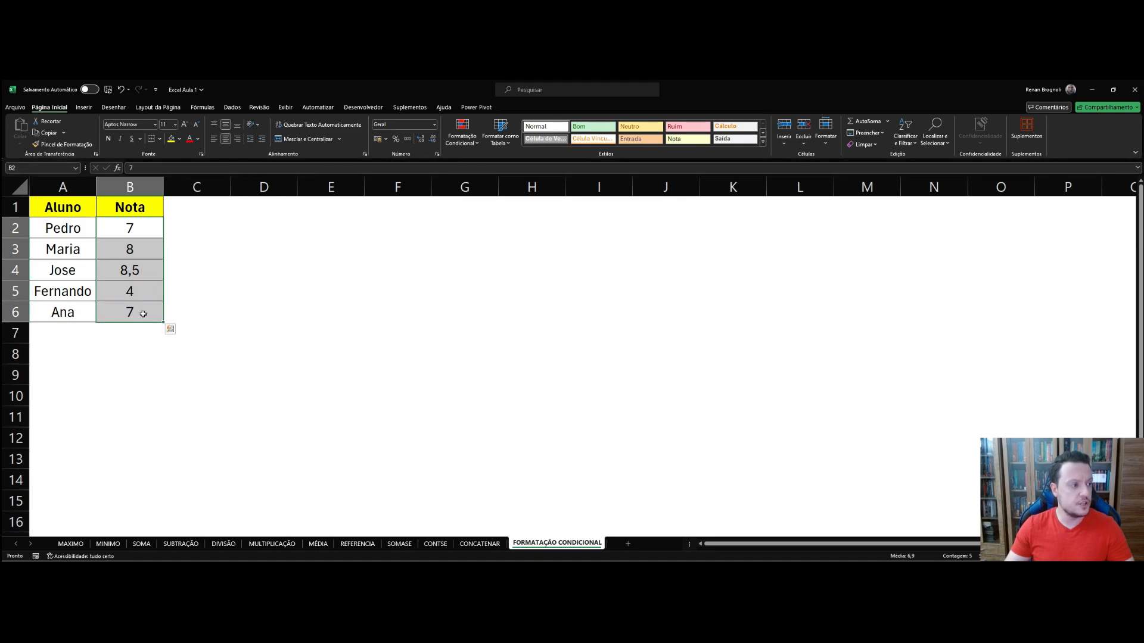
pyautogui.click(183, 332)
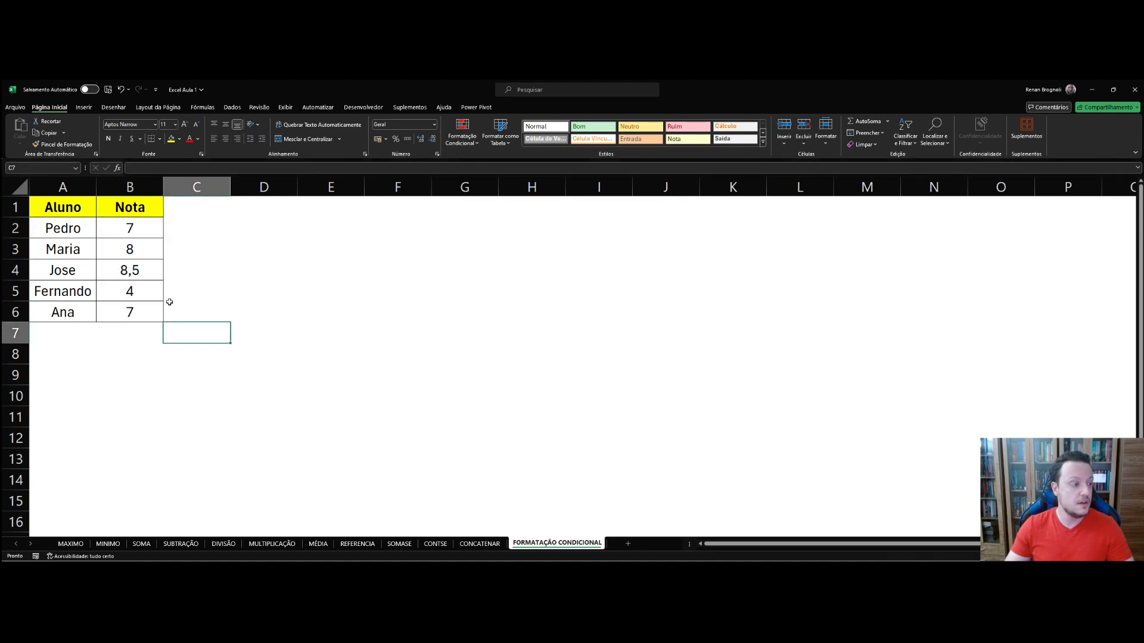
# Step: Apply an É Maior do que rule to grades B2:B6, formatting values above 7 with Preenchimento Verde e Texto Verde Escuro
pyautogui.moveTo(133, 225); pyautogui.dragTo(128, 315)
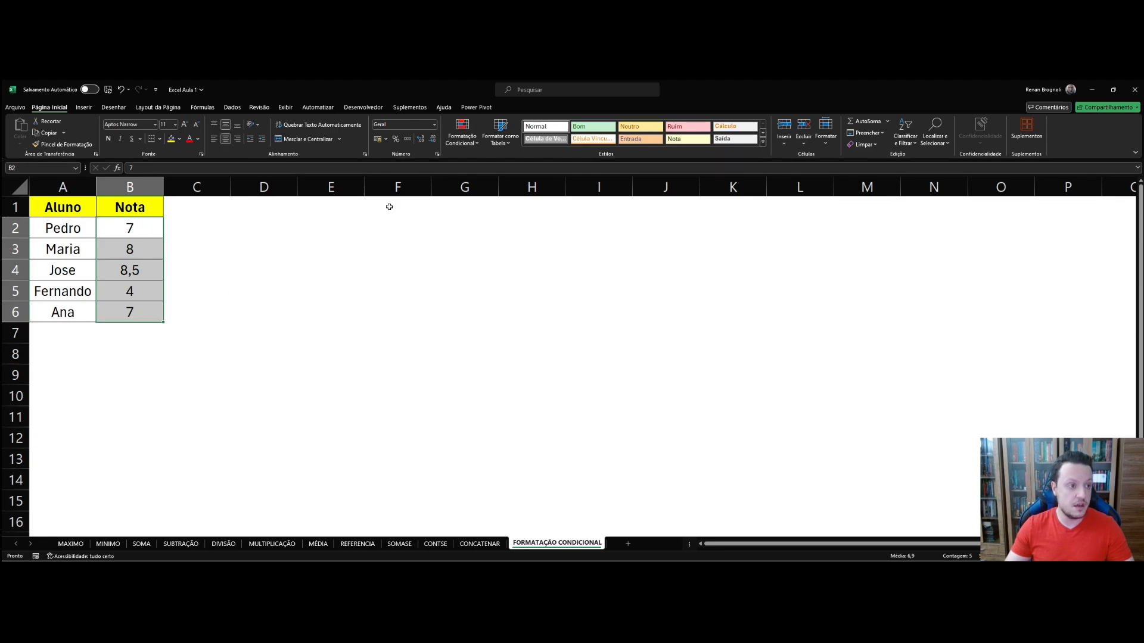
pyautogui.click(463, 140)
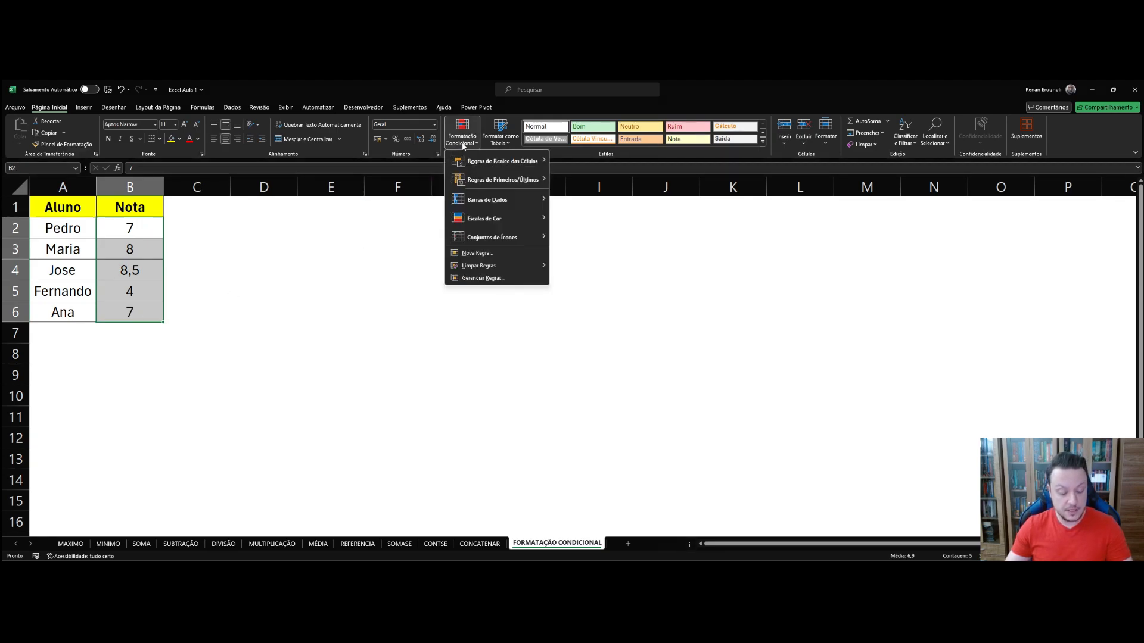
pyautogui.moveTo(465, 157)
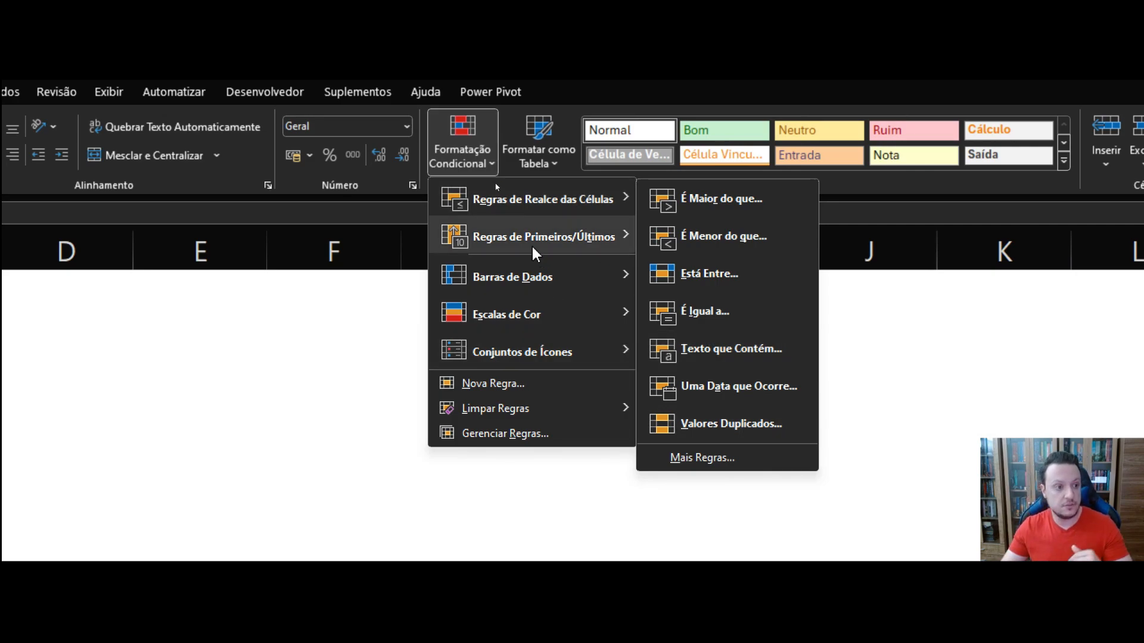
pyautogui.moveTo(504, 232)
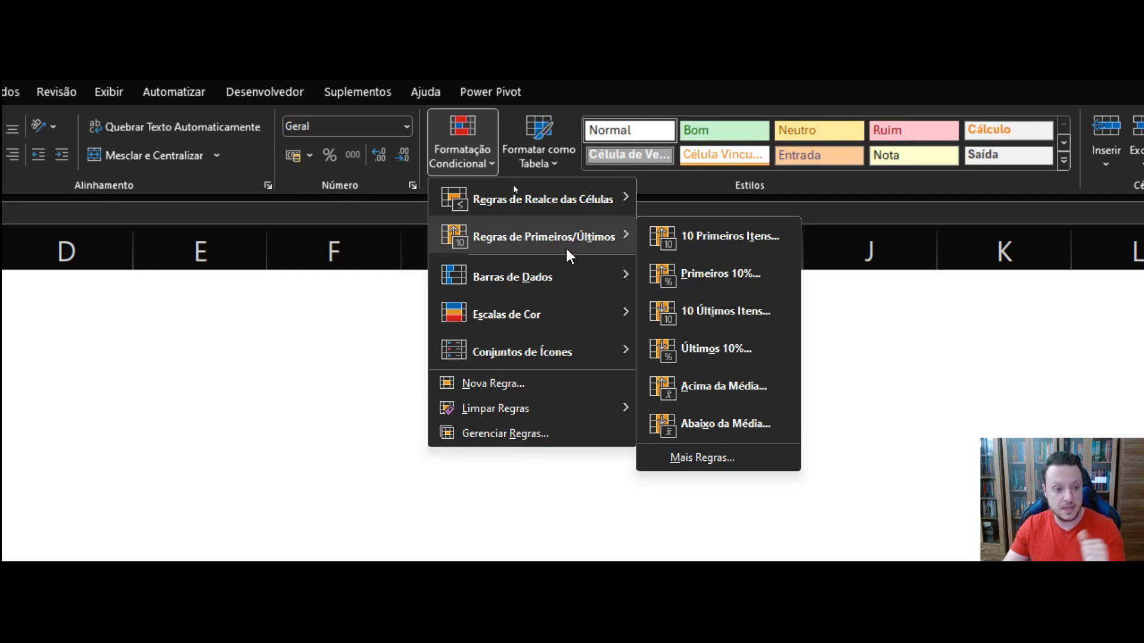
pyautogui.moveTo(499, 280)
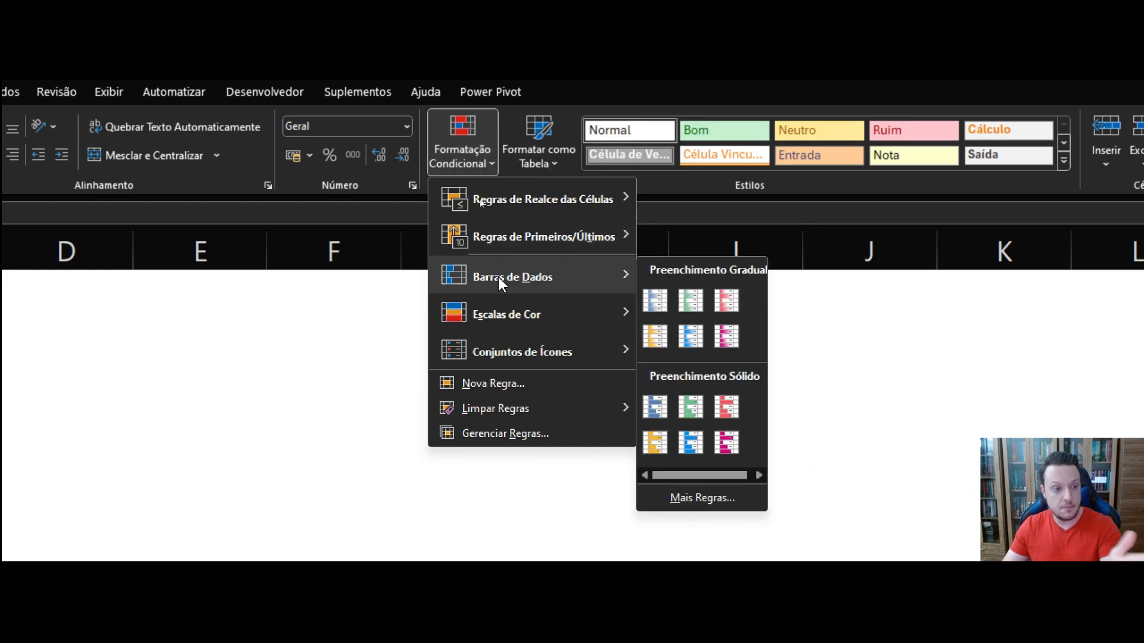
pyautogui.moveTo(509, 311)
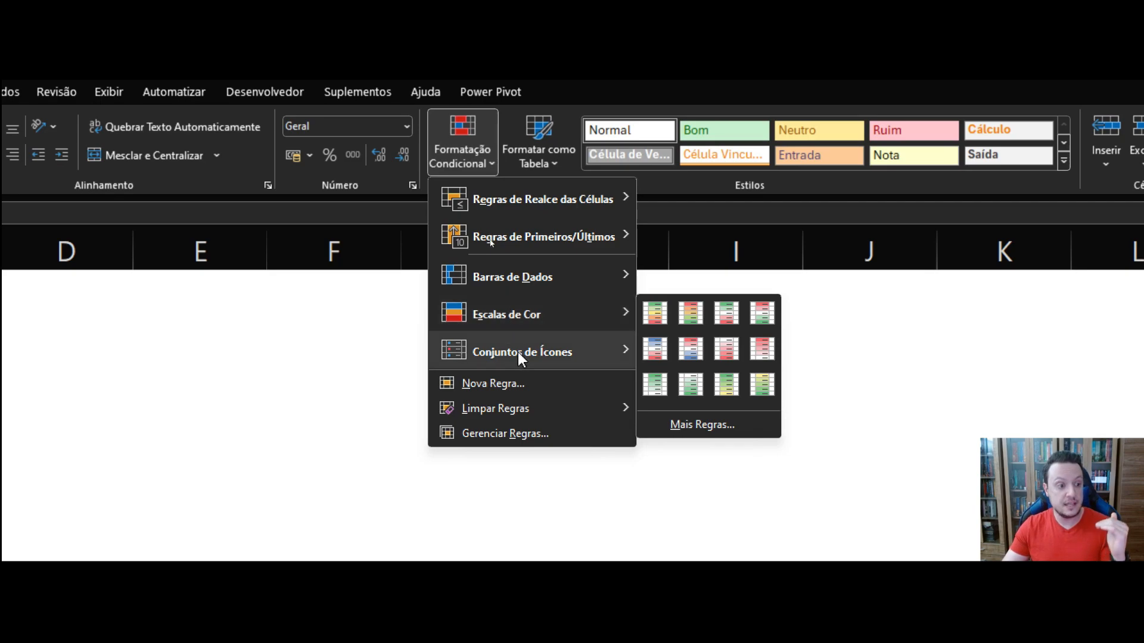
pyautogui.moveTo(520, 363)
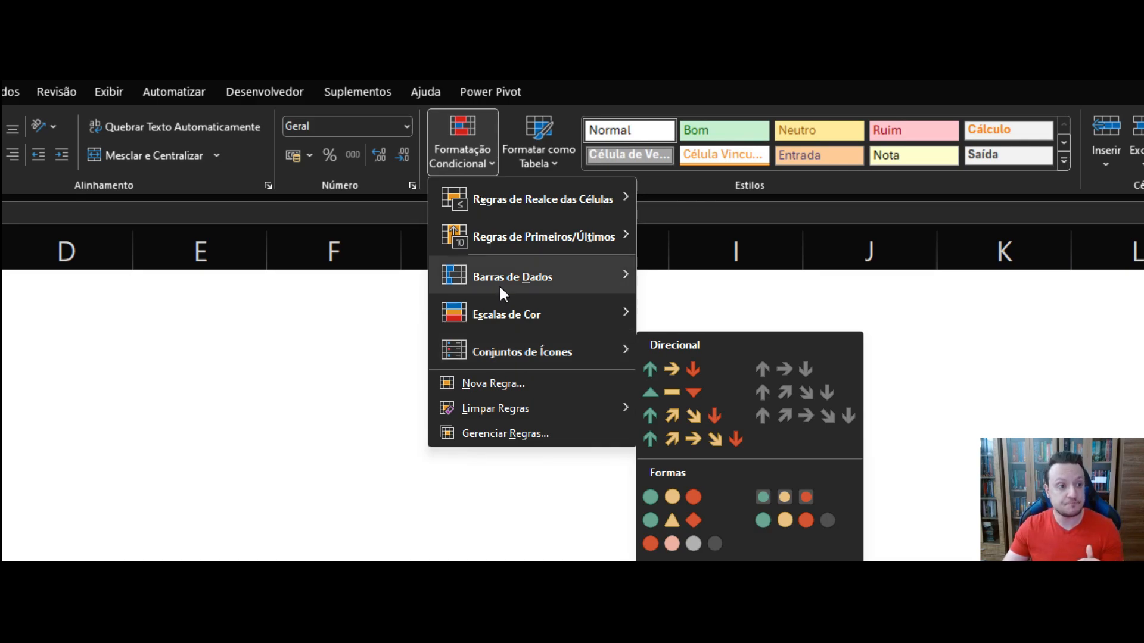
pyautogui.moveTo(498, 192)
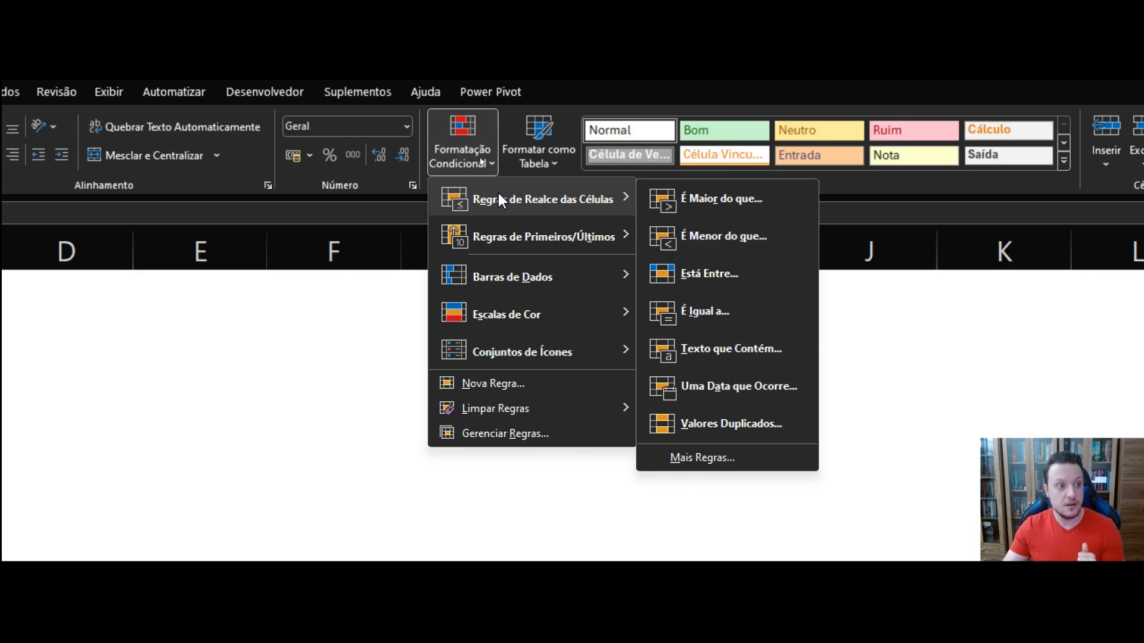
pyautogui.click(739, 200)
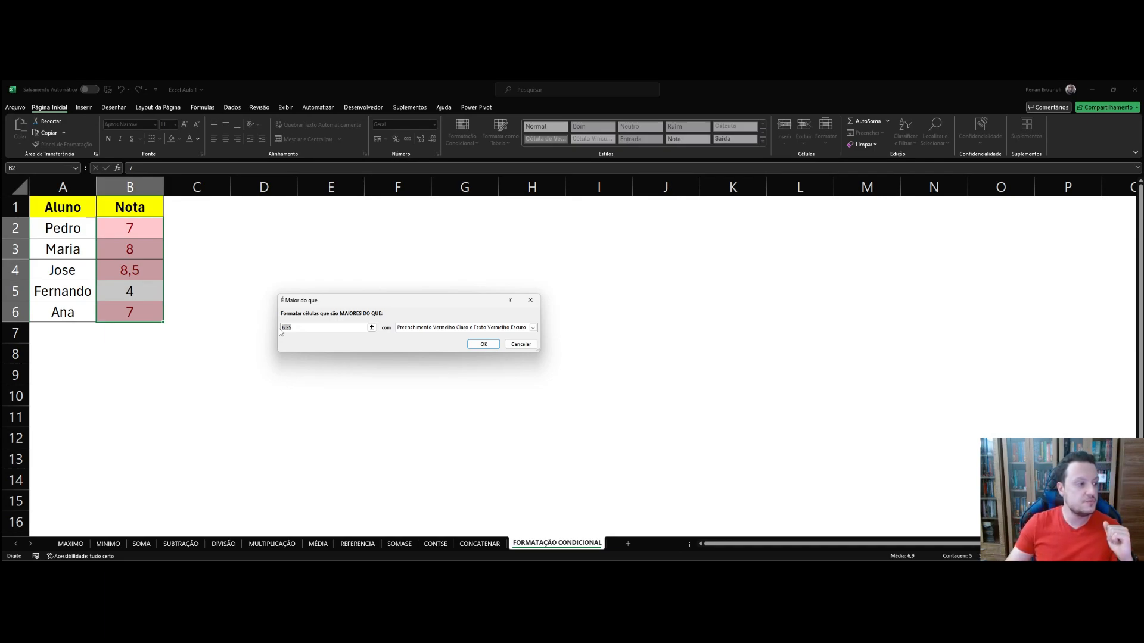
pyautogui.write('7')
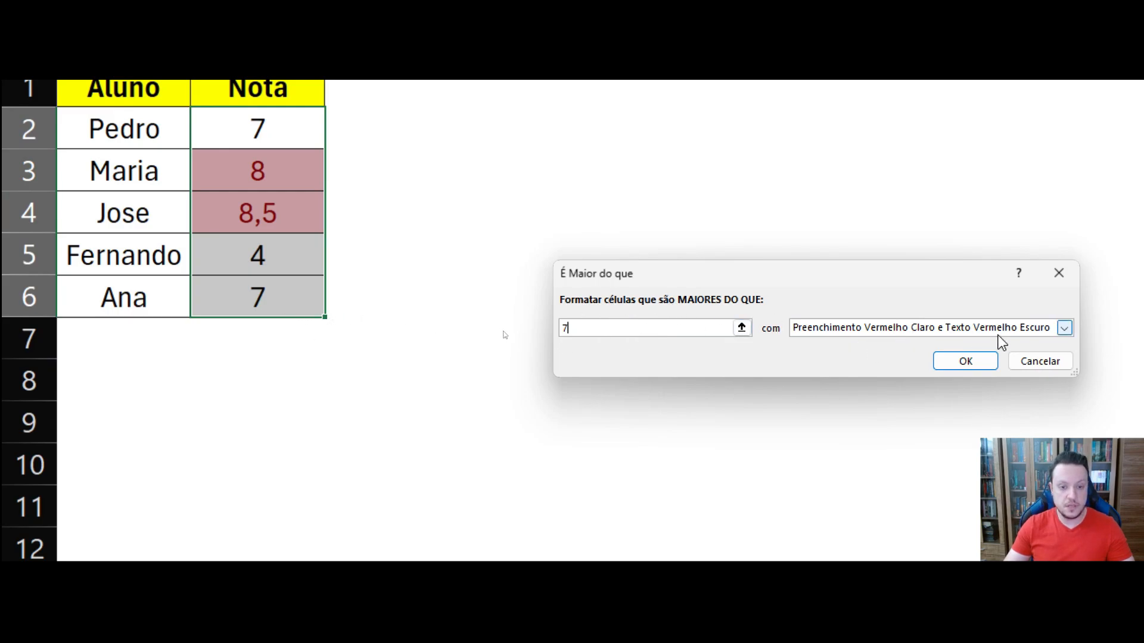
pyautogui.click(1065, 328)
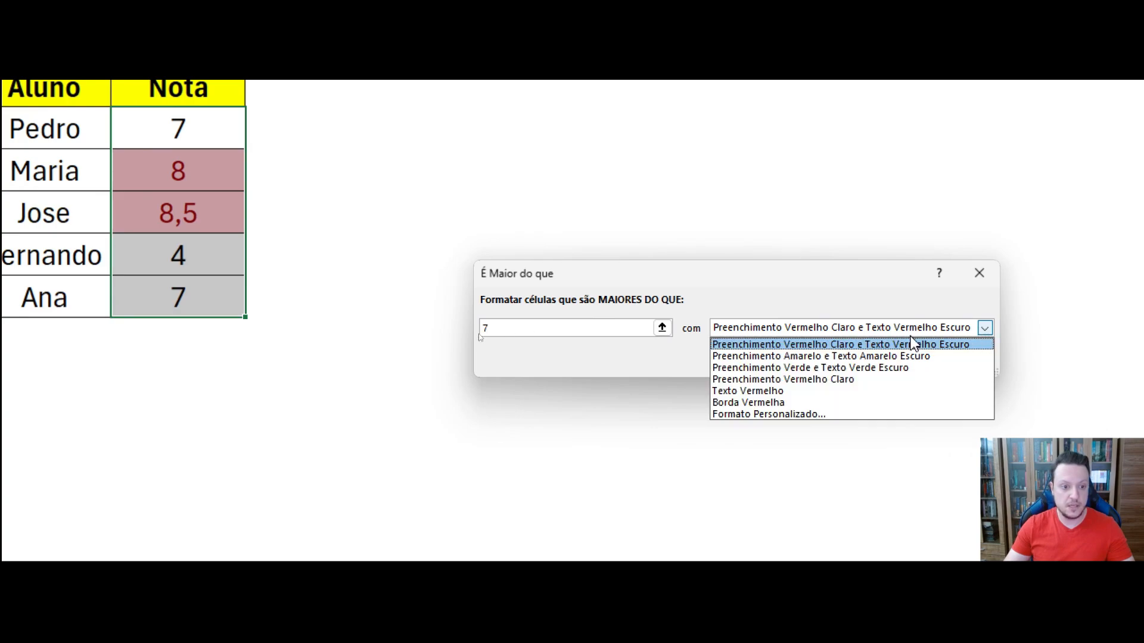
pyautogui.click(755, 369)
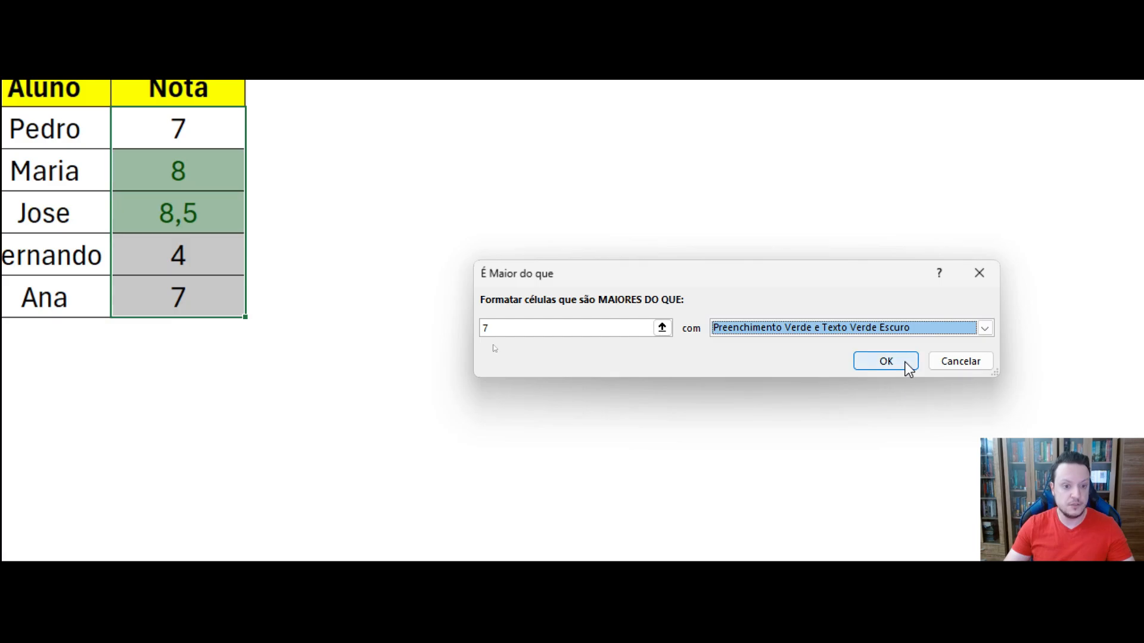
pyautogui.click(903, 362)
# Step: Check which grades in the Nota column are highlighted by the greater-than rule
pyautogui.click(235, 388)
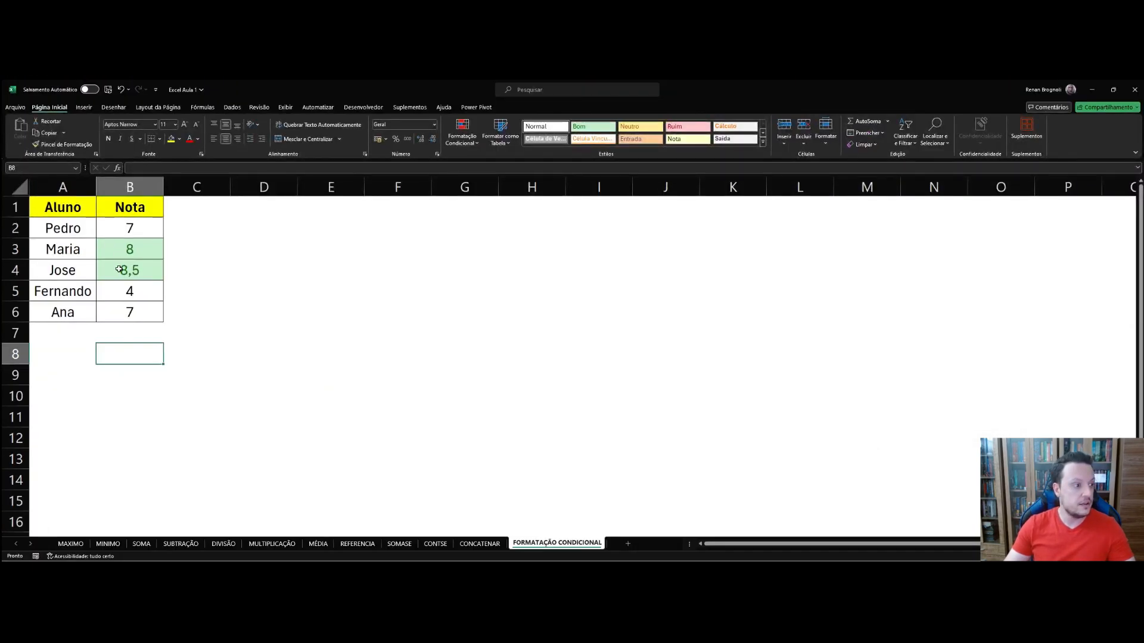
pyautogui.moveTo(124, 250); pyautogui.dragTo(126, 270)
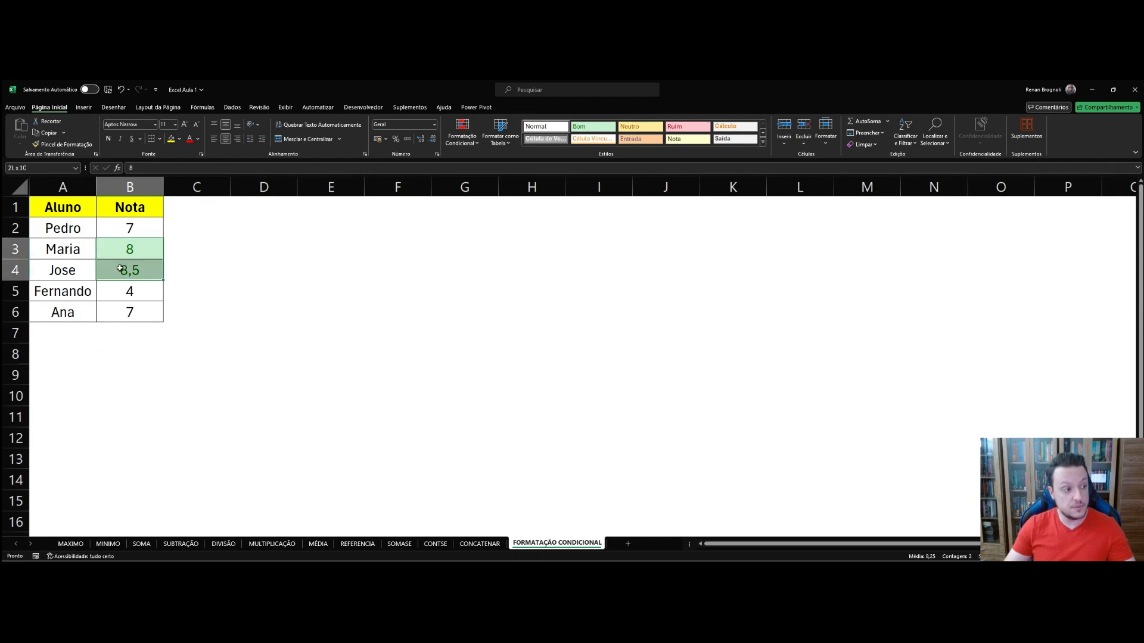
pyautogui.click(132, 334)
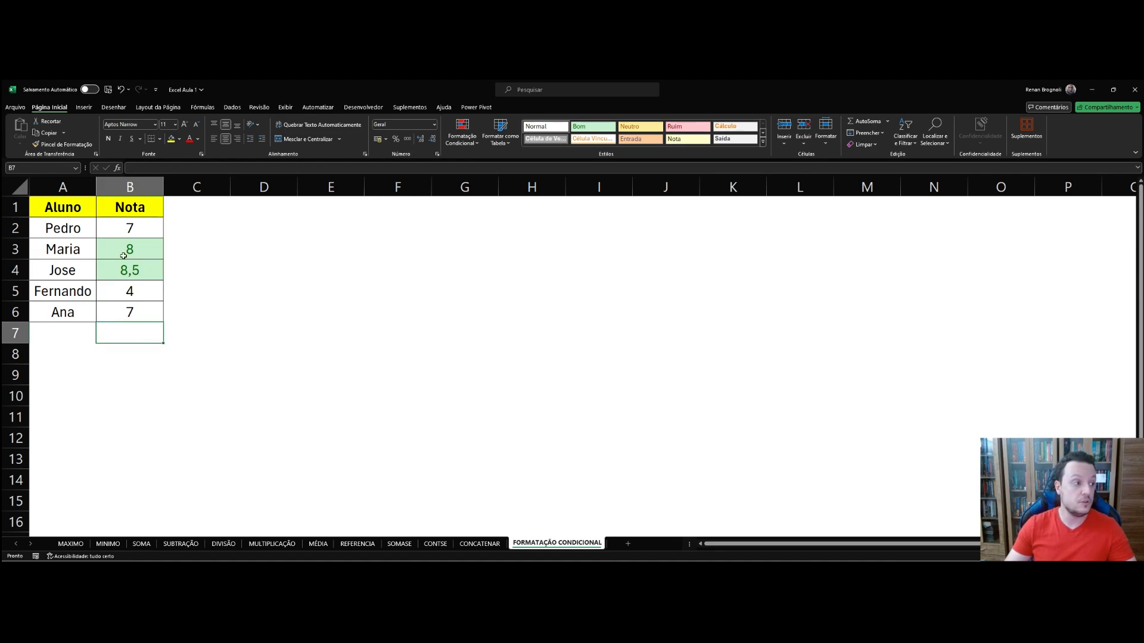
# Step: Apply an É Menor do que rule to grades B2:B6, formatting values below 7 with Preenchimento Vermelho Claro e Texto Vermelho Escuro
pyautogui.moveTo(128, 228); pyautogui.dragTo(126, 311)
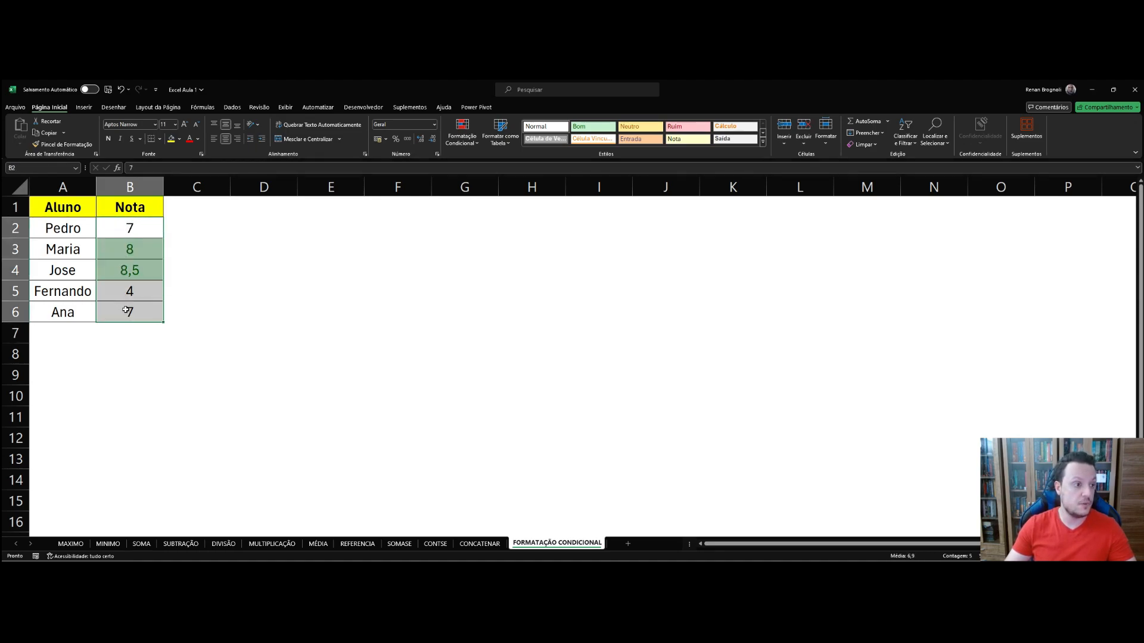
pyautogui.click(464, 141)
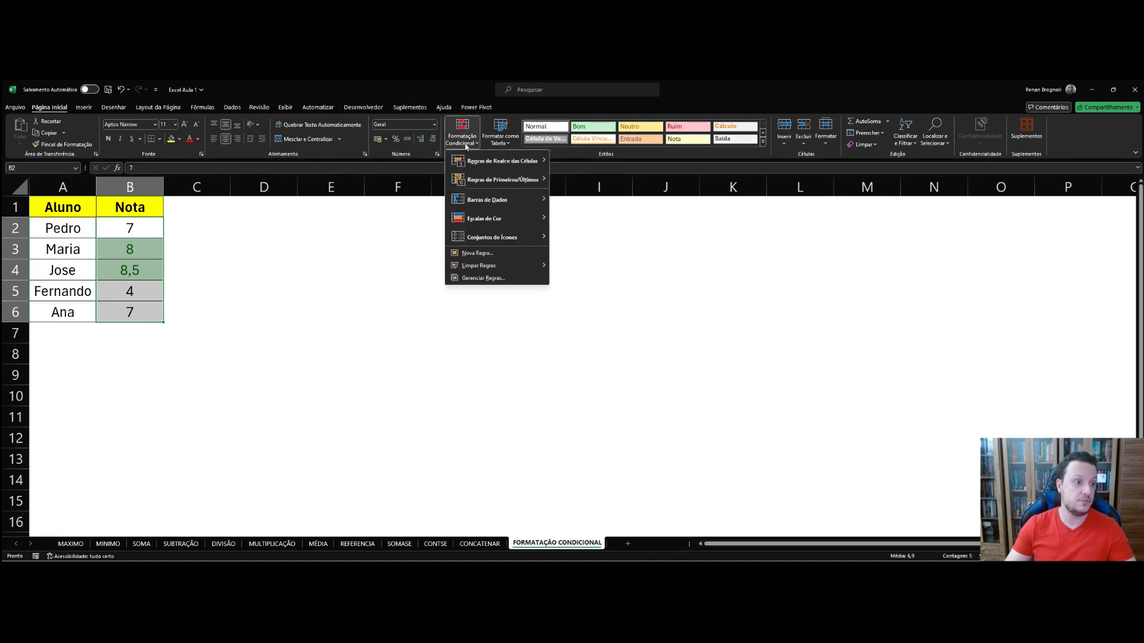
pyautogui.click(488, 254)
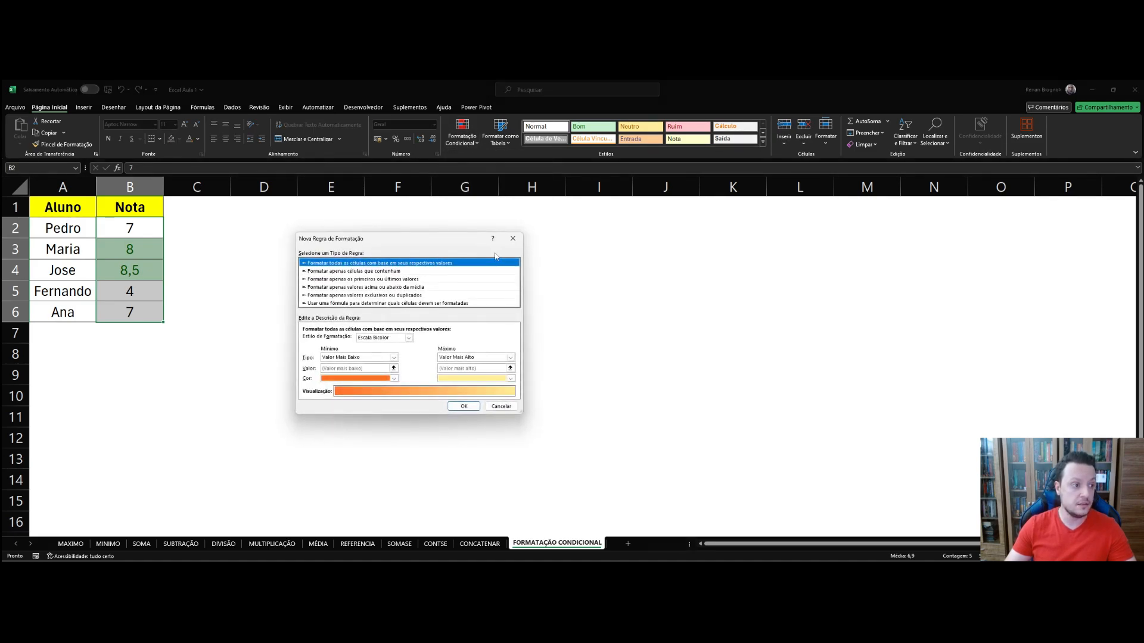
pyautogui.click(514, 238)
pyautogui.click(467, 145)
pyautogui.moveTo(511, 165)
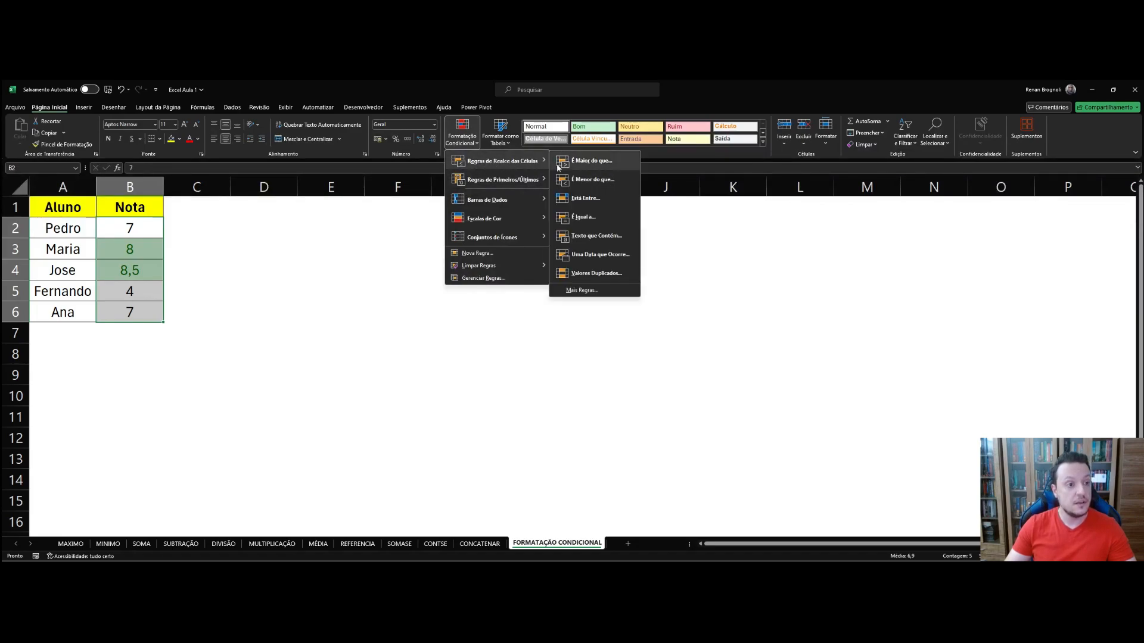
pyautogui.click(582, 181)
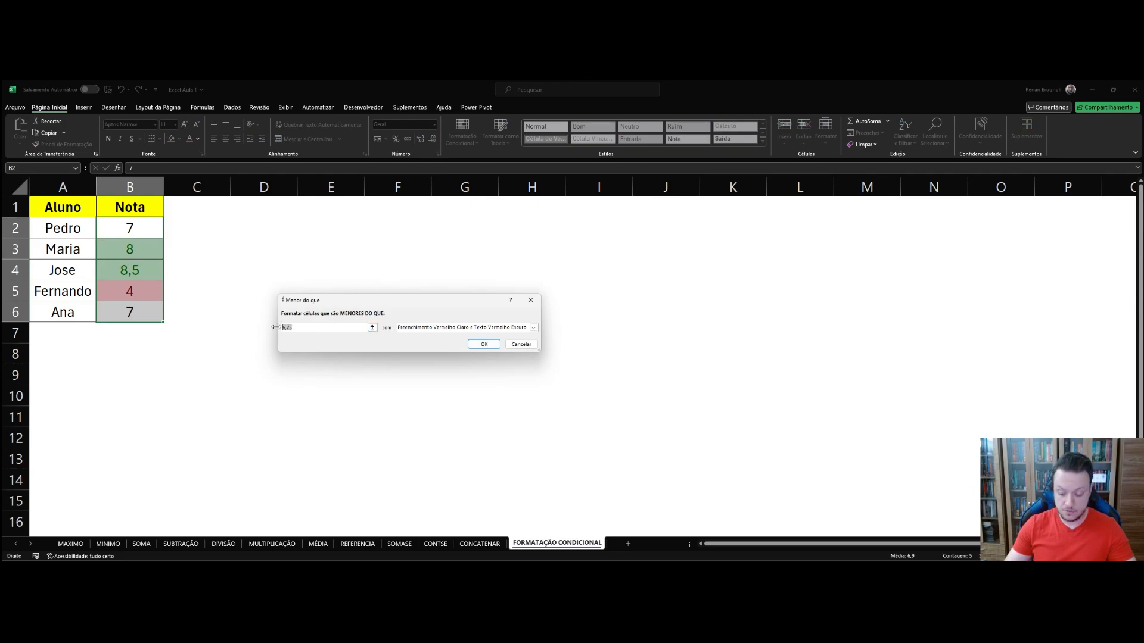
pyautogui.write('7')
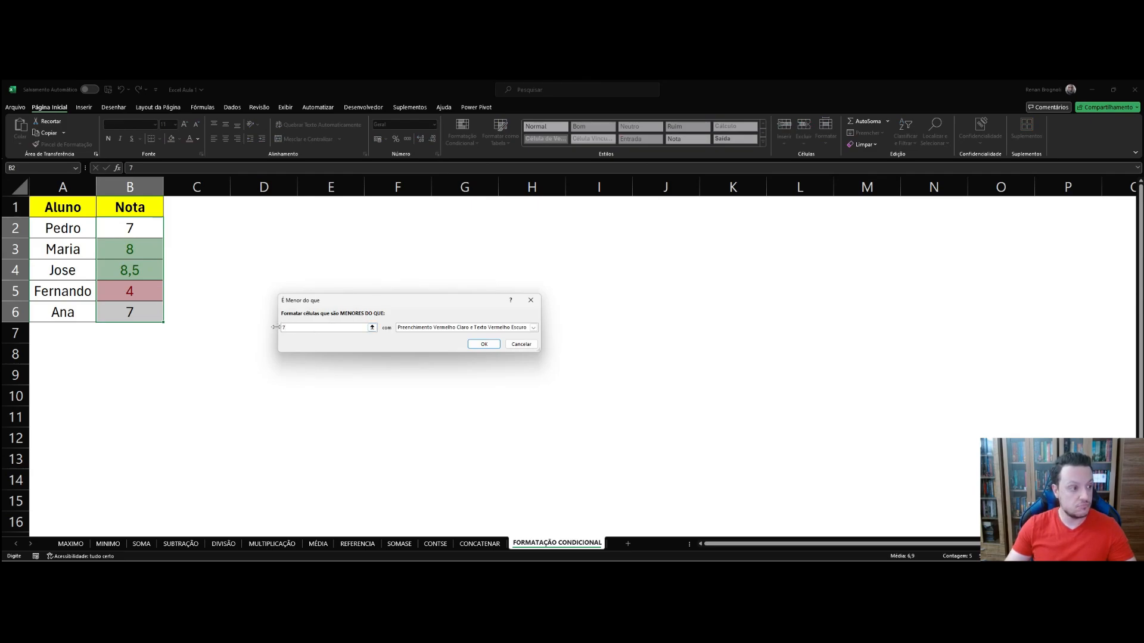
pyautogui.click(482, 345)
pyautogui.click(255, 350)
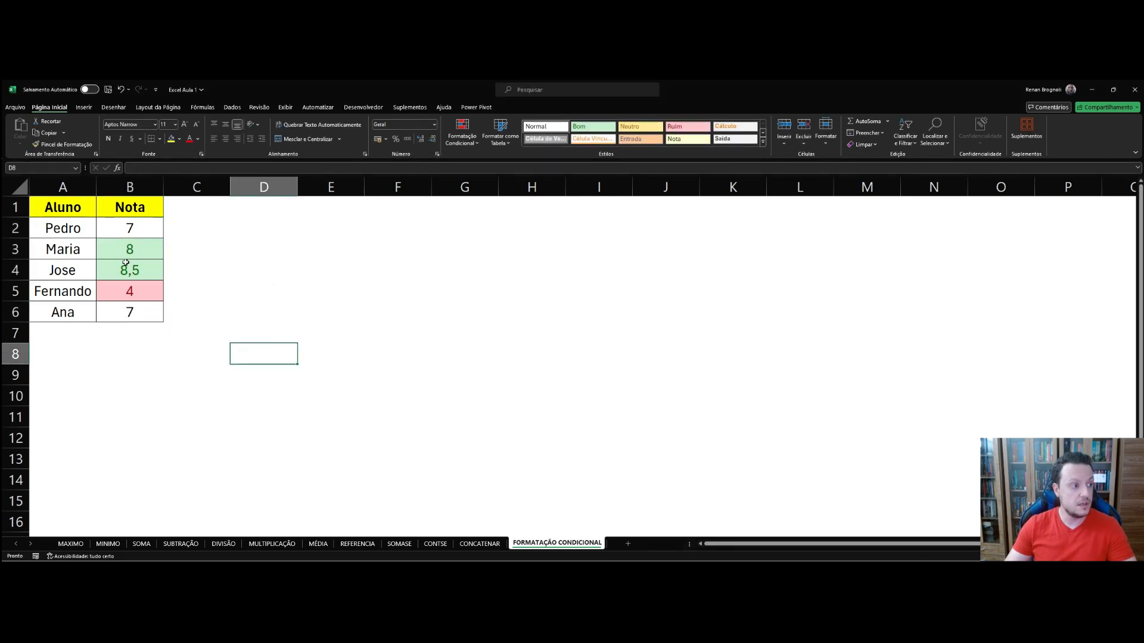
# Step: Check which grades in the Nota column are highlighted by the greater-than and less-than rules
pyautogui.moveTo(128, 248); pyautogui.dragTo(131, 270)
pyautogui.click(123, 296)
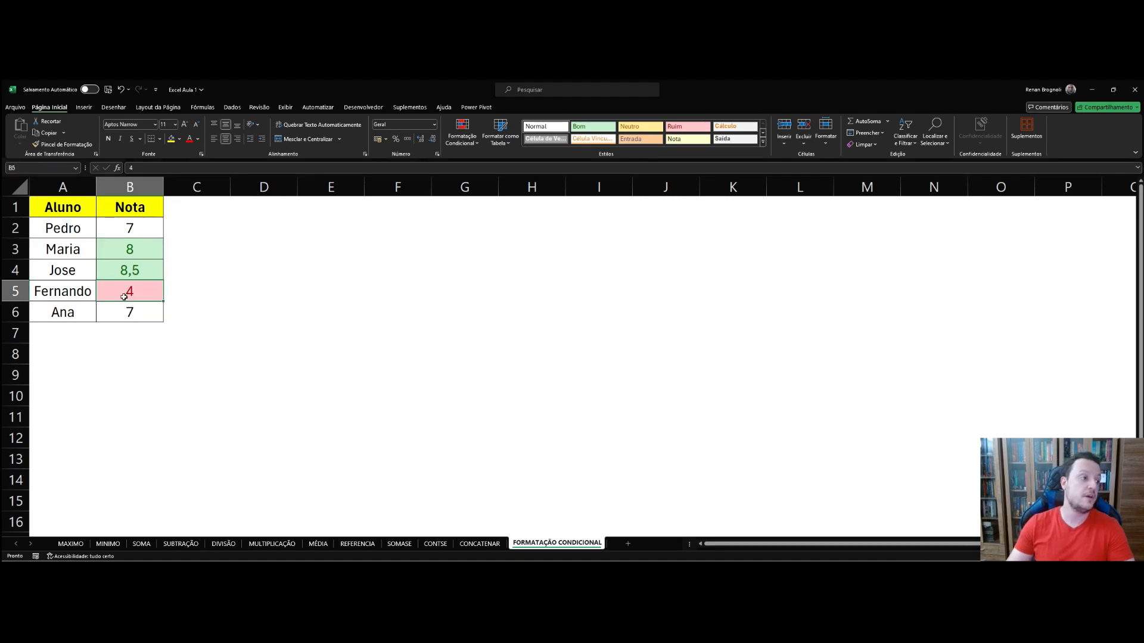
pyautogui.click(245, 296)
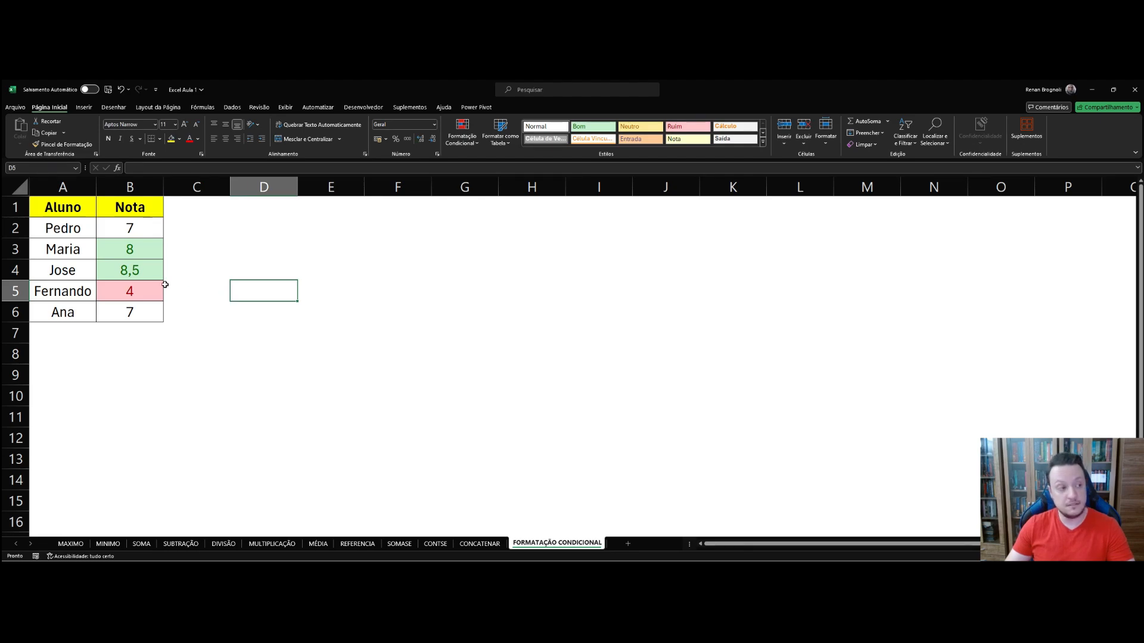
# Step: Apply the 3 Símbolos (Não Circulados) icon set to grades B2:B6
pyautogui.moveTo(131, 226); pyautogui.dragTo(139, 303)
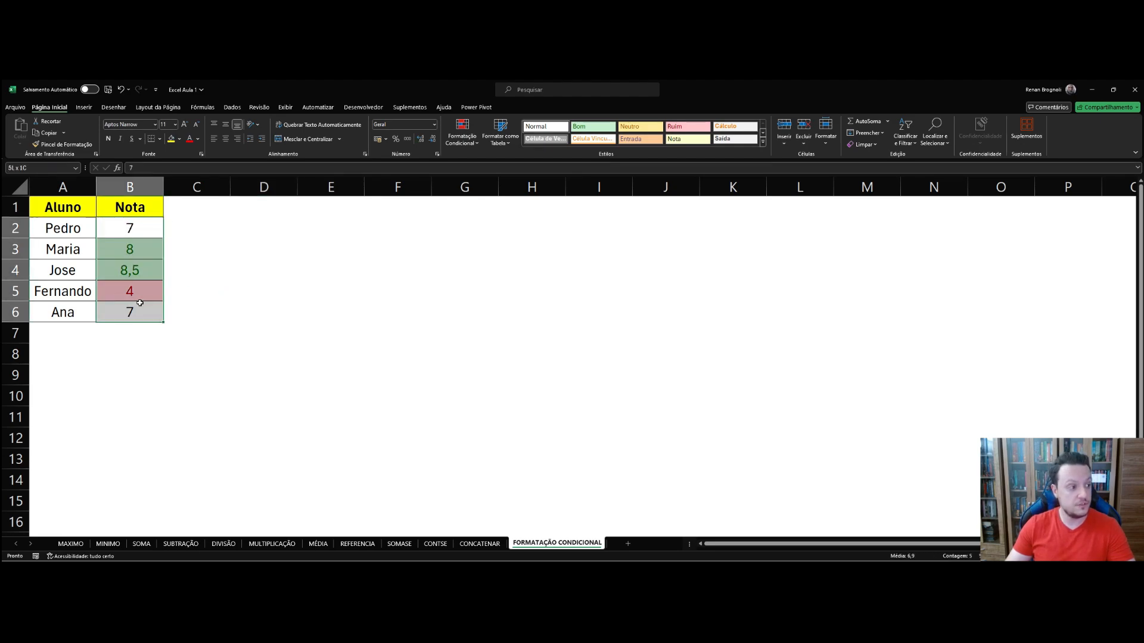
pyautogui.click(463, 132)
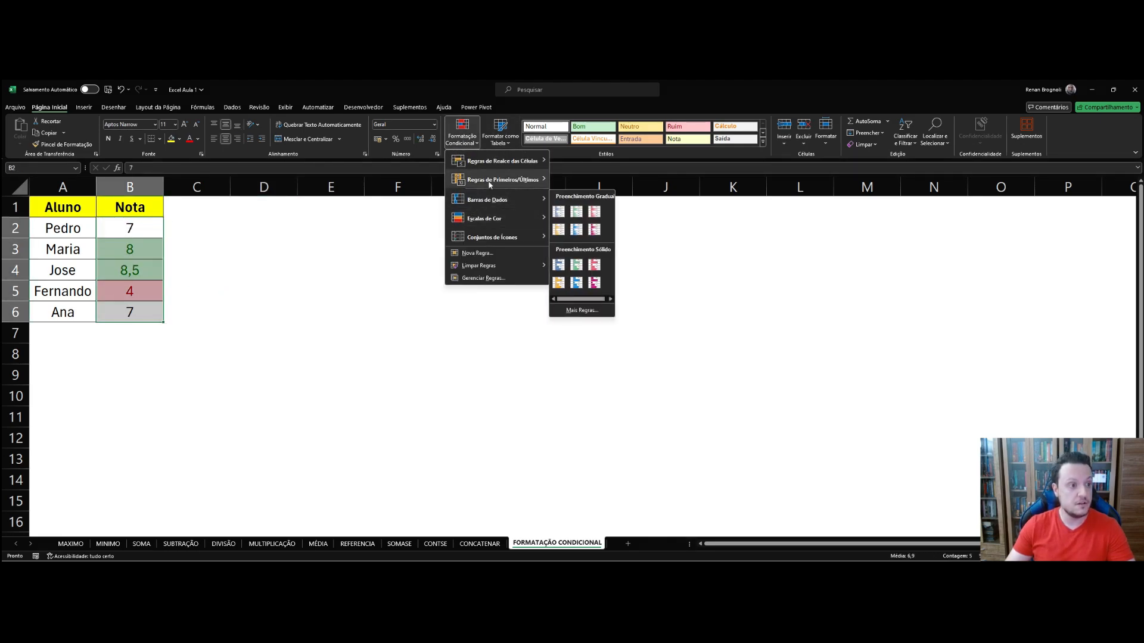
pyautogui.moveTo(487, 238)
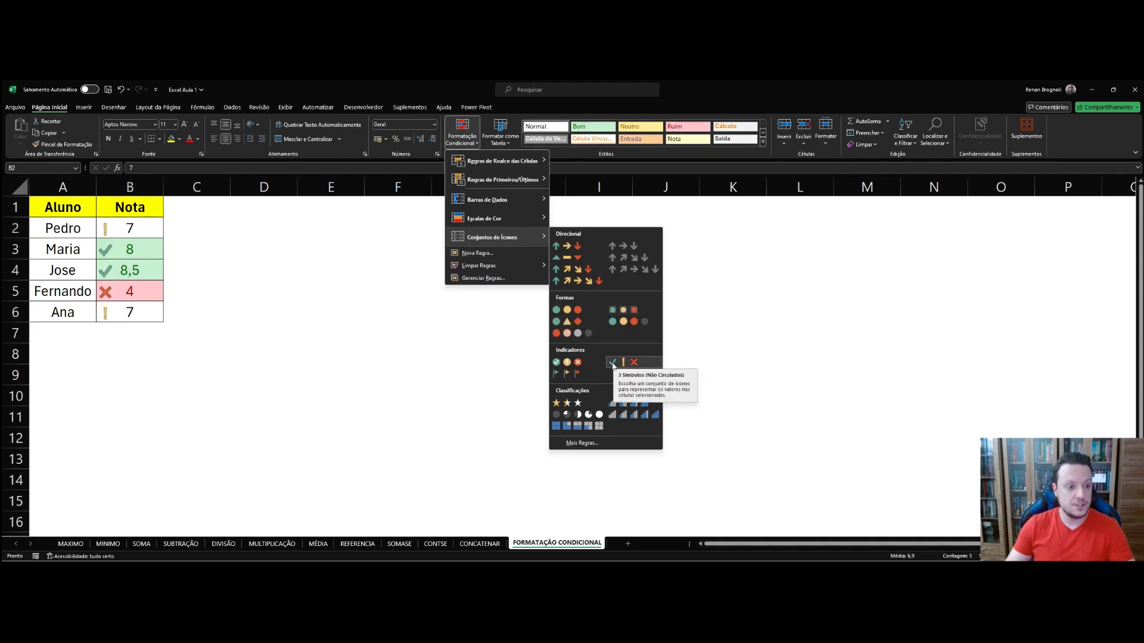
pyautogui.click(614, 365)
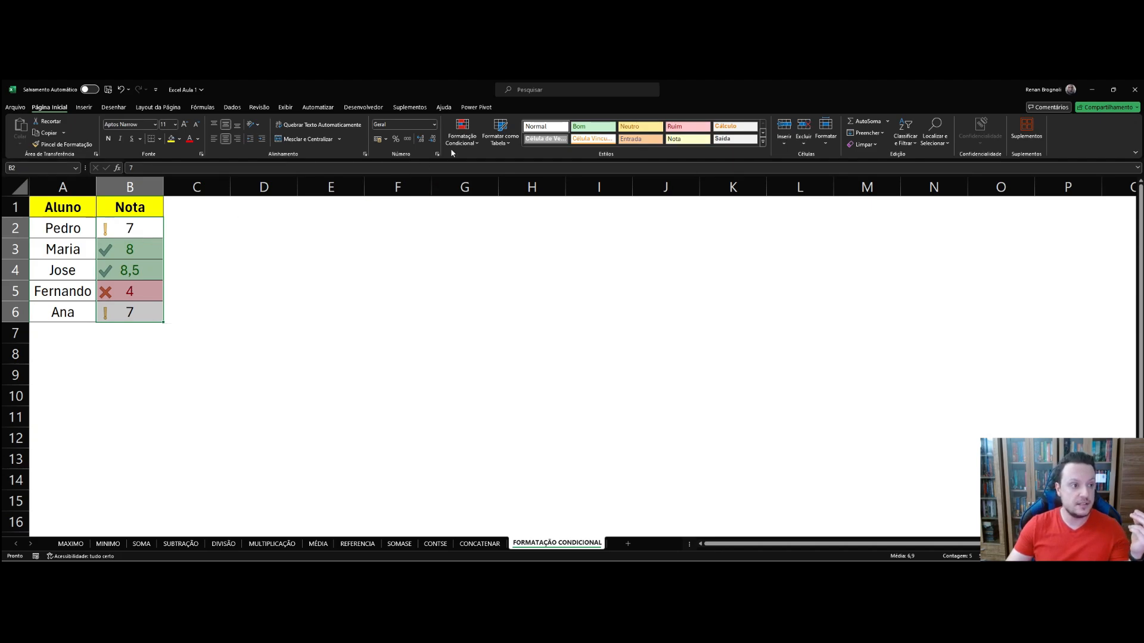
# Step: Edit the existing icon-set rule for B2:B6 so the green check mark appears for values > 7, with type Número
pyautogui.click(460, 136)
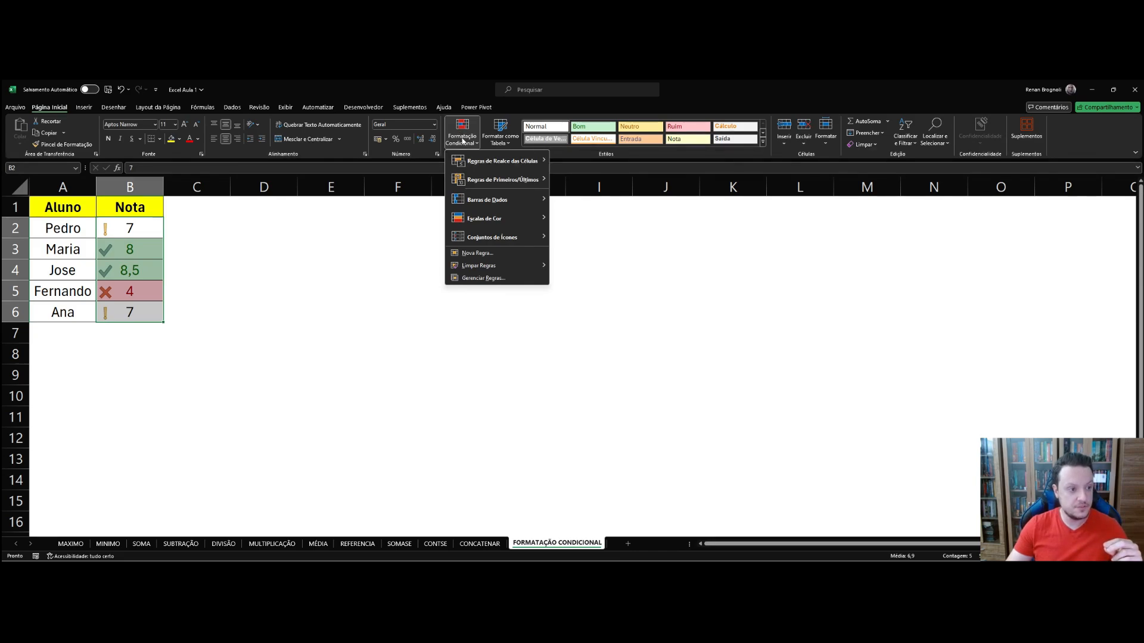
pyautogui.click(484, 279)
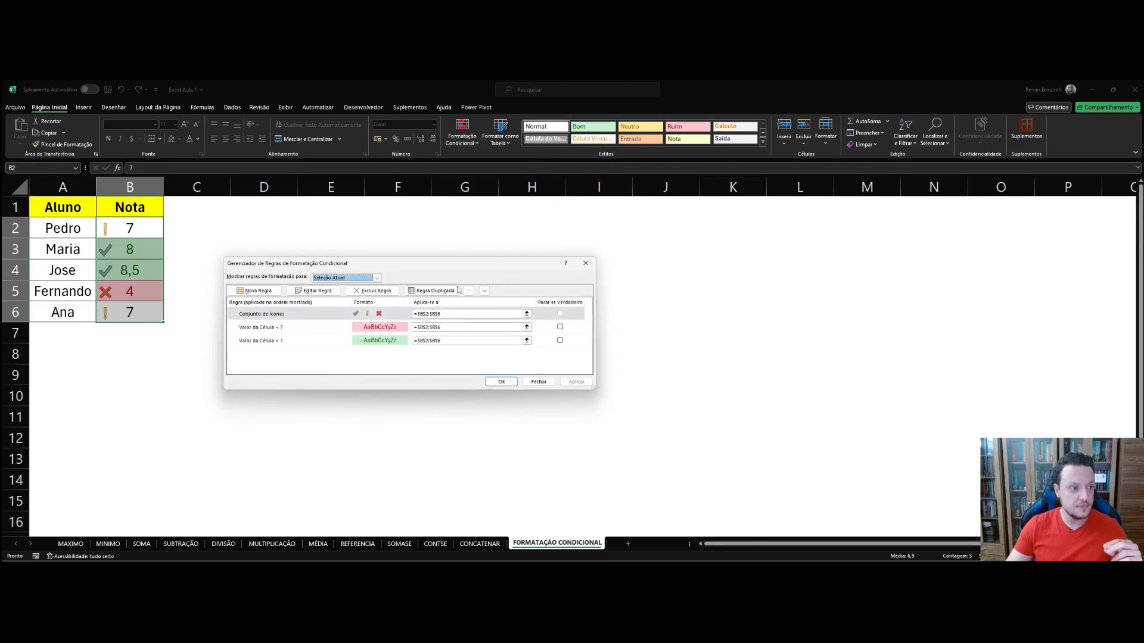
pyautogui.click(271, 316)
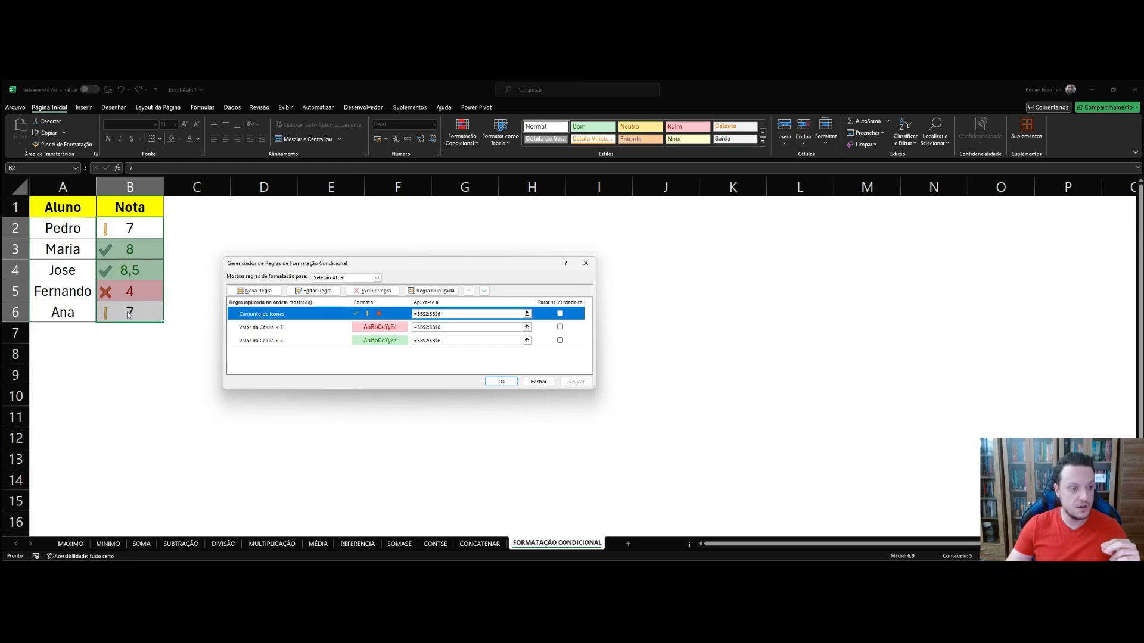
pyautogui.click(312, 292)
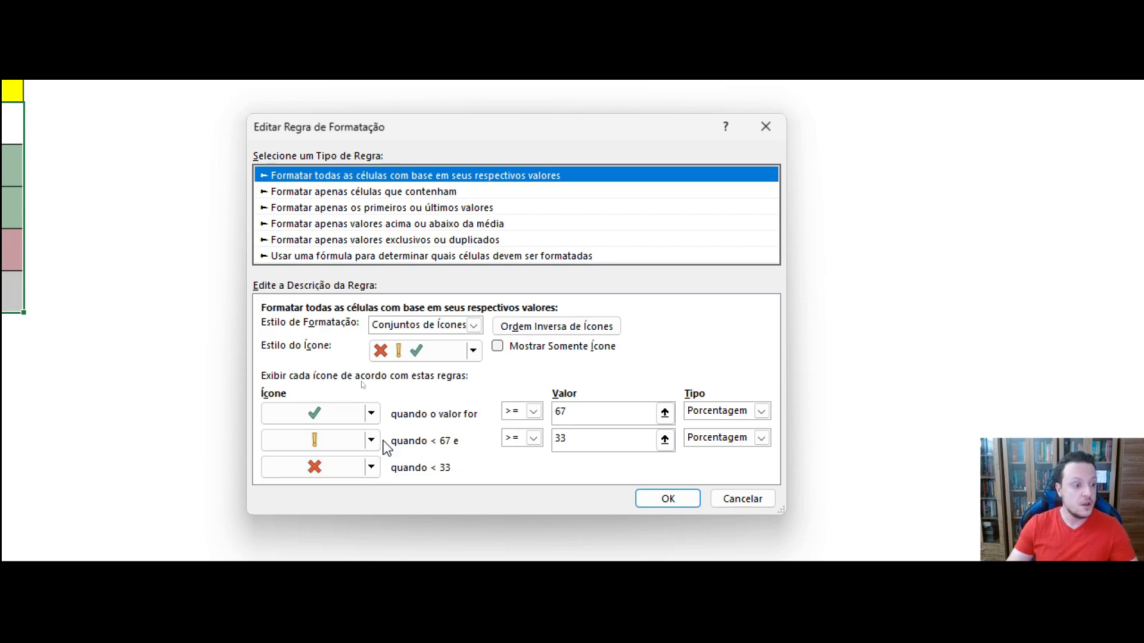
pyautogui.click(534, 412)
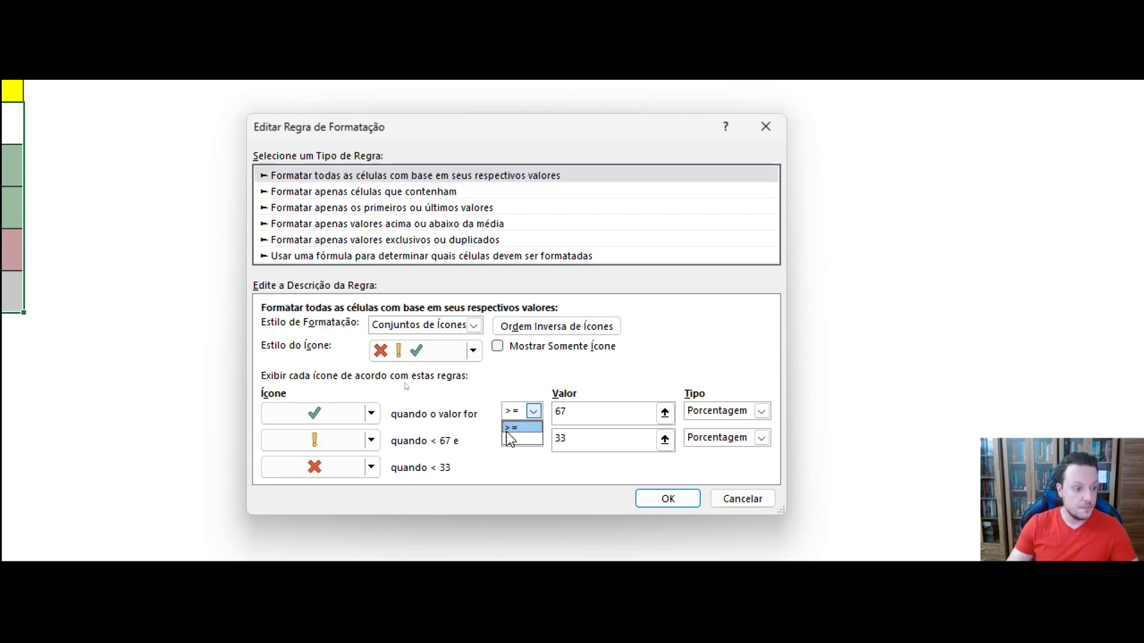
pyautogui.click(509, 439)
pyautogui.doubleClick(612, 414)
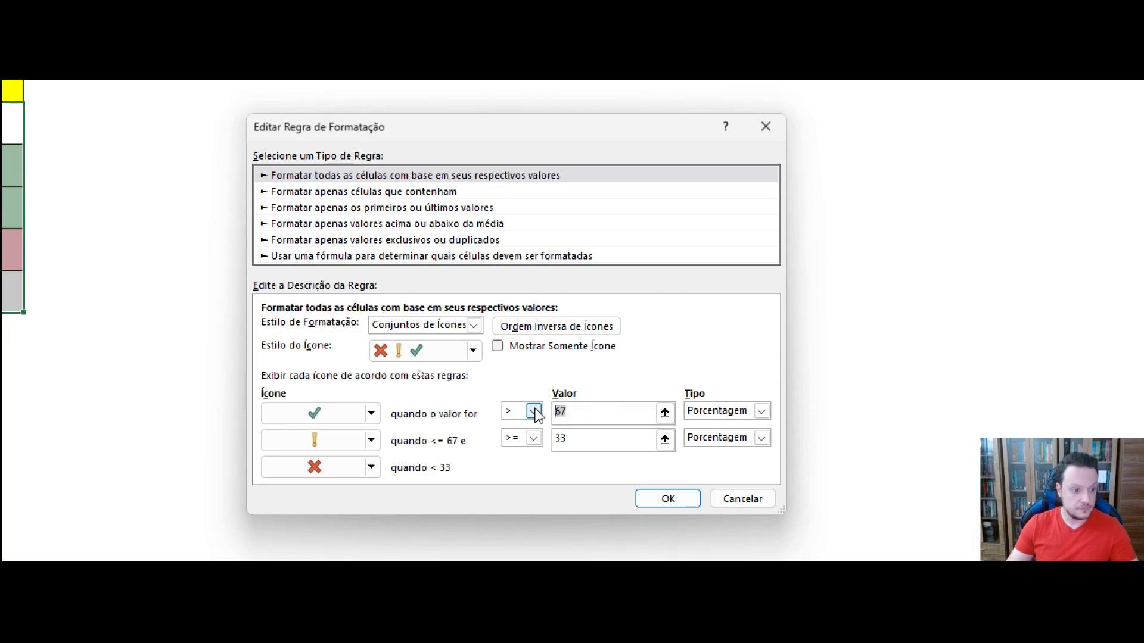
pyautogui.write('7')
pyautogui.click(761, 411)
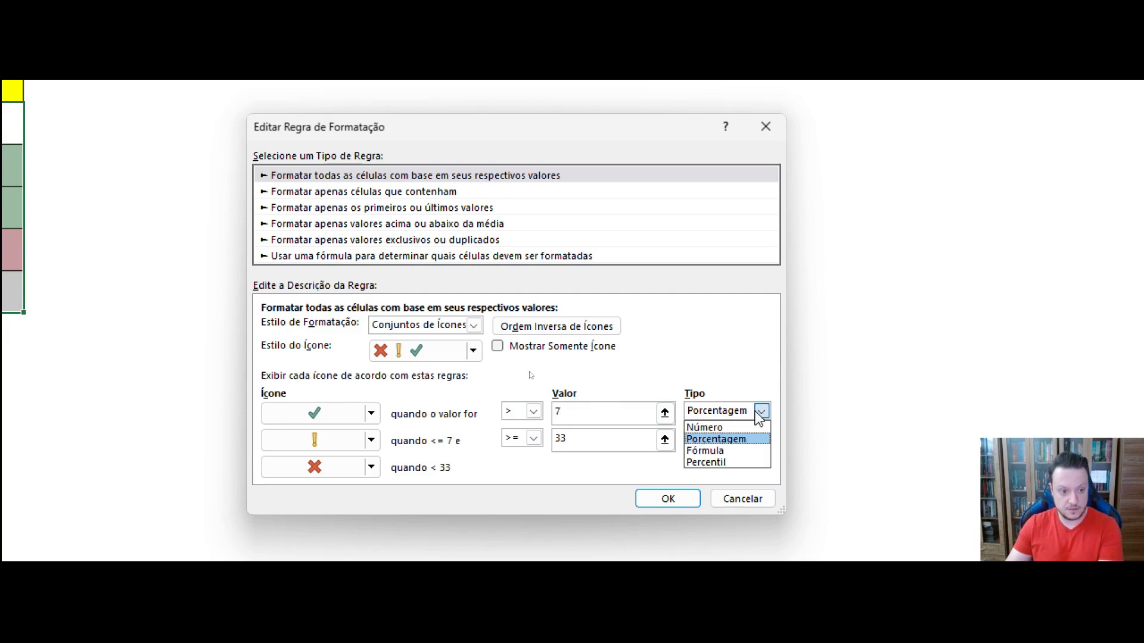
pyautogui.click(710, 424)
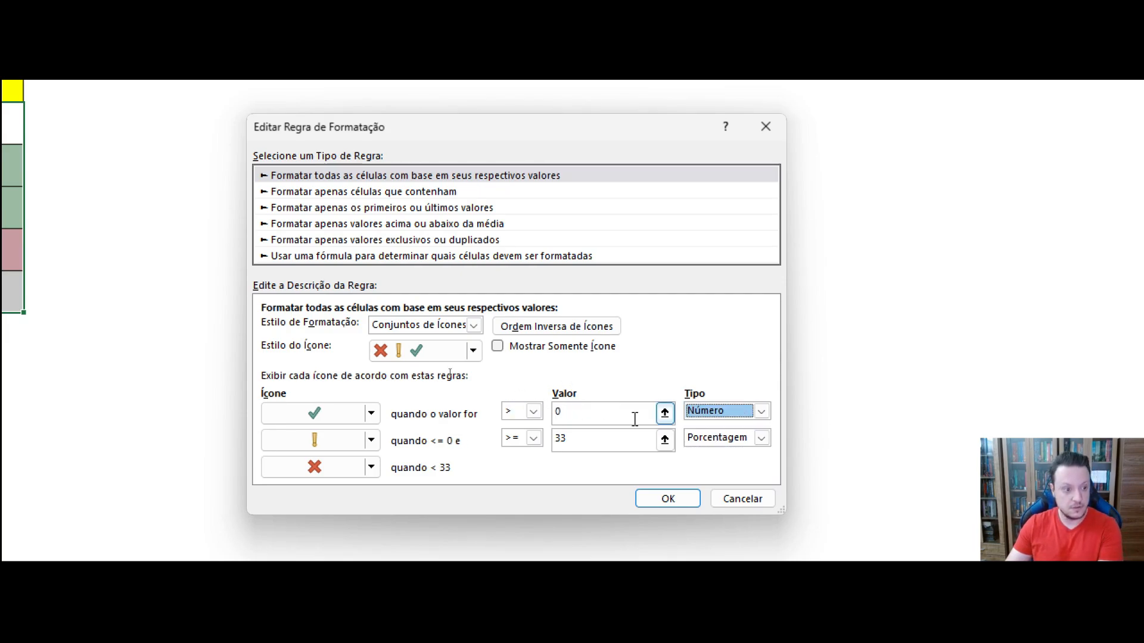
pyautogui.moveTo(561, 411); pyautogui.dragTo(534, 412)
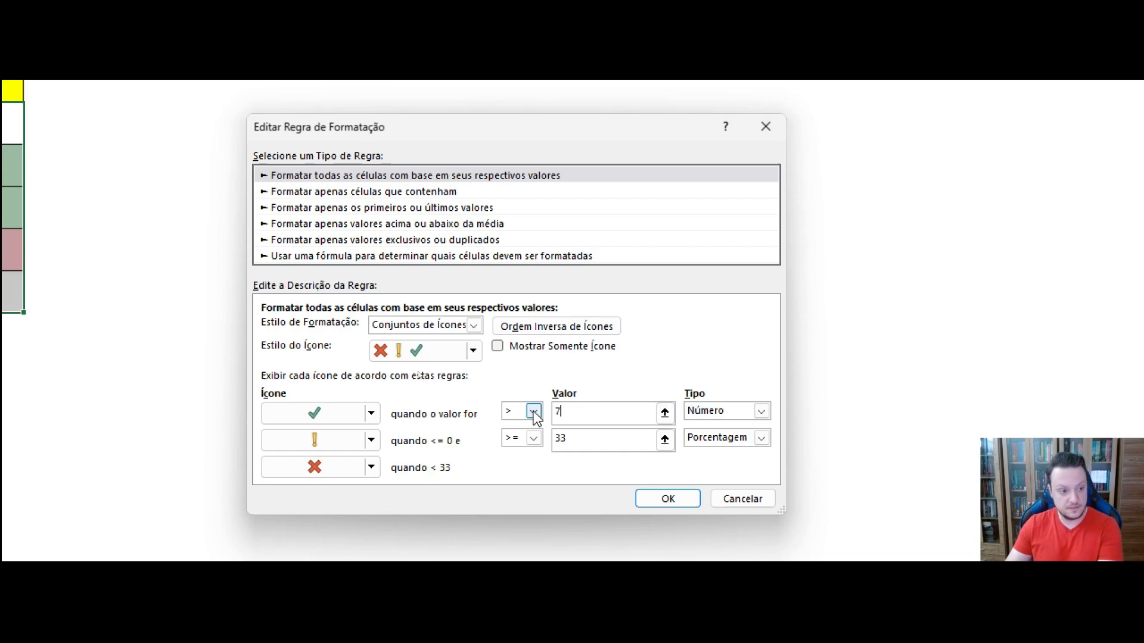
# Step: Set the yellow exclamation mark's threshold to >= 7 with type Número, and save the edited icon-set rule
pyautogui.click(762, 439)
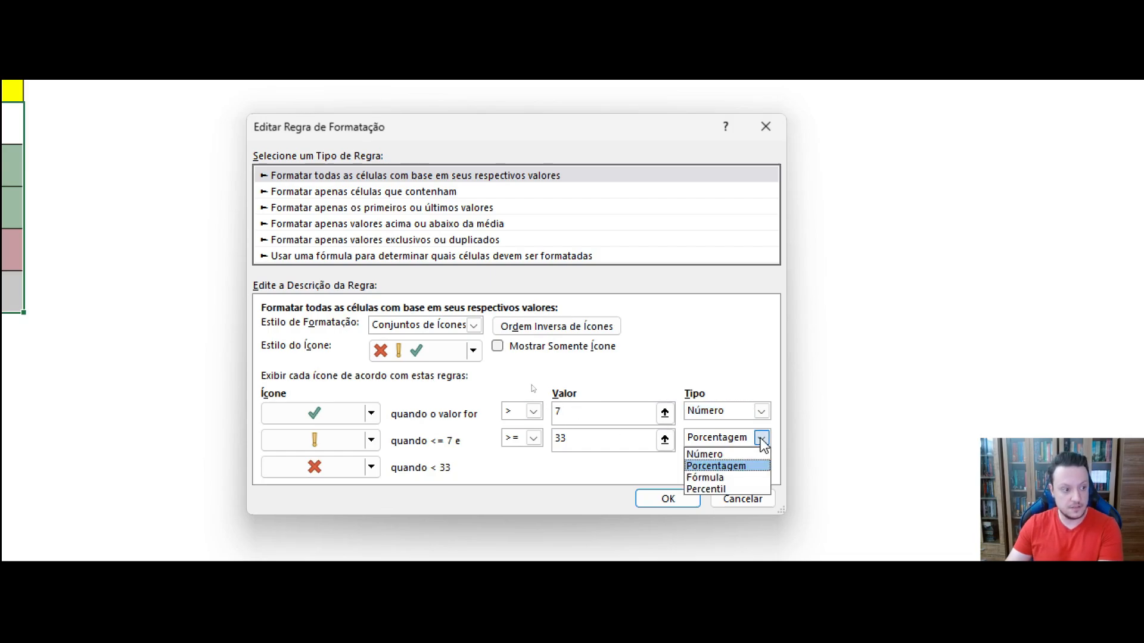
pyautogui.click(705, 454)
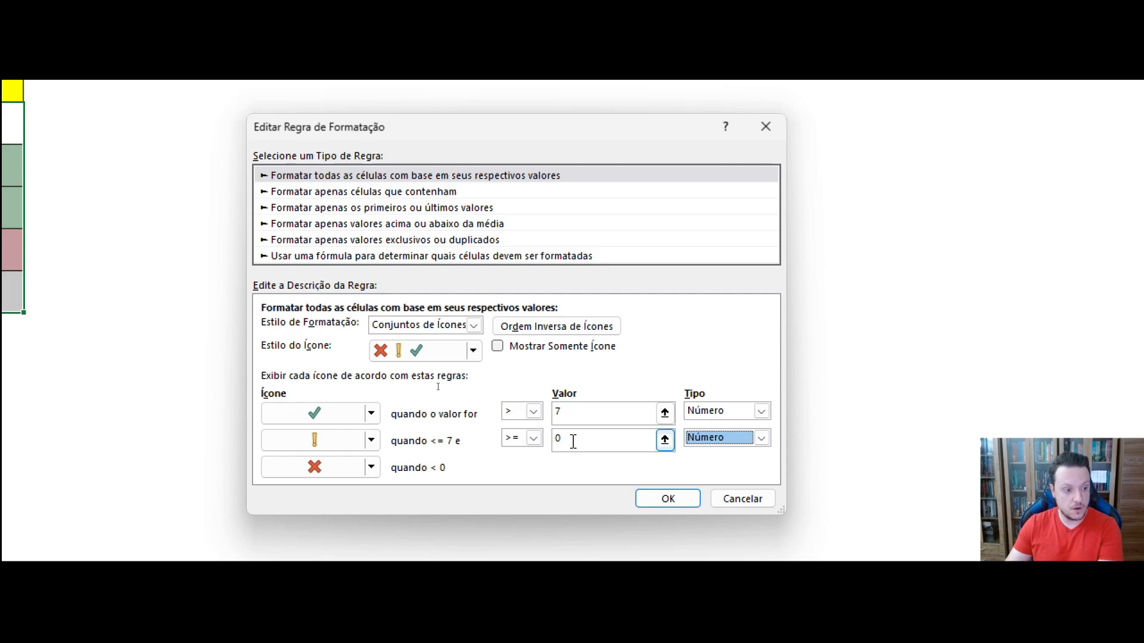
pyautogui.moveTo(572, 440); pyautogui.dragTo(539, 439)
pyautogui.write('7')
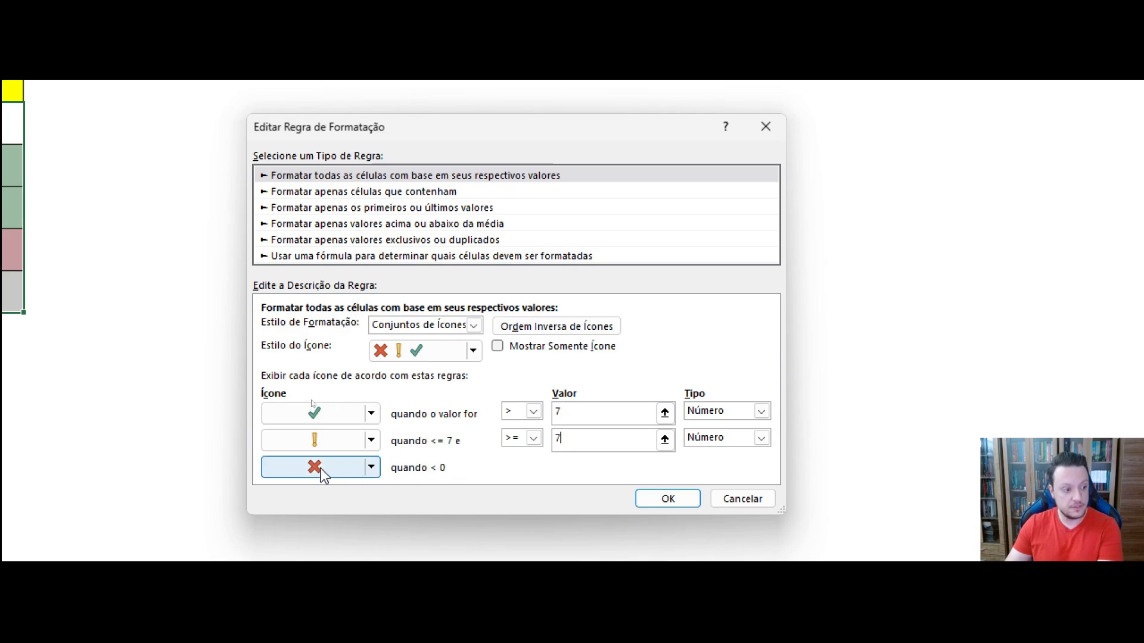
pyautogui.click(658, 500)
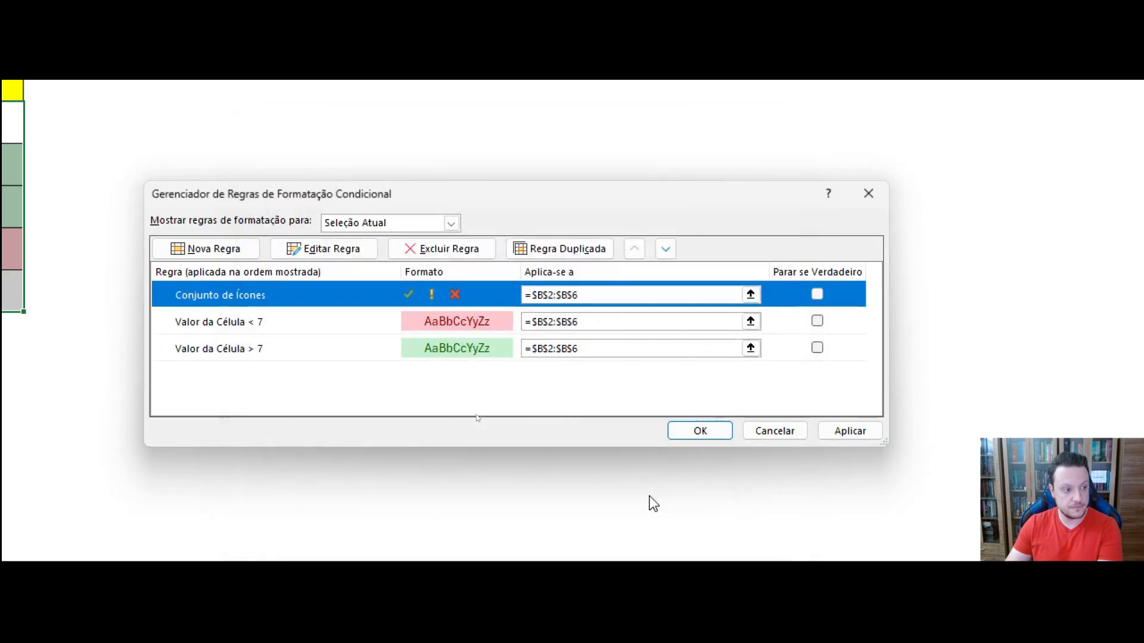
pyautogui.click(697, 429)
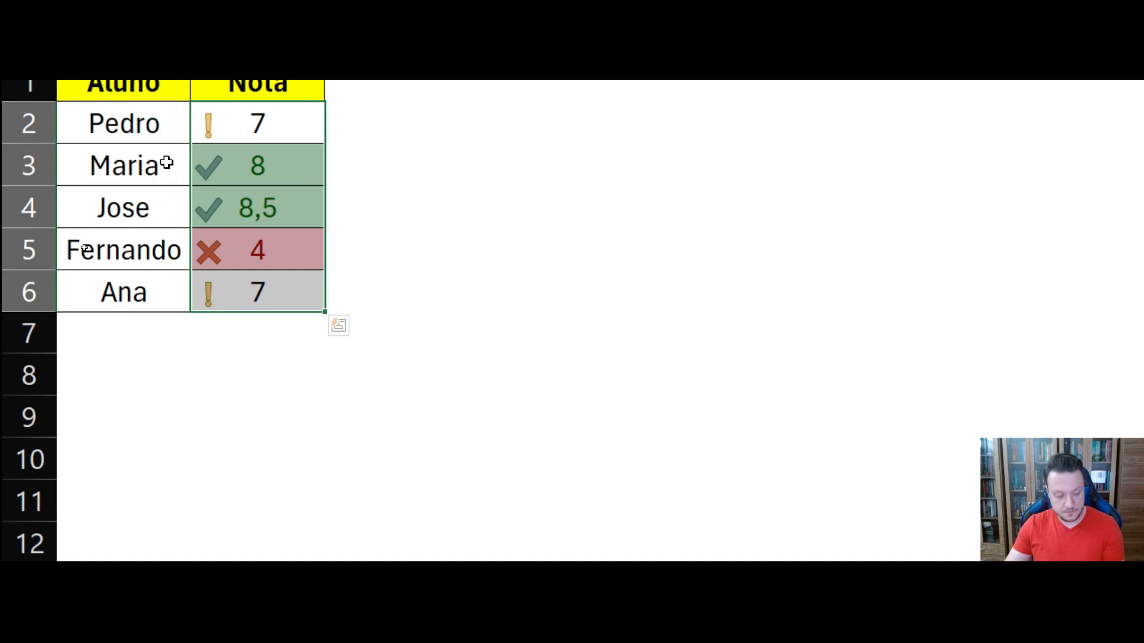
# Step: Check the icon and color assigned to each grade in B2:B6
pyautogui.hotkey('ctrl', 'q')
pyautogui.click(424, 139)
pyautogui.click(138, 250)
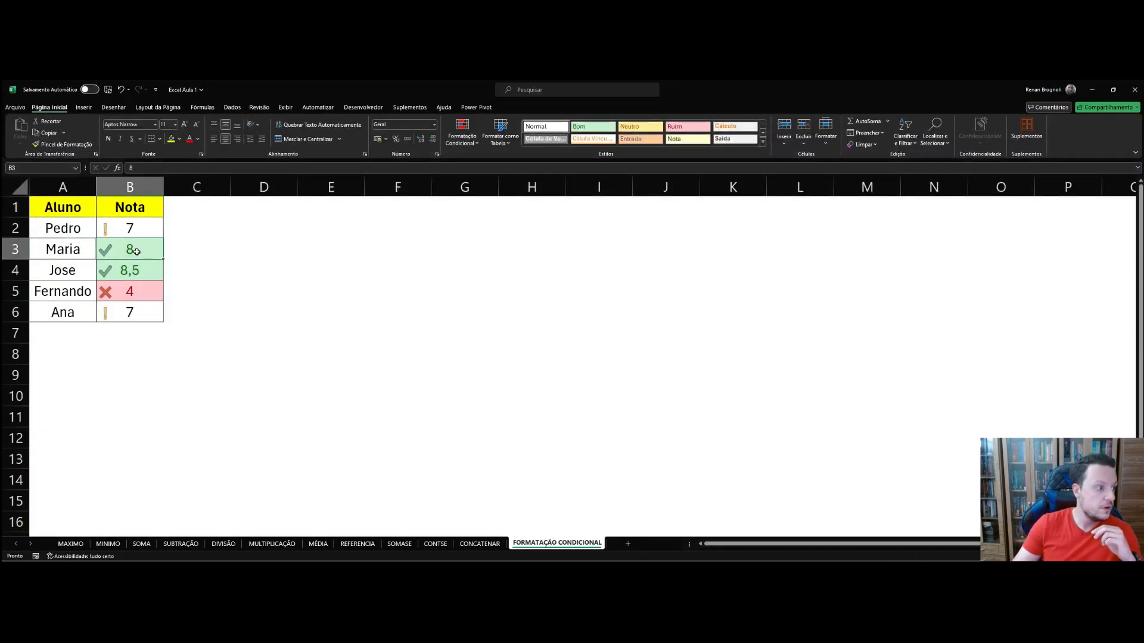
pyautogui.click(131, 270)
pyautogui.click(120, 290)
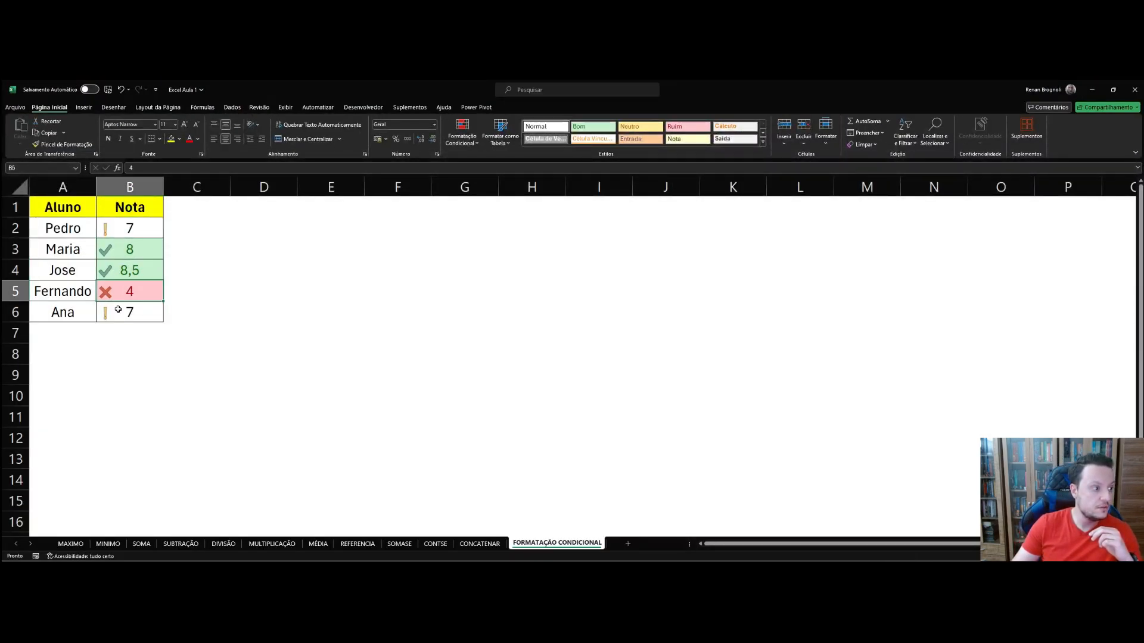
pyautogui.click(118, 312)
pyautogui.click(122, 231)
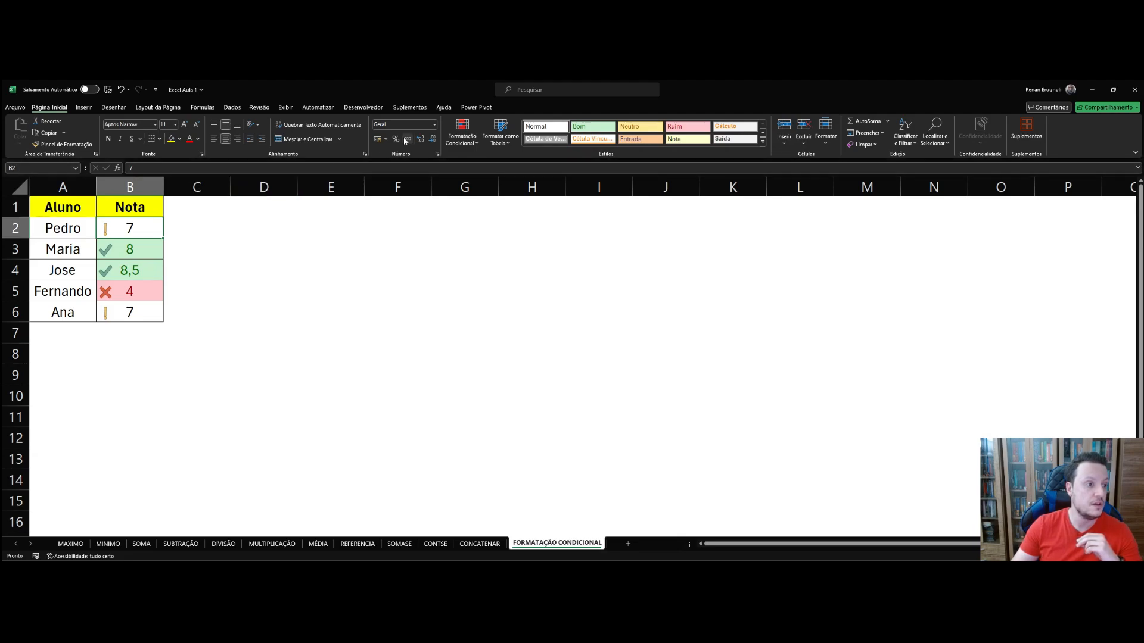
# Step: Start a new conditional formatting rule, try the Escala Tricolor style, and check the type options for its midpoint
pyautogui.click(459, 142)
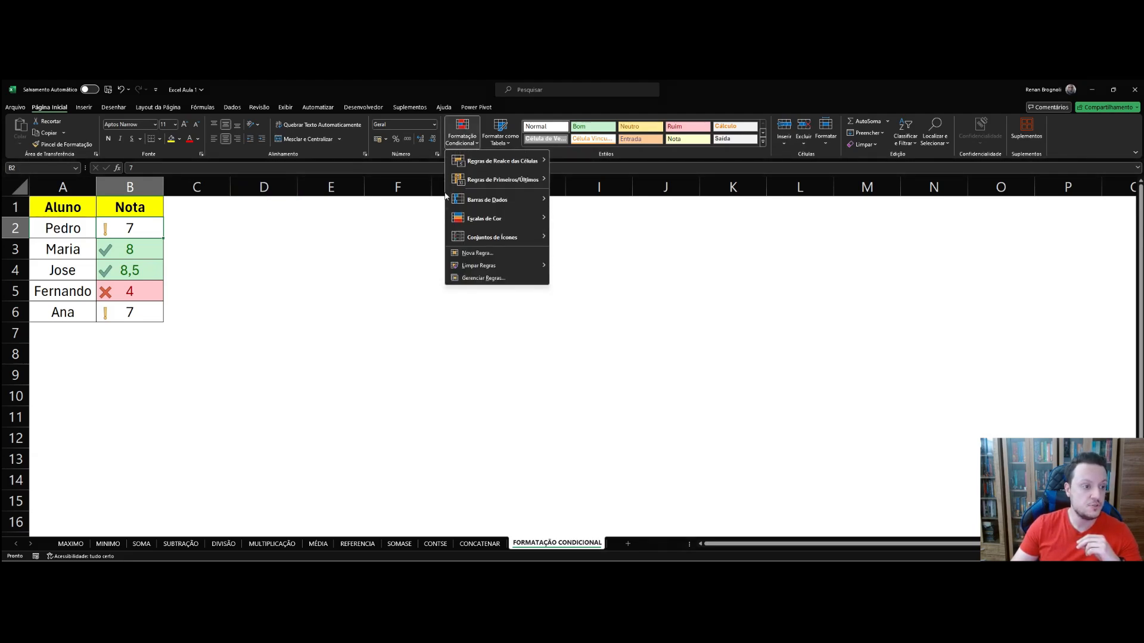
pyautogui.click(476, 255)
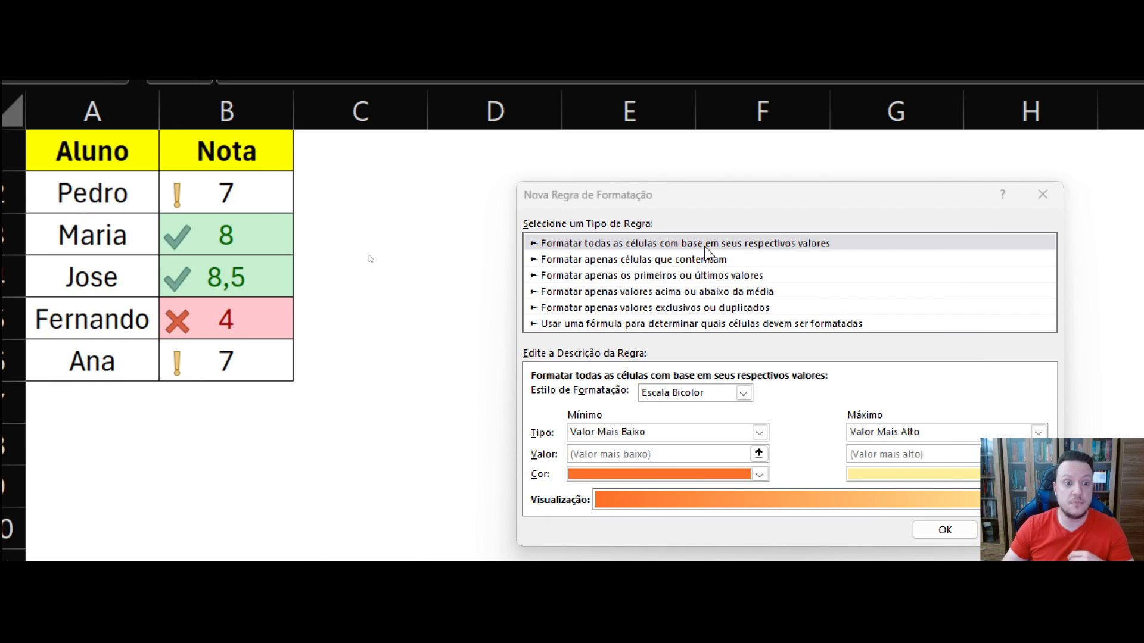
pyautogui.click(744, 393)
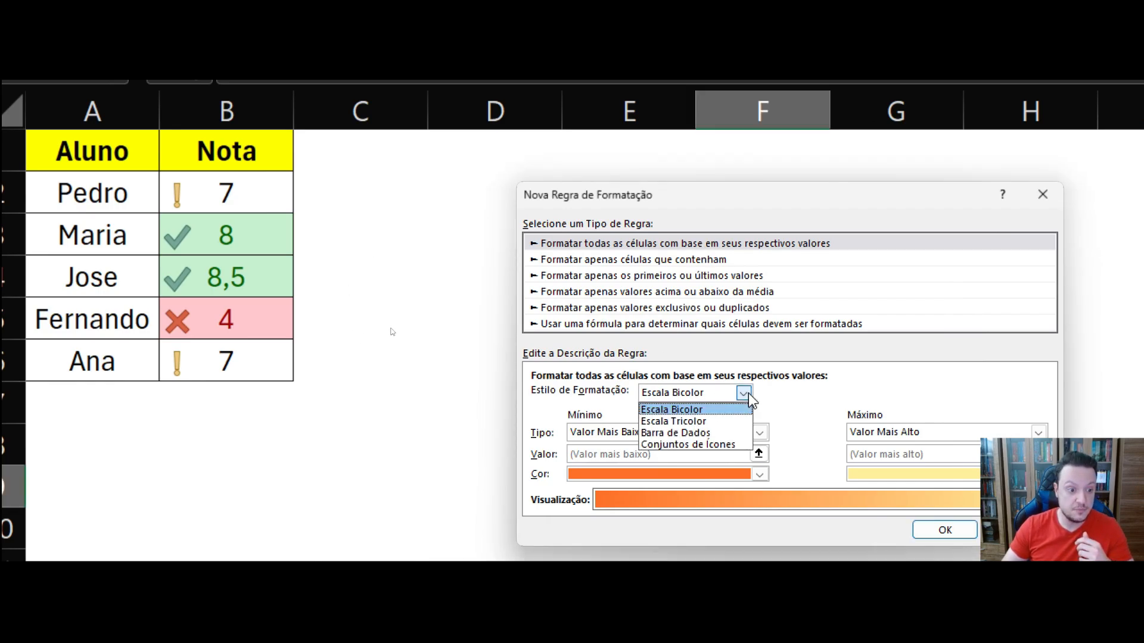
pyautogui.click(689, 421)
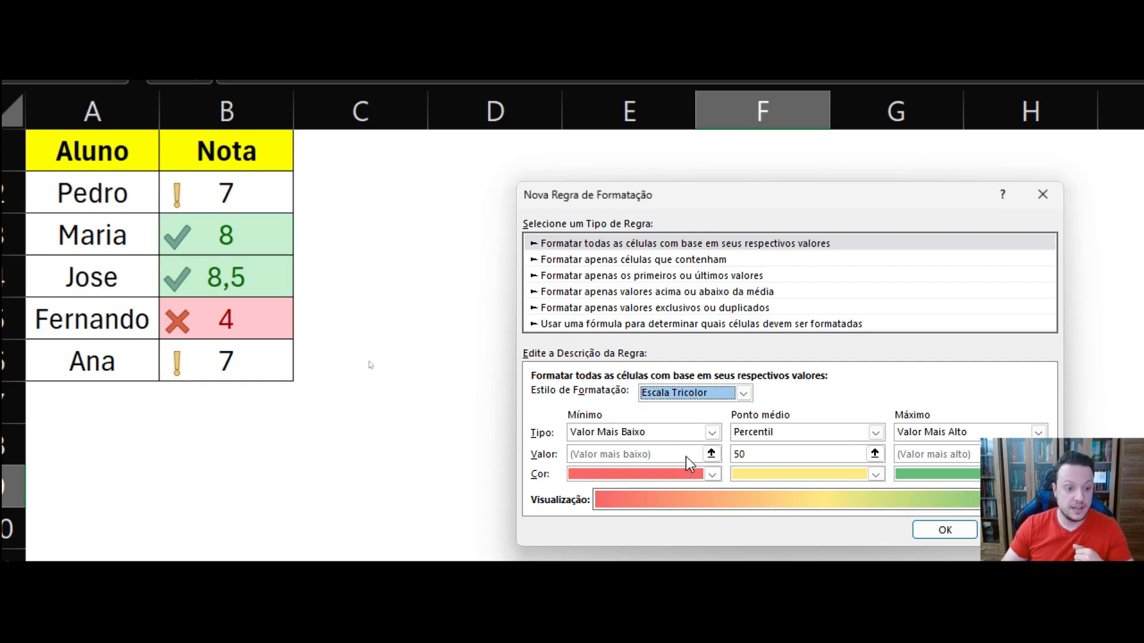
pyautogui.click(876, 433)
pyautogui.click(812, 409)
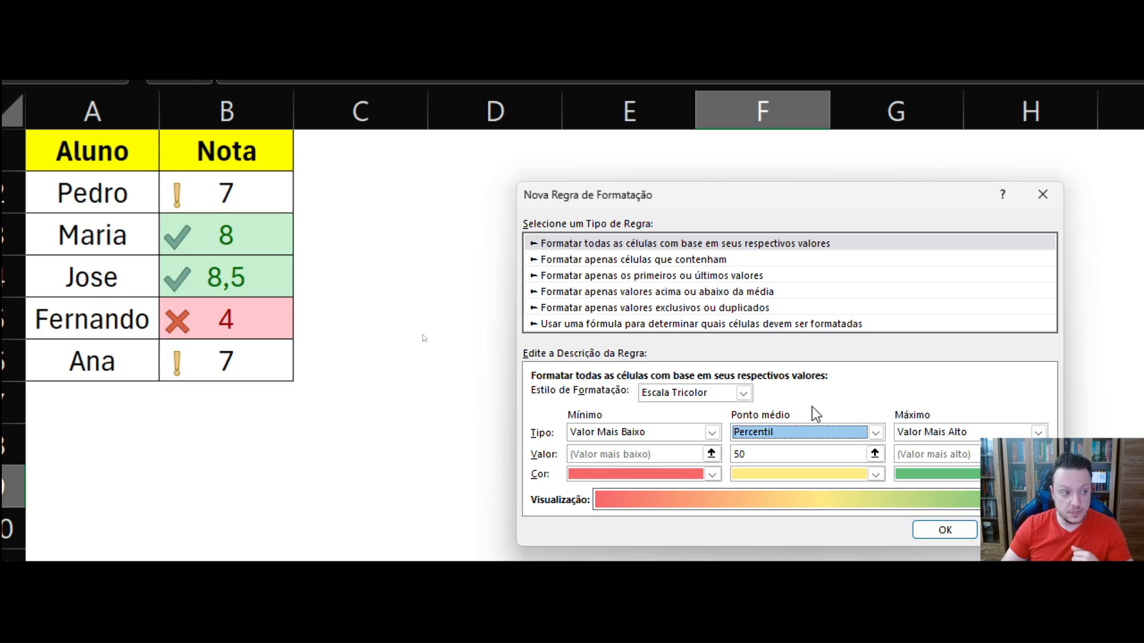
# Step: Review the rule settings for cells containing values, first or last values, above or below average, and unique or duplicate values
pyautogui.click(652, 261)
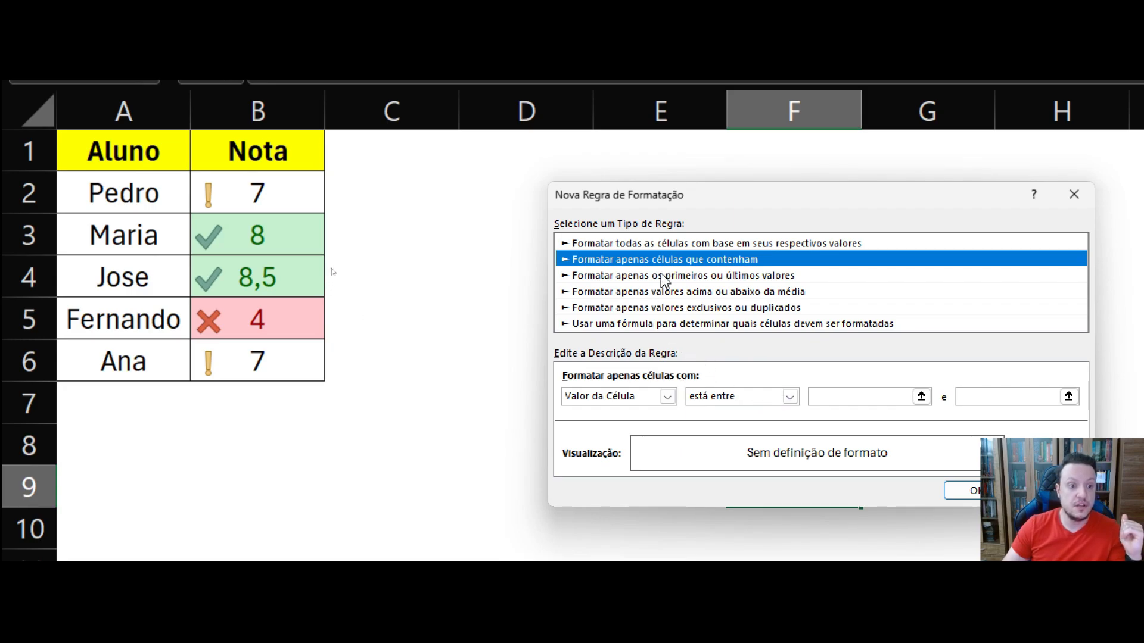
pyautogui.click(663, 275)
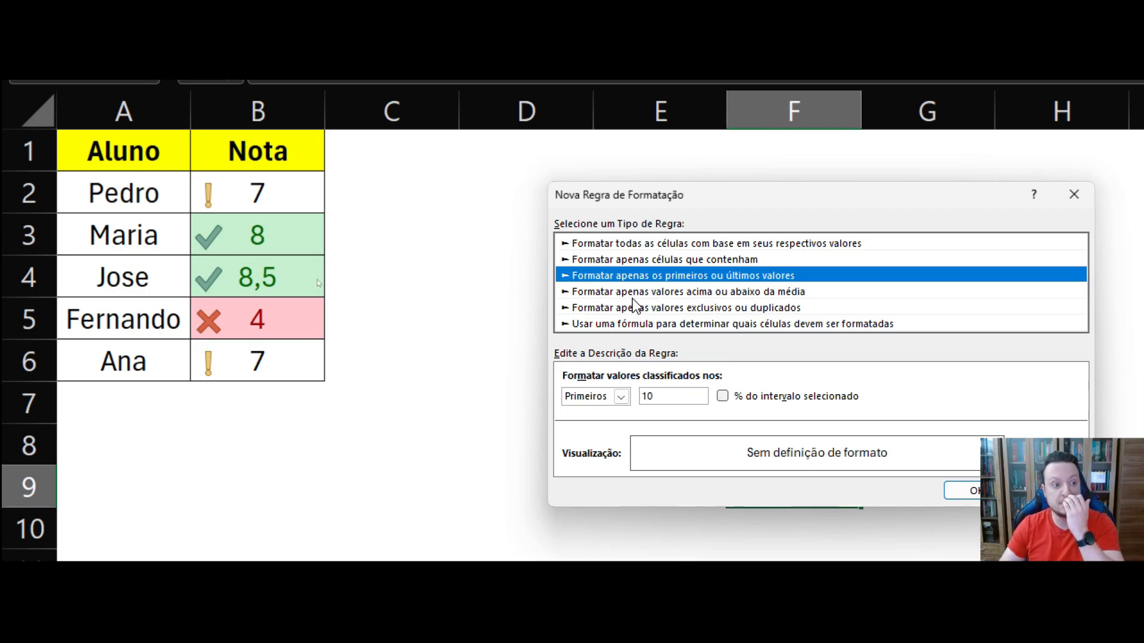
pyautogui.click(640, 291)
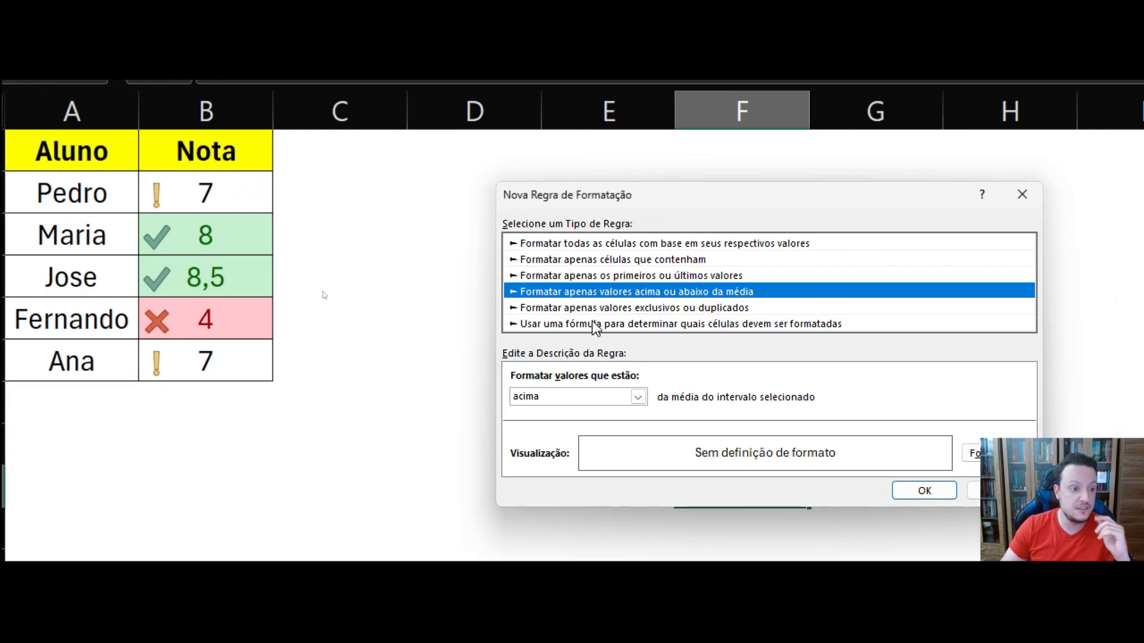
pyautogui.click(602, 308)
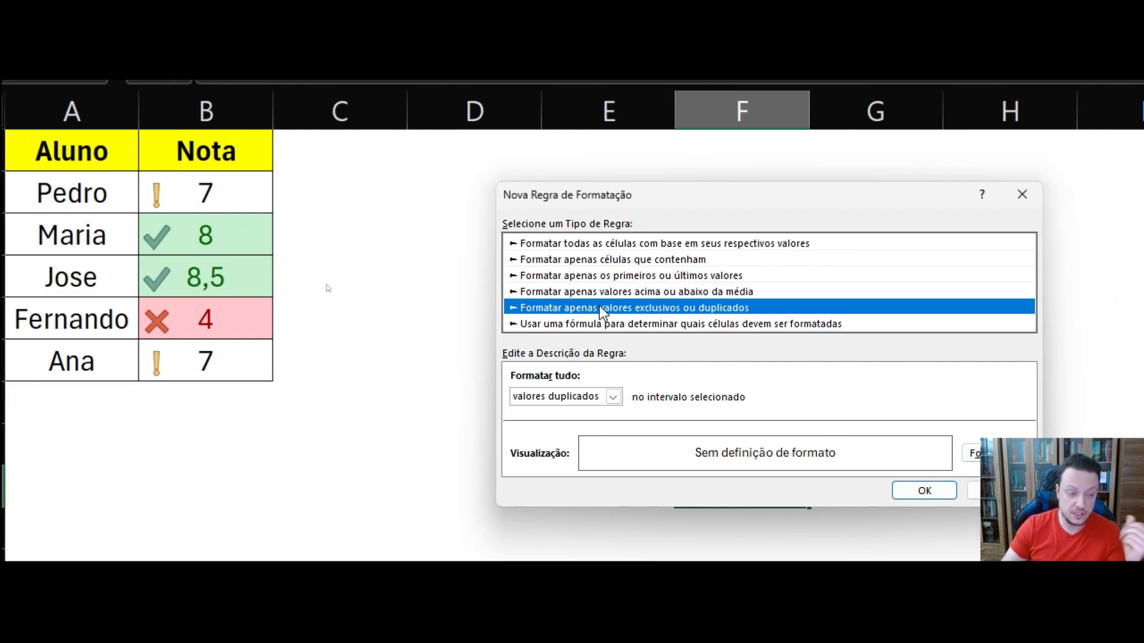
pyautogui.click(613, 397)
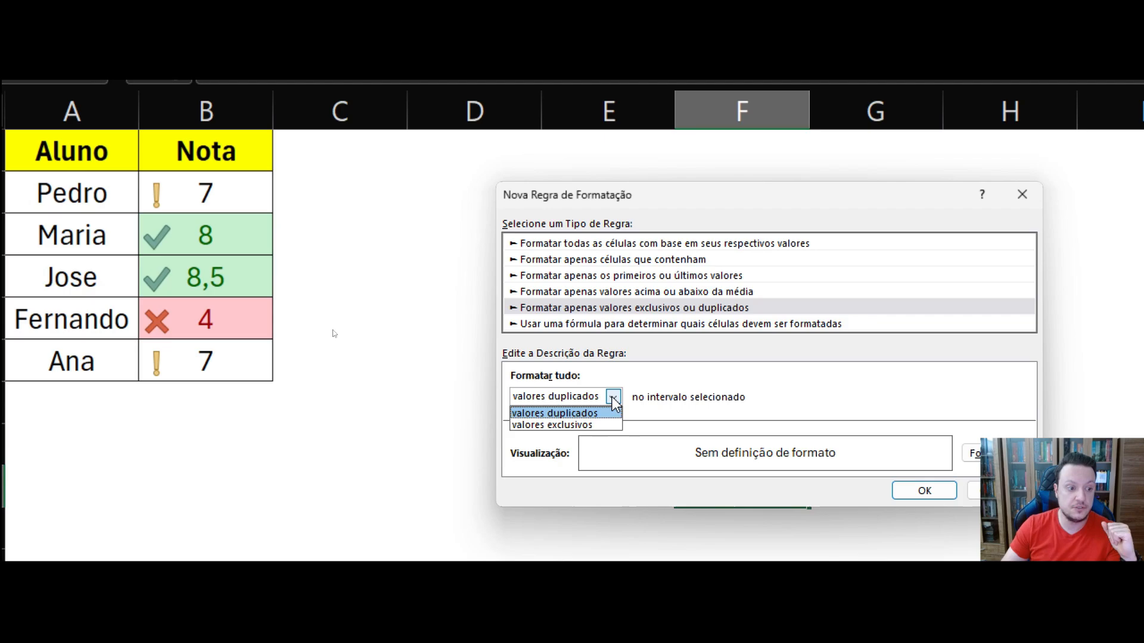
pyautogui.click(680, 400)
# Step: Try a formula-based rule with =SE(XPO > 10;"VERDADEIRO"), then clear the formula and cancel the new rule
pyautogui.click(677, 324)
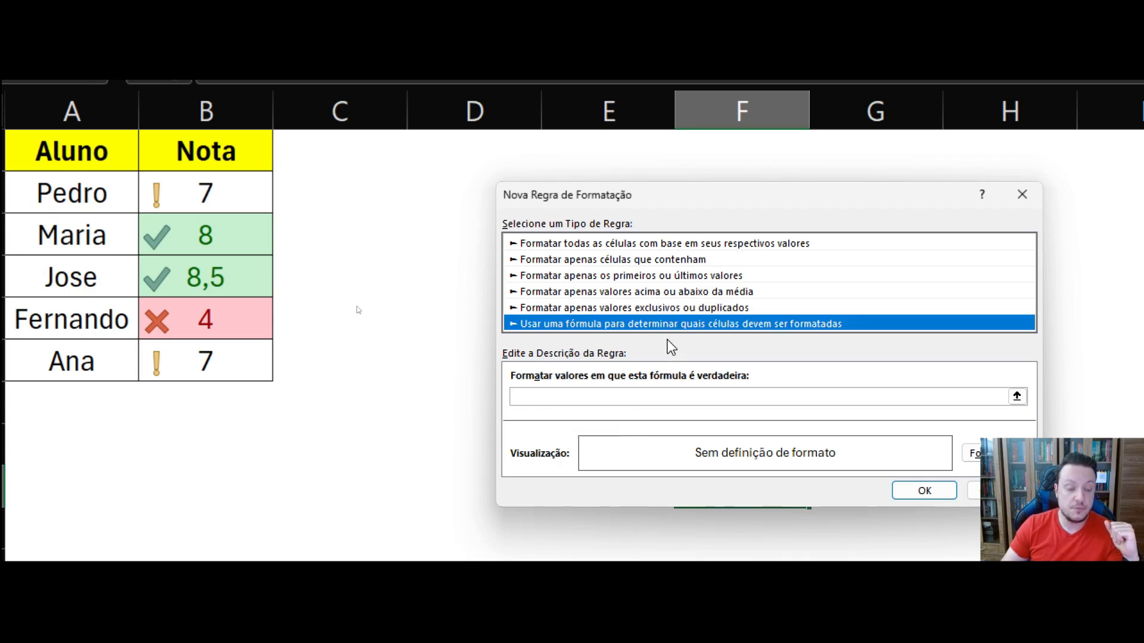
pyautogui.click(566, 395)
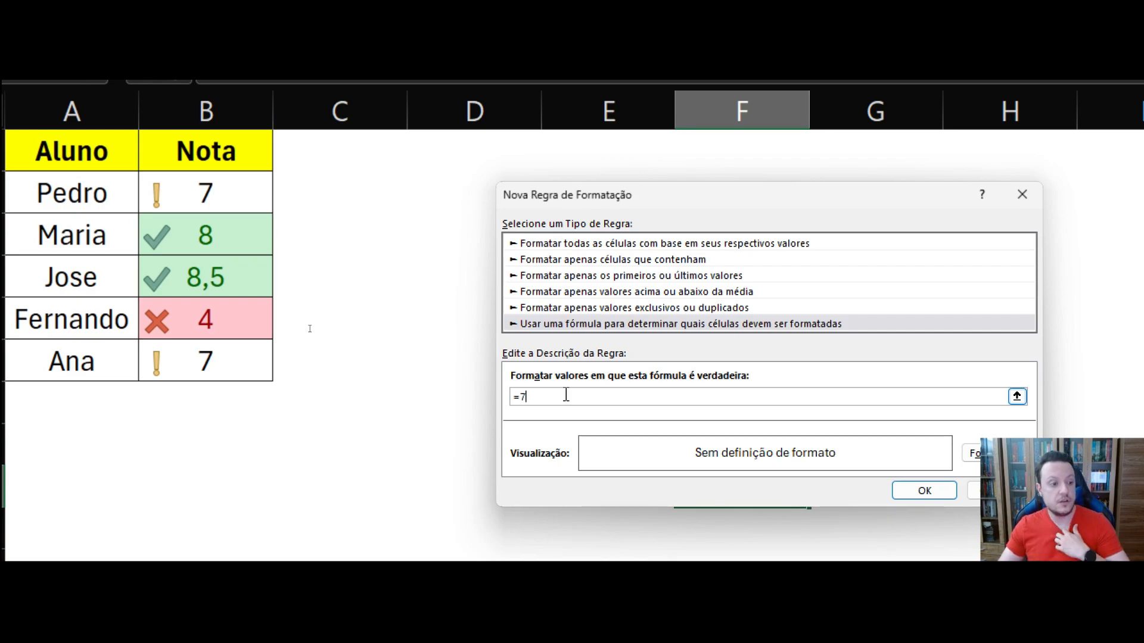
pyautogui.click(523, 398)
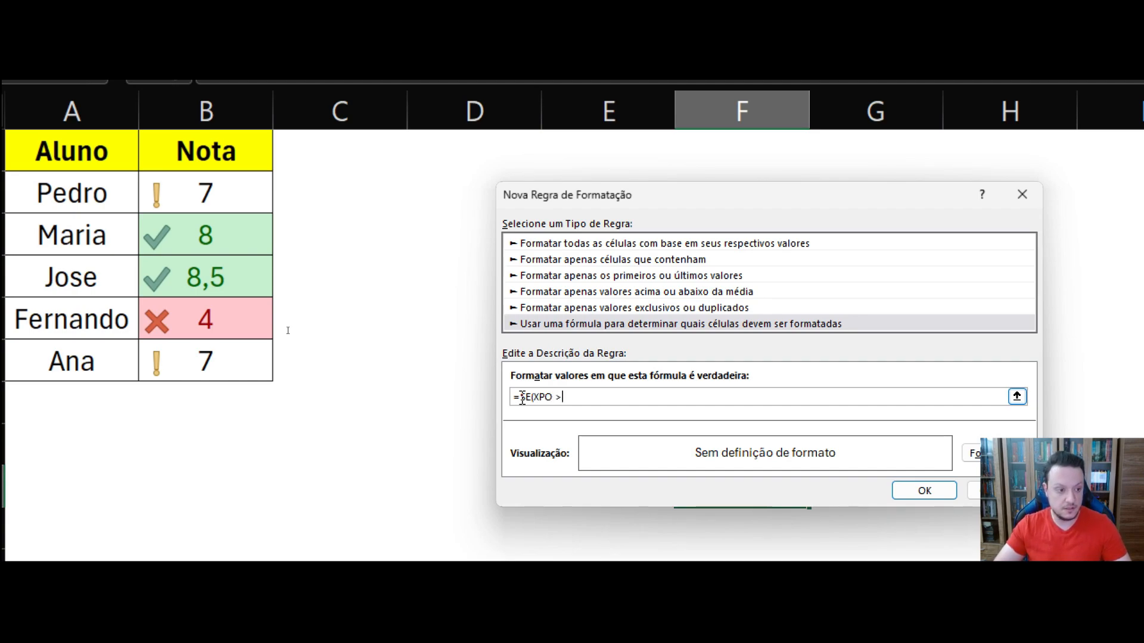
pyautogui.write('10')
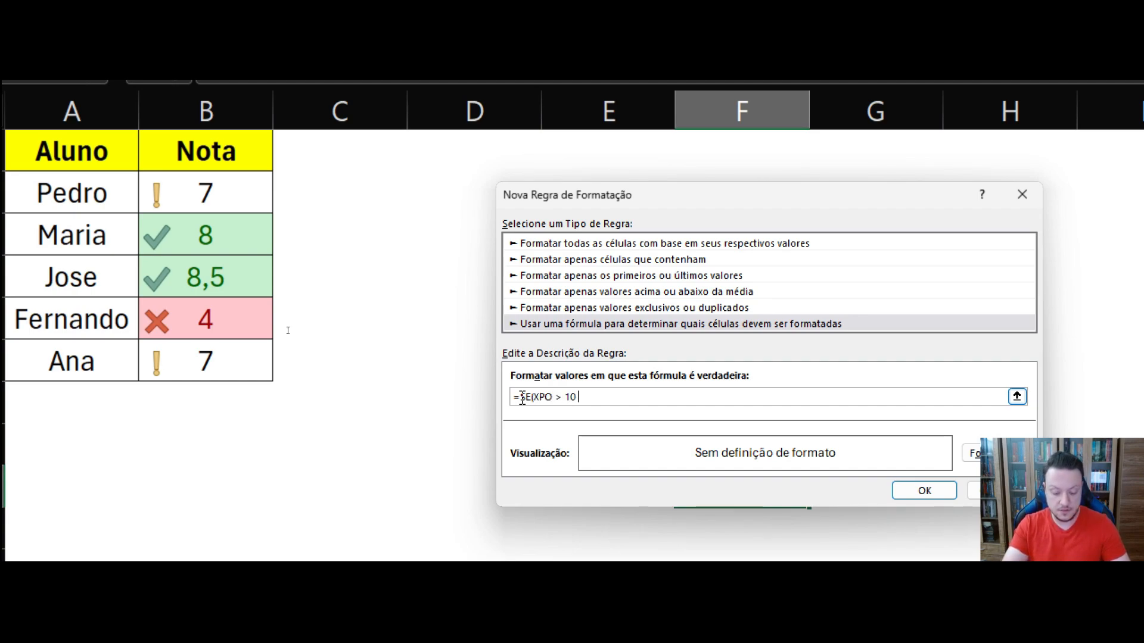
pyautogui.press('BackSpace')
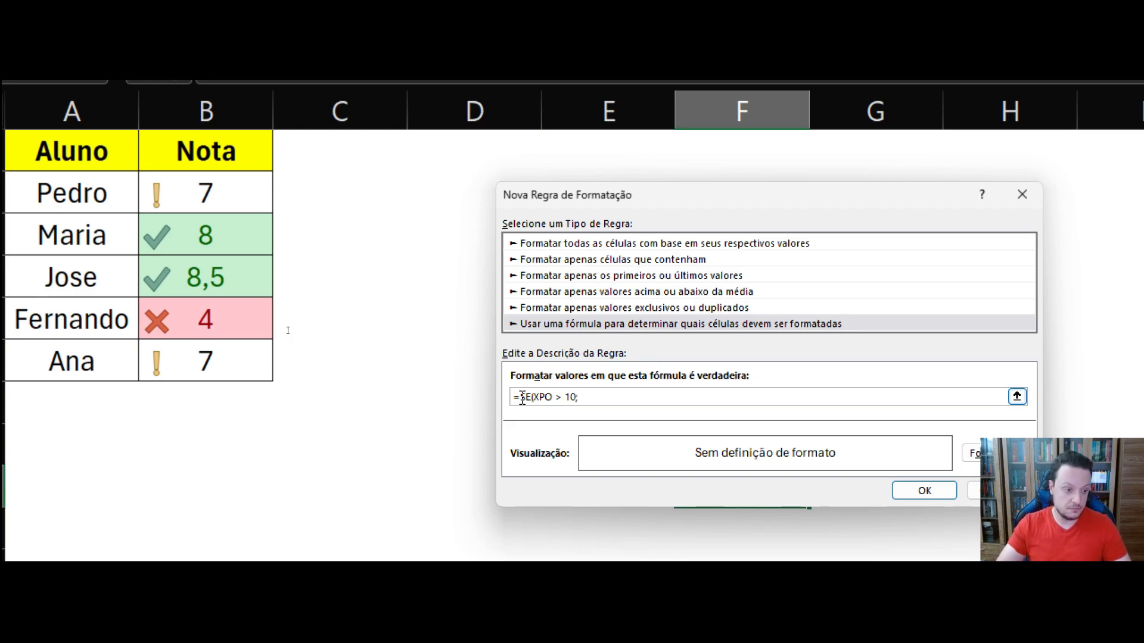
pyautogui.write('0;"VERDADEIRO')
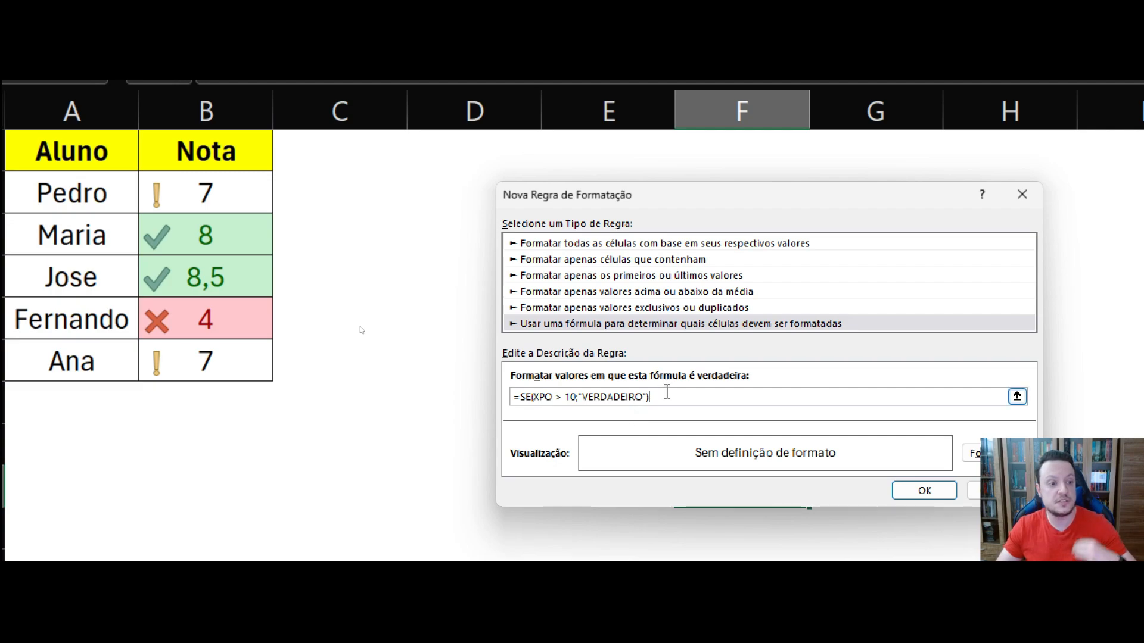
pyautogui.moveTo(655, 397); pyautogui.dragTo(459, 393)
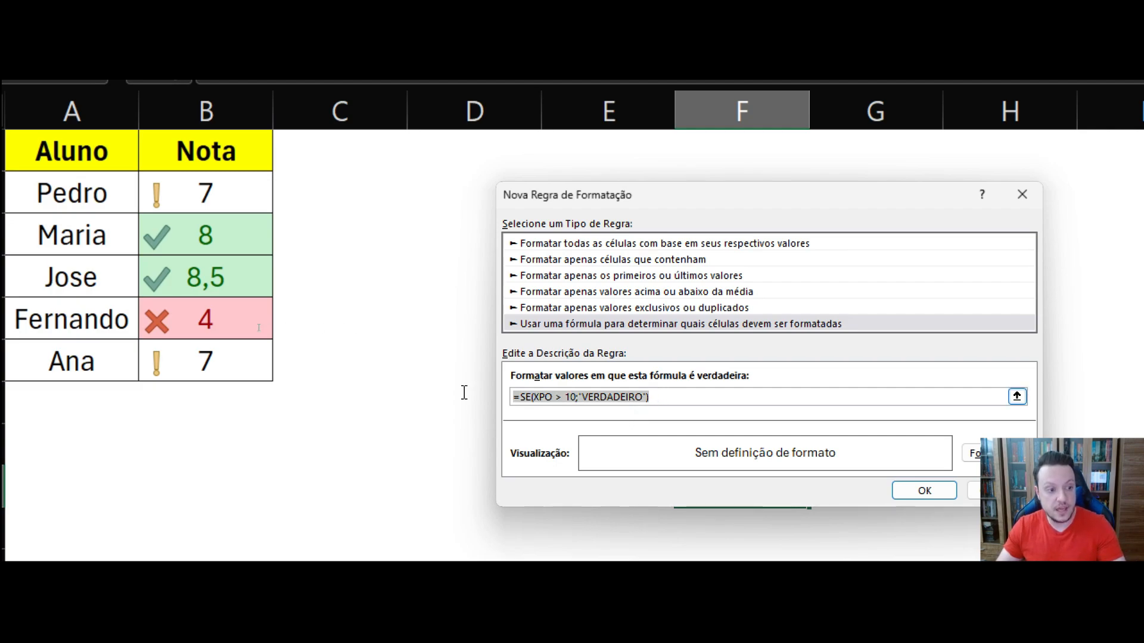
pyautogui.press('BackSpace')
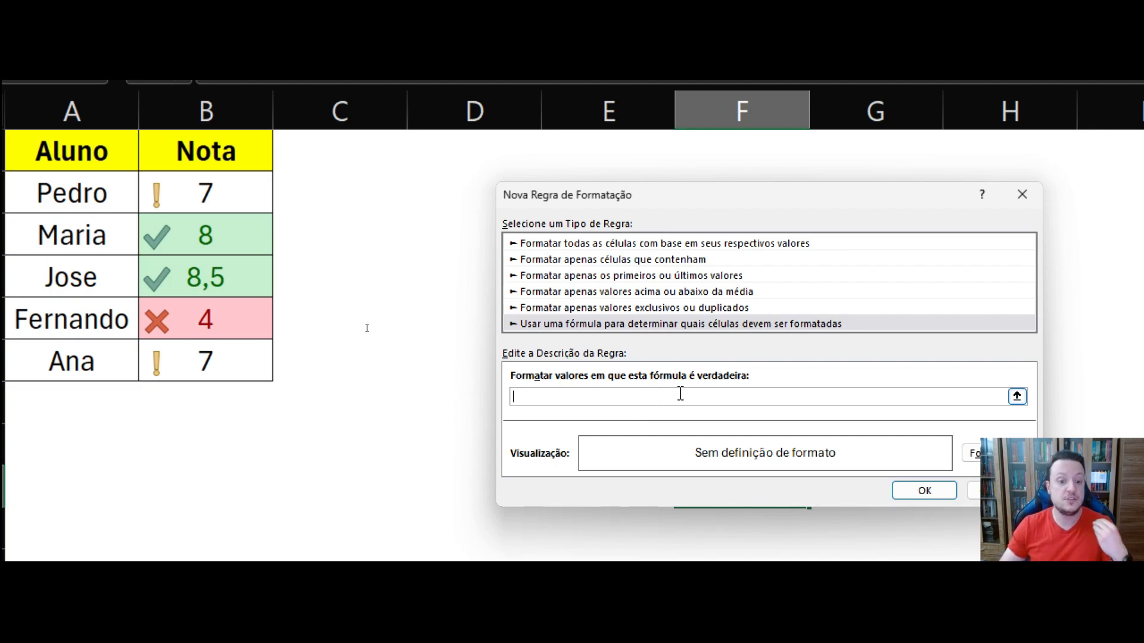
pyautogui.click(996, 491)
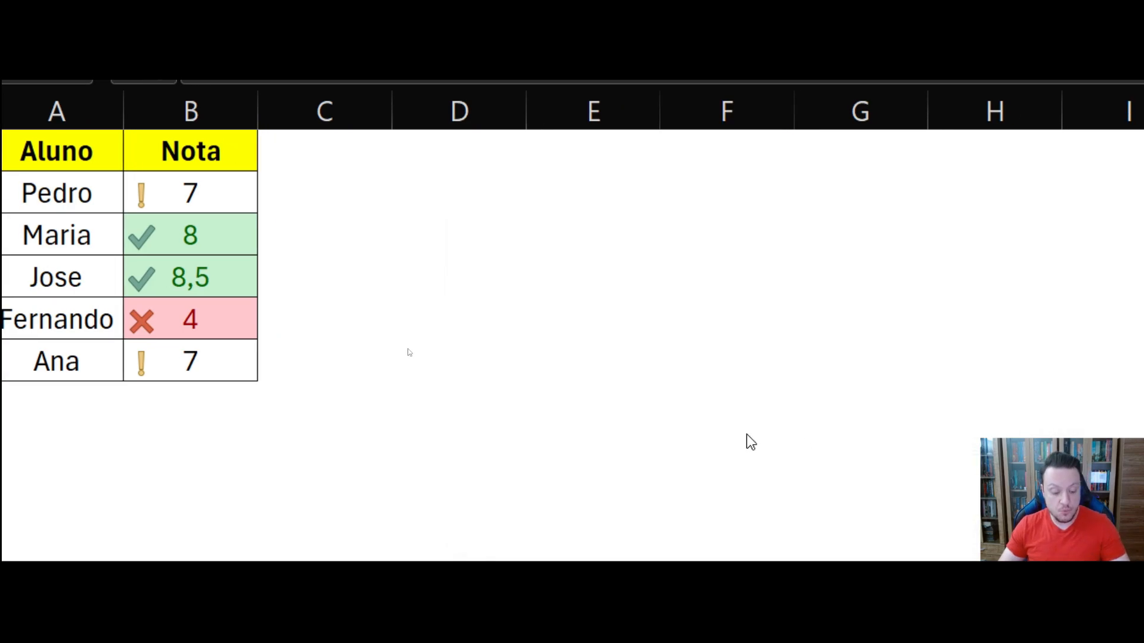